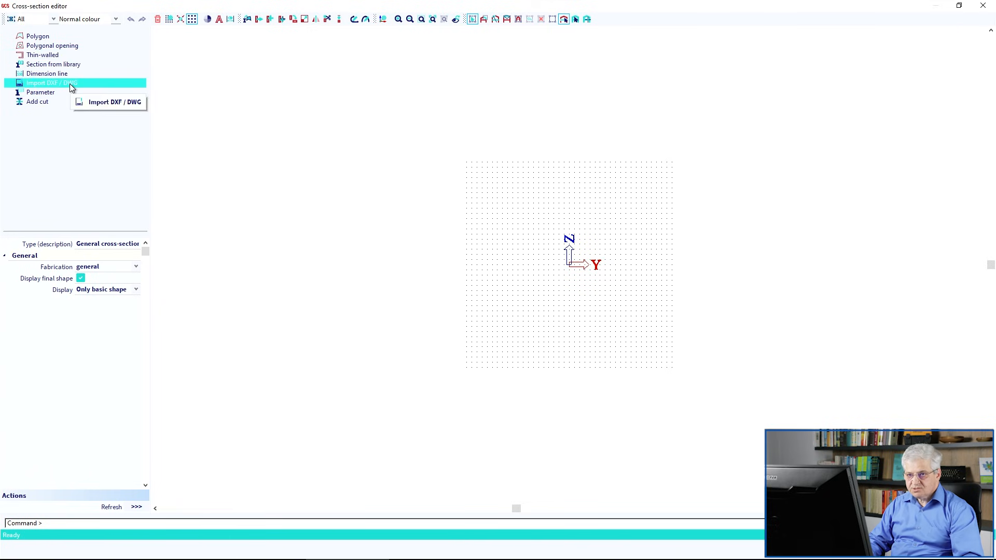
# Step: Open the drawing file cross_section.dwg for import into the cross-section editor
pyautogui.click(71, 84)
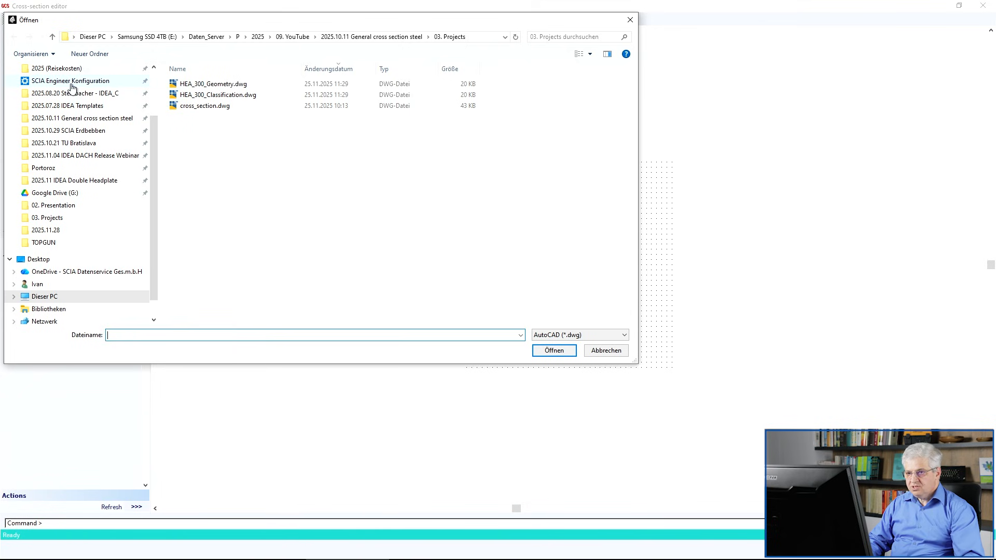
pyautogui.click(191, 107)
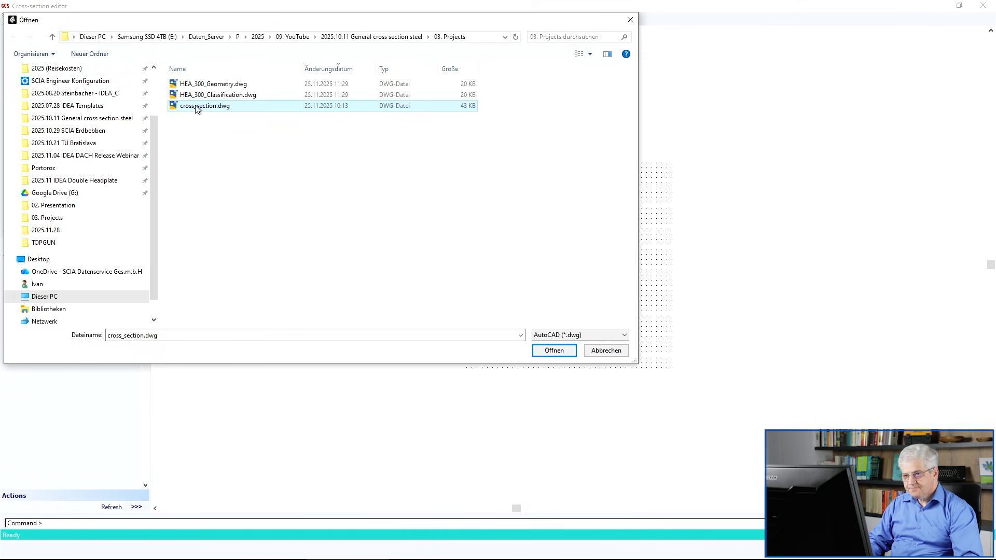
pyautogui.click(554, 351)
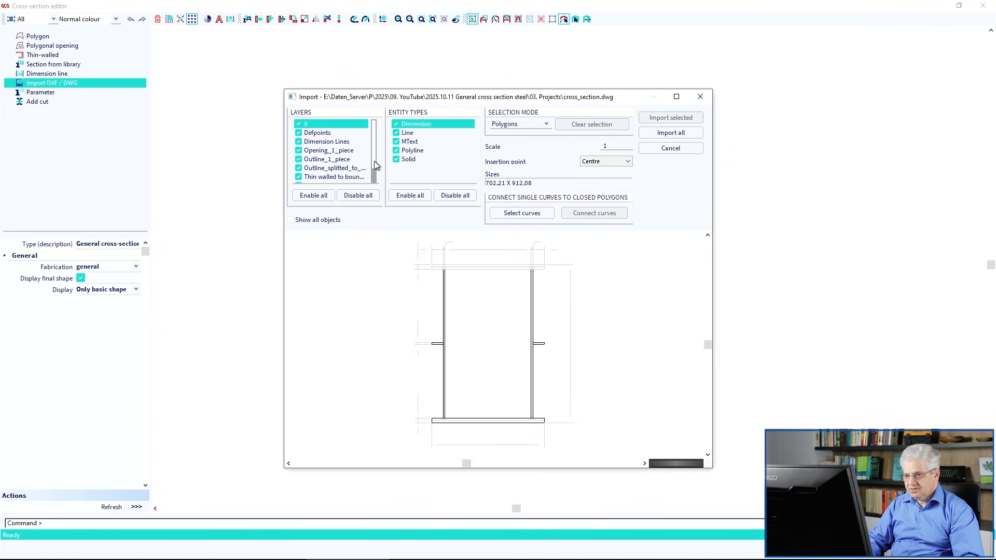
# Step: Disable all drawing layers and enable only the "Thin walled to boun..." layer
pyautogui.click(366, 194)
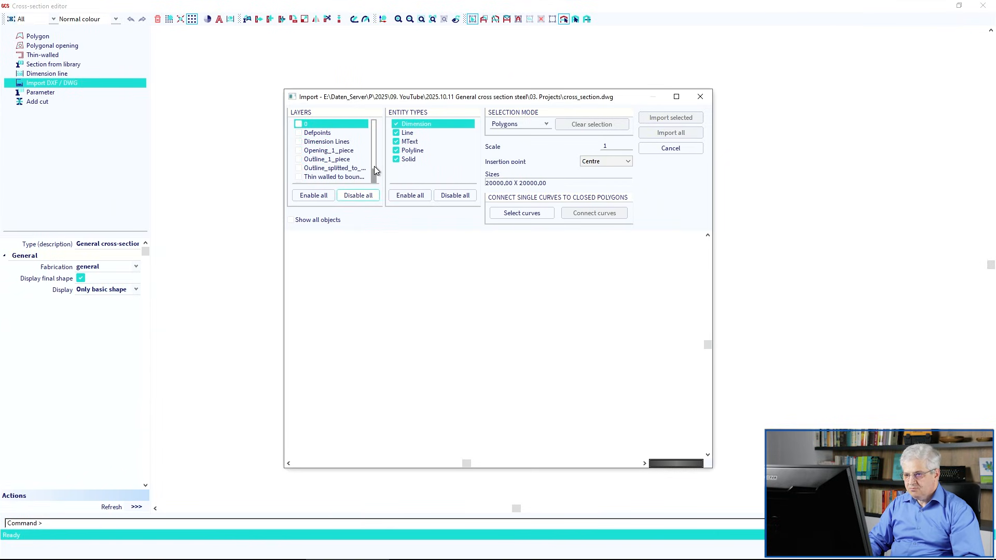
pyautogui.scroll(-1, 374, 178)
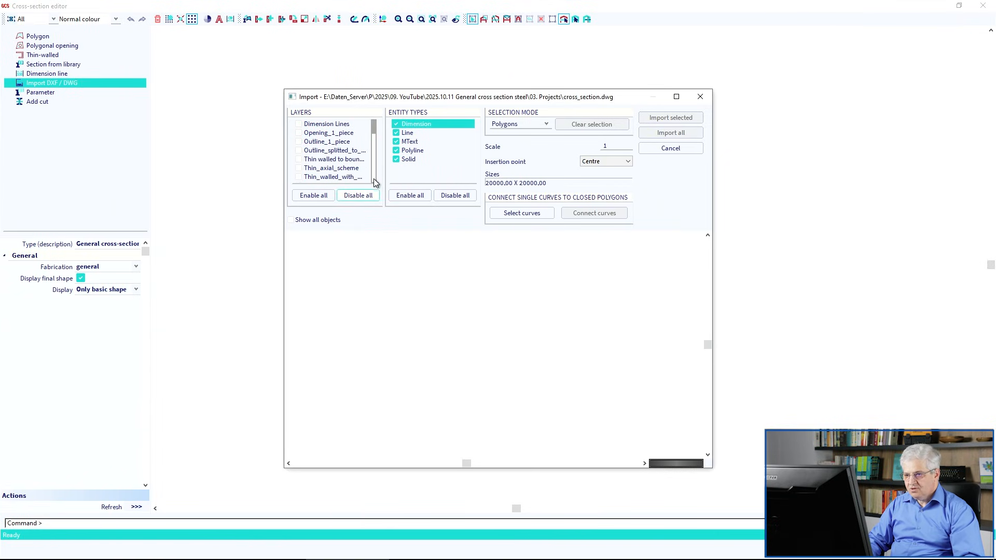
pyautogui.click(300, 160)
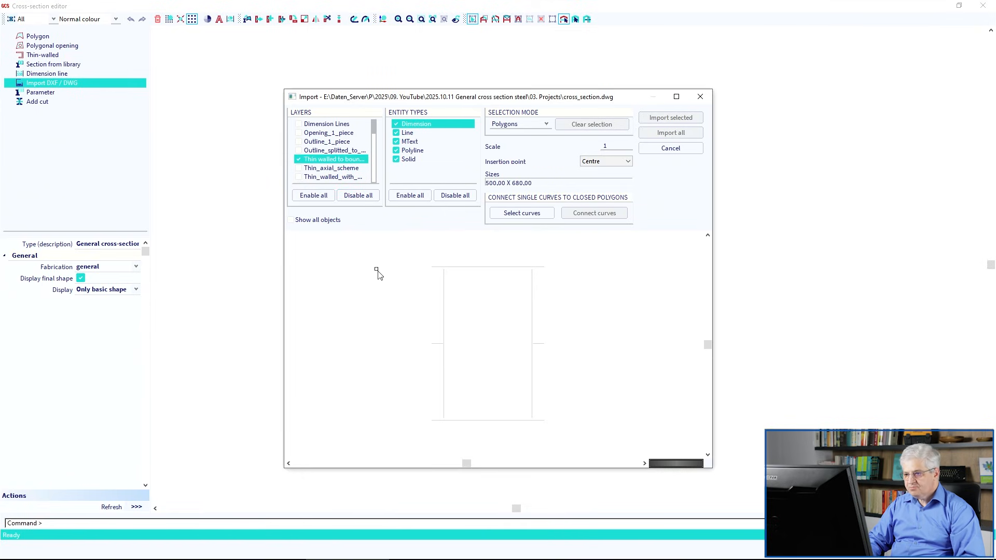
# Step: Set the selection mode to Thin-walled and select all lines of the box section in the preview
pyautogui.click(511, 125)
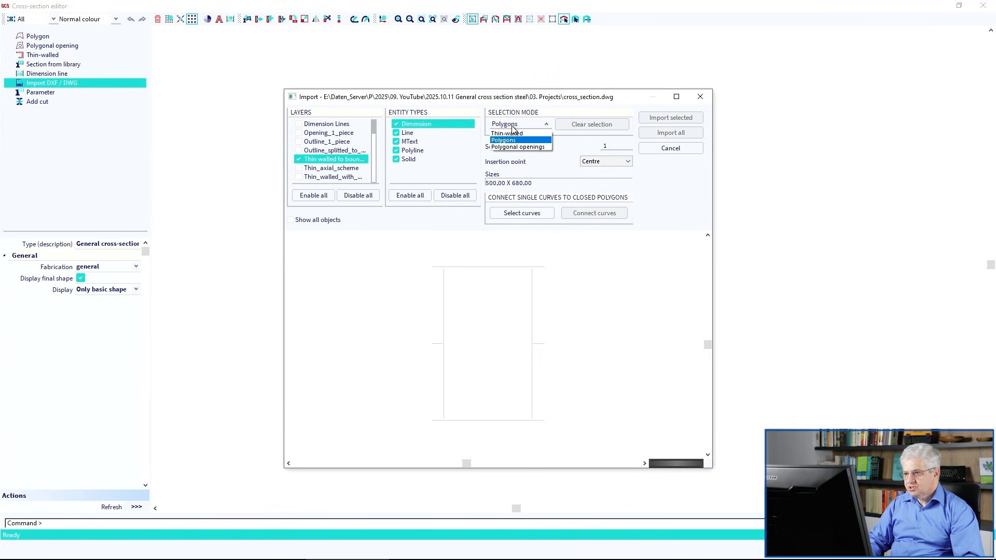
pyautogui.click(518, 134)
pyautogui.moveTo(564, 432); pyautogui.dragTo(410, 245)
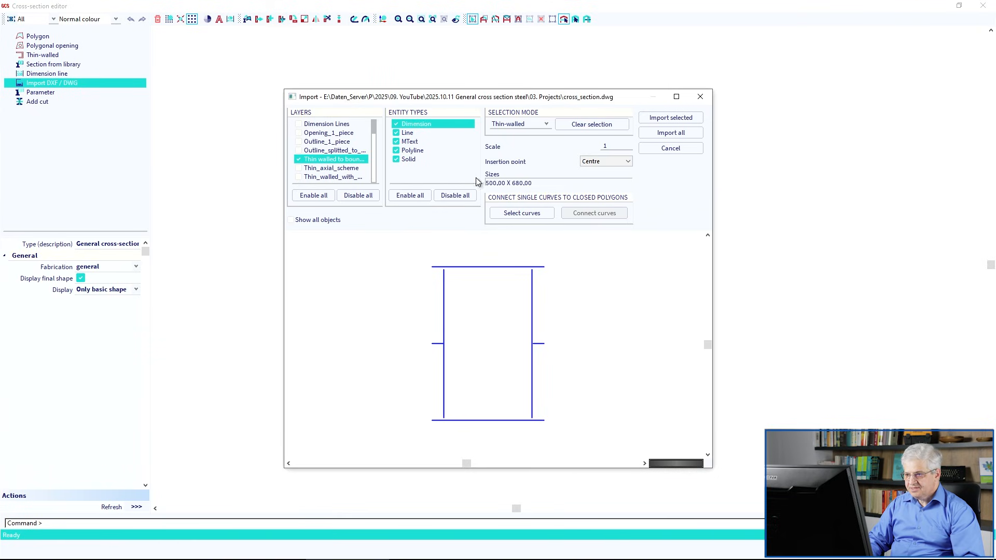
pyautogui.moveTo(482, 177)
pyautogui.mouseDown()
pyautogui.moveTo(534, 196)
pyautogui.moveTo(493, 175)
pyautogui.mouseUp()
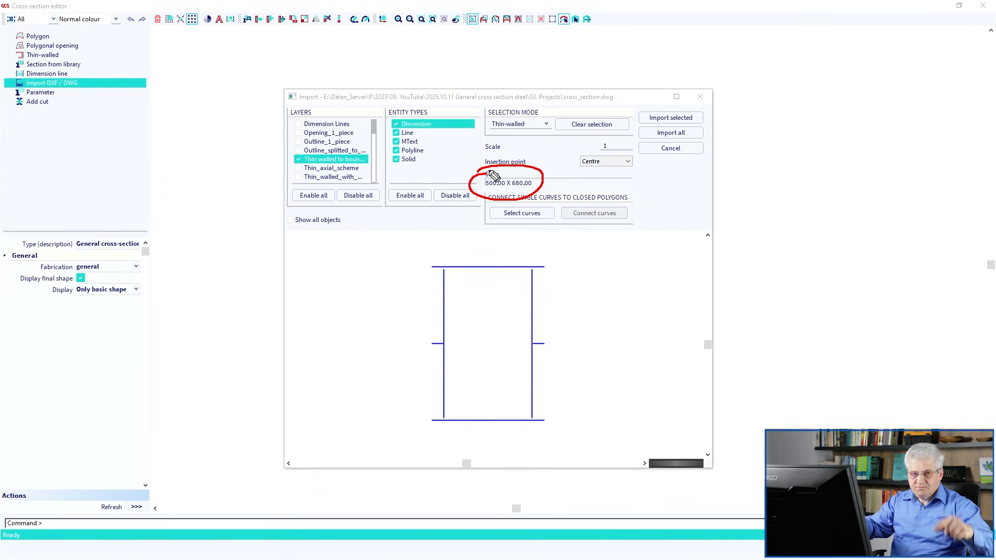
pyautogui.press('Escape')
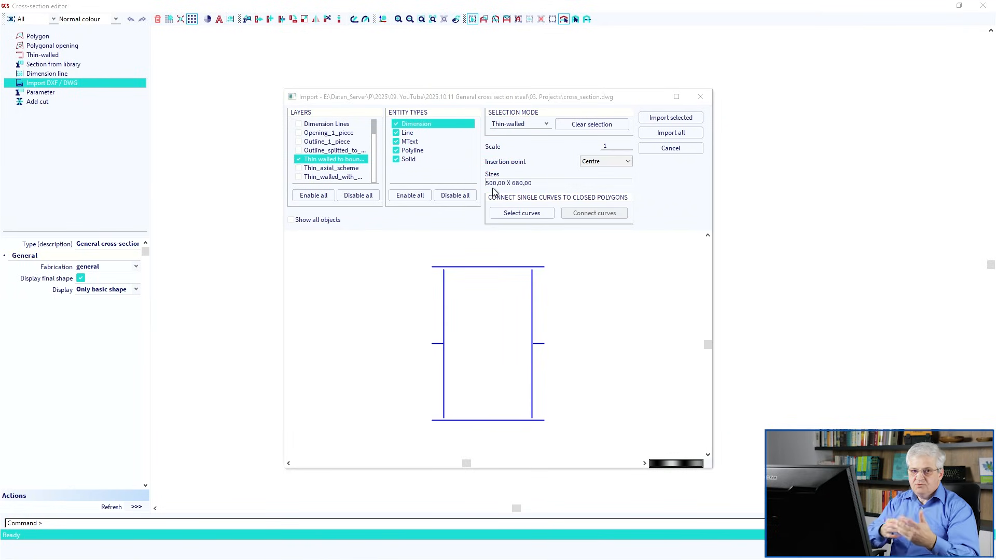
# Step: Import the selected lines as thin-walled elements with a thickness of 8 mm, keeping material S 235 and centre alignment
pyautogui.click(664, 119)
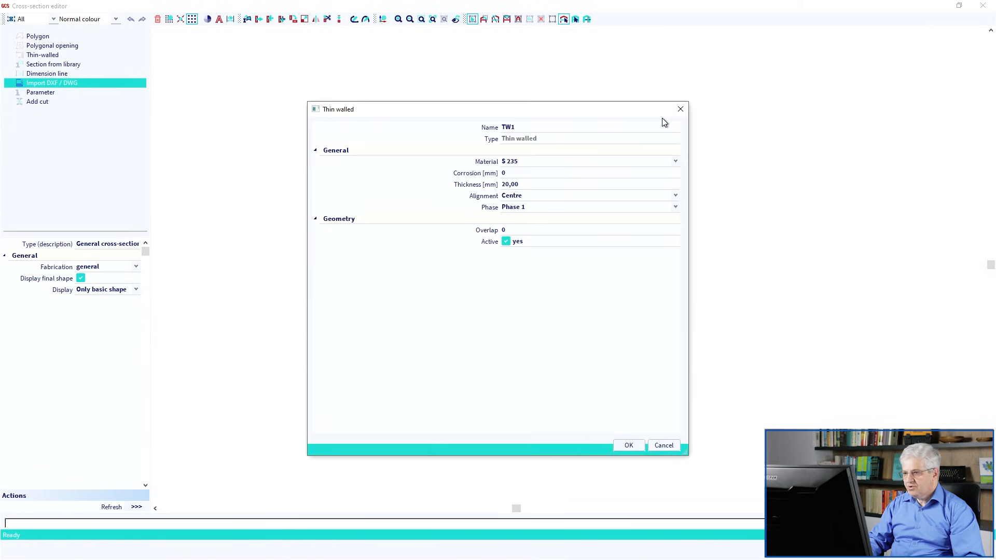
pyautogui.click(520, 186)
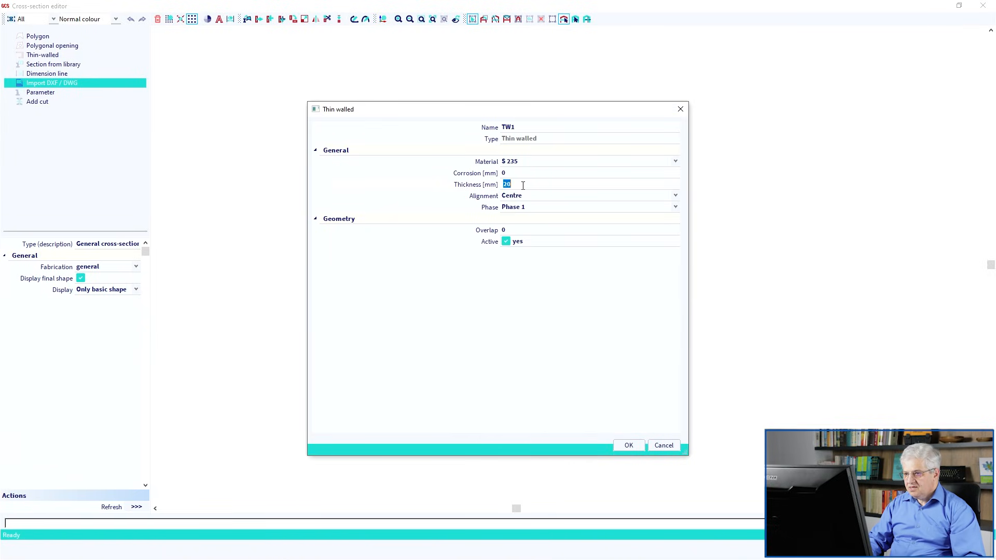
pyautogui.write('8')
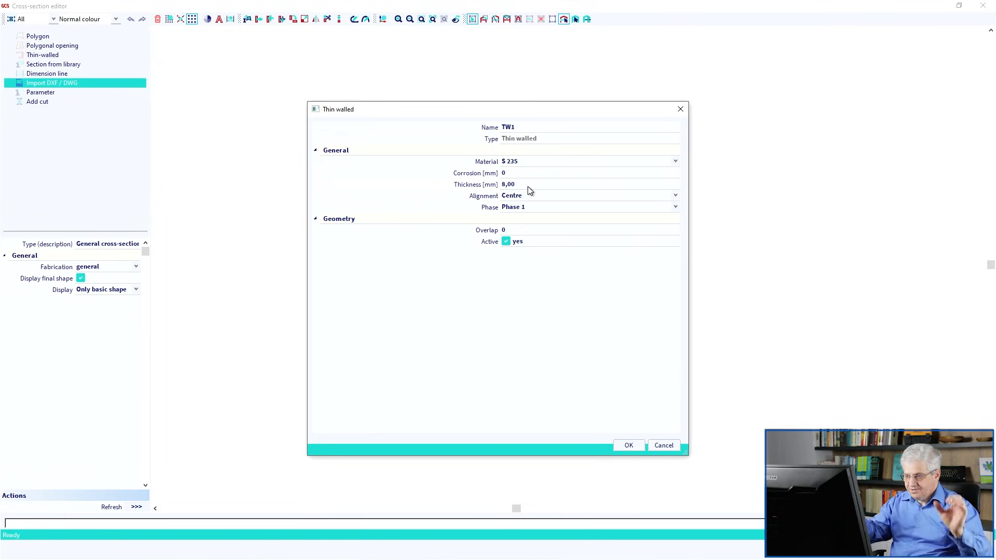
pyautogui.click(629, 445)
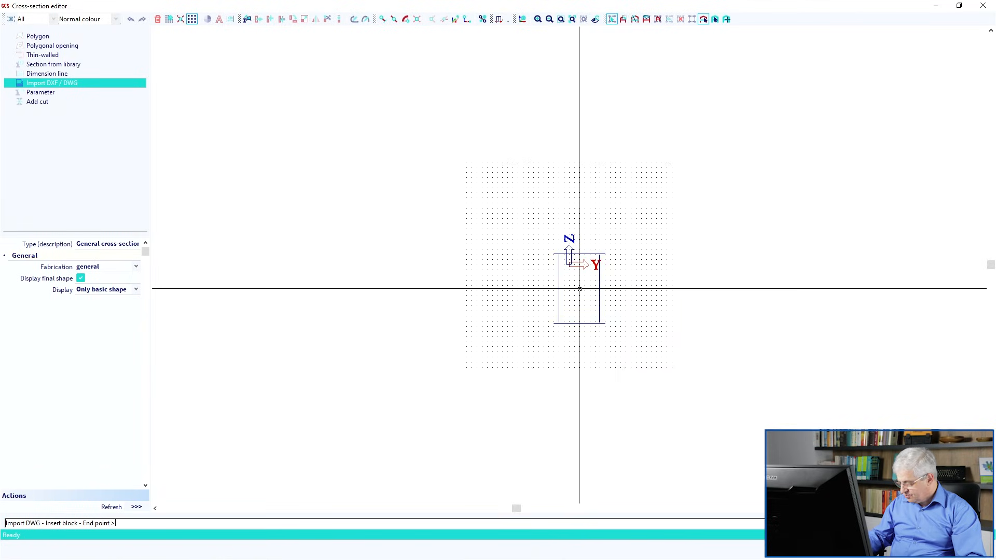
# Step: Place the imported block with its centre at the coordinate origin and end the insertion
pyautogui.click(579, 289)
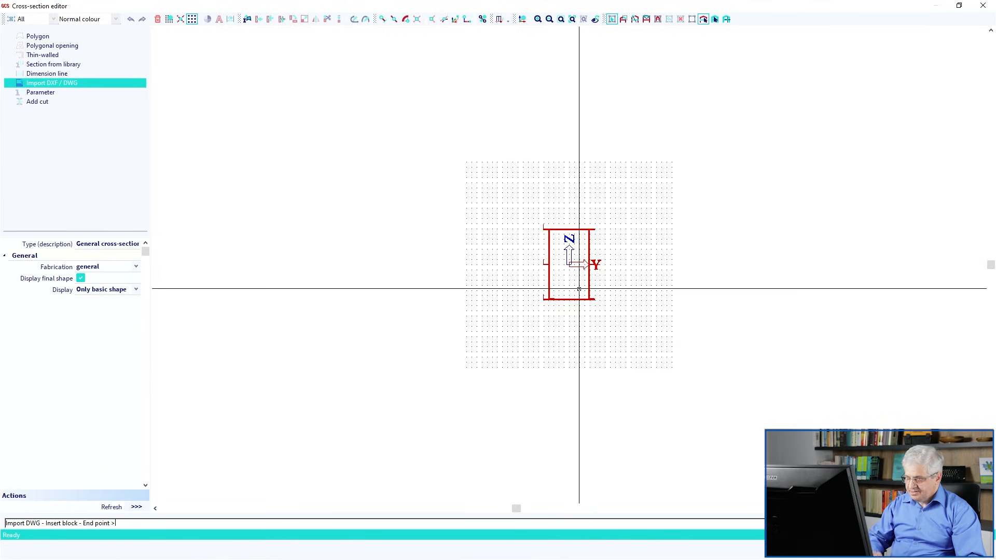
pyautogui.press('Escape')
pyautogui.press('Escape')
# Step: Set the thickness of the upper and lower horizontal flange plates to 20 mm
pyautogui.keyDown('ctrl'); pyautogui.keyDown('shift'); pyautogui.moveTo(570, 272); pyautogui.dragTo(572, 299, button='right'); pyautogui.keyUp('shift'); pyautogui.keyUp('ctrl')
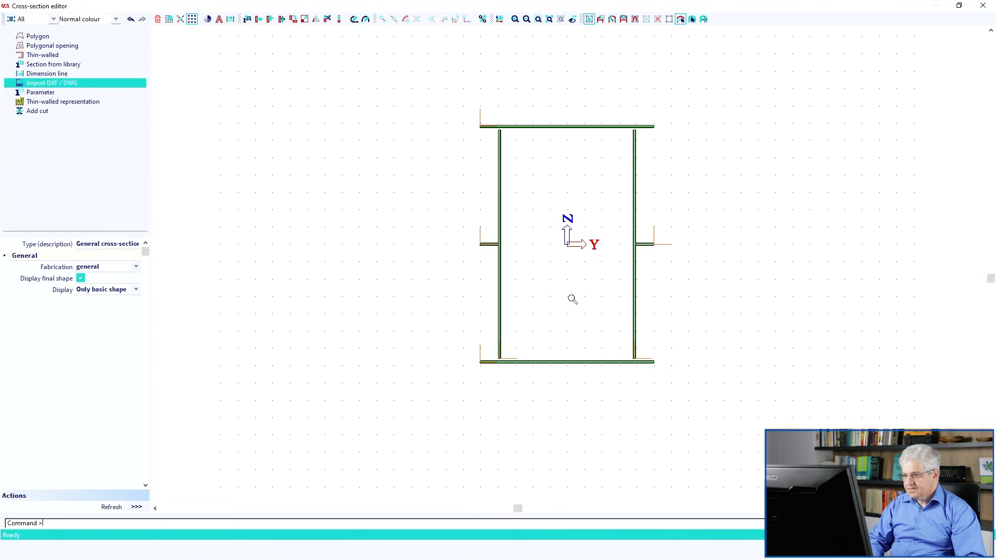
pyautogui.click(588, 362)
pyautogui.click(537, 124)
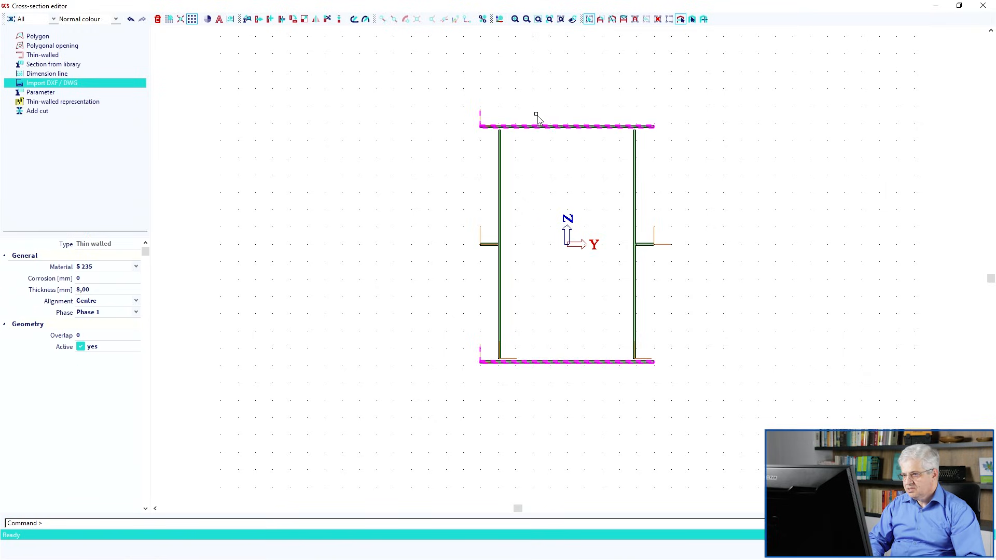
pyautogui.click(99, 289)
pyautogui.write('2')
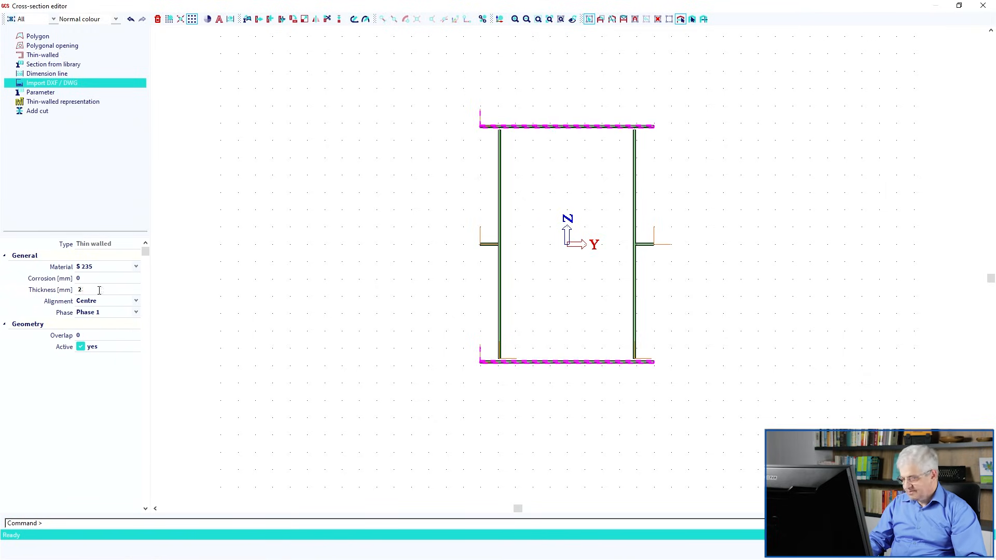
pyautogui.press('Return')
pyautogui.press('Escape')
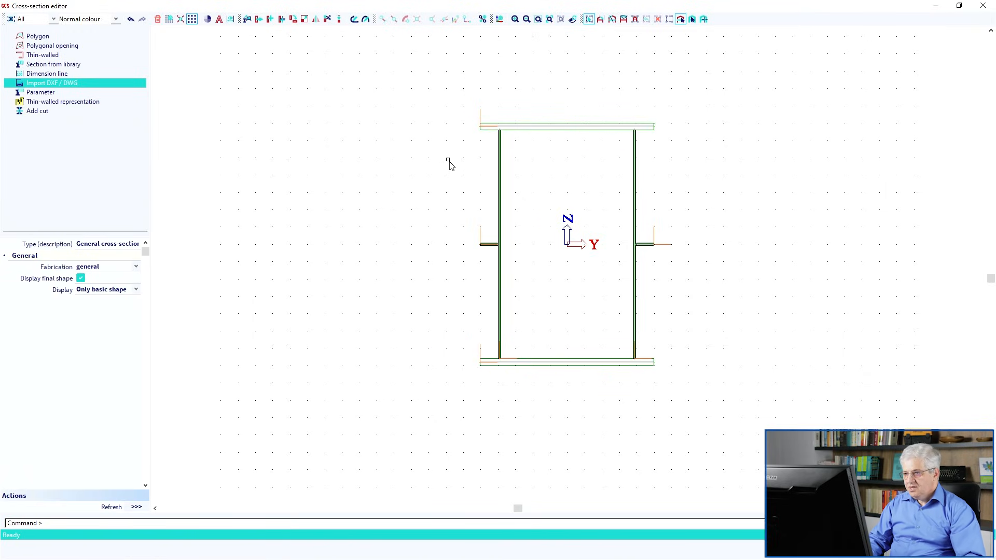
# Step: Examine how both webs connect to the upper flange along its full width
pyautogui.scroll(5, 514, 123)
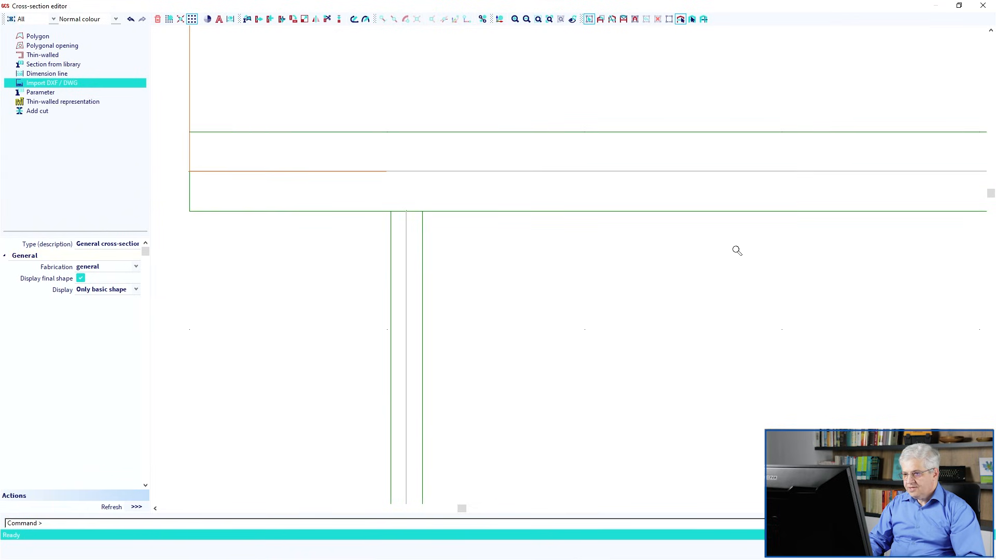
pyautogui.moveTo(607, 257); pyautogui.dragTo(303, 271, button='middle')
pyautogui.moveTo(707, 284); pyautogui.dragTo(346, 313, button='middle')
pyautogui.moveTo(737, 334); pyautogui.dragTo(295, 295, button='middle')
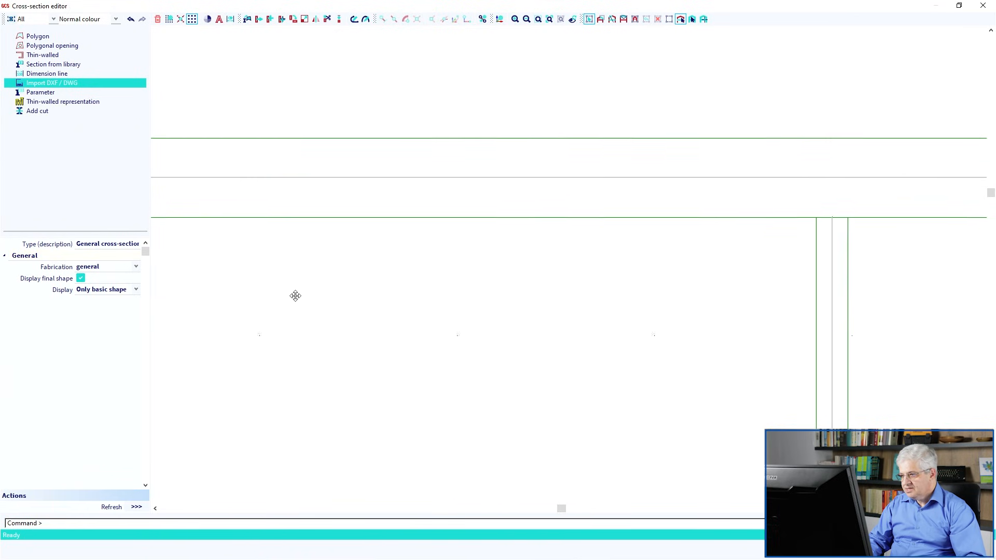
pyautogui.moveTo(640, 311); pyautogui.dragTo(357, 365, button='middle')
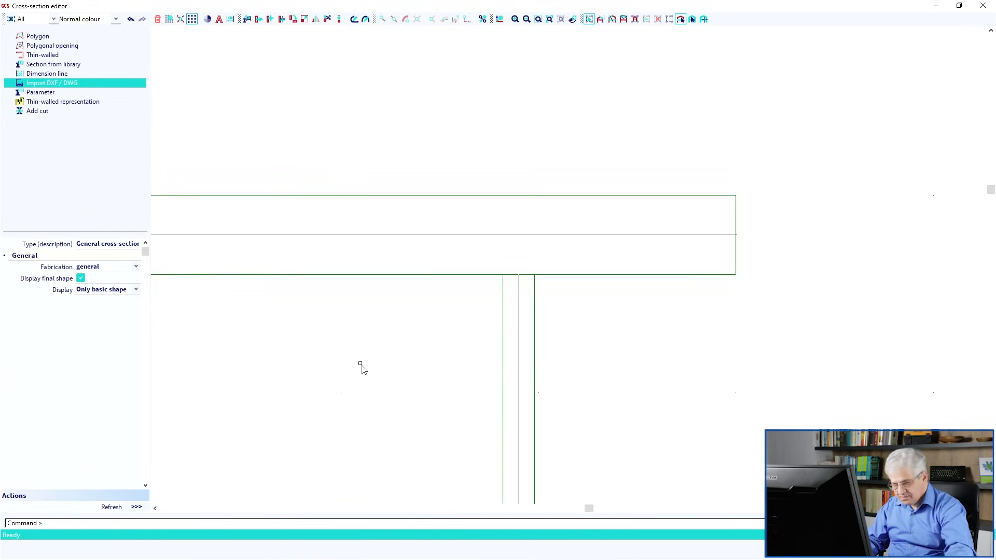
pyautogui.write('3')
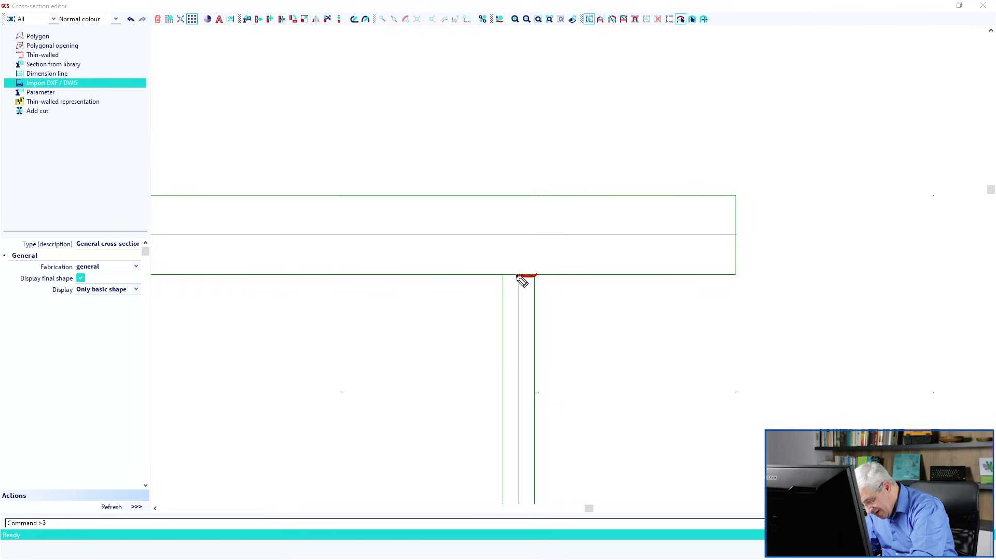
pyautogui.moveTo(501, 268); pyautogui.dragTo(501, 250)
pyautogui.moveTo(501, 245); pyautogui.dragTo(501, 243)
pyautogui.moveTo(534, 272); pyautogui.dragTo(527, 233)
pyautogui.moveTo(511, 234)
pyautogui.mouseDown()
pyautogui.moveTo(501, 234)
pyautogui.moveTo(517, 240)
pyautogui.mouseUp()
pyautogui.moveTo(517, 249)
pyautogui.mouseDown()
pyautogui.moveTo(518, 266)
pyautogui.moveTo(516, 234)
pyautogui.mouseUp()
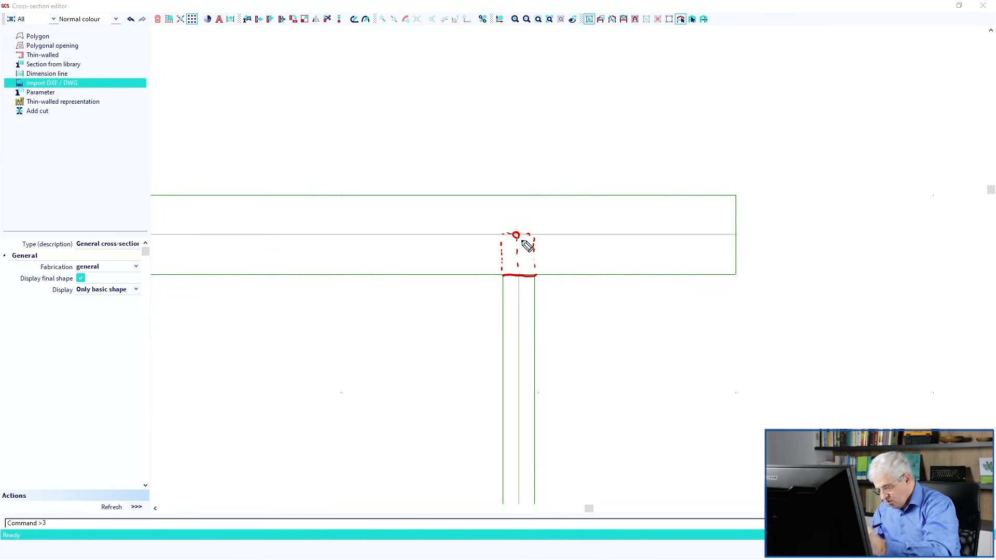
pyautogui.moveTo(724, 217); pyautogui.dragTo(406, 224)
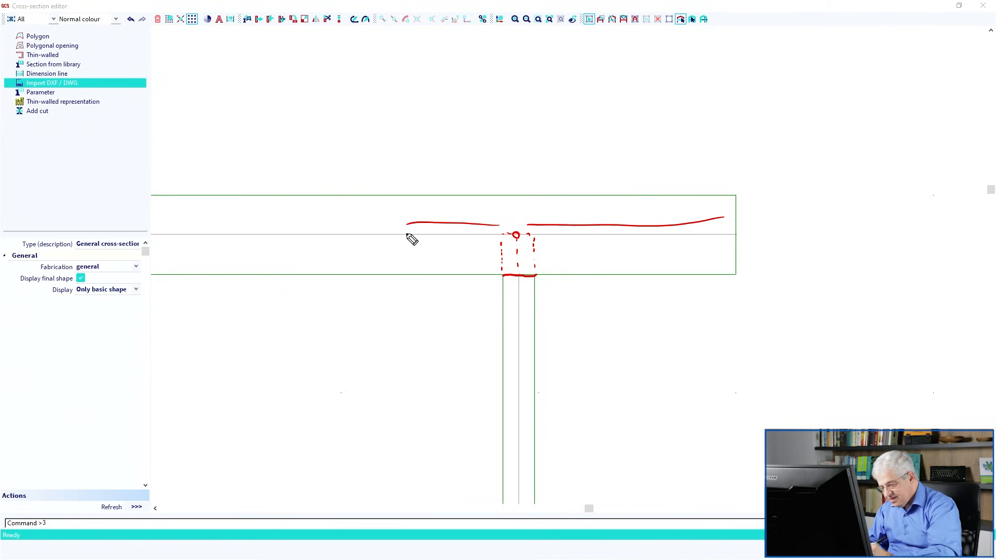
pyautogui.moveTo(568, 279); pyautogui.dragTo(536, 283)
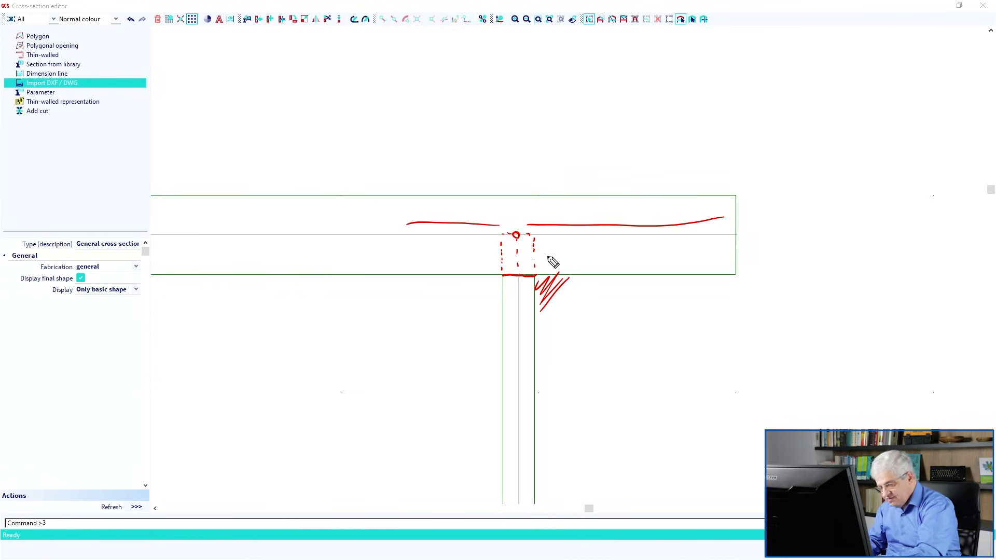
pyautogui.moveTo(517, 199); pyautogui.dragTo(516, 116)
pyautogui.moveTo(739, 162)
pyautogui.mouseDown()
pyautogui.moveTo(738, 101)
pyautogui.moveTo(492, 120)
pyautogui.moveTo(499, 138)
pyautogui.mouseUp()
pyautogui.moveTo(760, 96); pyautogui.dragTo(728, 123)
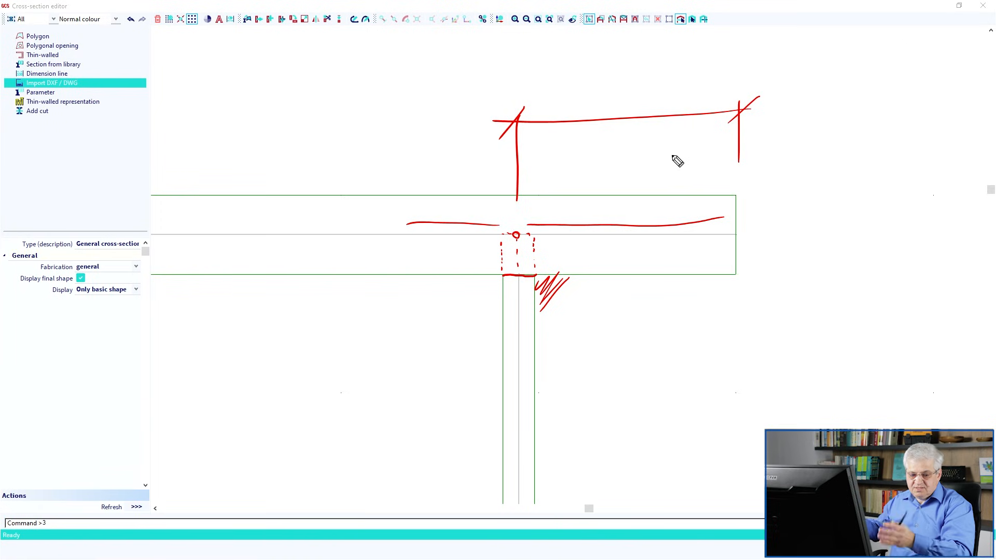
pyautogui.press('Escape')
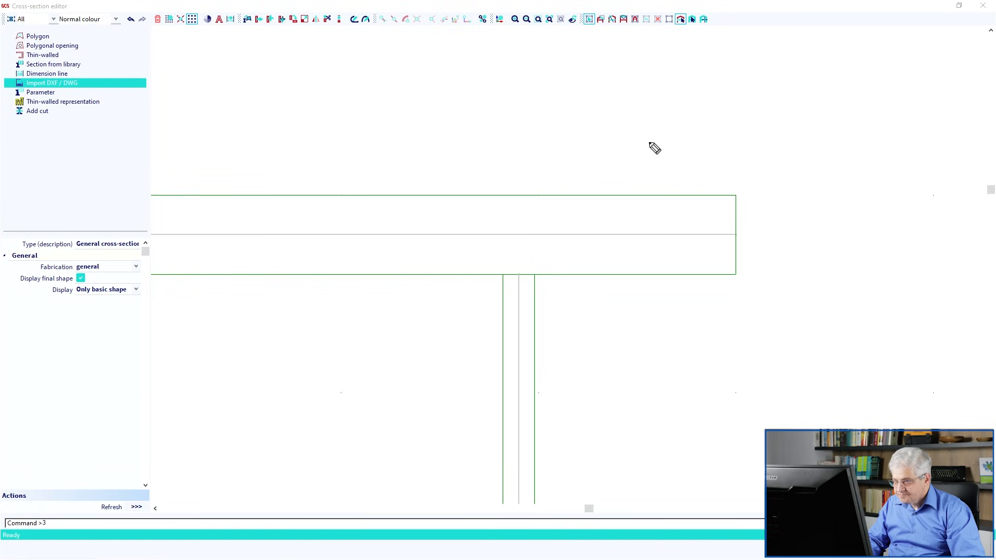
# Step: Accept the section geometry, return to the Cross-section dialog and update the cross-section
pyautogui.moveTo(647, 140)
pyautogui.keyDown('ctrl'); pyautogui.keyDown('shift'); pyautogui.mouseDown(button='right')
pyautogui.moveTo(613, 231)
pyautogui.moveTo(621, 196)
pyautogui.mouseUp(button='right'); pyautogui.keyUp('shift'); pyautogui.keyUp('ctrl')
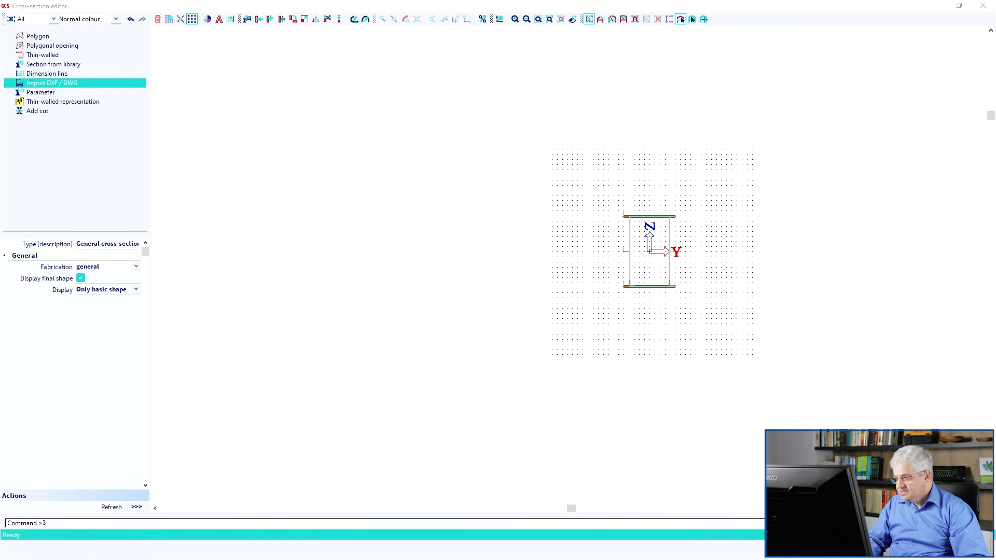
pyautogui.click(952, 549)
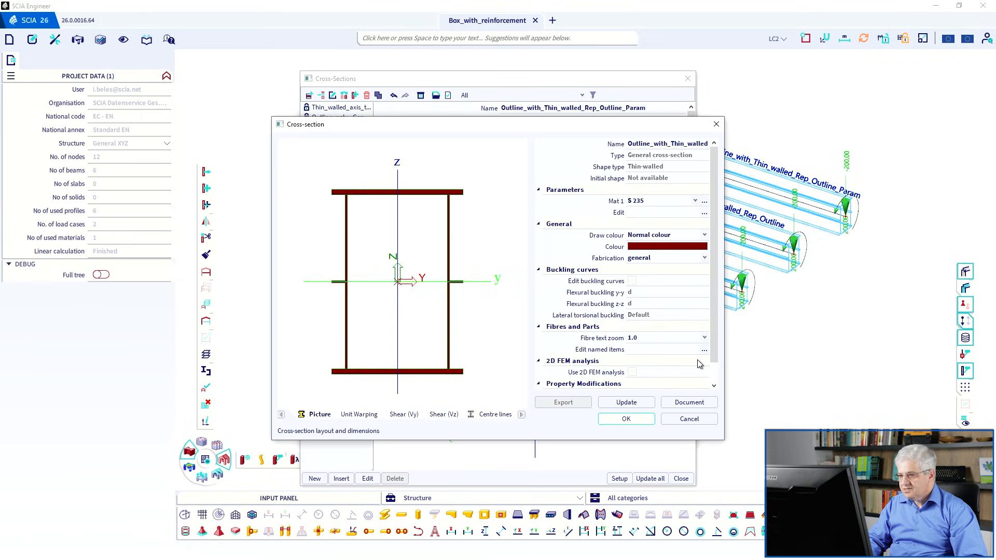
pyautogui.click(628, 405)
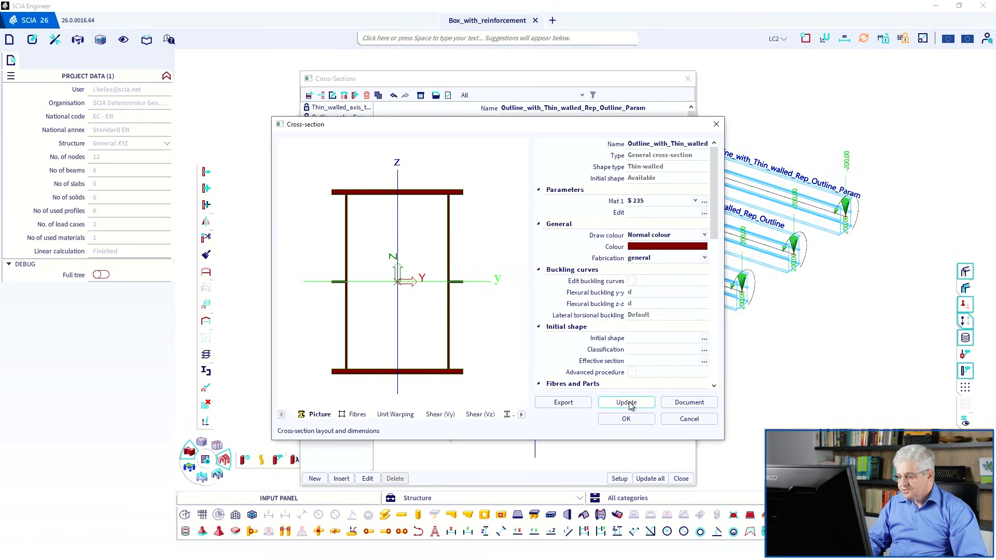
# Step: Open the section's initial shape and examine the part numbering and the joint between upper flange and web
pyautogui.scroll(-1, 667, 347)
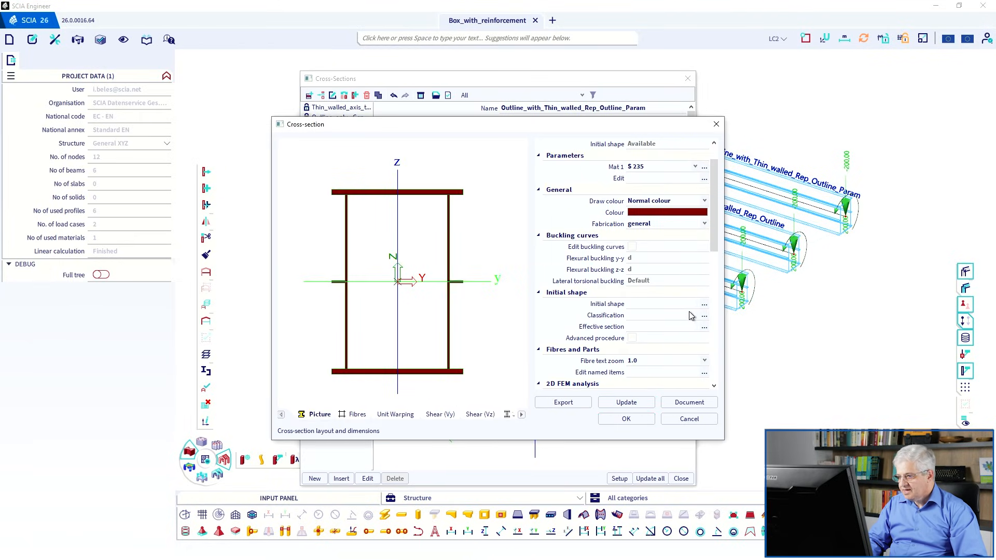
pyautogui.click(705, 305)
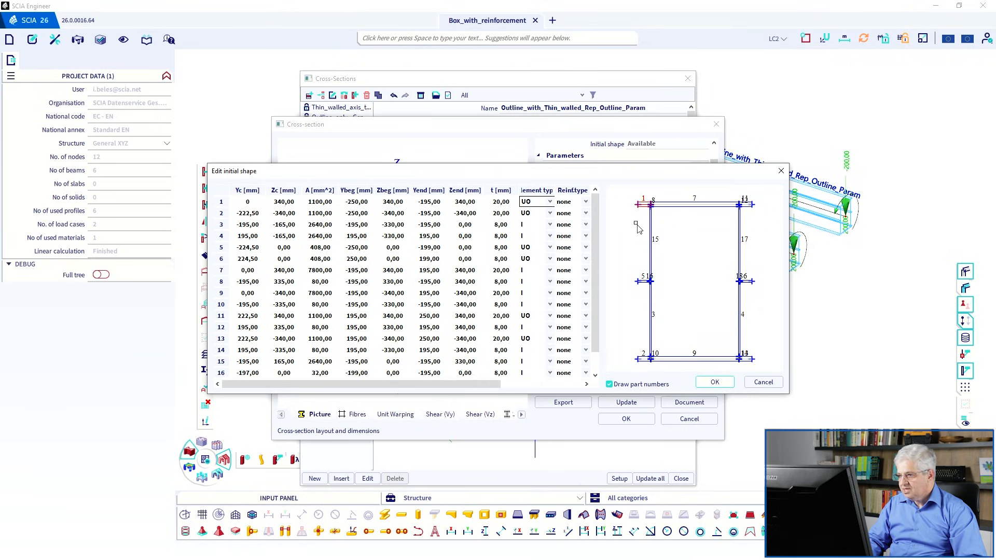
pyautogui.scroll(3, 650, 203)
pyautogui.moveTo(633, 221); pyautogui.dragTo(652, 242, button='middle')
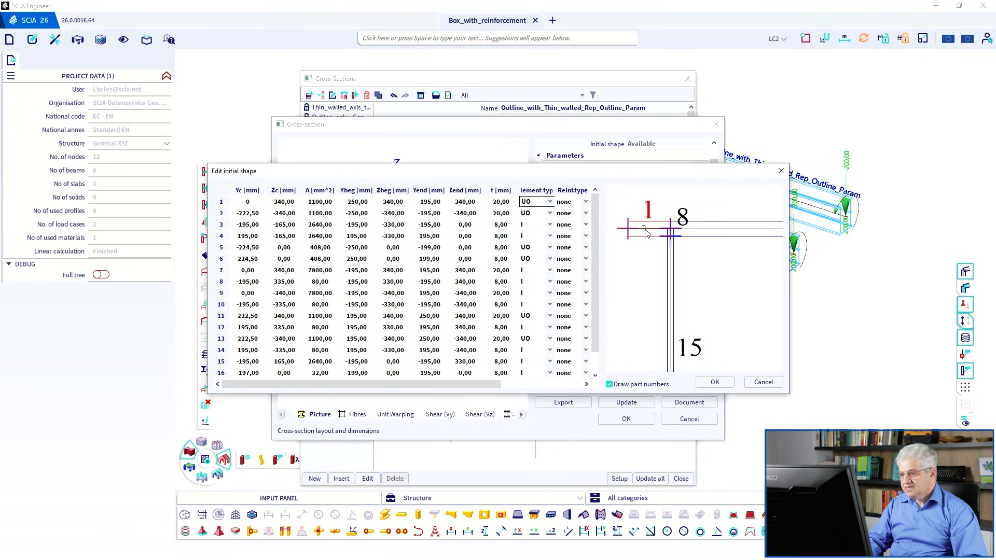
pyautogui.scroll(-5, 646, 233)
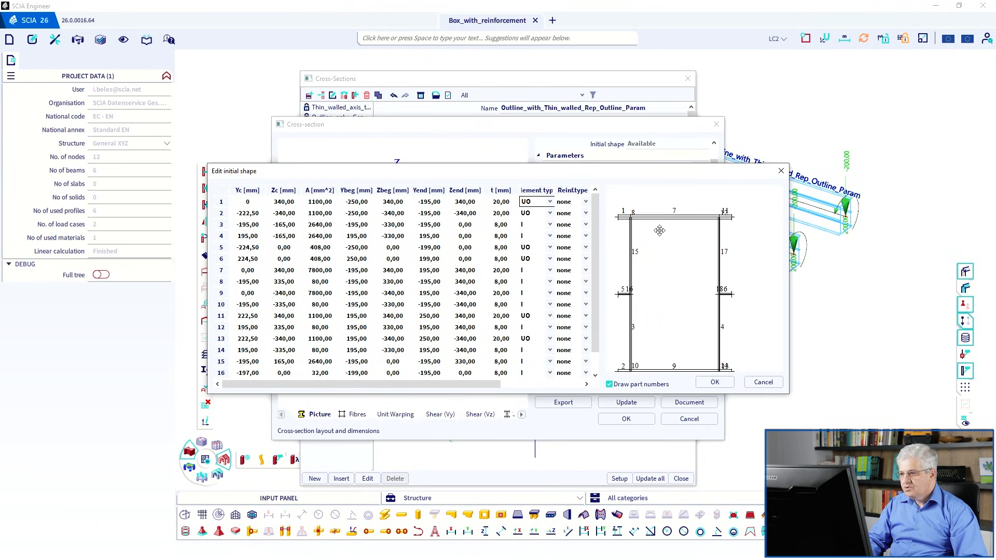
# Step: Set the element type of parts 8 and 12, at the joints between upper flange and webs, to F
pyautogui.moveTo(659, 230); pyautogui.dragTo(661, 232, button='middle')
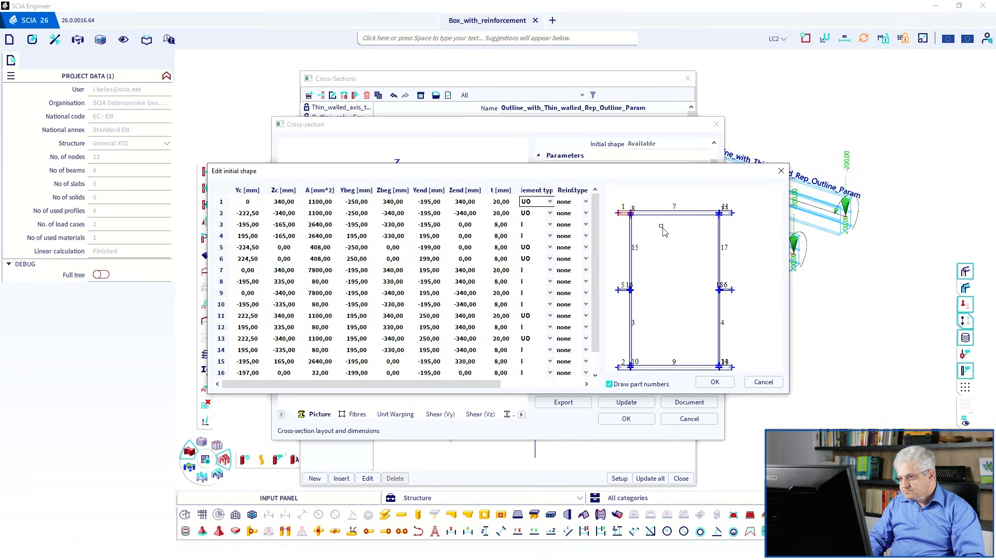
pyautogui.click(220, 213)
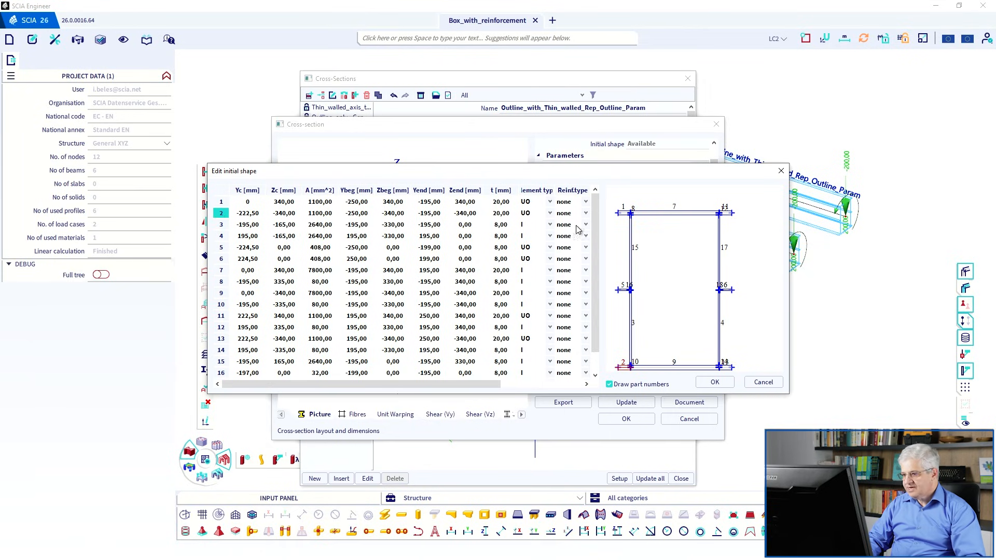
pyautogui.scroll(5, 638, 230)
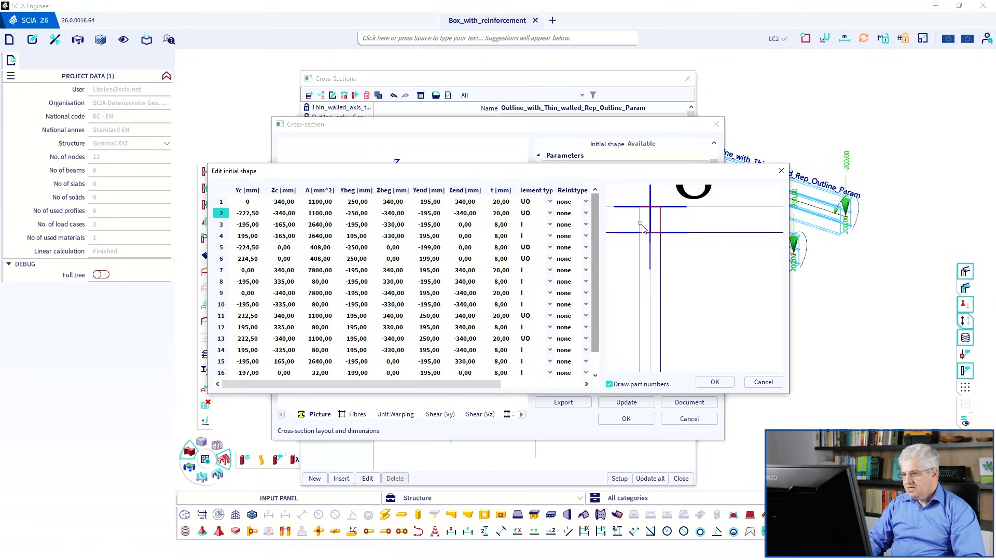
pyautogui.click(641, 227)
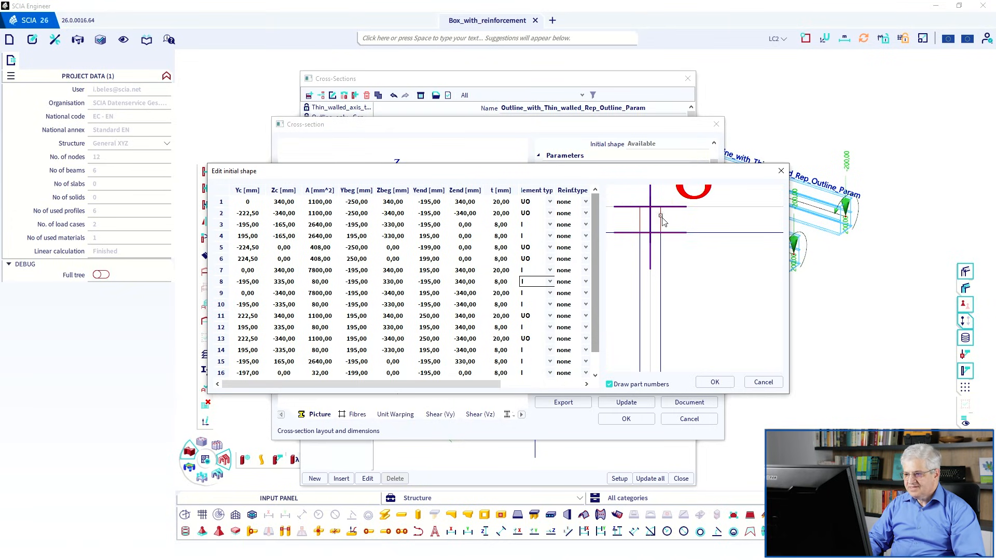
pyautogui.click(550, 283)
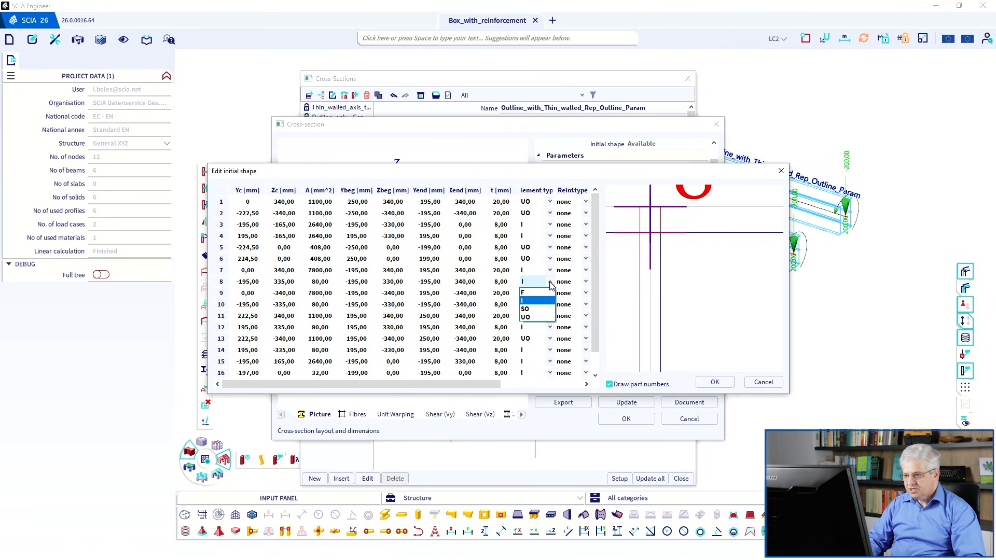
pyautogui.click(531, 298)
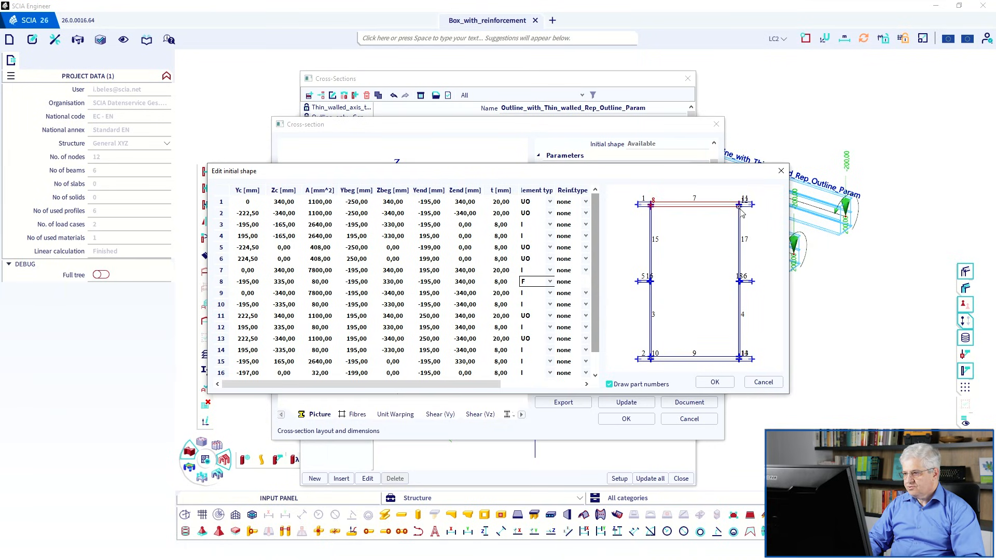
pyautogui.scroll(3, 746, 206)
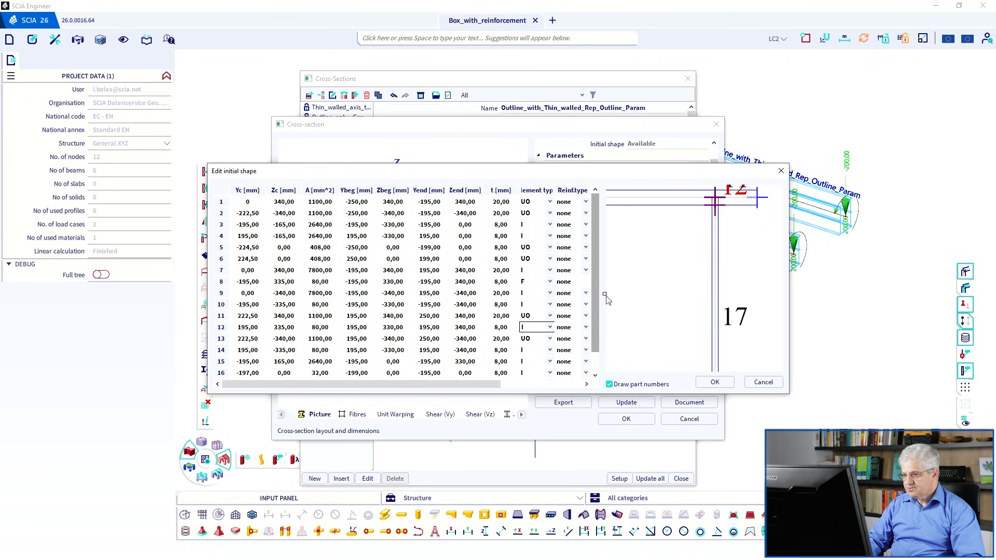
pyautogui.click(549, 327)
pyautogui.click(539, 339)
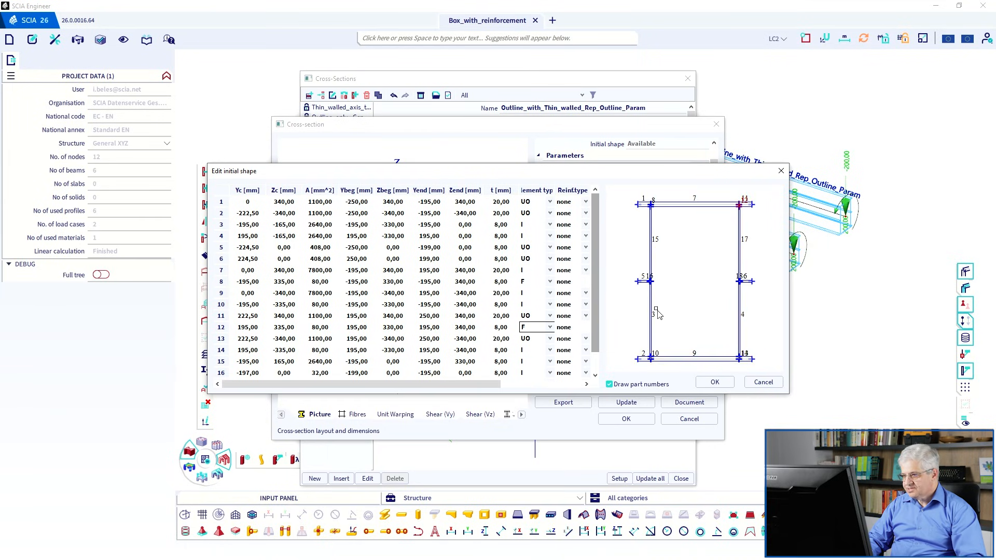
# Step: Set the element type of parts 16 and 18, where the mid-height plates meet the webs, to F
pyautogui.scroll(3, 724, 305)
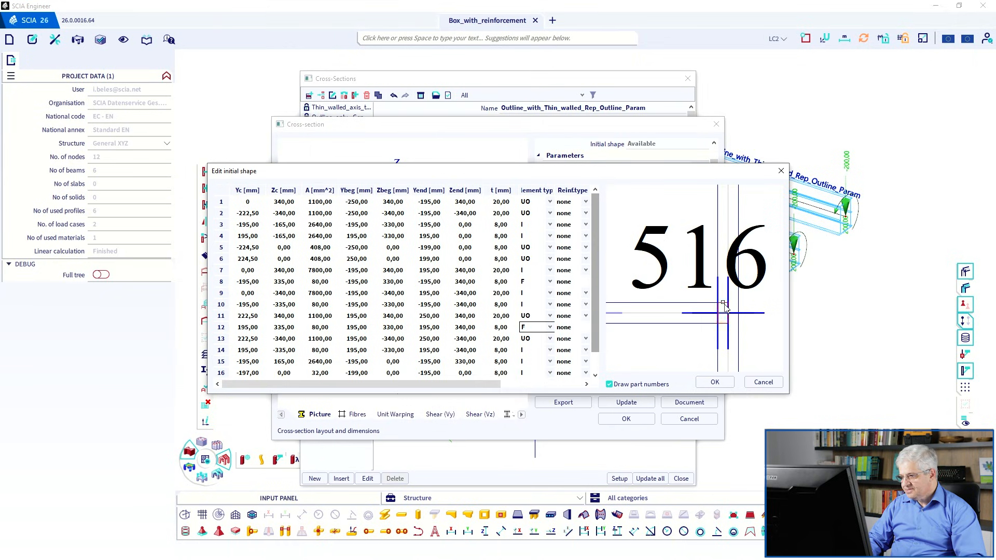
pyautogui.click(549, 374)
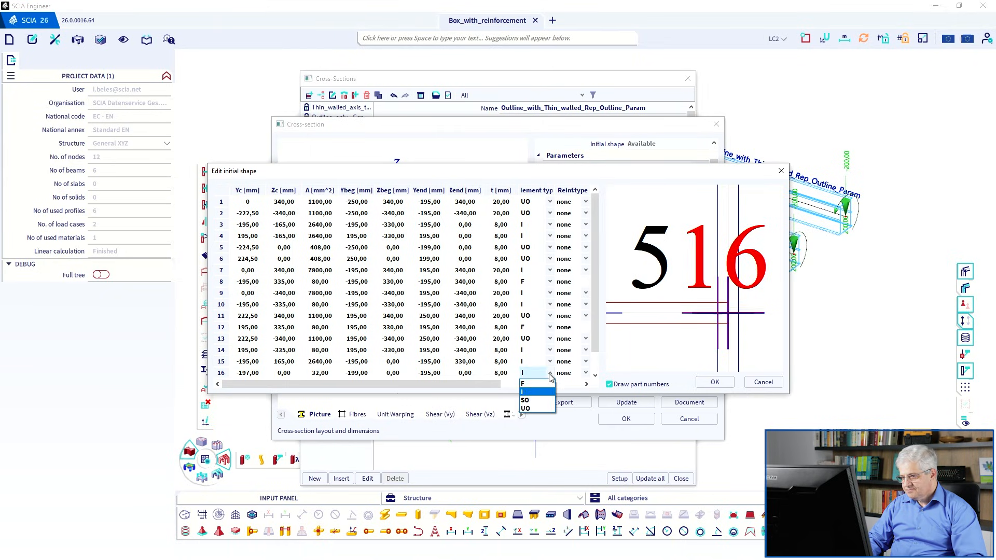
pyautogui.click(523, 384)
pyautogui.scroll(5, 725, 308)
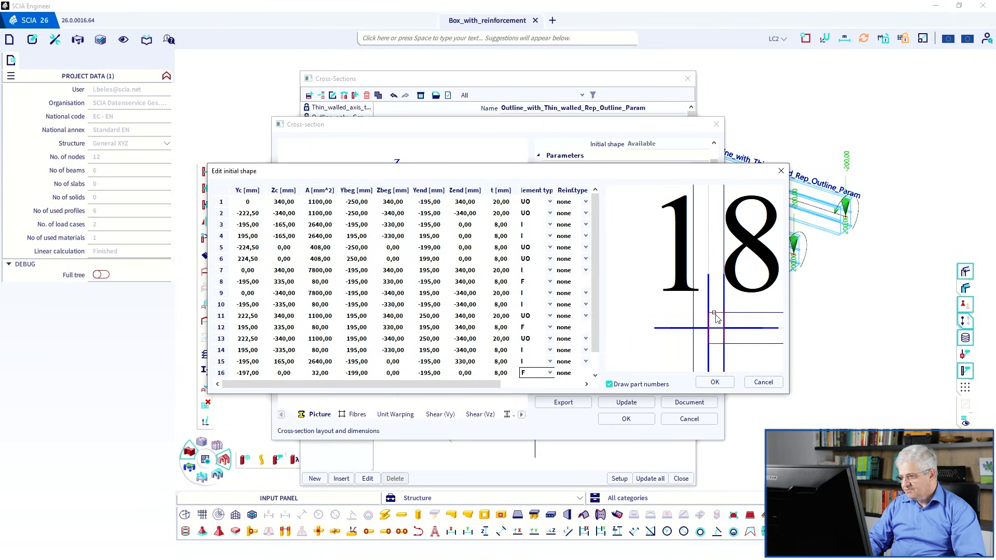
pyautogui.click(724, 307)
pyautogui.click(549, 373)
pyautogui.click(539, 383)
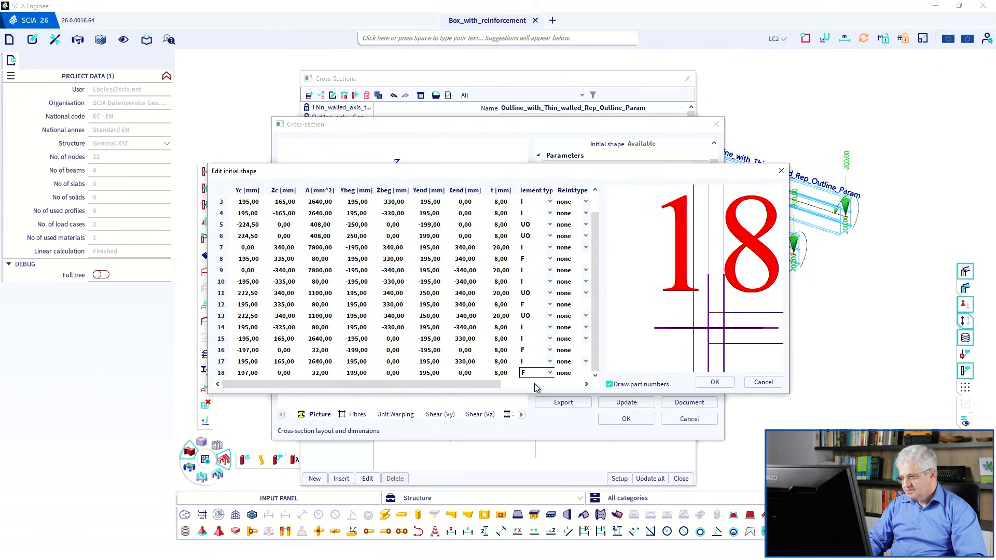
# Step: Set the element type of parts 10 and 14, at the joints between lower flange and webs, to F
pyautogui.scroll(5, 650, 337)
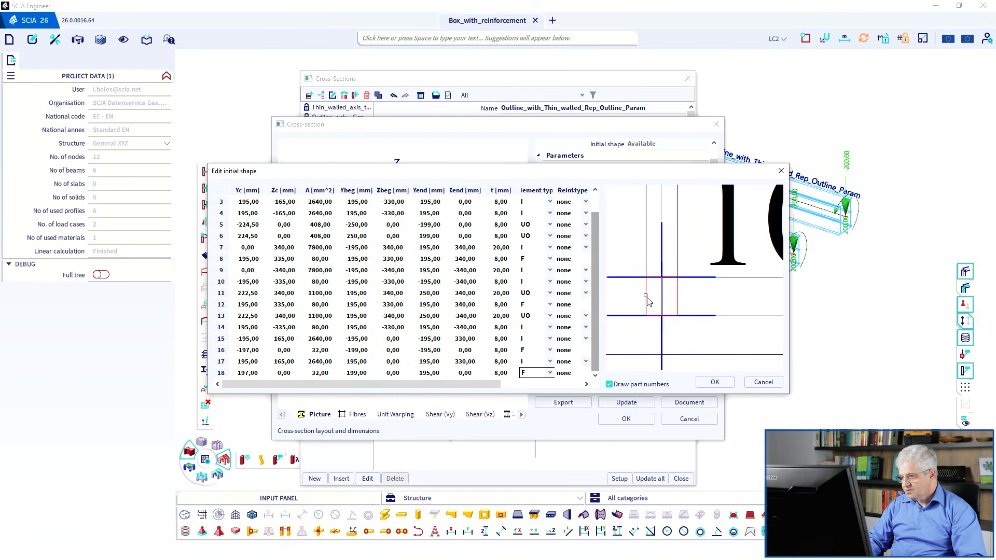
pyautogui.click(646, 295)
pyautogui.click(550, 282)
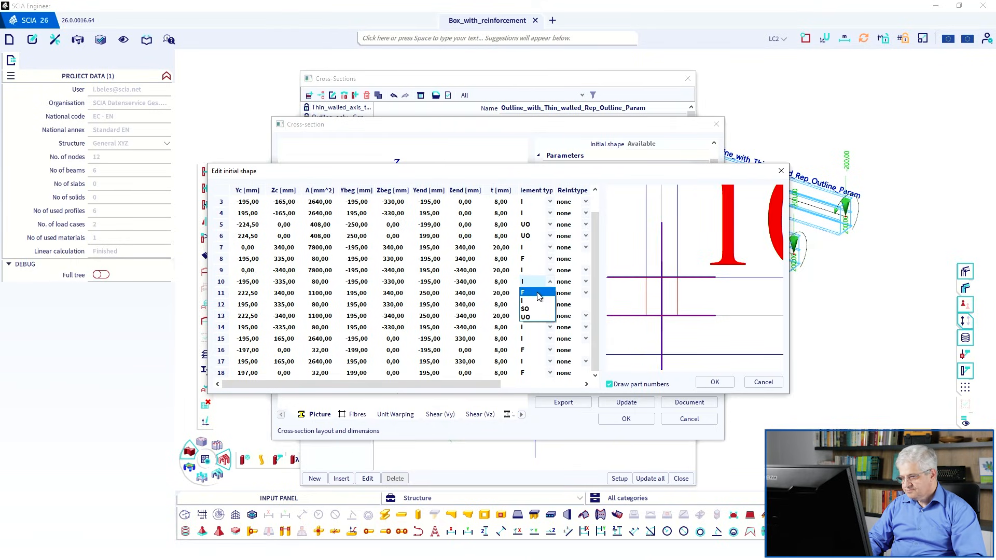
pyautogui.click(534, 292)
pyautogui.scroll(5, 743, 357)
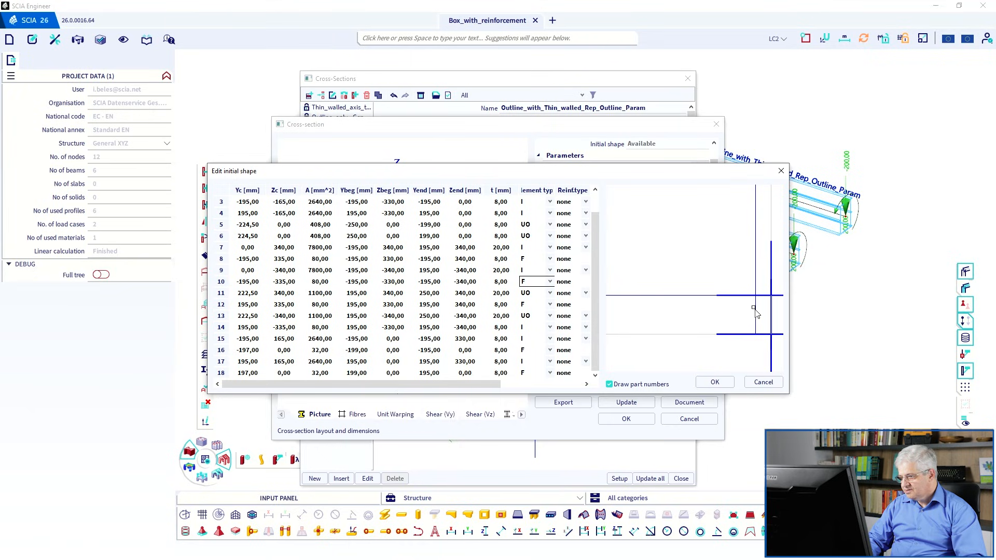
pyautogui.click(756, 312)
pyautogui.click(549, 327)
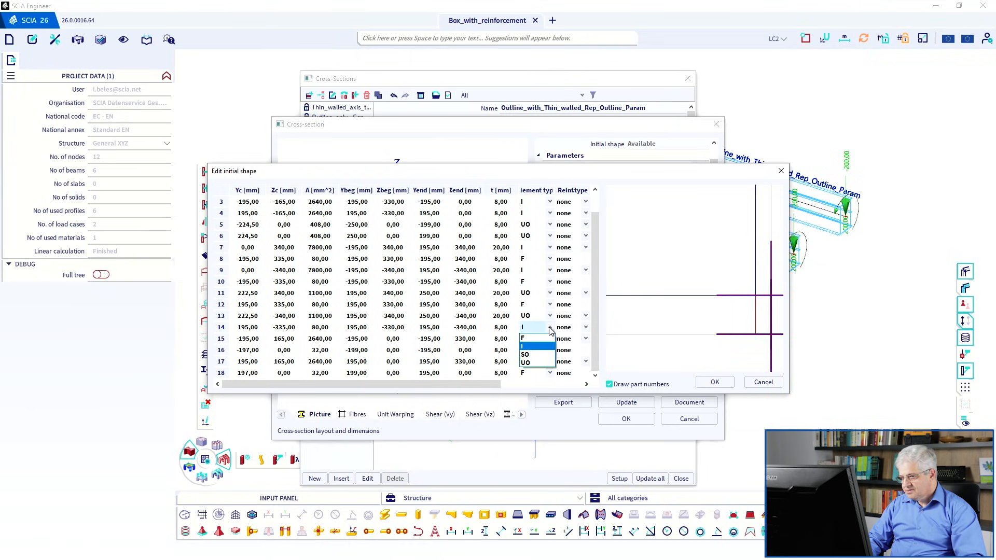
pyautogui.click(545, 338)
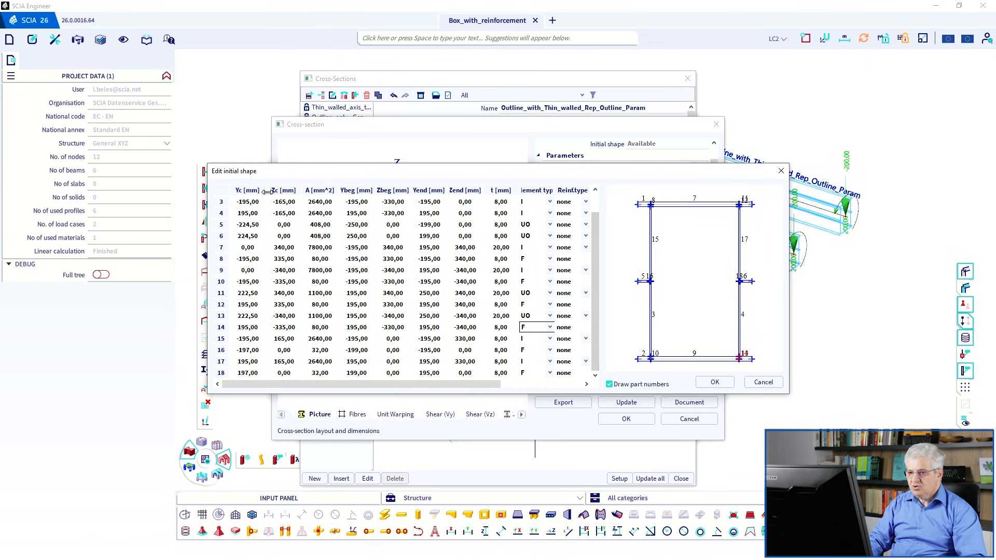
# Step: Examine where parts 1 to 5 of the initial shape lie by highlighting them one by one
pyautogui.click(221, 201)
pyautogui.scroll(1, 223, 207)
pyautogui.click(220, 213)
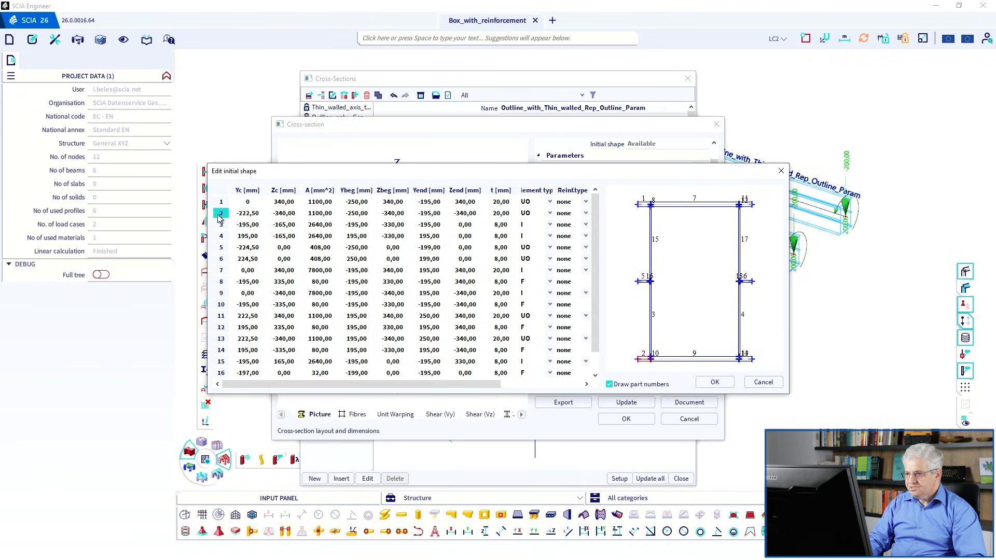
pyautogui.click(220, 225)
pyautogui.click(221, 236)
pyautogui.click(221, 248)
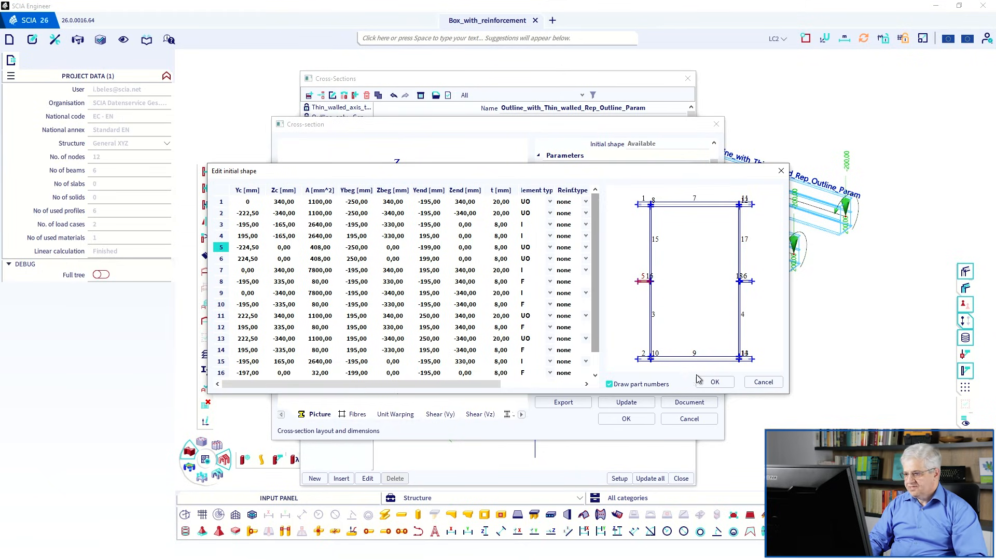
# Step: Accept the edited initial shape and update the cross-section
pyautogui.click(714, 383)
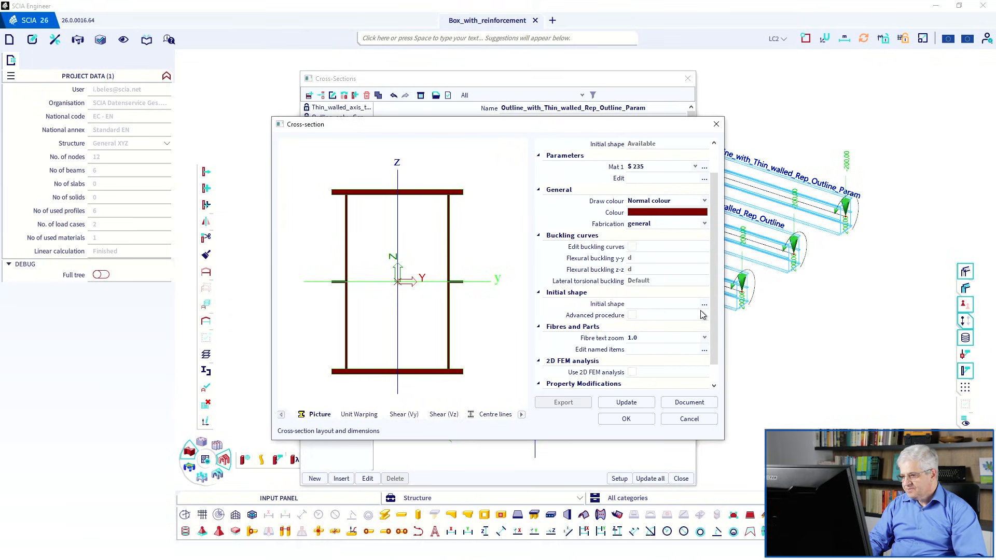
pyautogui.click(641, 401)
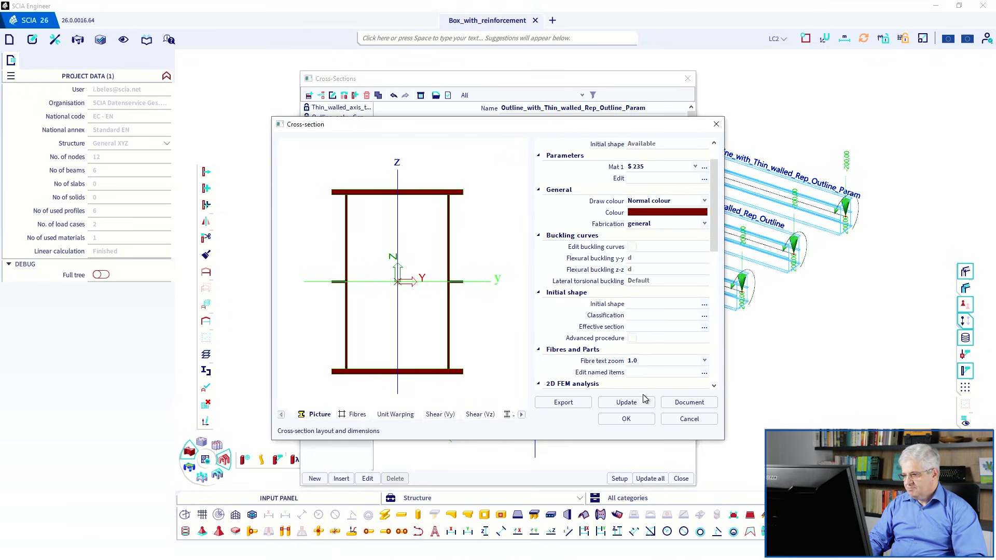
# Step: Run the section classification for a normal force N,Ed of -100 kN, check each part's class and close it
pyautogui.click(703, 318)
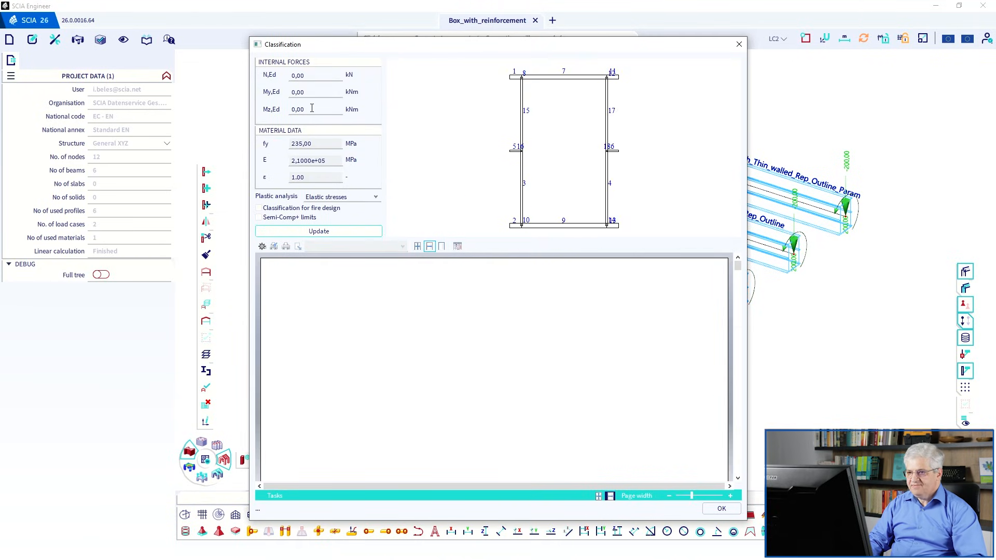
pyautogui.click(310, 76)
pyautogui.write('-1')
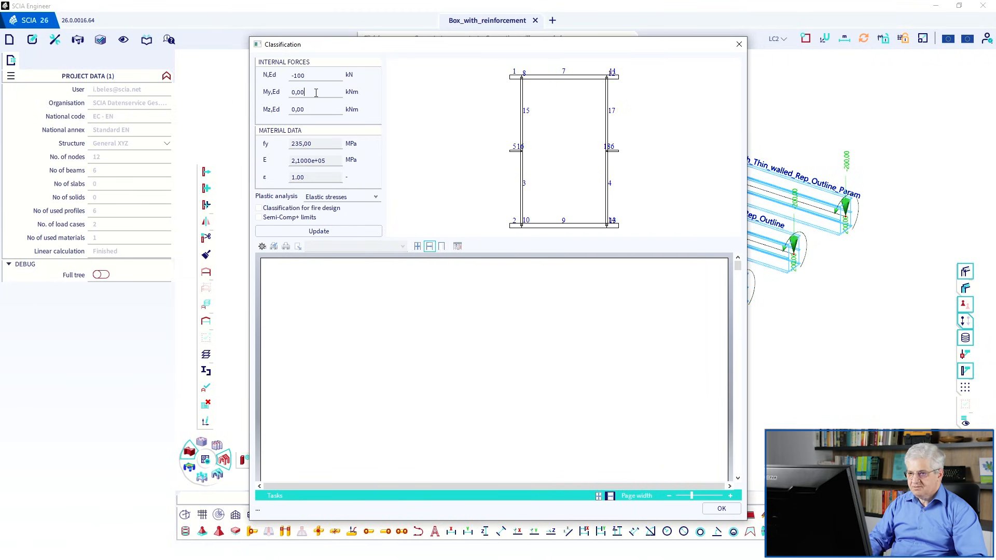
pyautogui.click(335, 232)
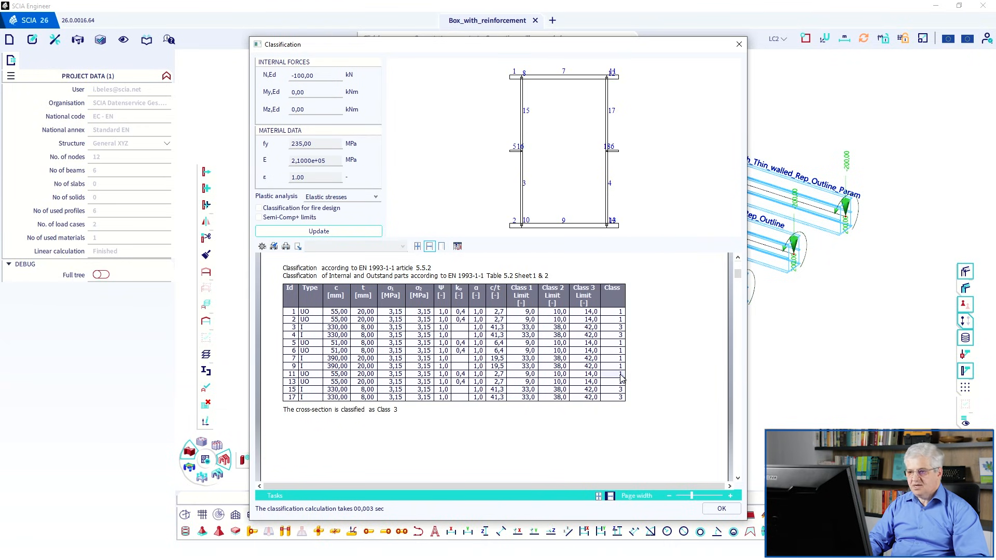
pyautogui.click(718, 508)
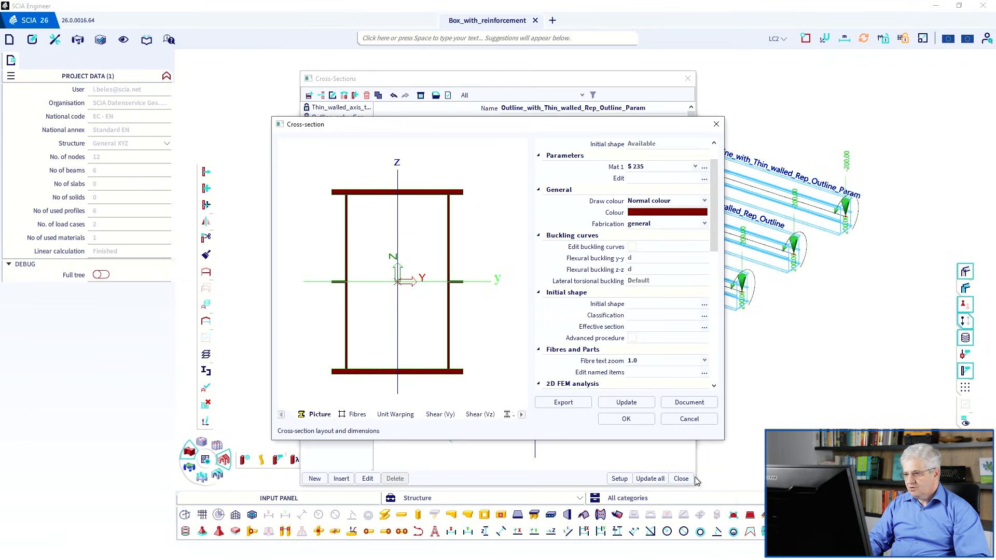
# Step: Examine the effective section for compression N- and for bending My+, My- and Mz-, and close it
pyautogui.click(704, 326)
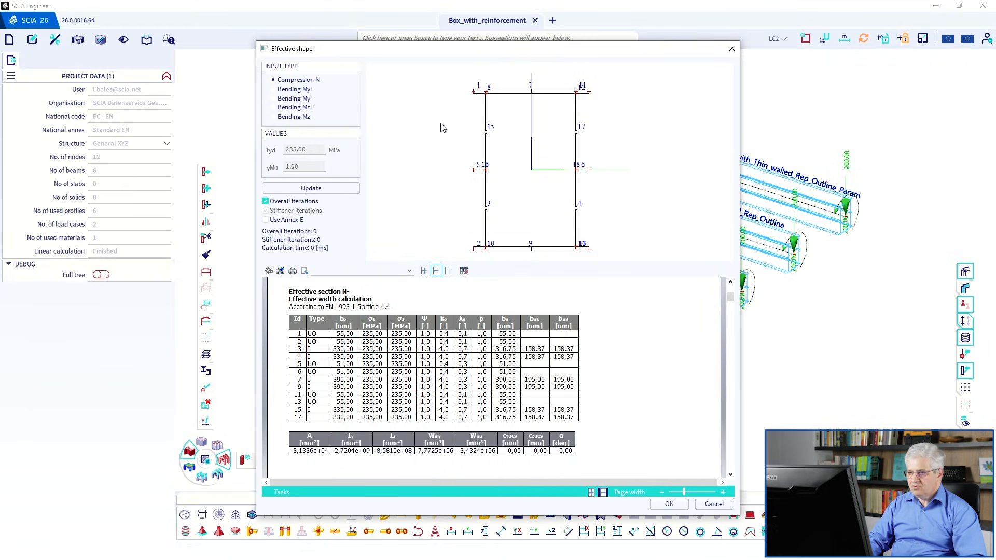
pyautogui.click(279, 92)
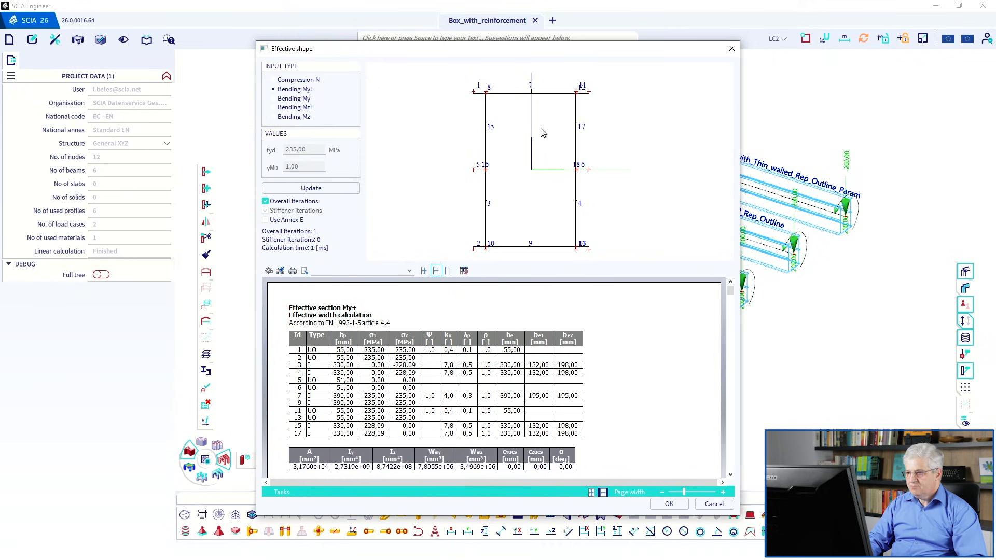
pyautogui.click(274, 101)
pyautogui.click(274, 107)
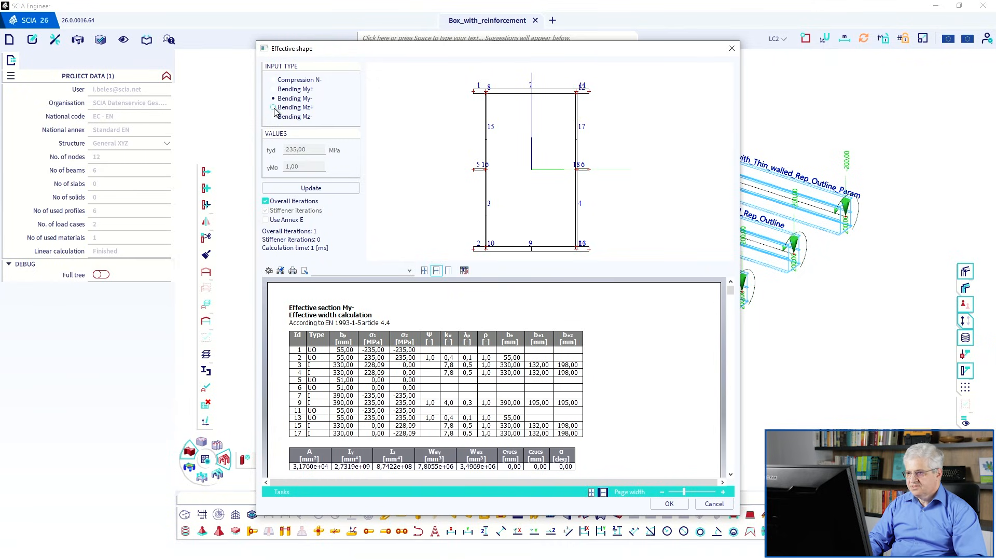
pyautogui.click(274, 117)
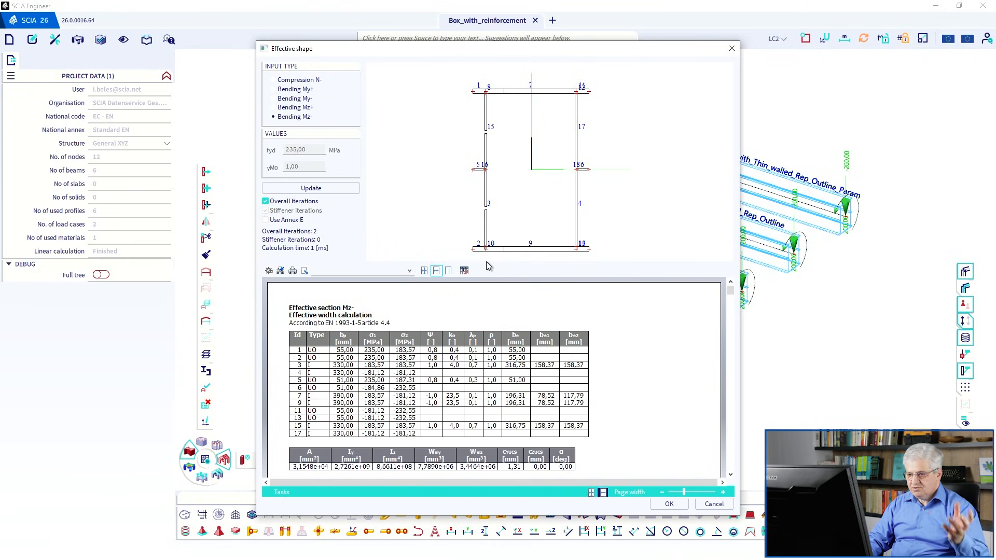
pyautogui.click(676, 505)
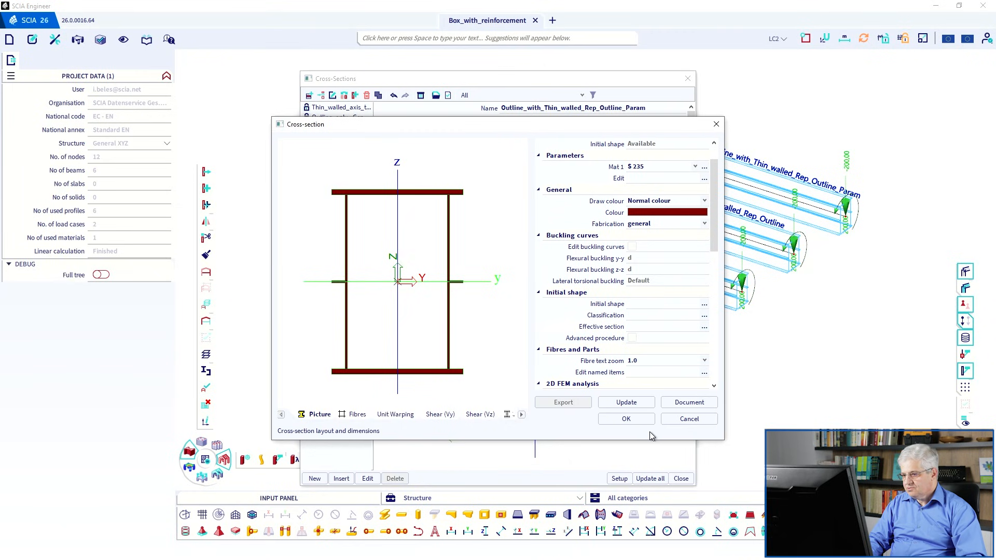
# Step: Confirm the box cross-section and add an HEA300 section from the Profile Library
pyautogui.click(627, 418)
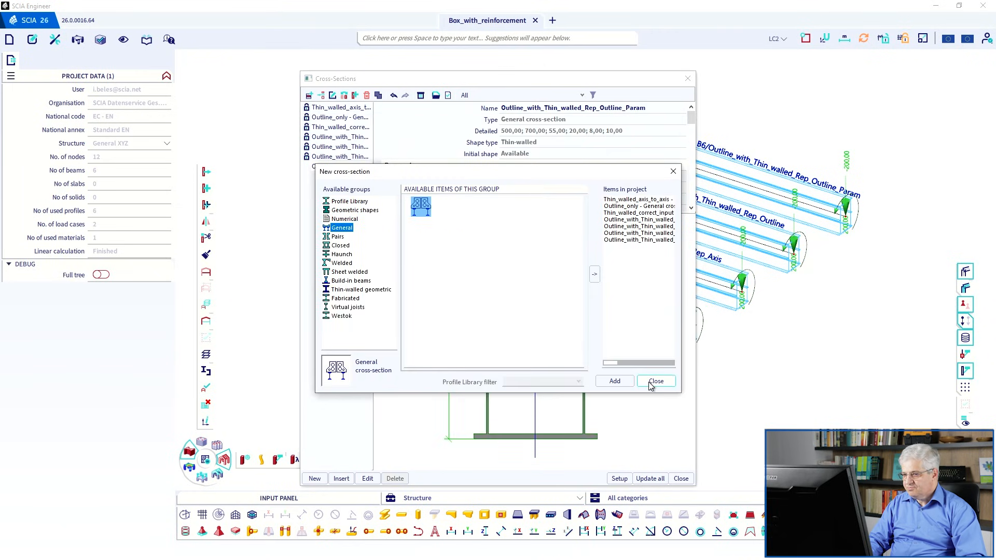
pyautogui.click(349, 202)
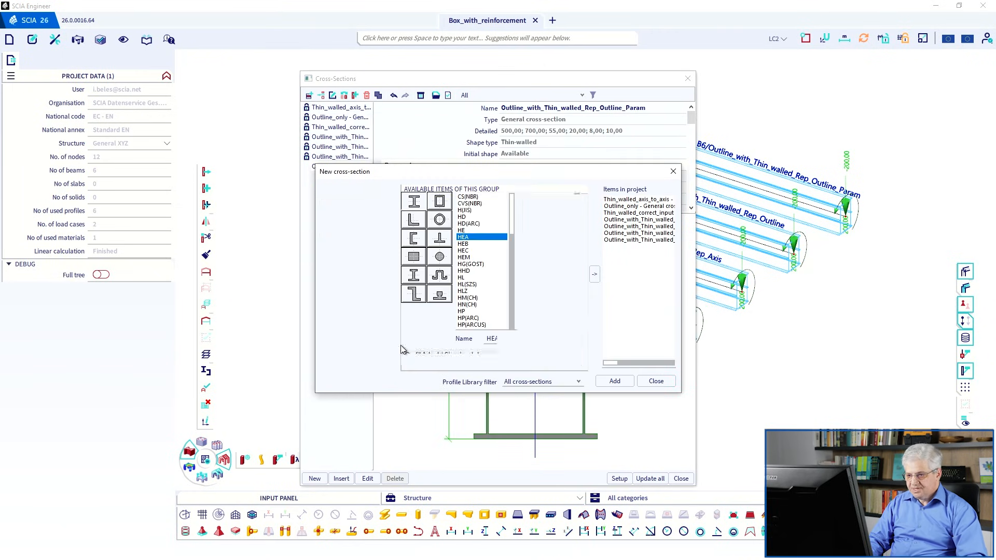
pyautogui.click(595, 275)
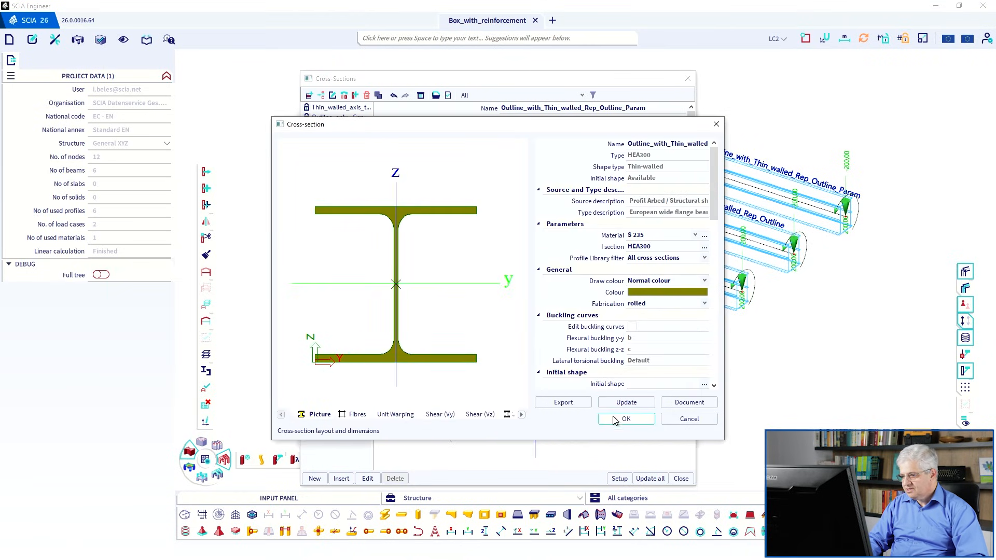
# Step: Examine the HEA300 initial shape, including the element type of part 6, and cancel the section
pyautogui.scroll(-2, 685, 348)
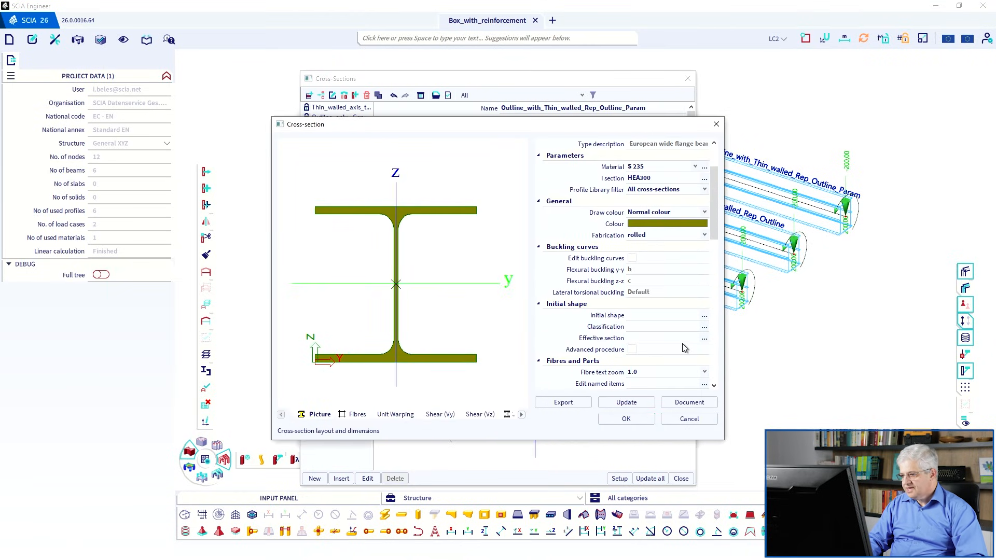
pyautogui.click(704, 316)
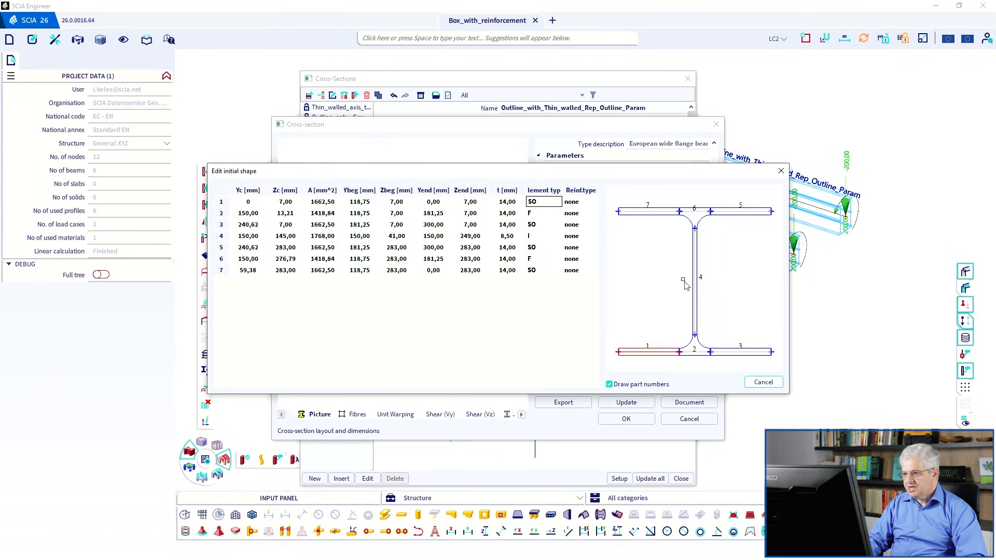
pyautogui.click(693, 214)
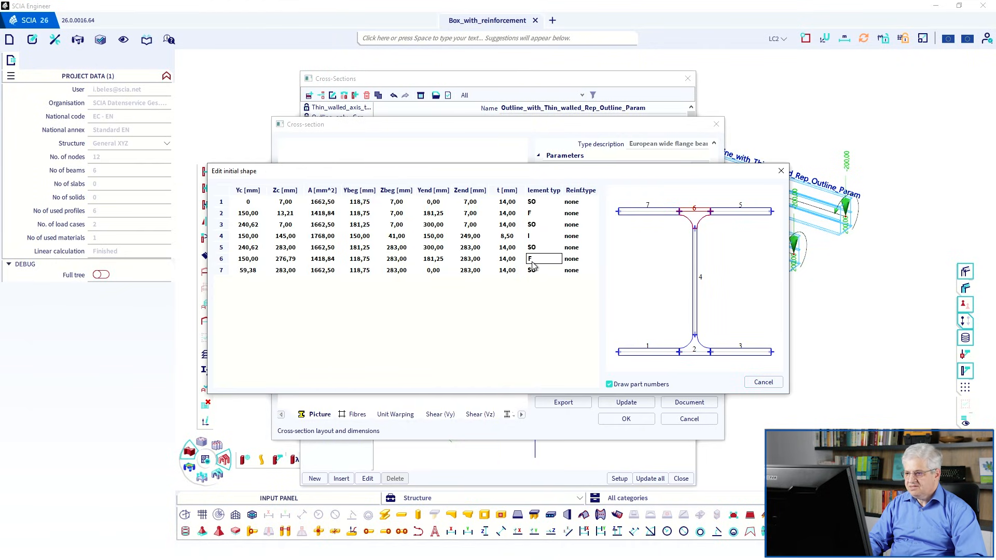
pyautogui.click(758, 384)
pyautogui.click(682, 422)
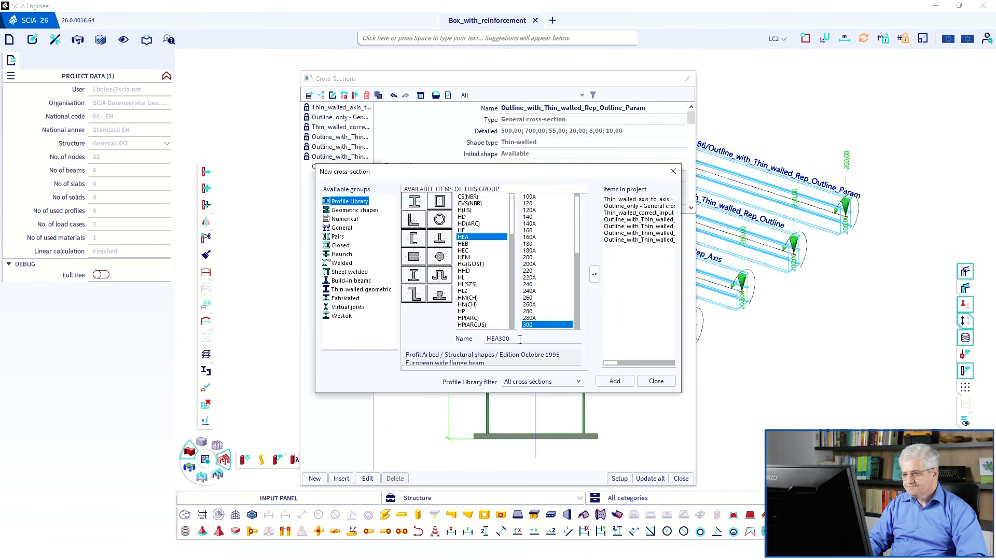
# Step: Add a sheet welded Iw section, set its weld size a to 10 mm and update it
pyautogui.click(343, 264)
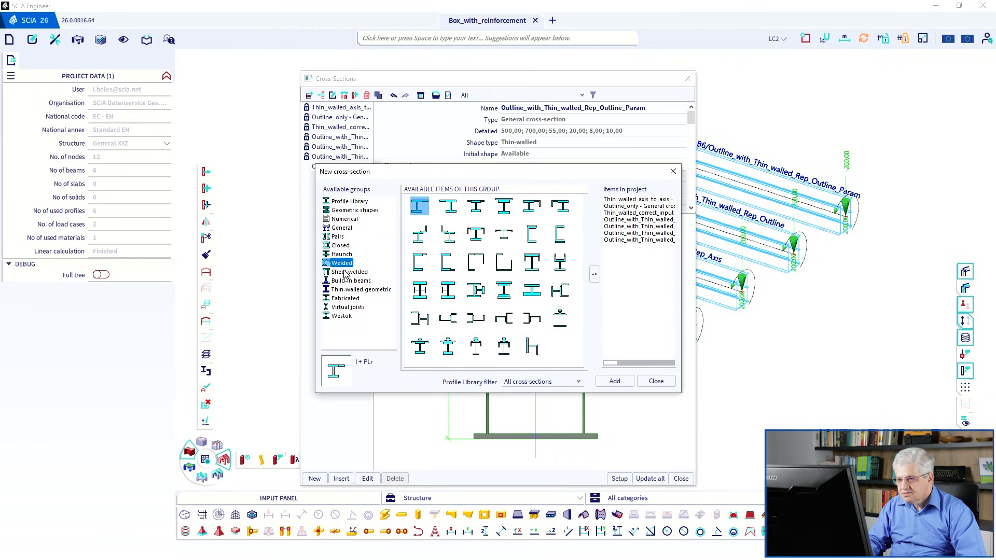
pyautogui.click(346, 273)
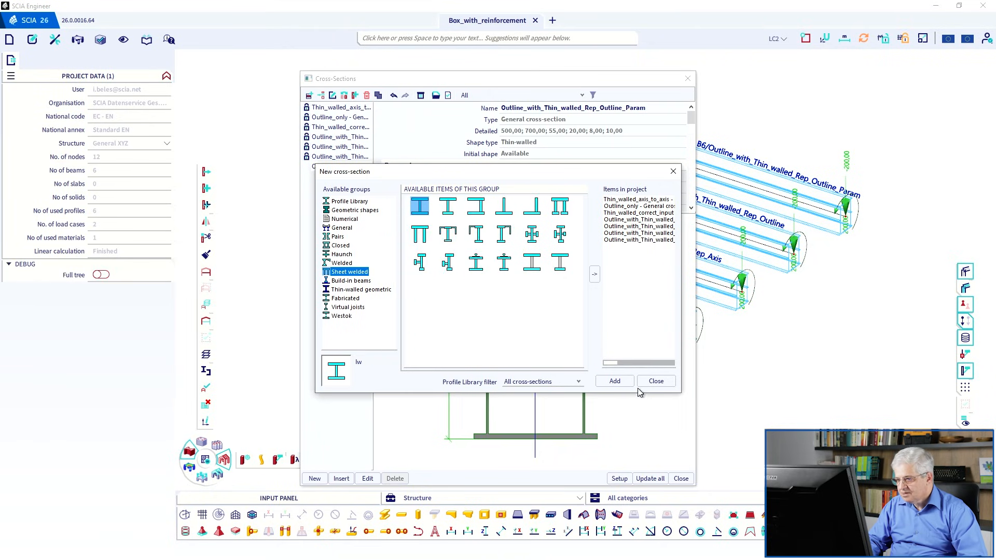
pyautogui.click(622, 381)
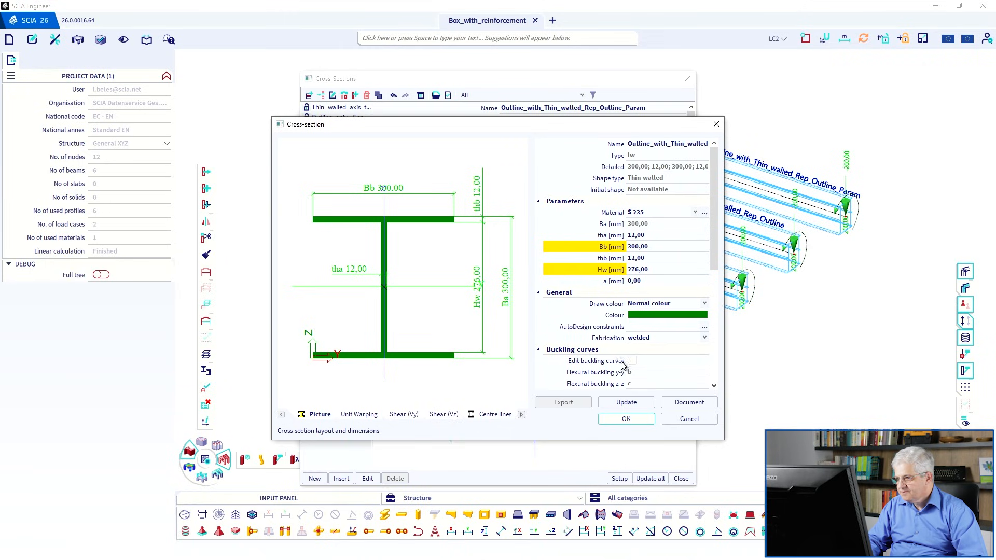
pyautogui.click(646, 280)
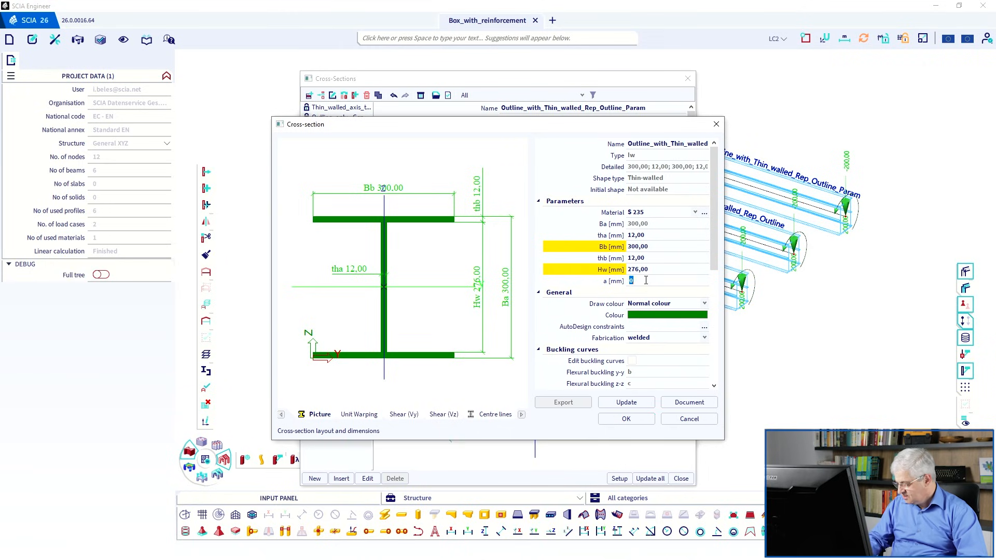
pyautogui.write('10')
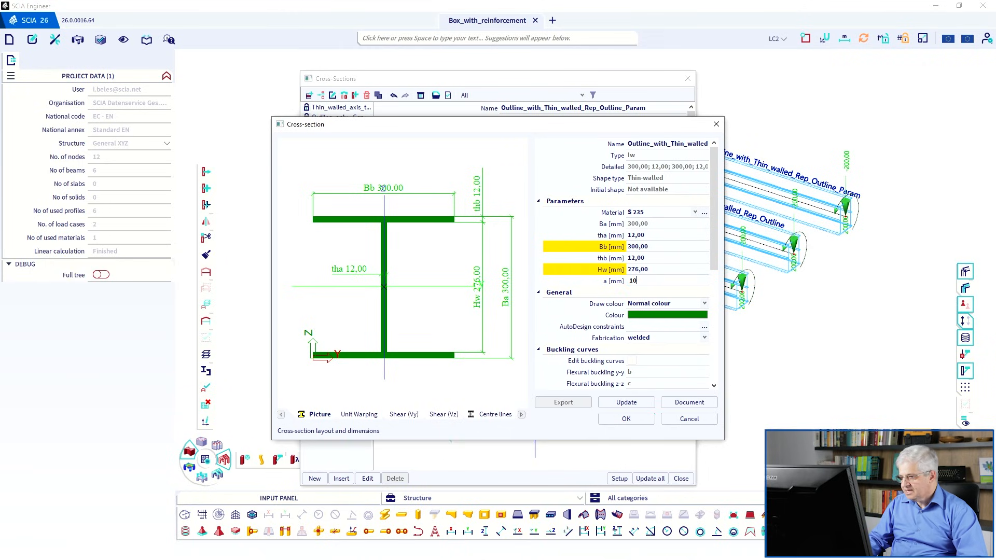
pyautogui.press('Return')
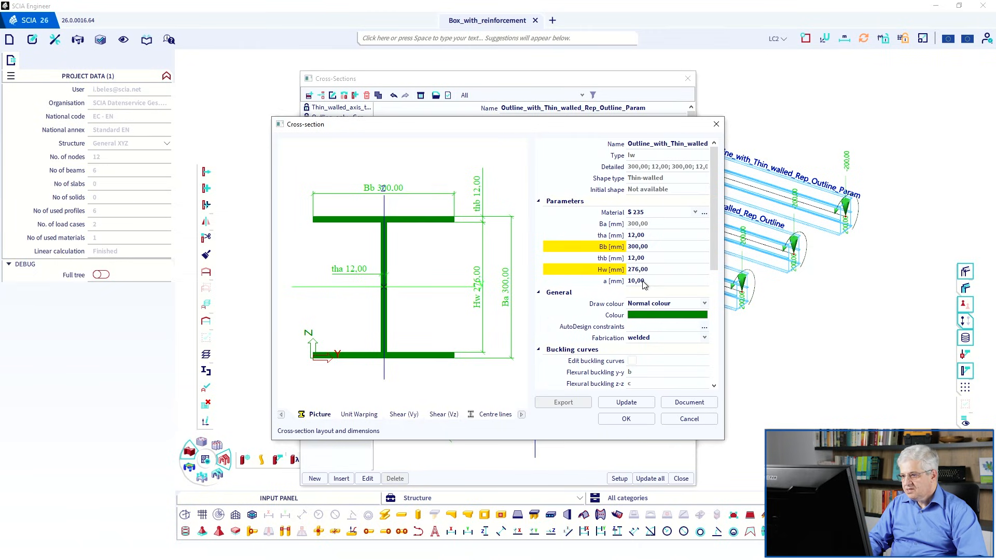
pyautogui.click(635, 403)
# Step: Examine the Iw section's initial shape around the joint of the web and upper flange, and discard the section
pyautogui.scroll(-2, 666, 347)
pyautogui.scroll(-1, 665, 347)
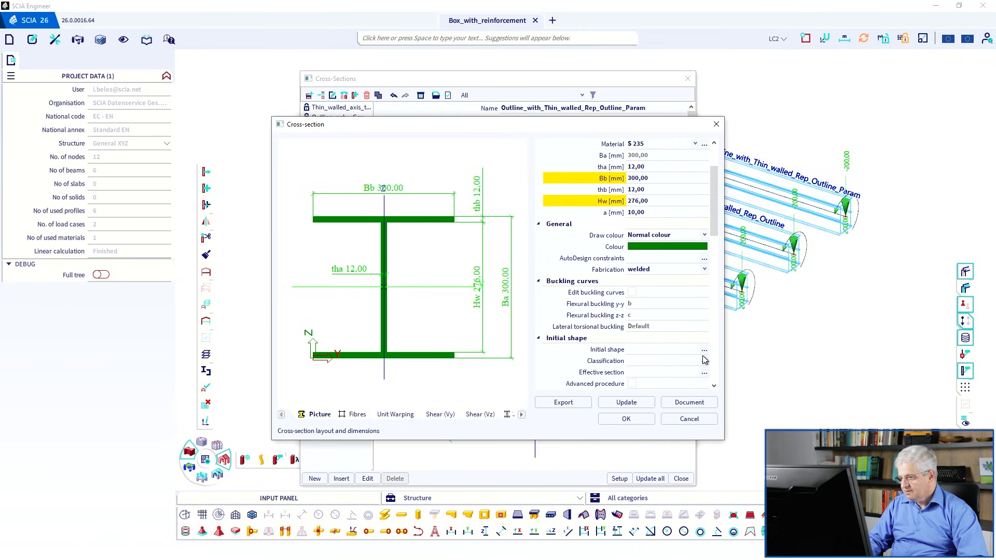
pyautogui.click(704, 353)
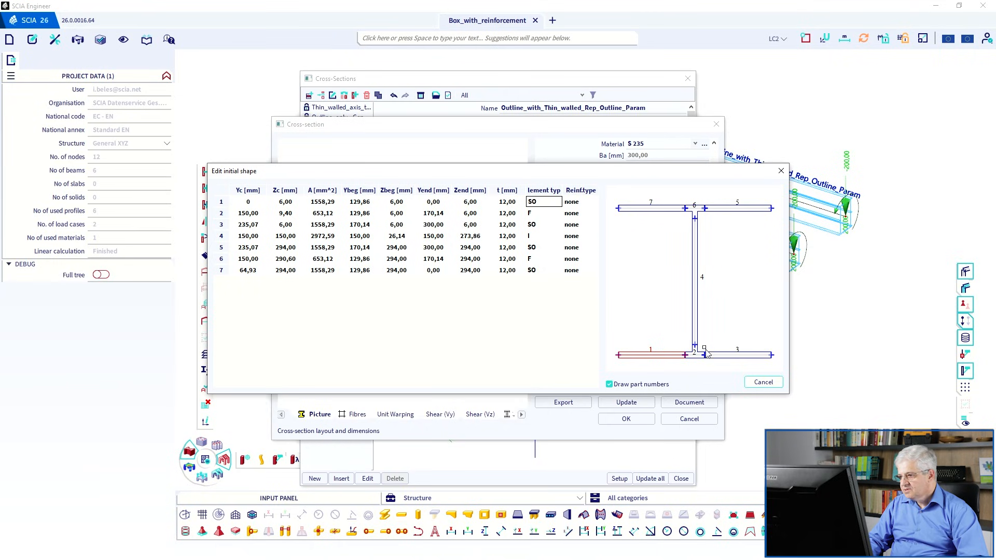
pyautogui.scroll(3, 697, 215)
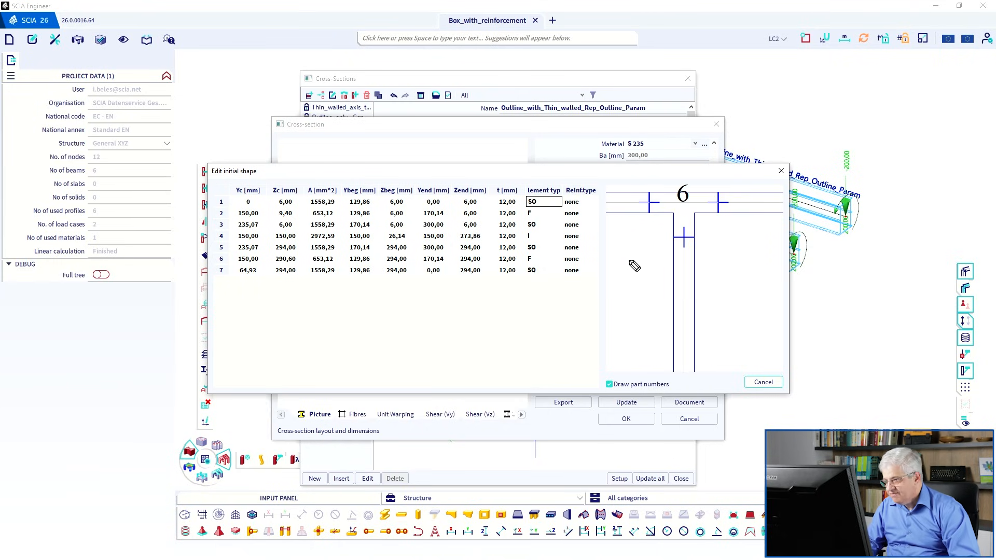
pyautogui.moveTo(717, 213)
pyautogui.mouseDown()
pyautogui.moveTo(697, 236)
pyautogui.moveTo(648, 213)
pyautogui.moveTo(650, 226)
pyautogui.mouseUp()
pyautogui.moveTo(718, 185); pyautogui.dragTo(721, 239)
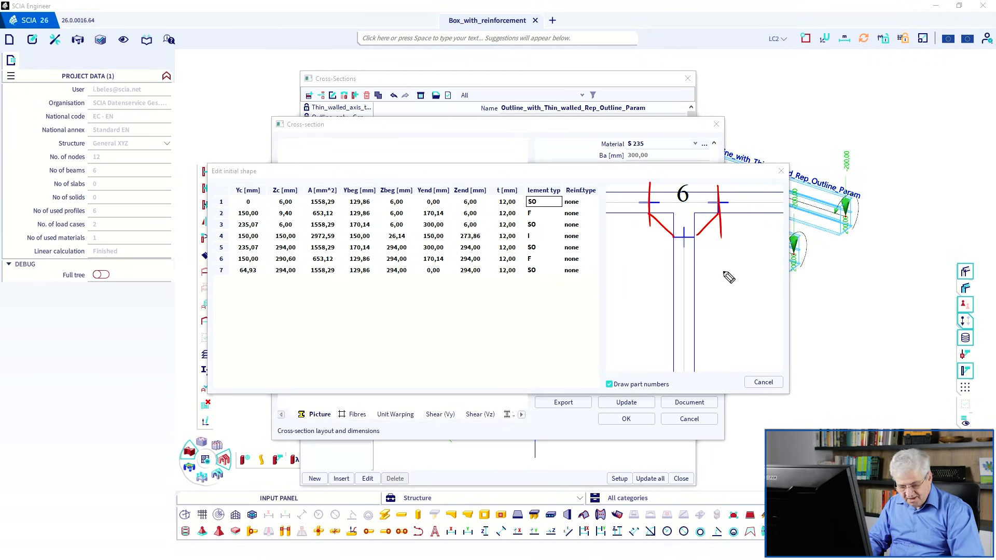
pyautogui.press('Escape')
pyautogui.scroll(-4, 722, 292)
pyautogui.moveTo(725, 292)
pyautogui.mouseDown(button='middle')
pyautogui.moveTo(631, 297)
pyautogui.moveTo(659, 290)
pyautogui.mouseUp(button='middle')
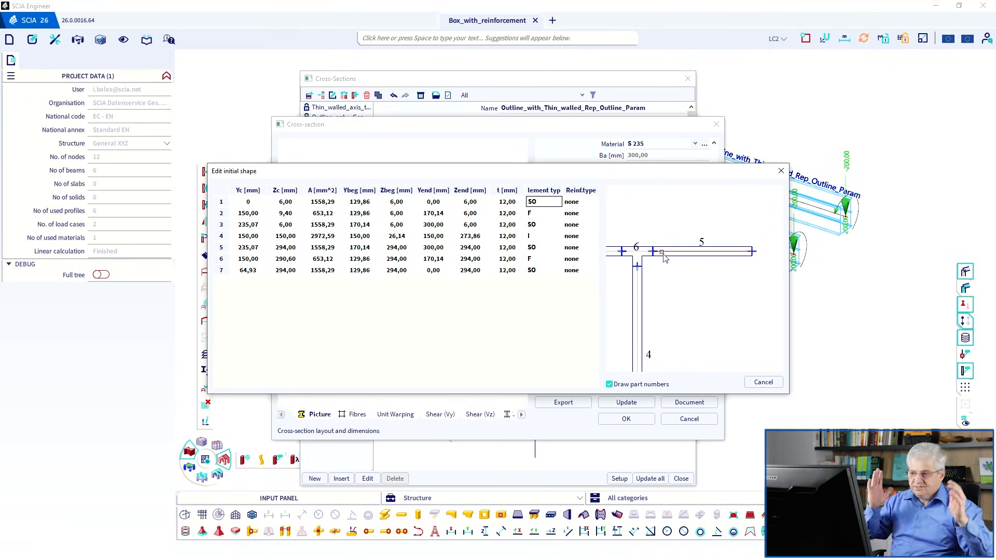
pyautogui.click(762, 383)
pyautogui.click(691, 419)
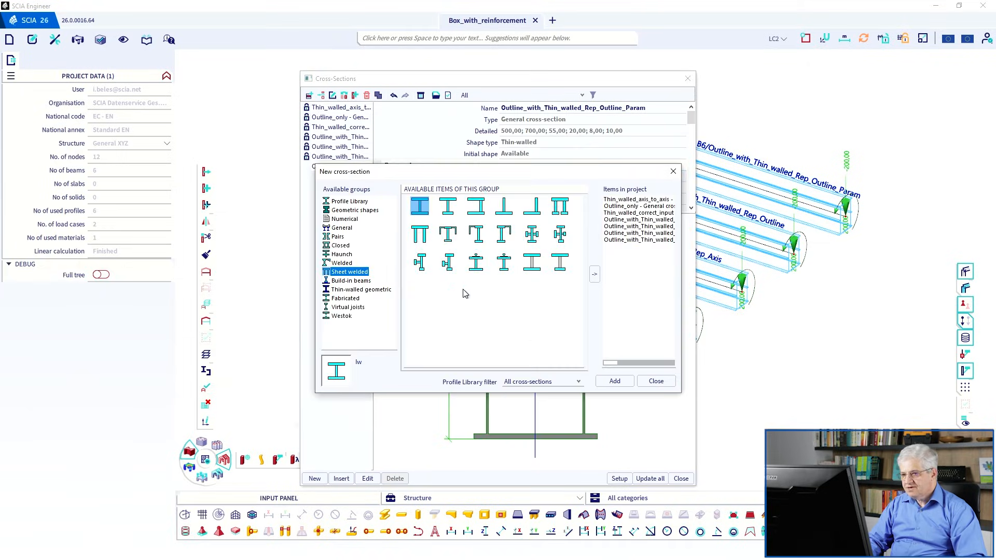
pyautogui.click(655, 380)
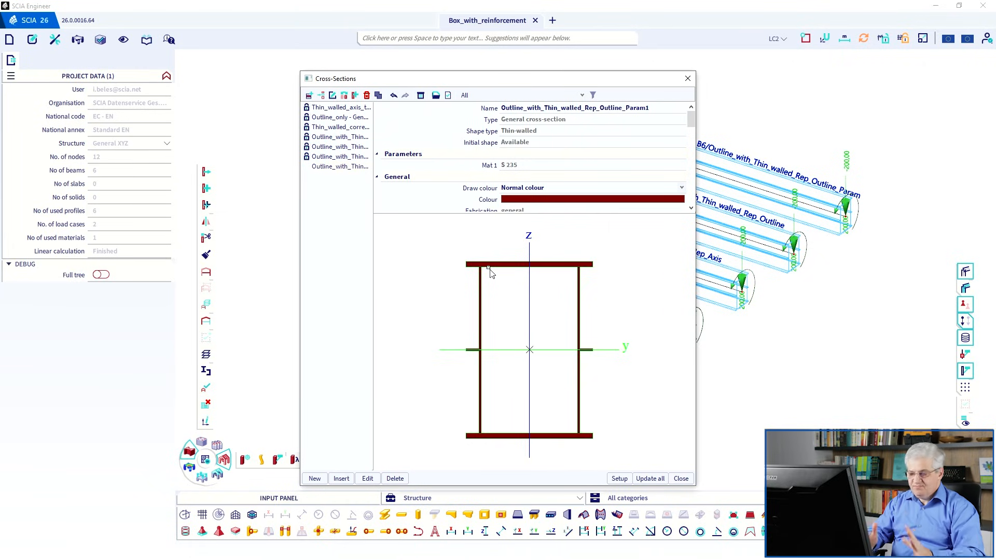
# Step: Create a new General cross-section and load cross_section.dwg for import
pyautogui.click(315, 478)
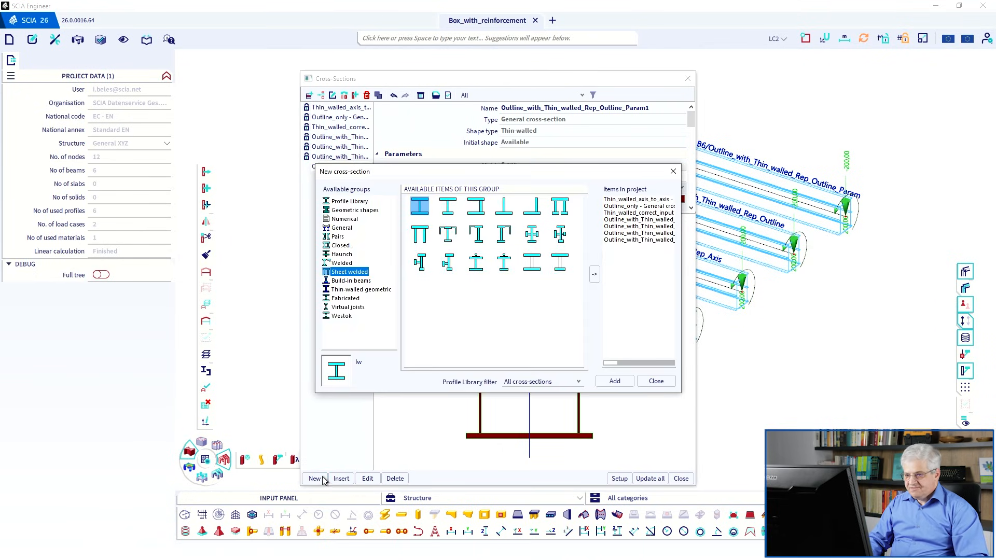
pyautogui.click(346, 228)
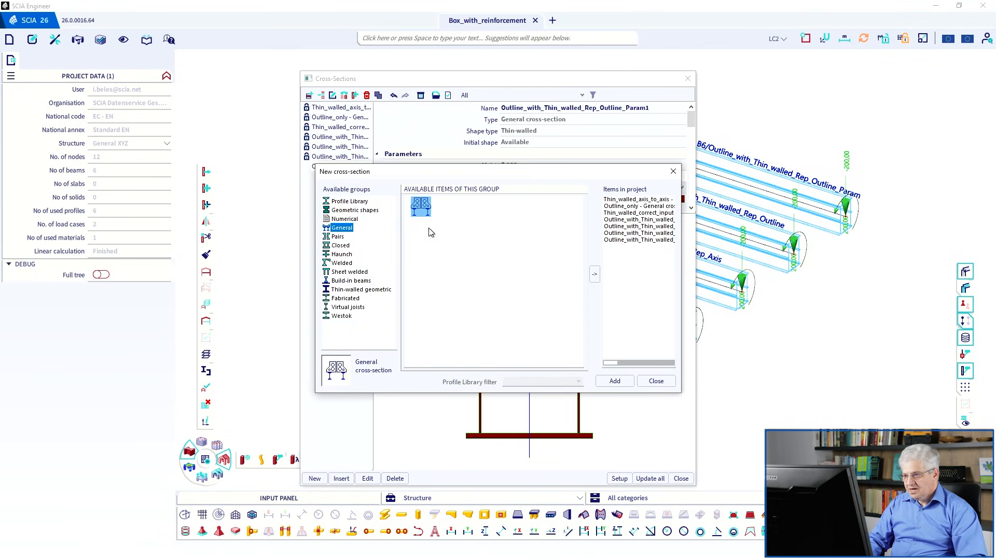
pyautogui.click(594, 278)
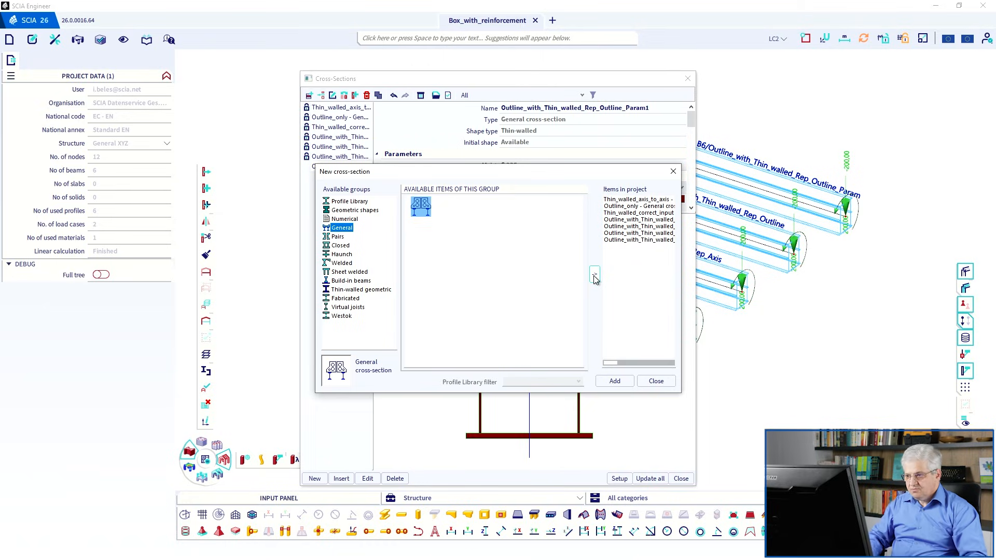
pyautogui.click(594, 276)
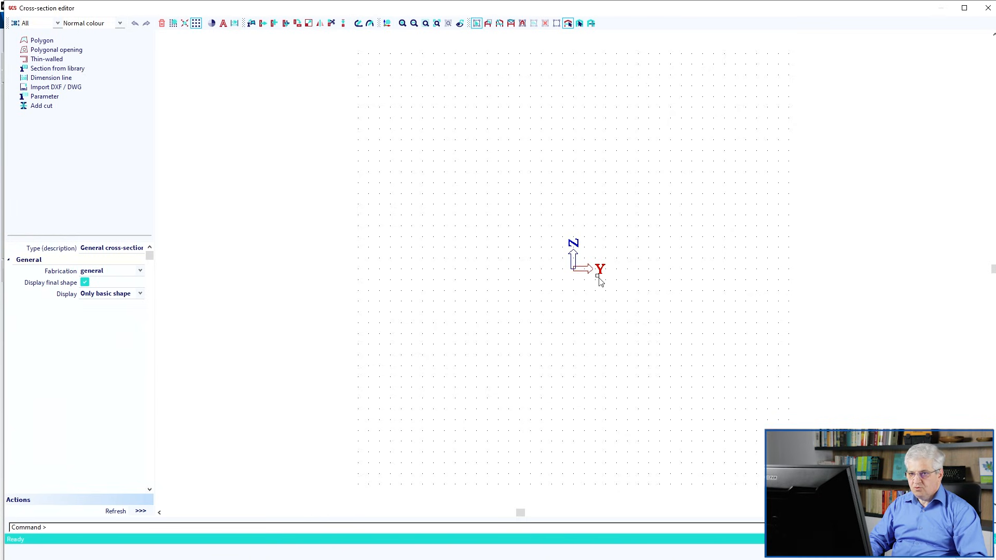
pyautogui.click(56, 86)
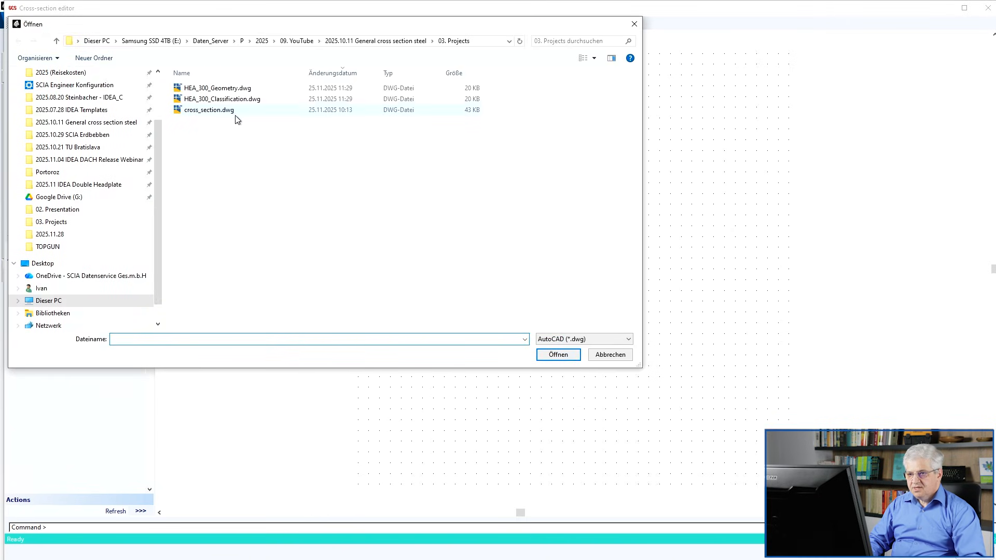
pyautogui.doubleClick(226, 111)
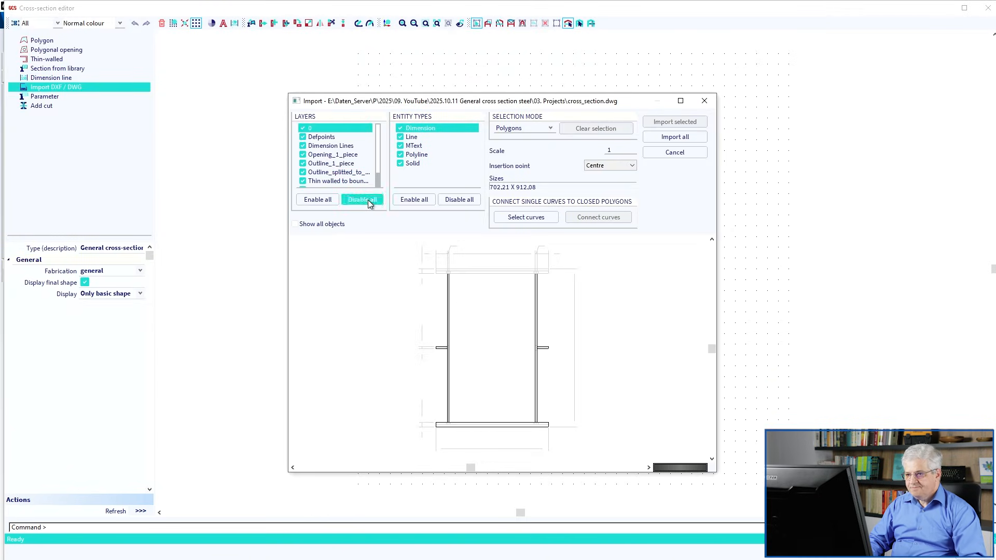
# Step: Disable all drawing layers, enable the Outline_splitted_to_ layer and preview it together with the Thin_walled_with_ layer
pyautogui.click(363, 200)
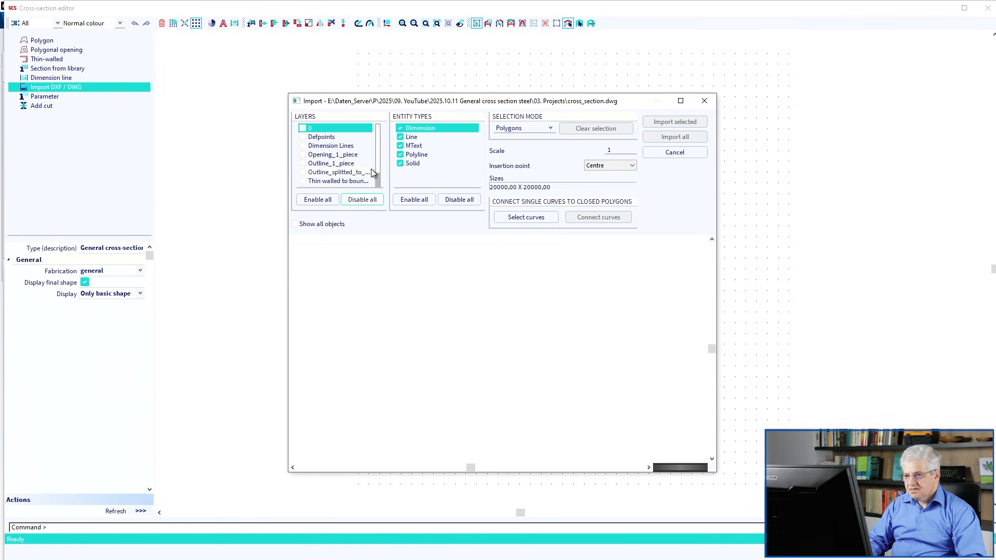
pyautogui.click(302, 173)
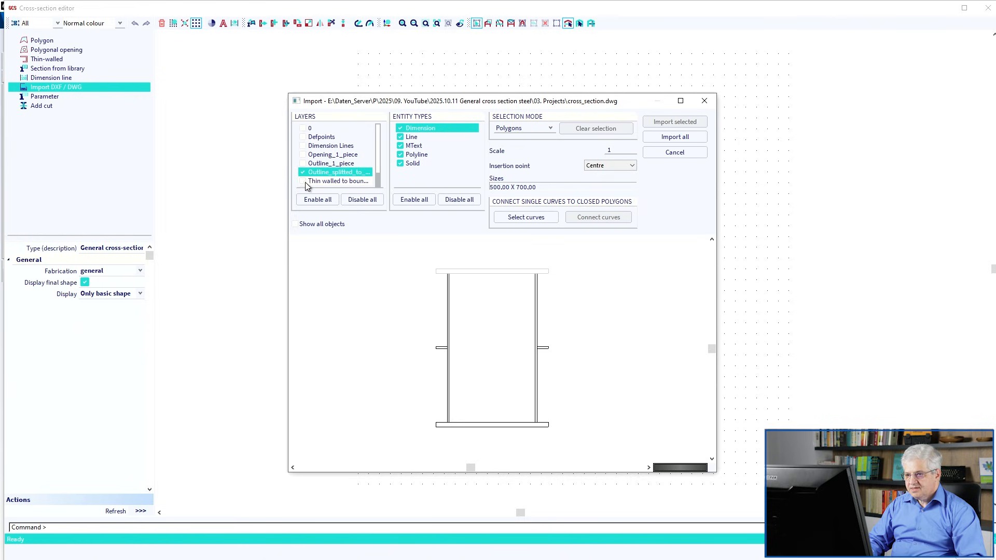
pyautogui.scroll(-2, 322, 185)
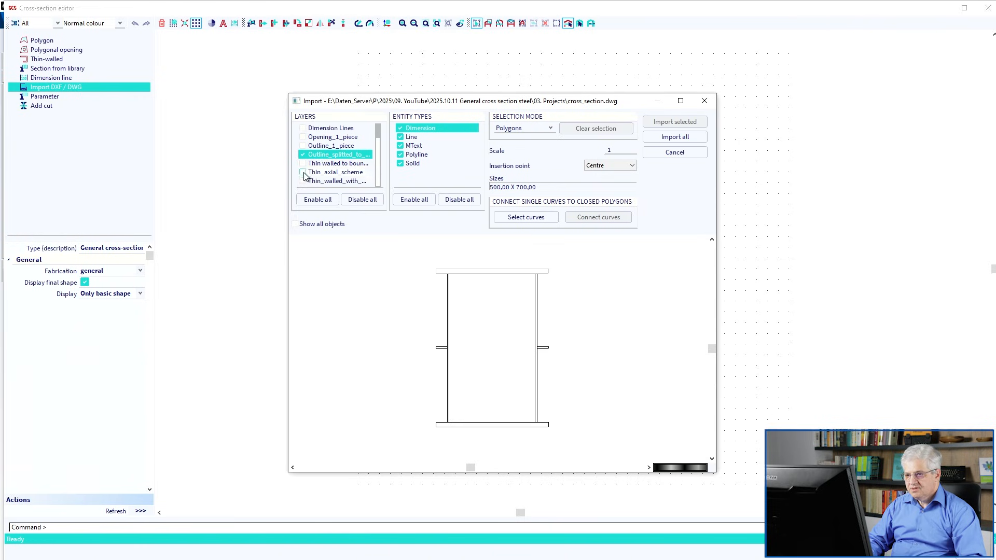
pyautogui.click(303, 181)
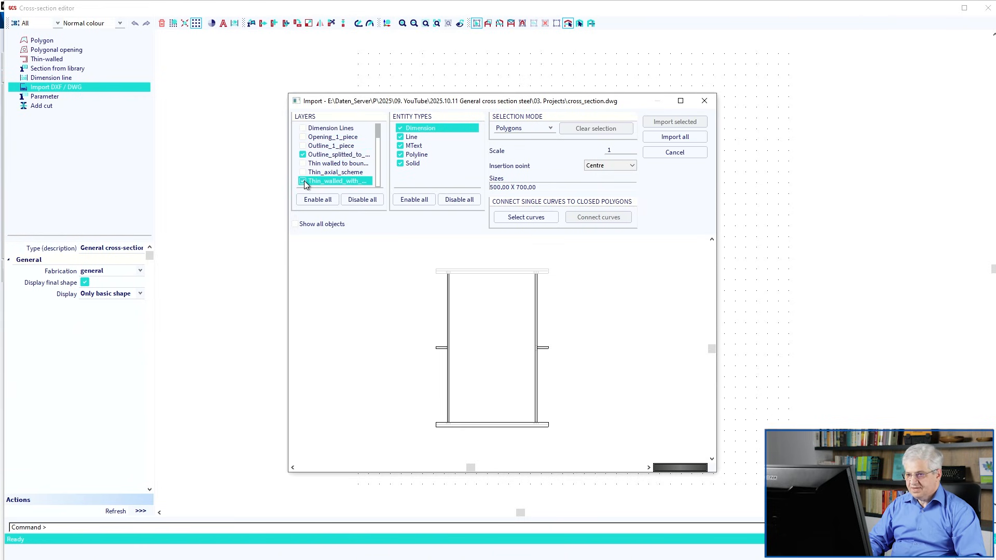
pyautogui.click(303, 181)
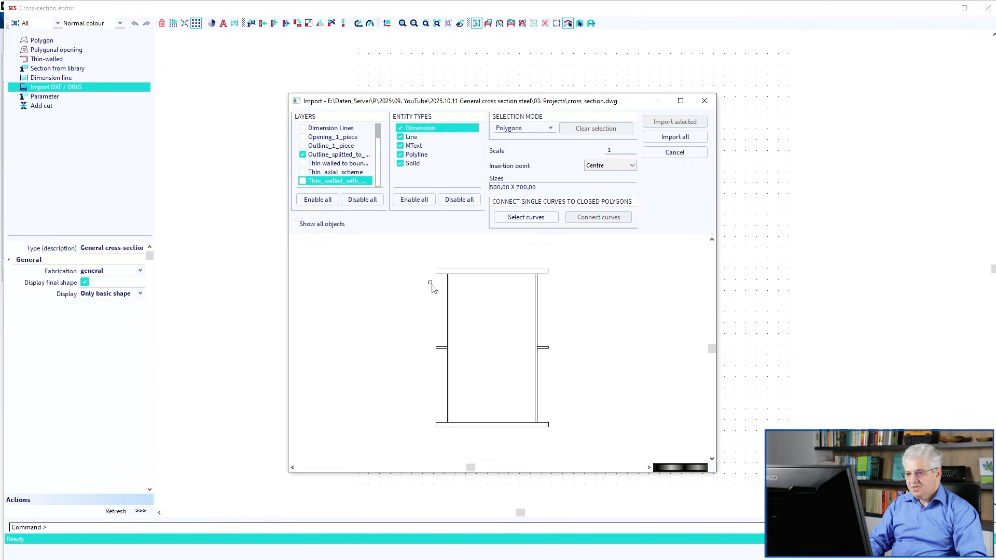
# Step: Replace the split outline with the Opening_1_piece and Outline_1_piece layers, previewing them separately and together
pyautogui.click(302, 157)
pyautogui.click(318, 155)
pyautogui.scroll(2, 319, 155)
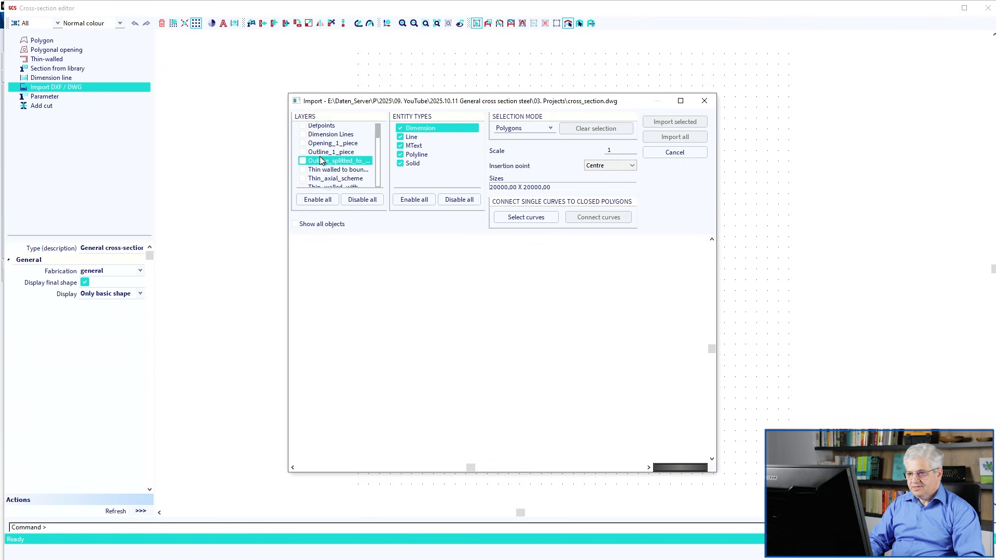
pyautogui.click(308, 158)
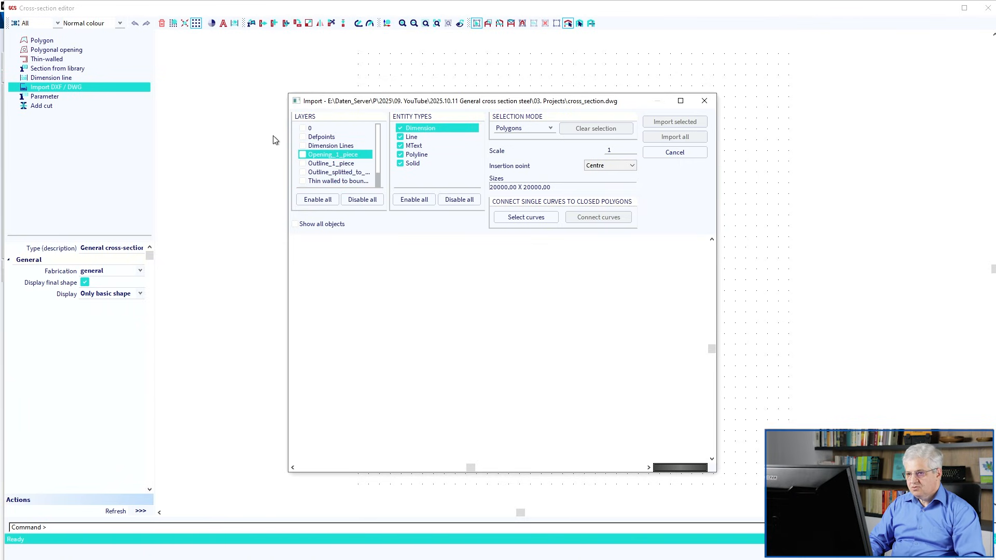
pyautogui.click(301, 155)
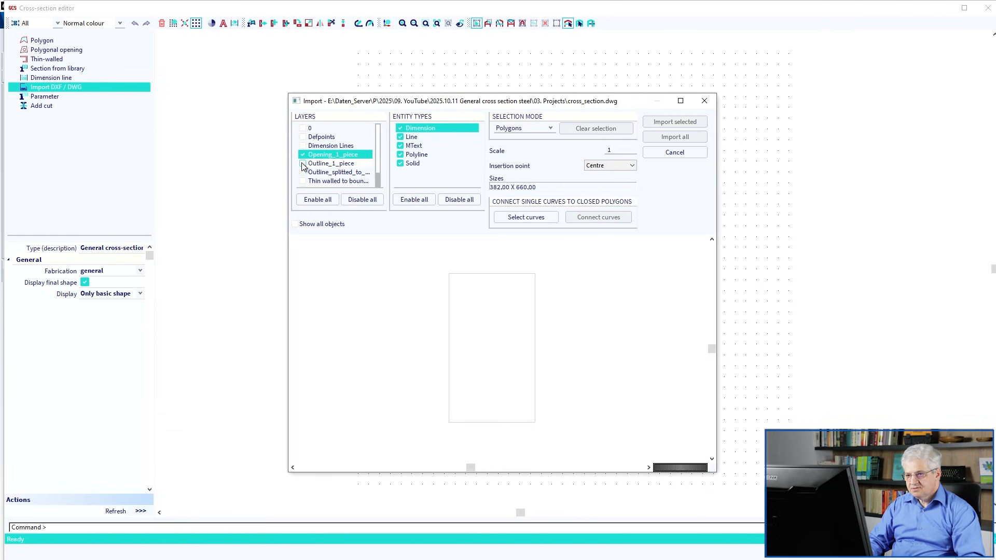
pyautogui.click(302, 163)
pyautogui.click(303, 155)
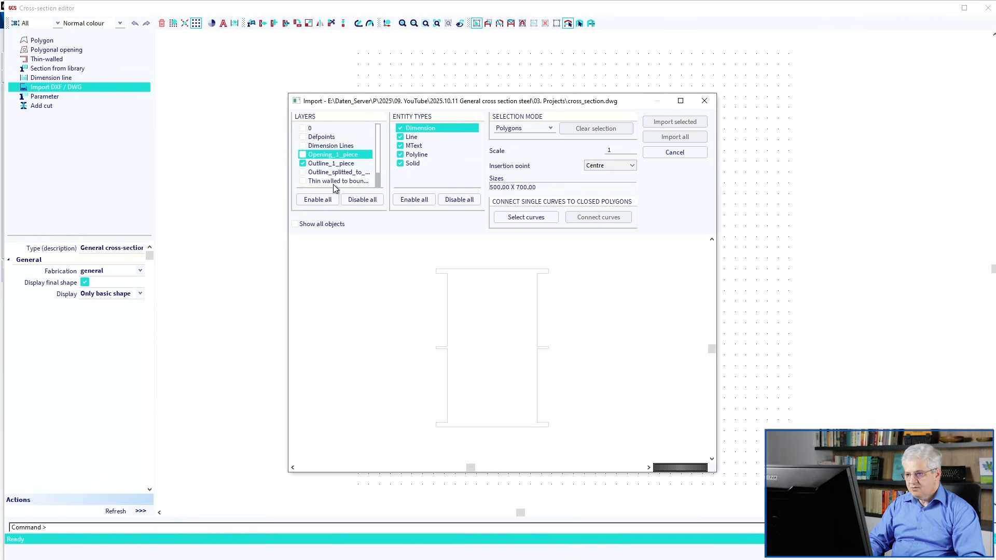
pyautogui.click(303, 155)
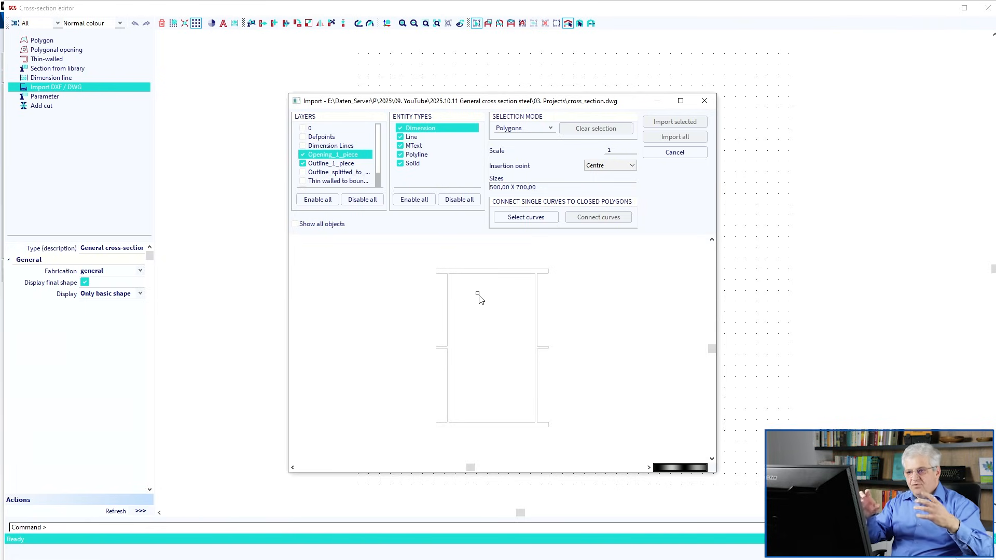
# Step: Disable the Opening_1_piece and Outline_1_piece layers and enable only the Outline_splitted_to_ layer for import
pyautogui.click(303, 155)
pyautogui.click(302, 163)
pyautogui.scroll(-1, 332, 182)
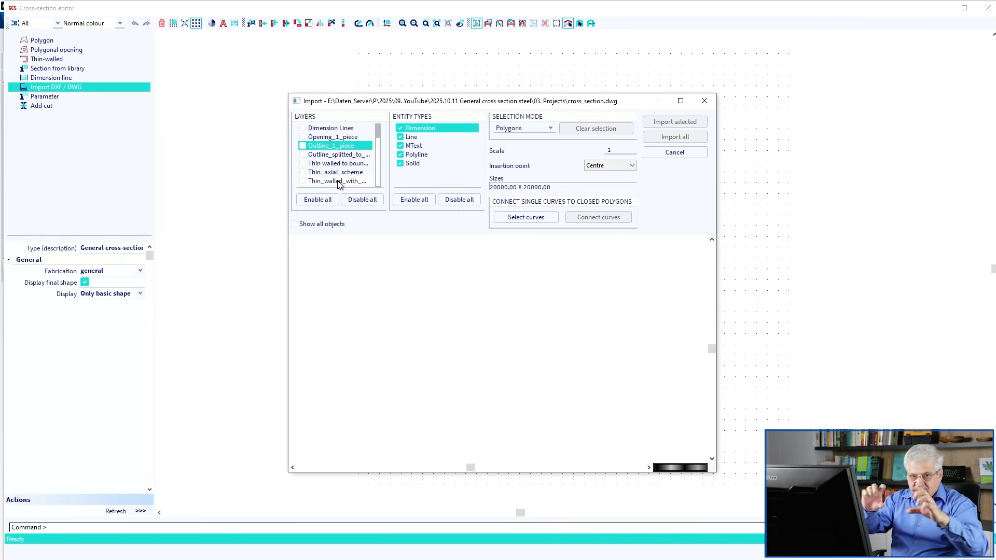
pyautogui.click(303, 155)
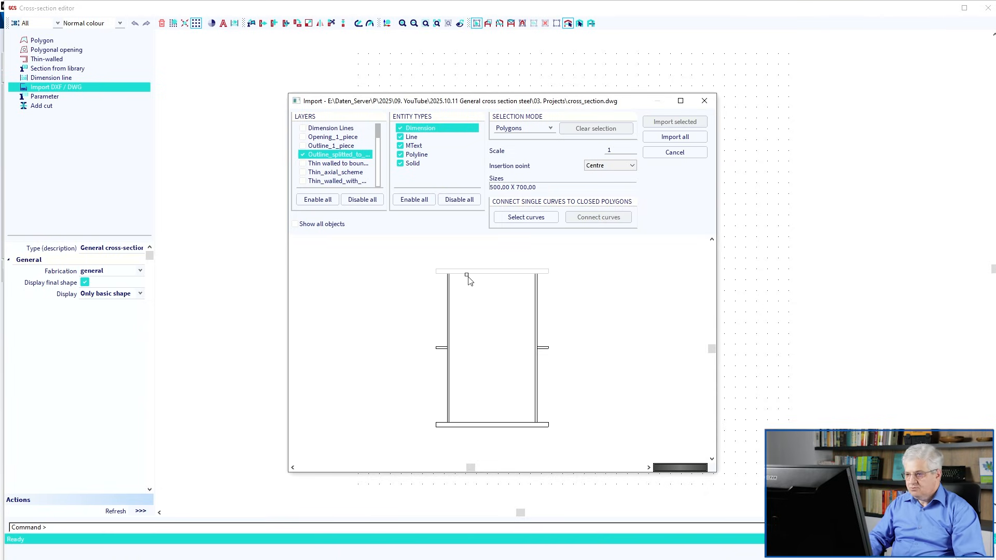
# Step: Select the four lines of the upper flange and connect them into a closed polygon, ending curve selection
pyautogui.click(516, 218)
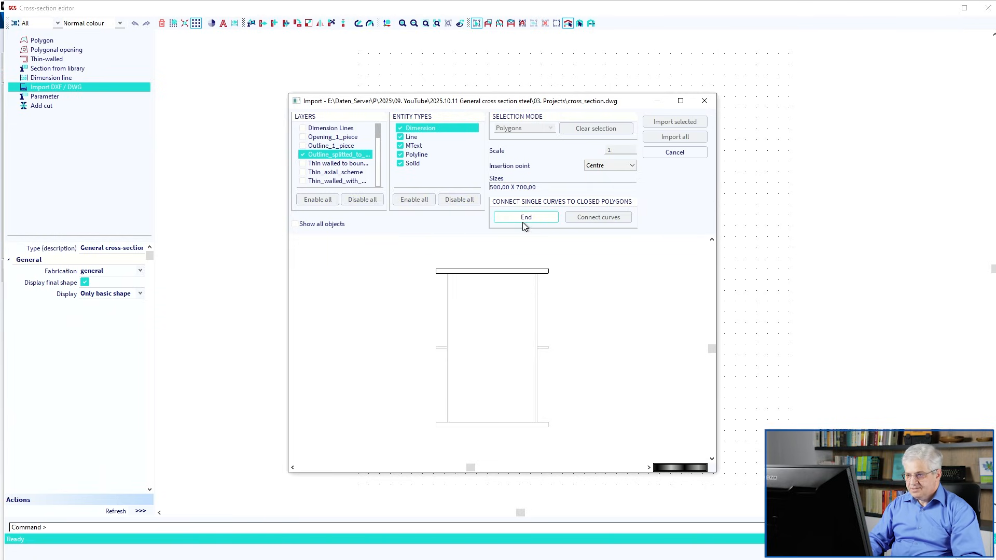
pyautogui.click(437, 272)
pyautogui.click(445, 274)
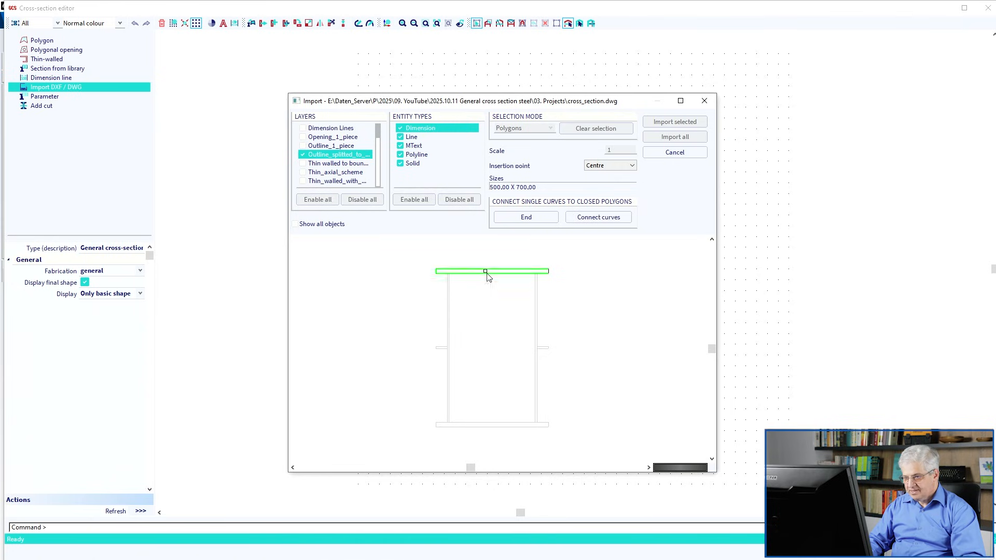
pyautogui.click(549, 272)
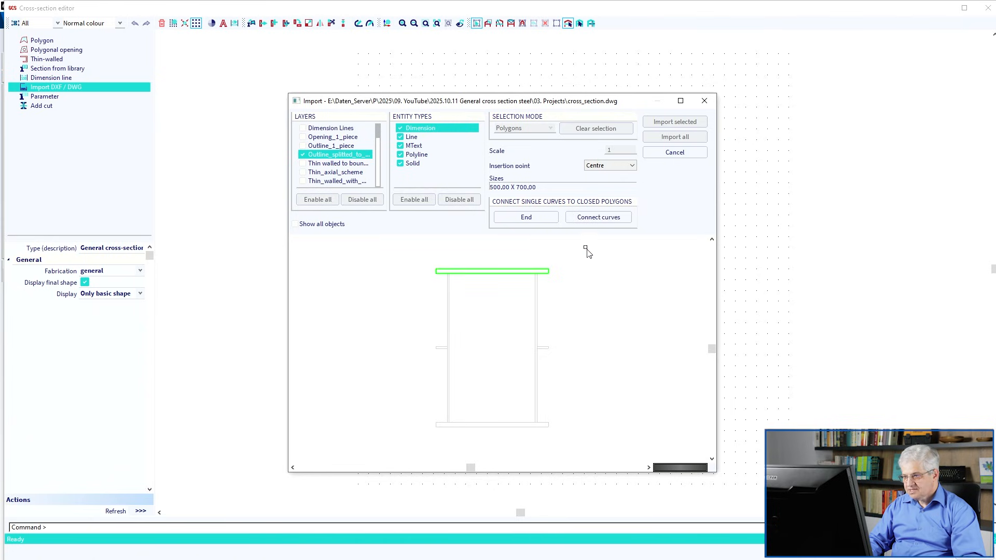
pyautogui.click(587, 219)
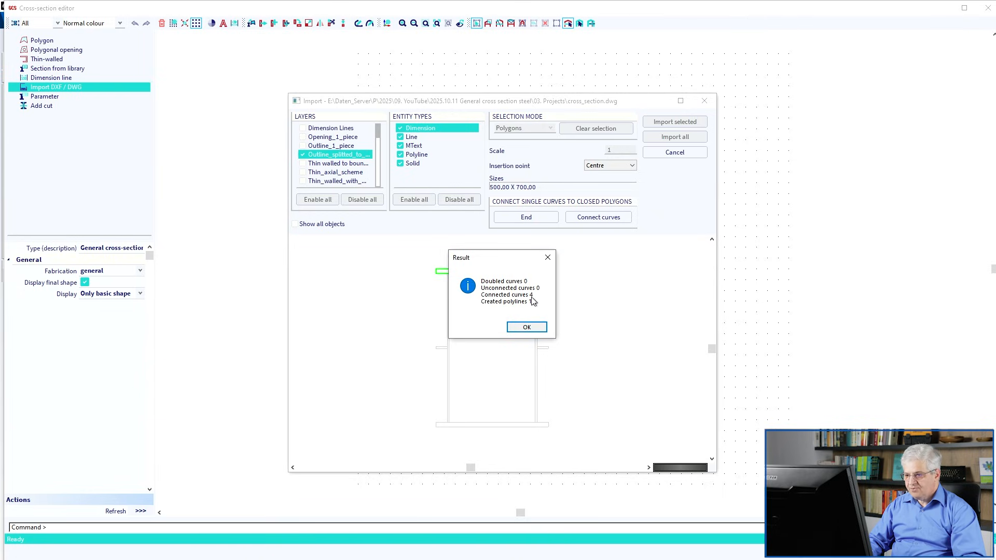
pyautogui.click(533, 327)
pyautogui.click(531, 218)
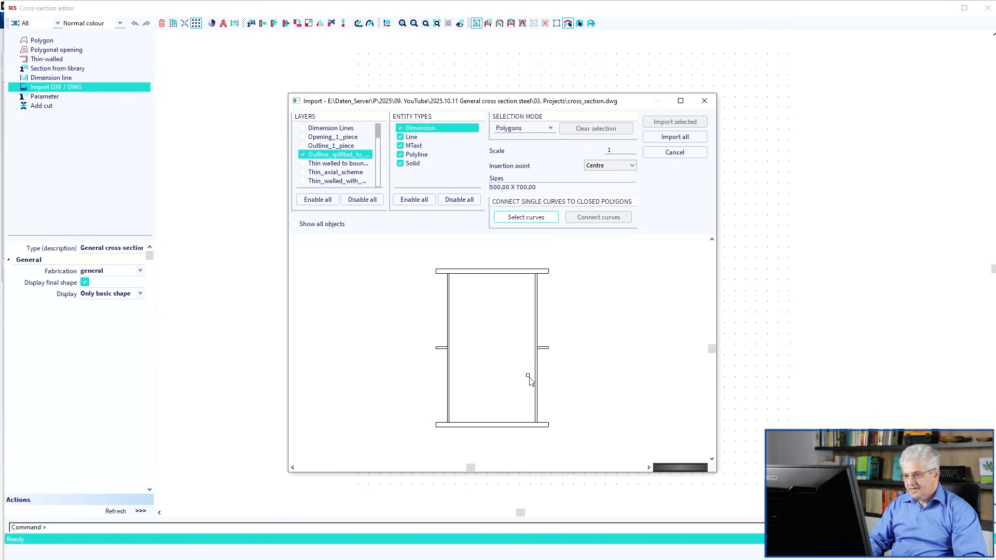
# Step: Select all outline polygons, import them with material S 235 and insert the block at the coordinate origin
pyautogui.moveTo(569, 435); pyautogui.dragTo(404, 251)
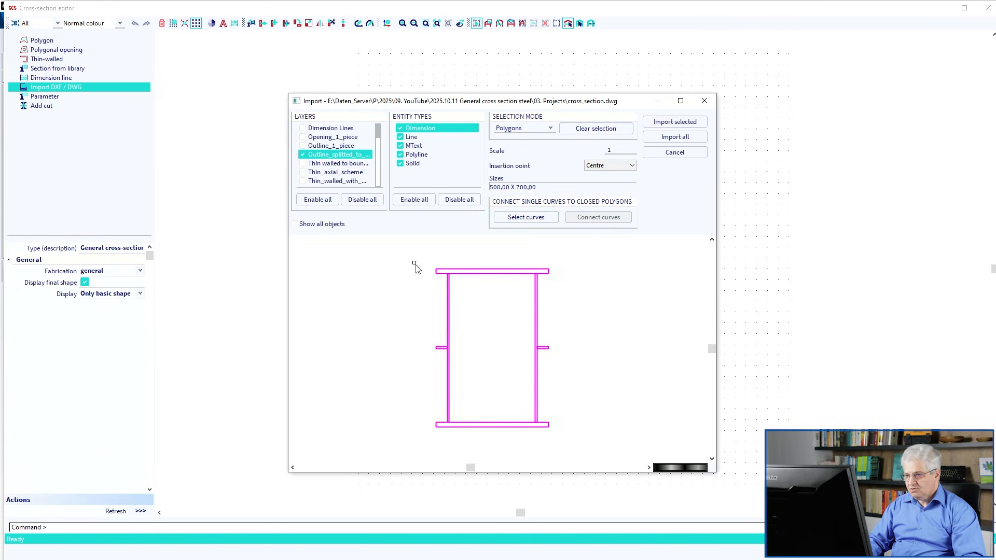
pyautogui.click(660, 123)
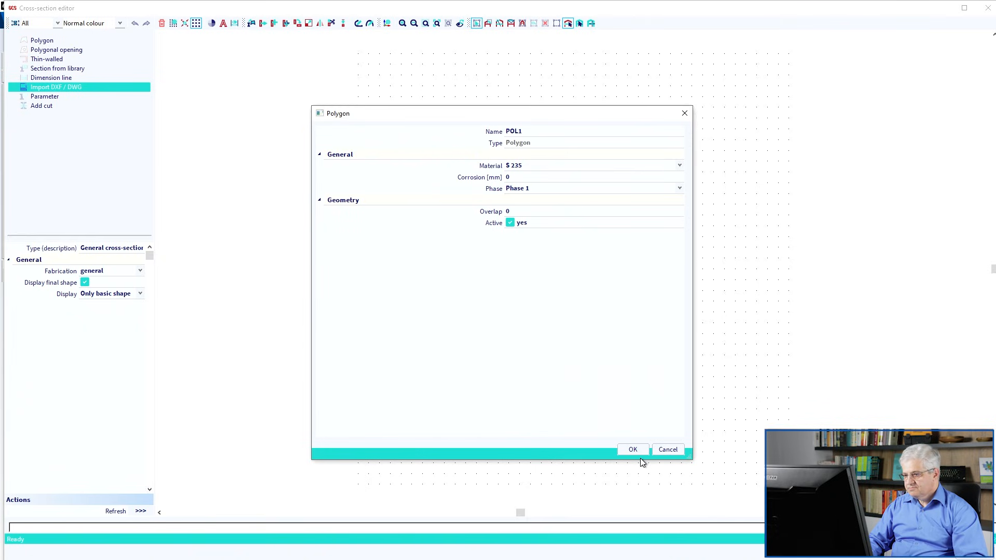
pyautogui.click(632, 449)
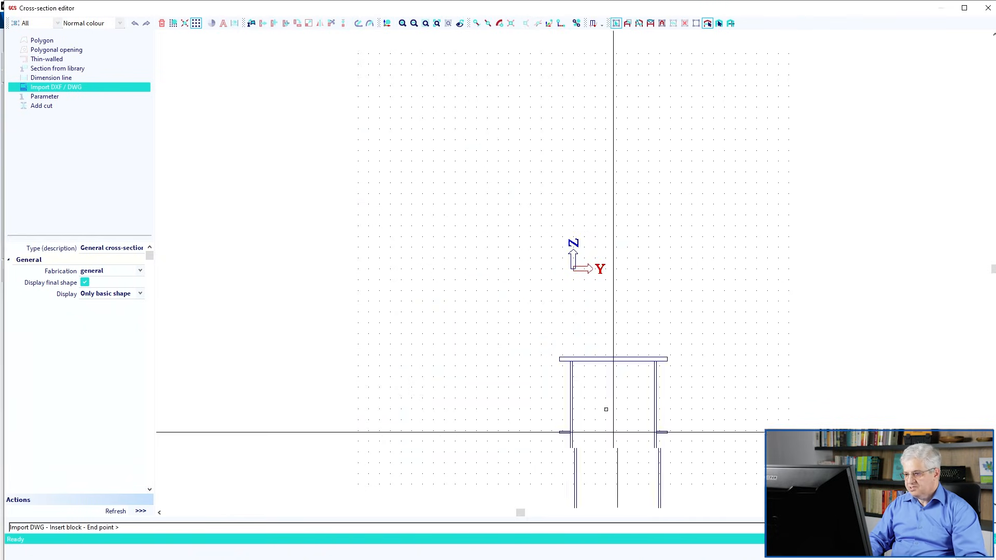
pyautogui.click(576, 271)
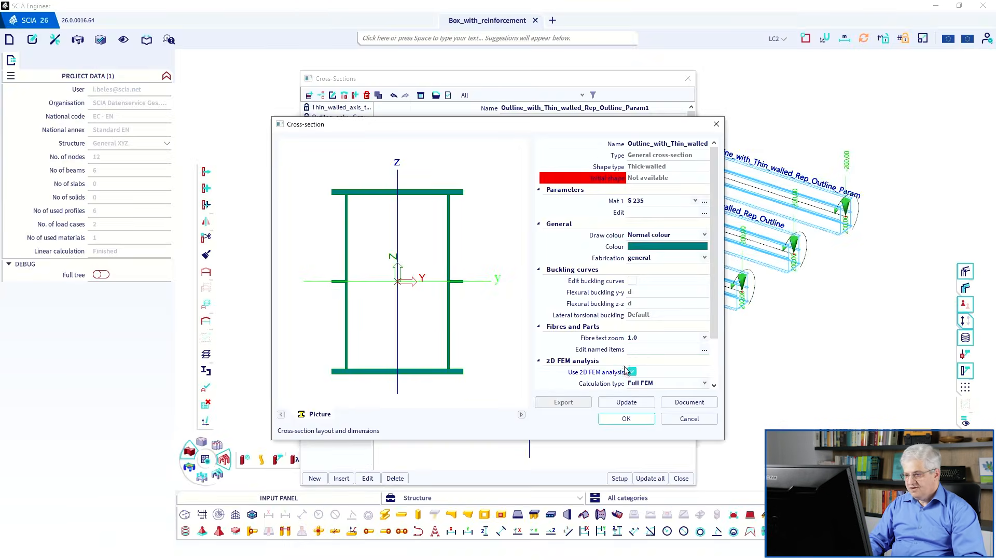
# Step: Update the cross-section with the Full FEM analysis and display its shear stress for unit shear force Fz
pyautogui.click(627, 405)
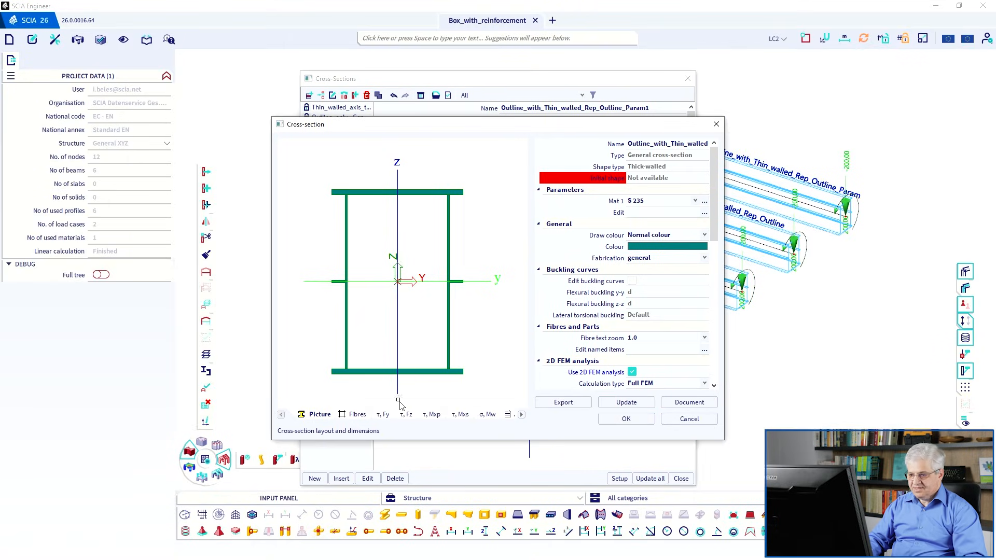
pyautogui.click(405, 415)
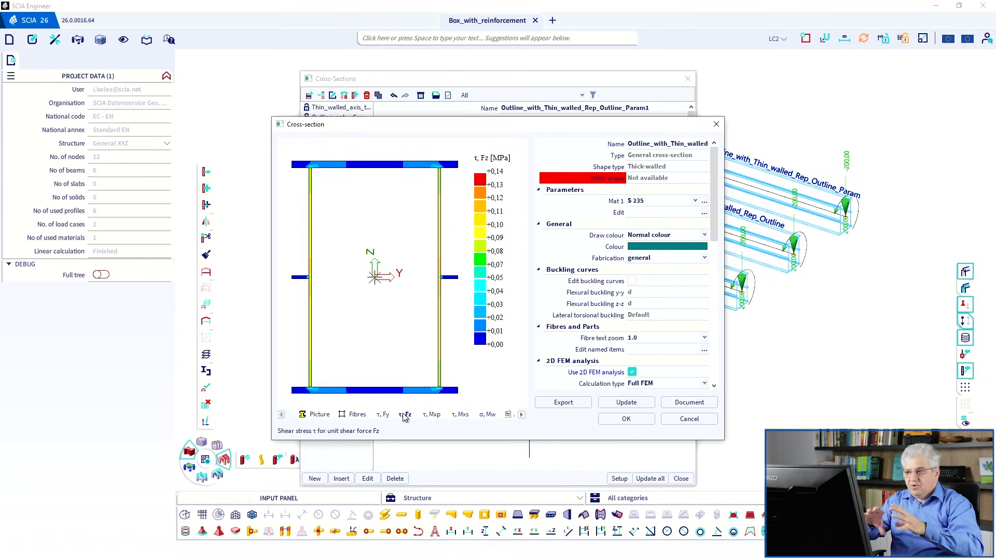
# Step: Reopen the section geometry for editing and load cross_section.dwg for import with only the Thin_walled_with_ layer enabled
pyautogui.click(704, 214)
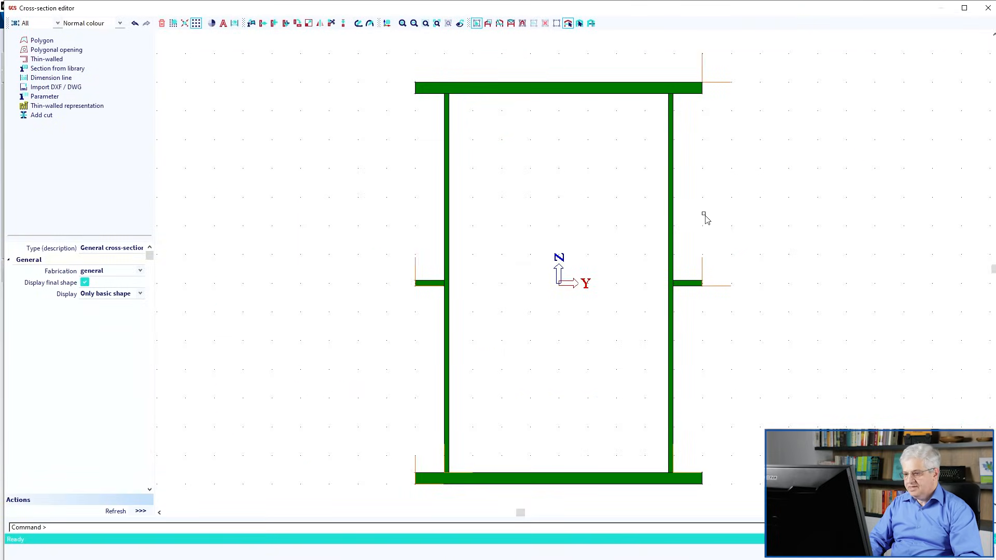
pyautogui.scroll(-5, 586, 271)
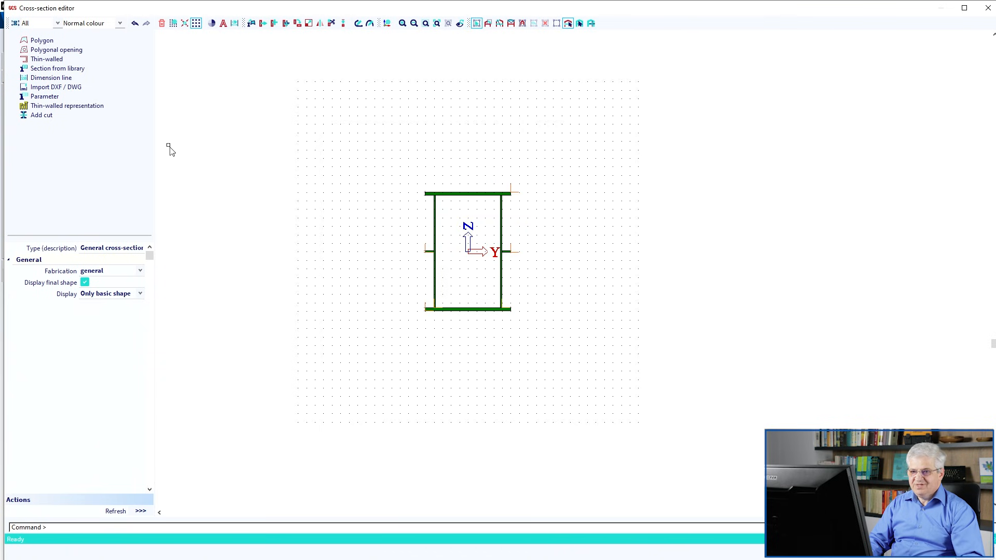
pyautogui.click(52, 87)
pyautogui.doubleClick(221, 110)
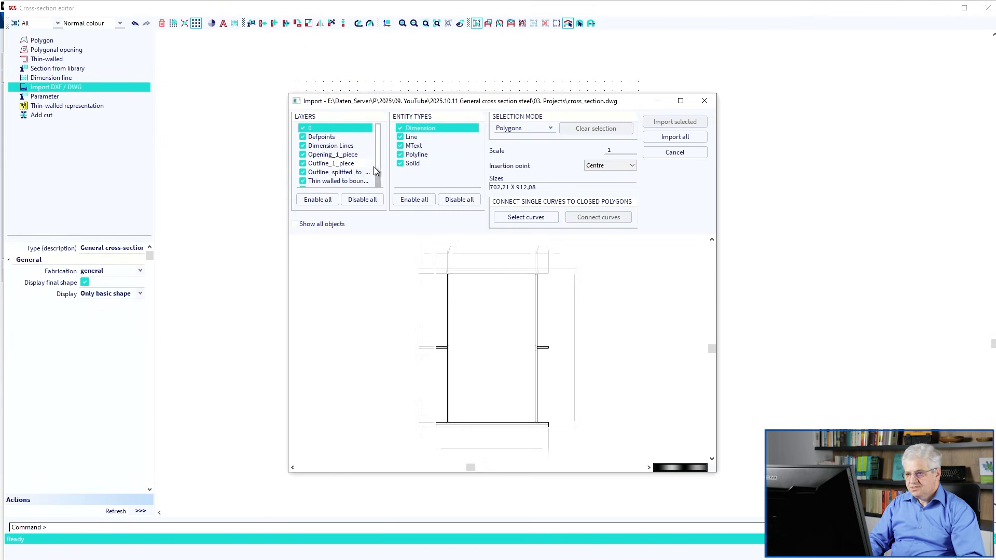
pyautogui.click(370, 199)
pyautogui.scroll(-2, 378, 172)
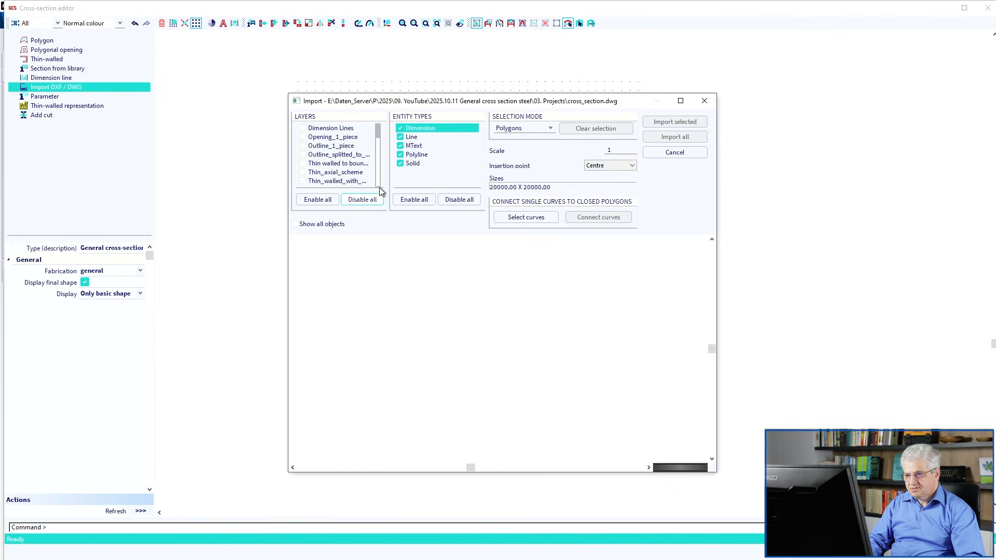
pyautogui.click(303, 182)
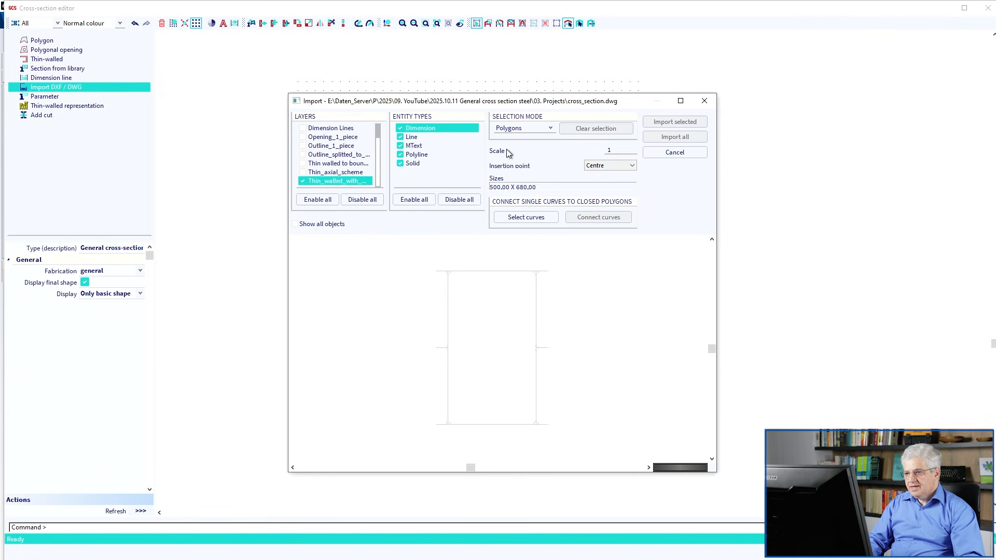
pyautogui.click(511, 130)
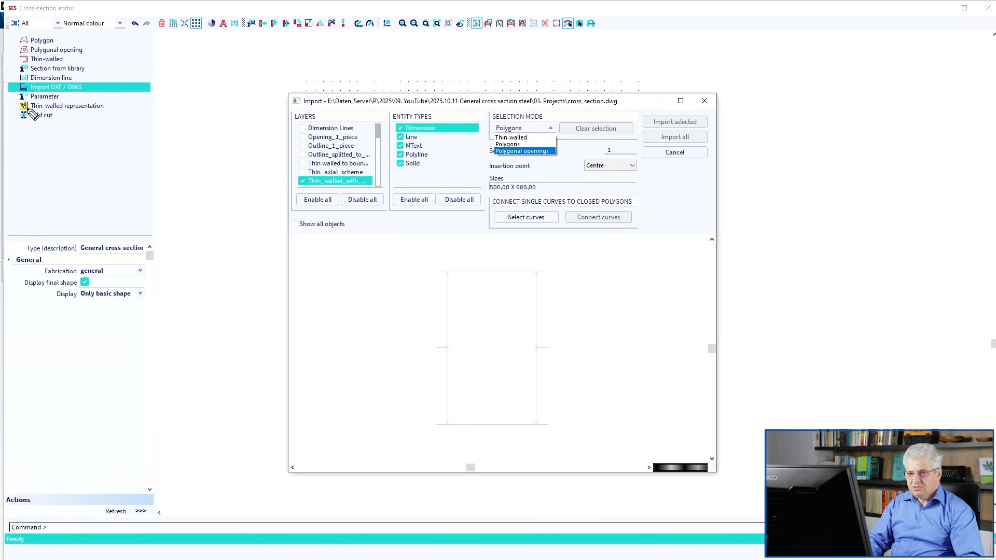
pyautogui.moveTo(25, 103)
pyautogui.mouseDown()
pyautogui.moveTo(64, 94)
pyautogui.moveTo(17, 101)
pyautogui.mouseUp()
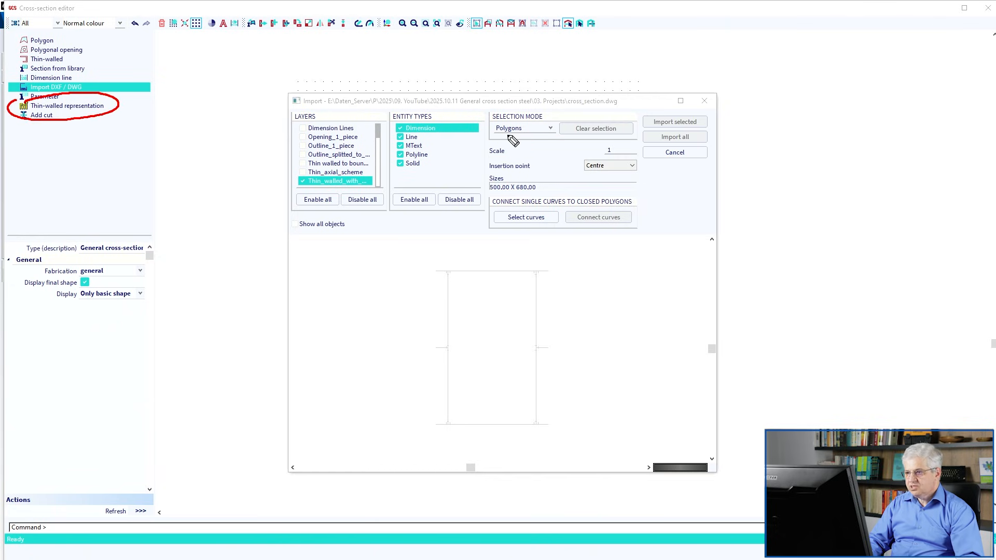
pyautogui.press('Escape')
pyautogui.press('Escape')
# Step: Set the selection mode to Thin-walled, select all lines of the layer and import the selection
pyautogui.click(526, 134)
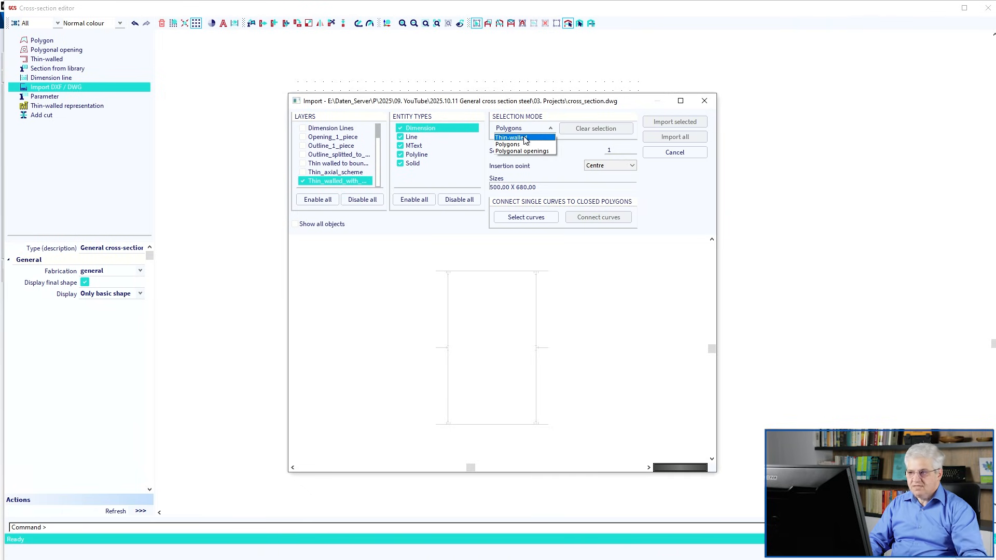
pyautogui.click(526, 138)
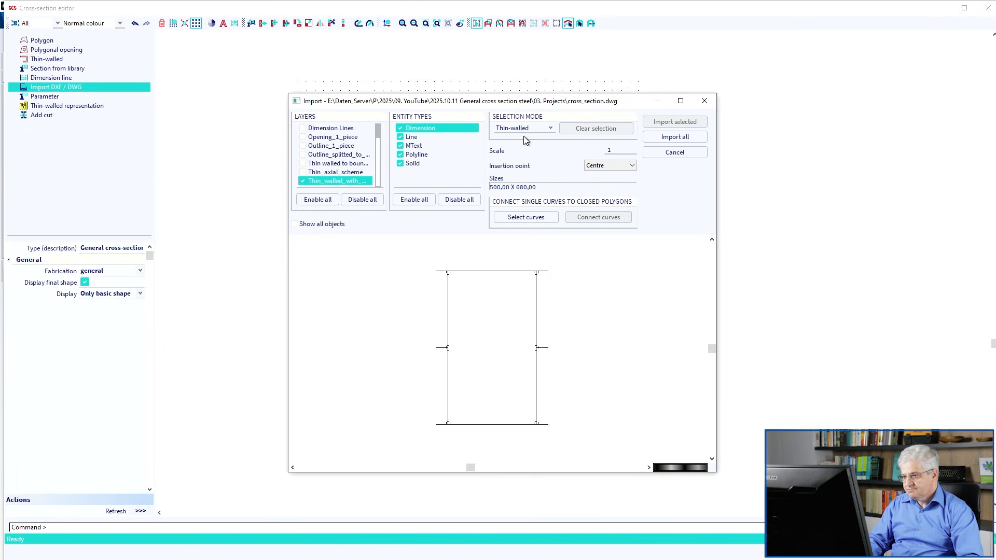
pyautogui.moveTo(558, 431); pyautogui.dragTo(412, 261)
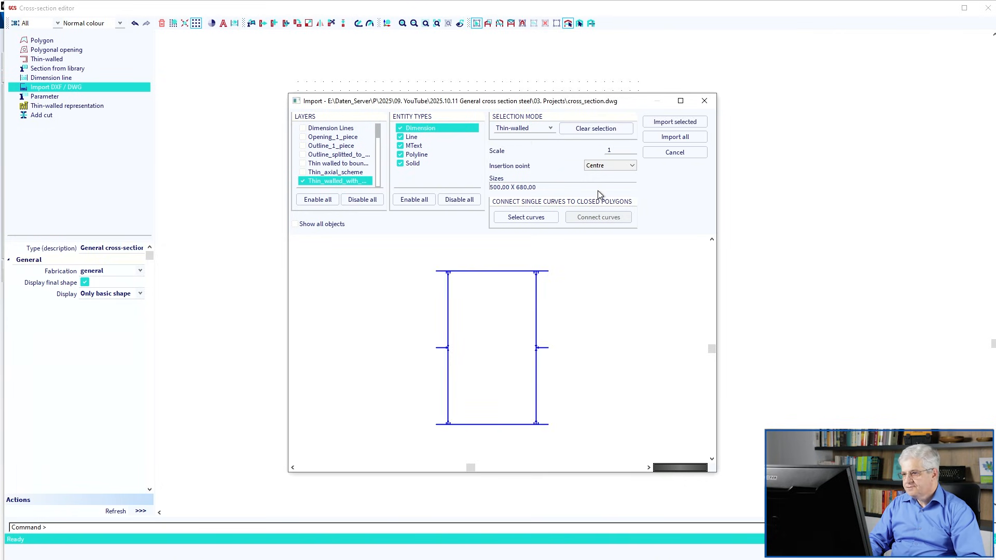
pyautogui.click(665, 124)
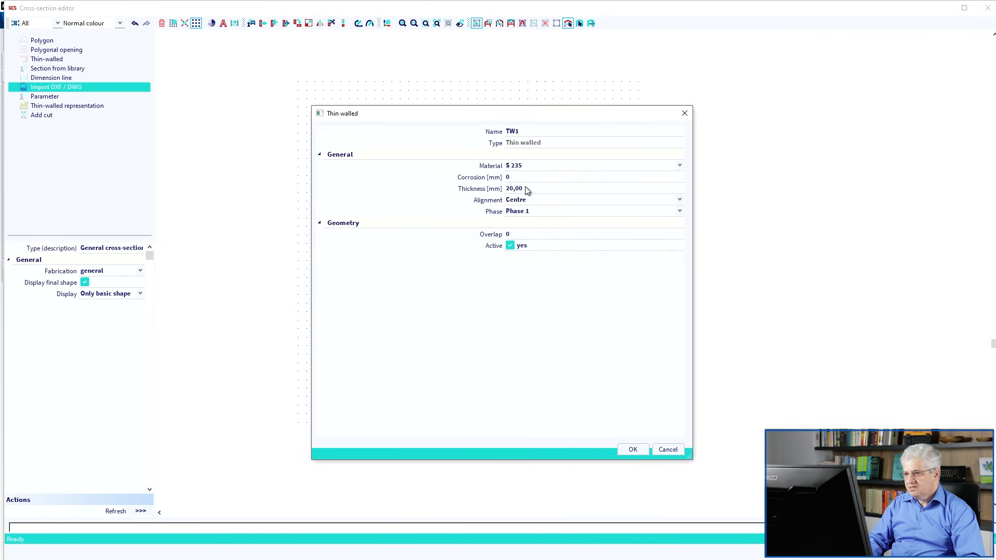
# Step: Set the thin-walled thickness to 5 mm and insert the imported block beside the polygon outline in the positive Y direction
pyautogui.click(526, 189)
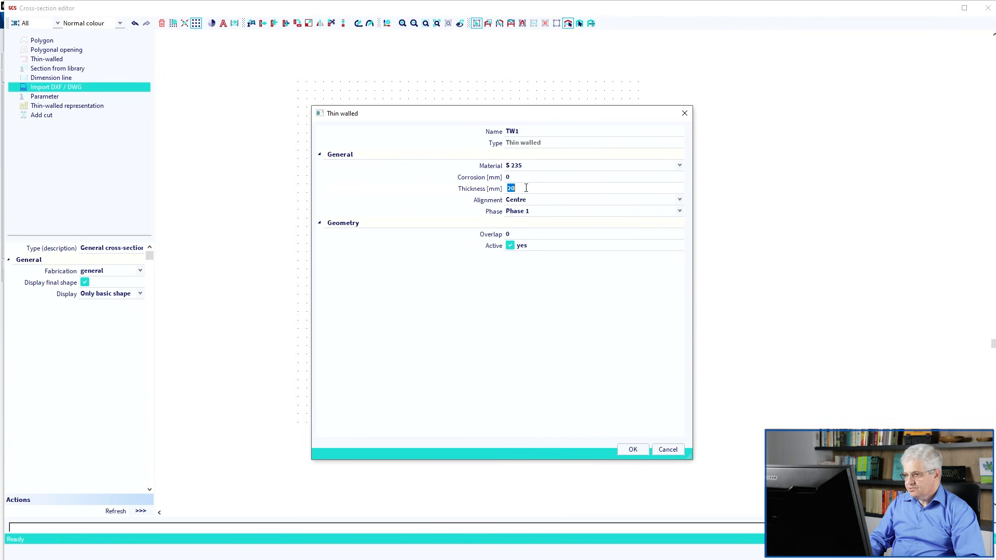
pyautogui.press('Return')
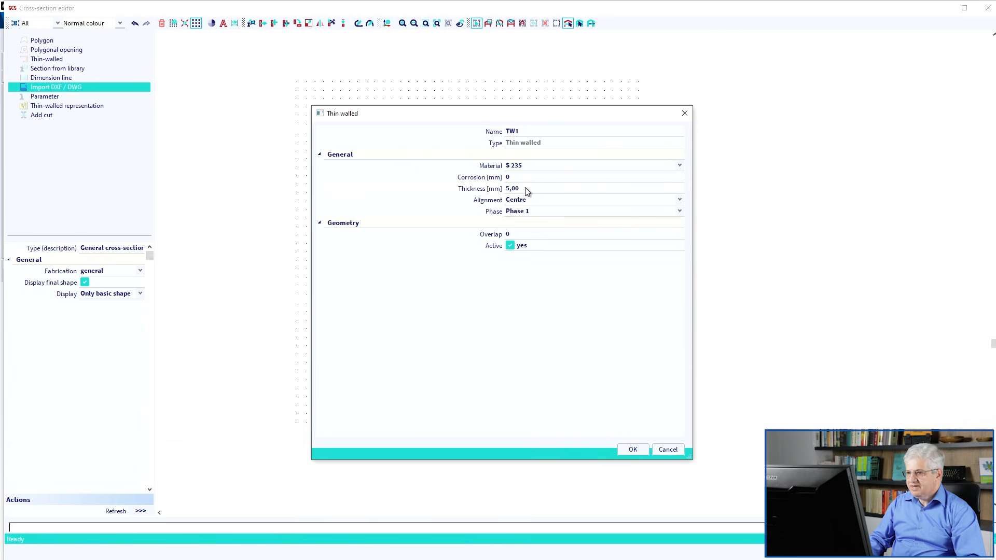
pyautogui.click(632, 449)
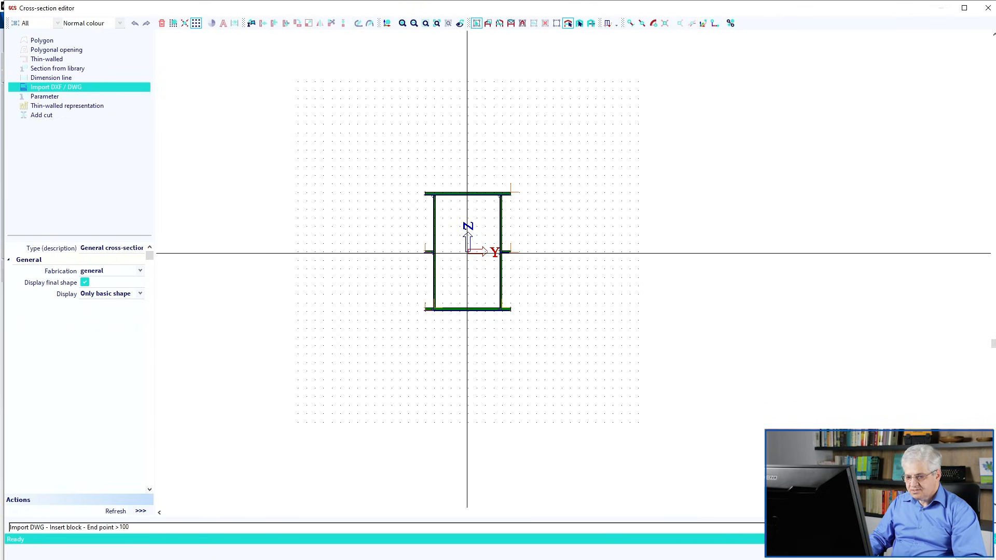
pyautogui.press('Return')
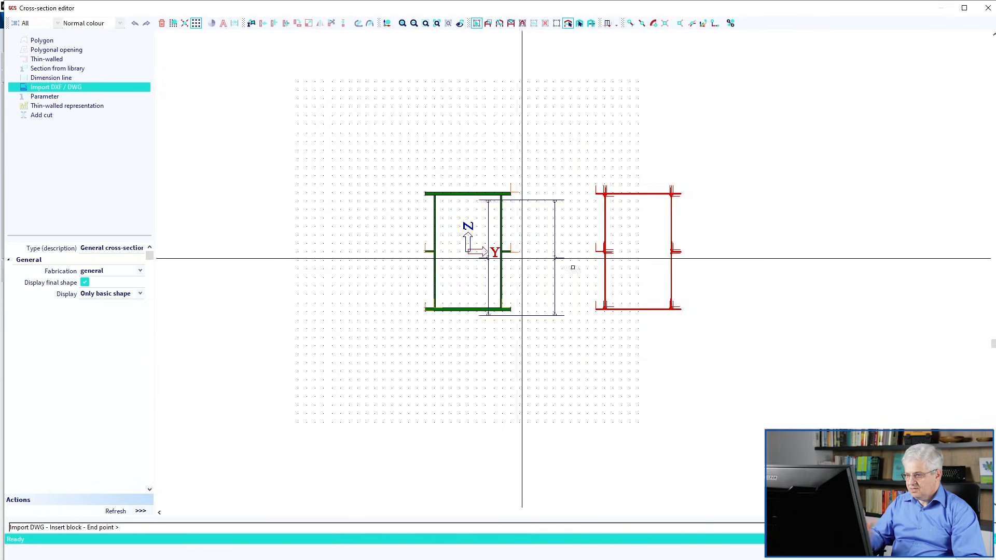
pyautogui.press('Escape')
pyautogui.press('Escape')
# Step: Try to insert a Thin-walled representation with 8 mm thickness at the upper corner of the imported thin-walled section
pyautogui.moveTo(619, 227); pyautogui.dragTo(527, 234, button='middle')
pyautogui.scroll(3, 520, 188)
pyautogui.scroll(3, 529, 233)
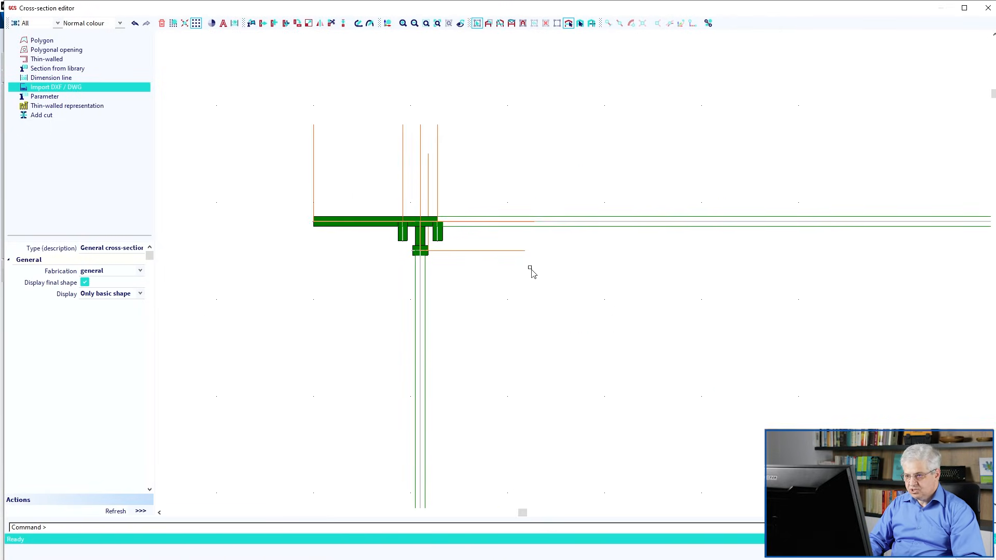
pyautogui.moveTo(532, 273); pyautogui.dragTo(521, 228, button='middle')
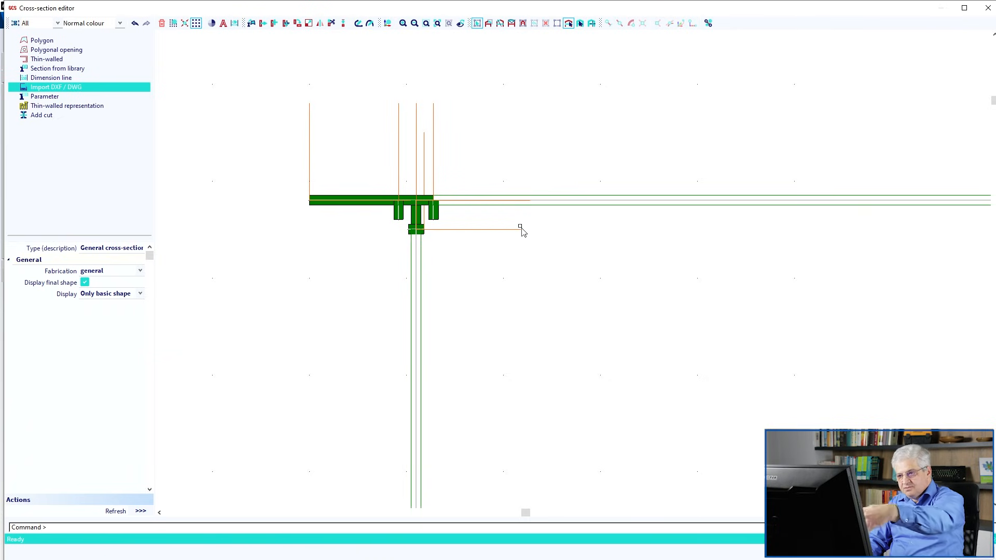
pyautogui.click(102, 105)
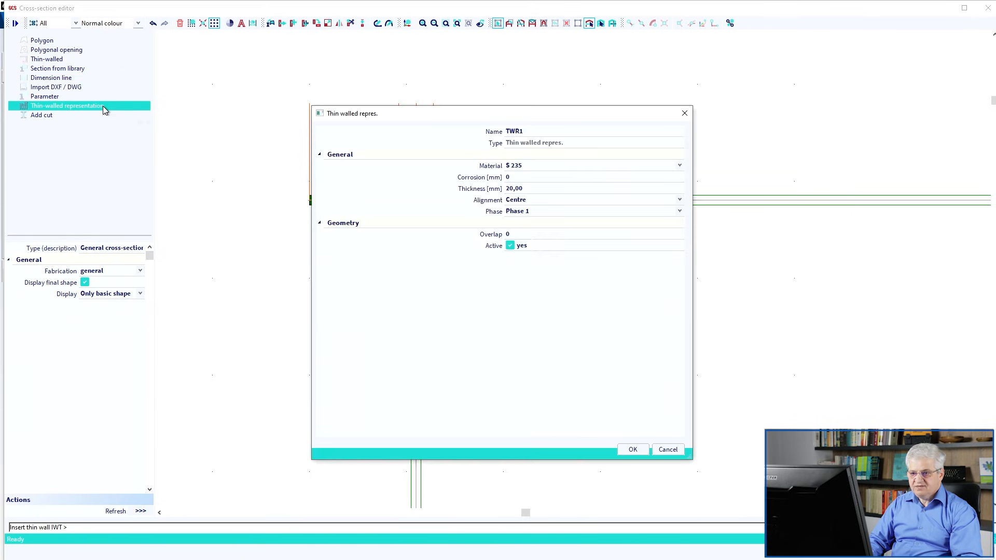
pyautogui.click(522, 190)
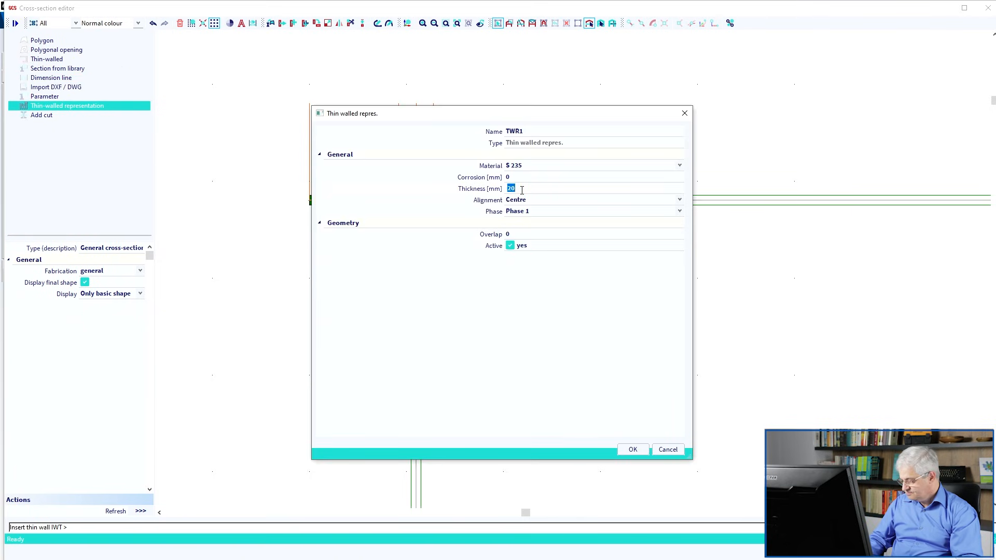
pyautogui.press('Return')
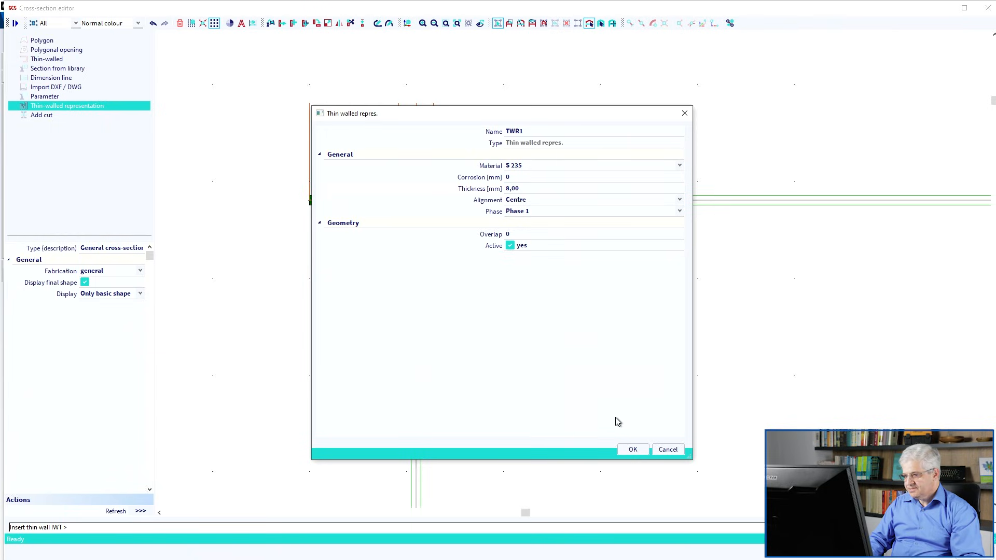
pyautogui.click(632, 449)
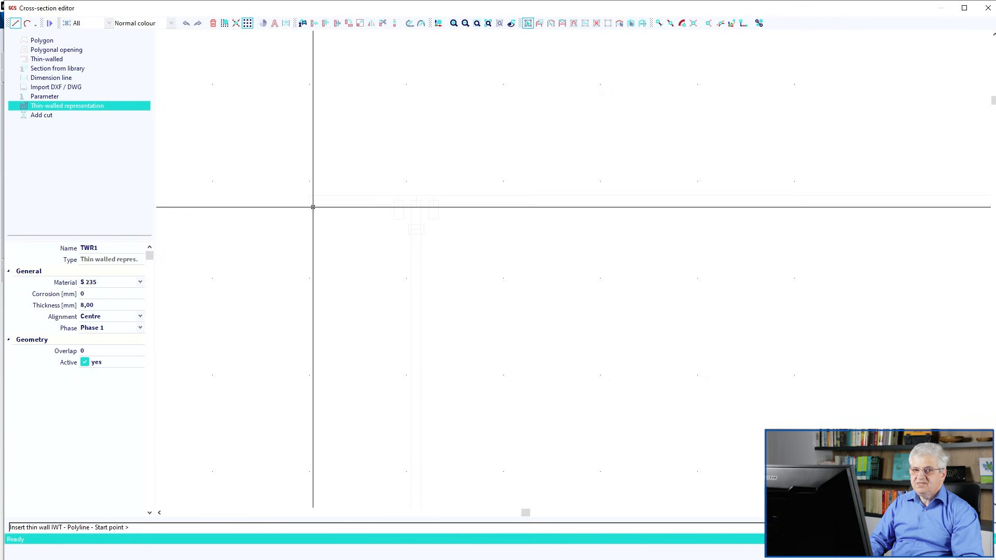
pyautogui.press('Escape')
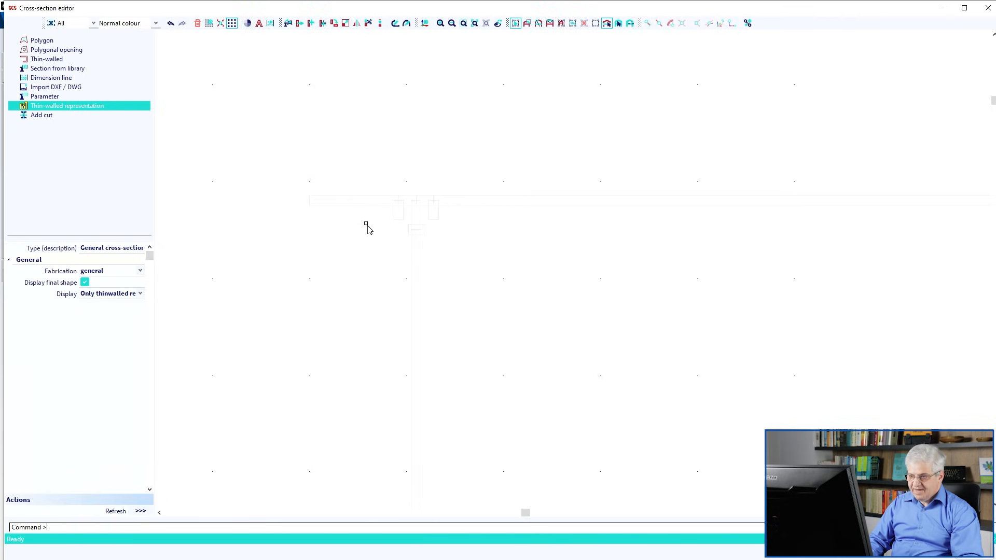
# Step: Set the section display to show the basic shape together with the thin-walled representation
pyautogui.click(143, 296)
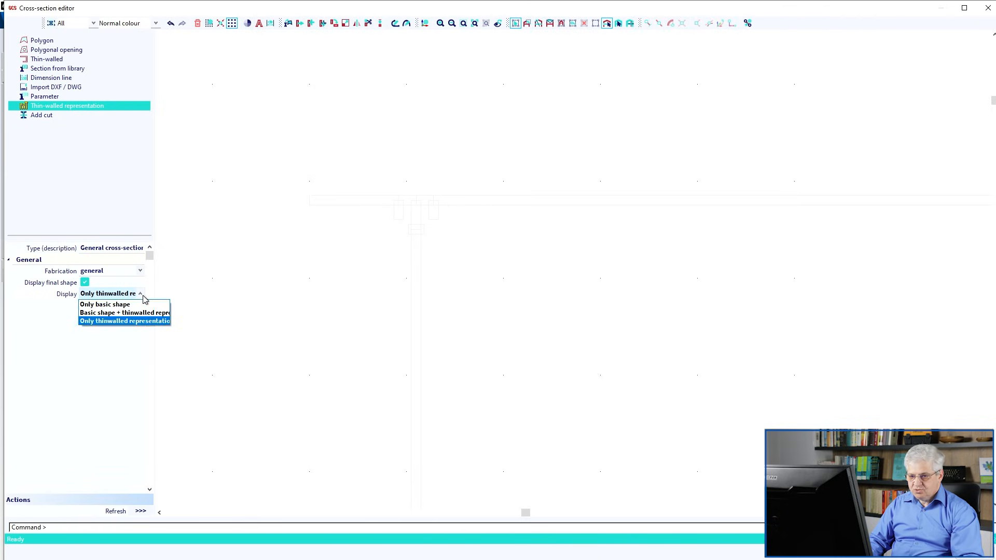
pyautogui.click(146, 313)
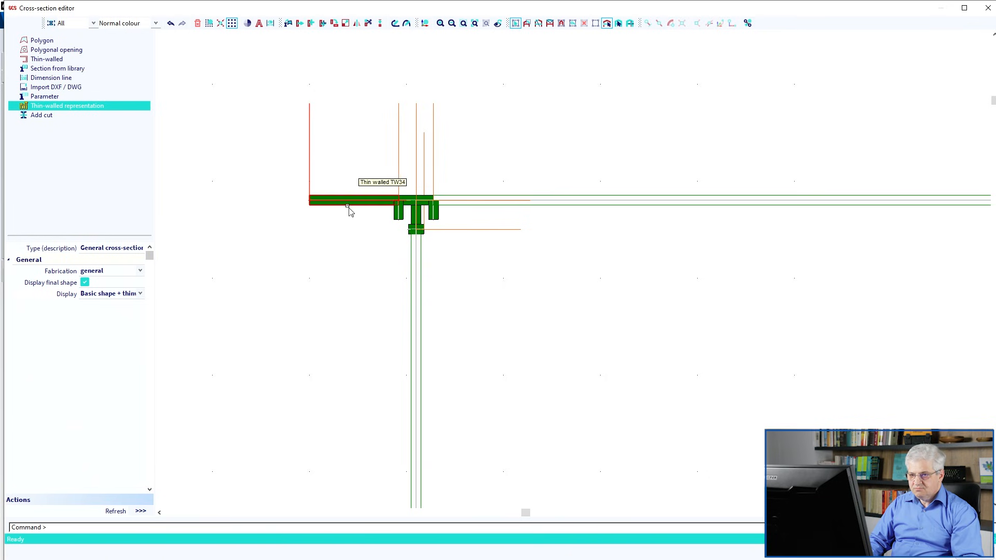
# Step: Start a new Thin-walled representation with a thickness of 8 mm
pyautogui.click(82, 107)
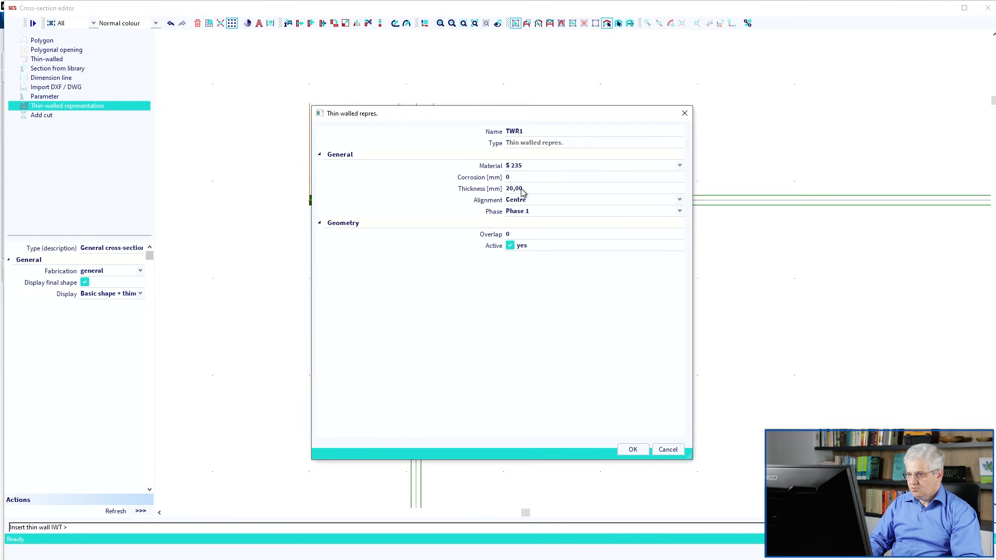
pyautogui.click(523, 189)
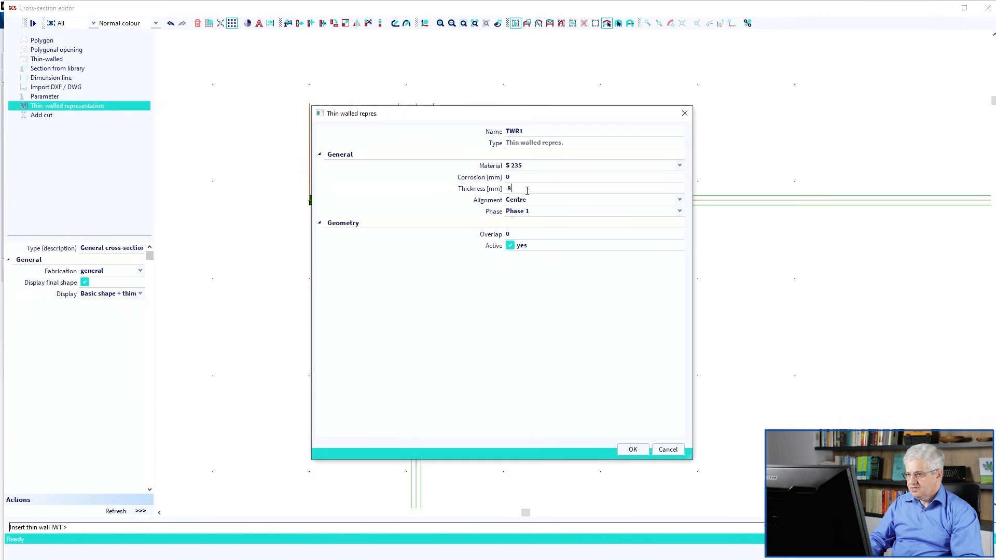
pyautogui.click(551, 262)
pyautogui.click(631, 449)
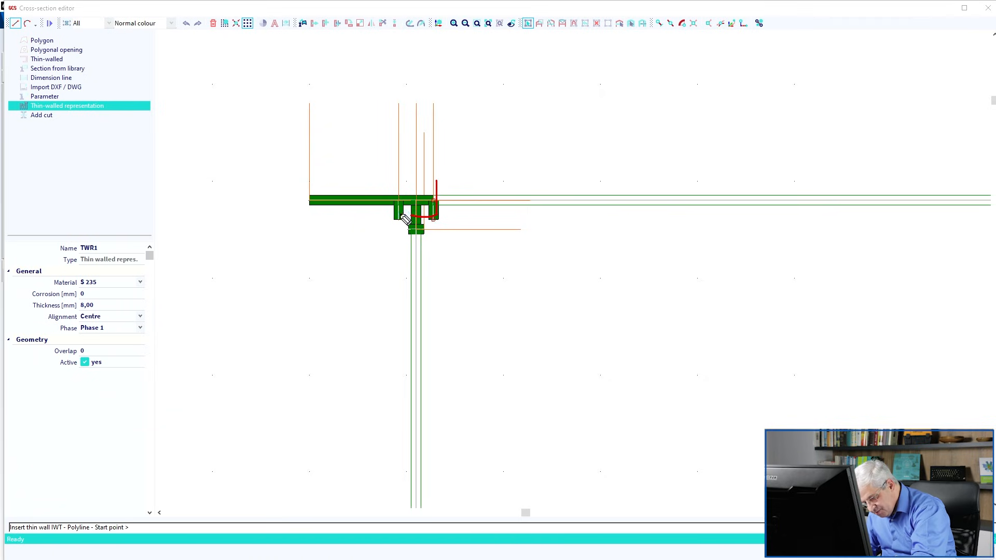
pyautogui.moveTo(401, 215); pyautogui.dragTo(394, 213)
pyautogui.moveTo(435, 176); pyautogui.dragTo(386, 181)
pyautogui.moveTo(392, 184); pyautogui.dragTo(425, 273)
pyautogui.moveTo(412, 218)
pyautogui.mouseDown()
pyautogui.moveTo(410, 252)
pyautogui.moveTo(410, 225)
pyautogui.mouseUp()
pyautogui.moveTo(440, 169); pyautogui.dragTo(441, 220)
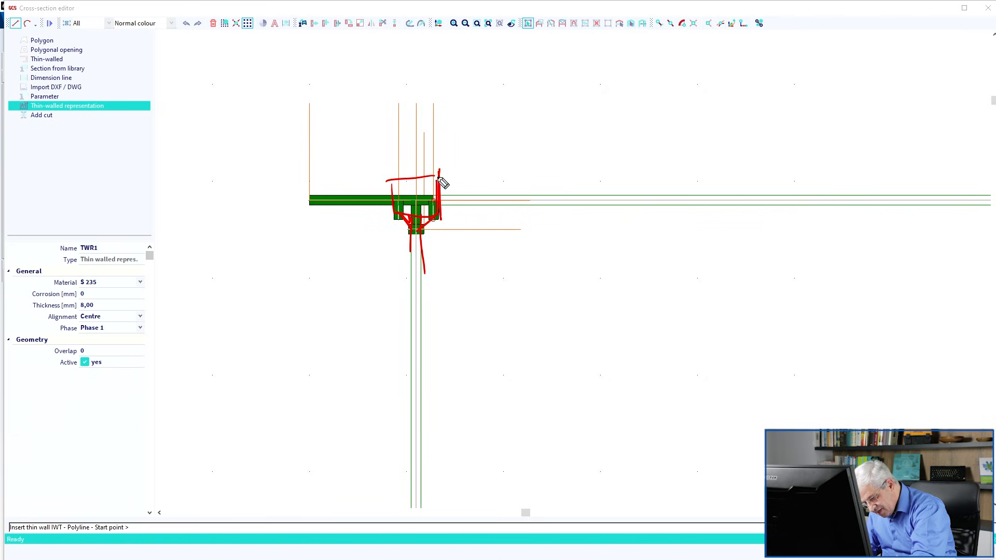
pyautogui.moveTo(389, 166); pyautogui.dragTo(397, 221)
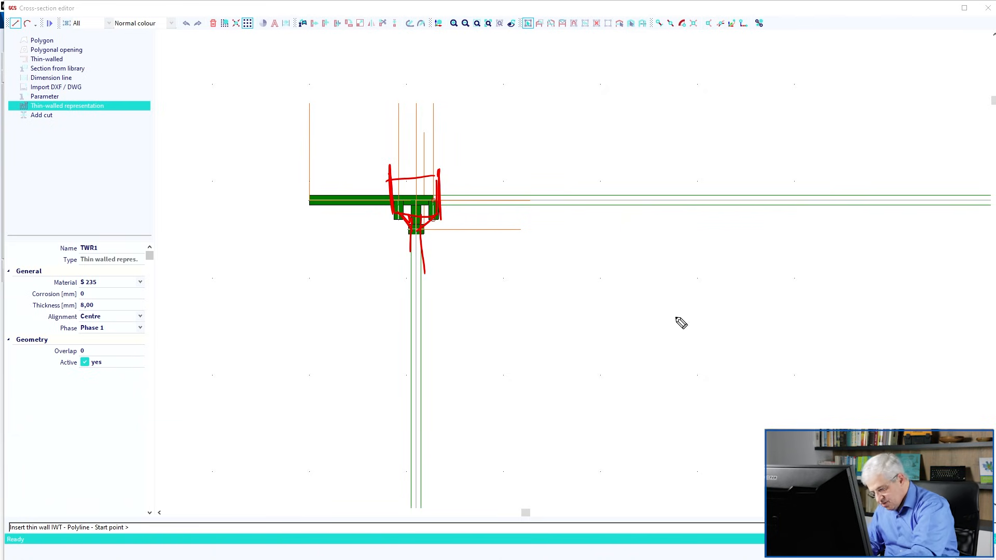
pyautogui.moveTo(694, 309)
pyautogui.mouseDown()
pyautogui.moveTo(516, 321)
pyautogui.moveTo(516, 352)
pyautogui.moveTo(581, 346)
pyautogui.moveTo(625, 378)
pyautogui.mouseUp()
pyautogui.moveTo(628, 381); pyautogui.dragTo(630, 429)
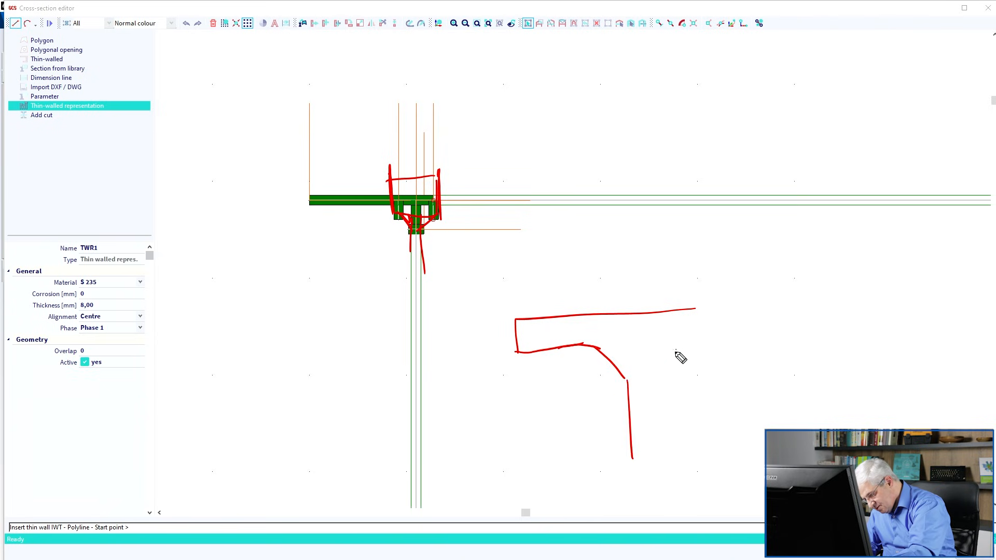
pyautogui.moveTo(676, 350); pyautogui.dragTo(655, 378)
pyautogui.moveTo(652, 388); pyautogui.dragTo(655, 455)
pyautogui.moveTo(681, 345); pyautogui.dragTo(711, 346)
pyautogui.moveTo(694, 309); pyautogui.dragTo(819, 303)
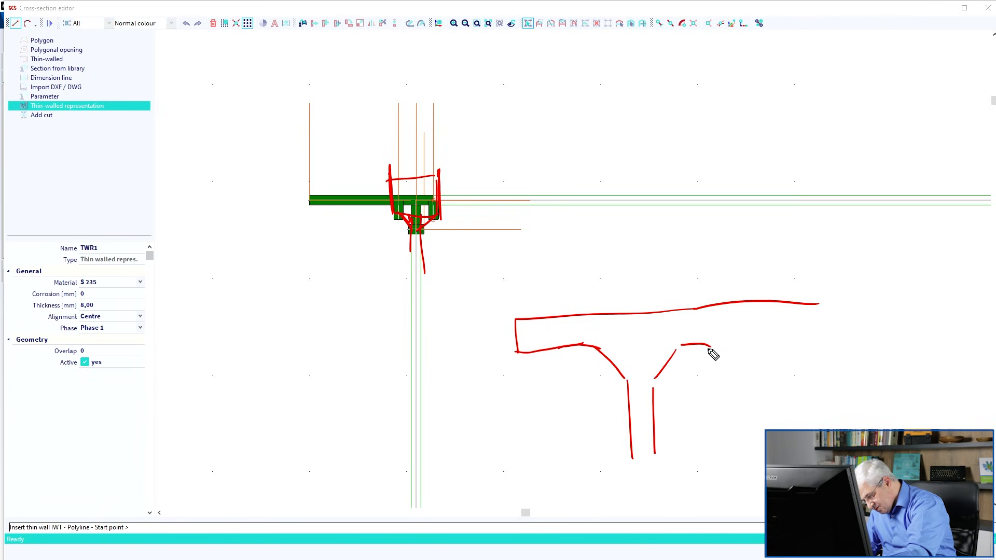
pyautogui.moveTo(708, 346); pyautogui.dragTo(781, 348)
pyautogui.moveTo(592, 316); pyautogui.dragTo(592, 345)
pyautogui.moveTo(677, 314); pyautogui.dragTo(678, 340)
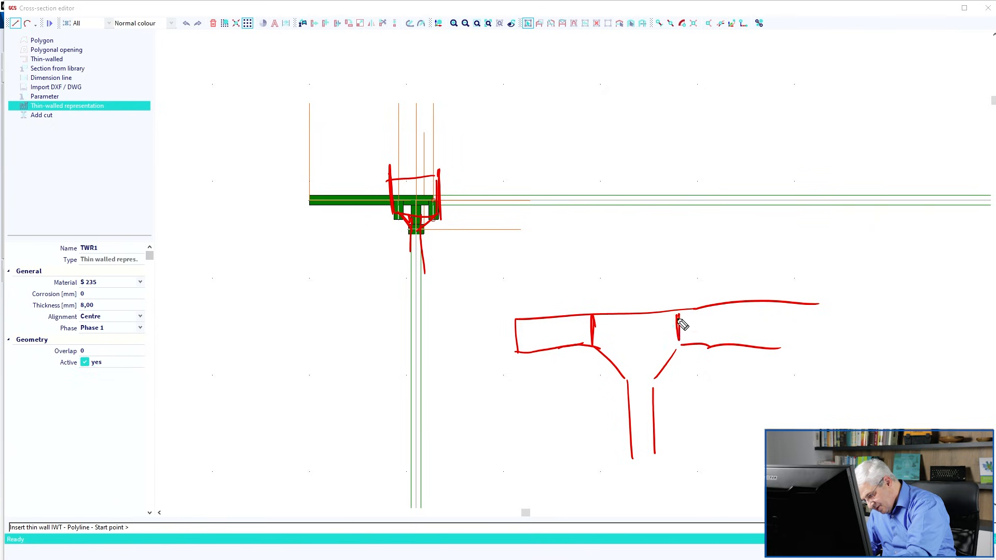
pyautogui.moveTo(629, 387); pyautogui.dragTo(652, 389)
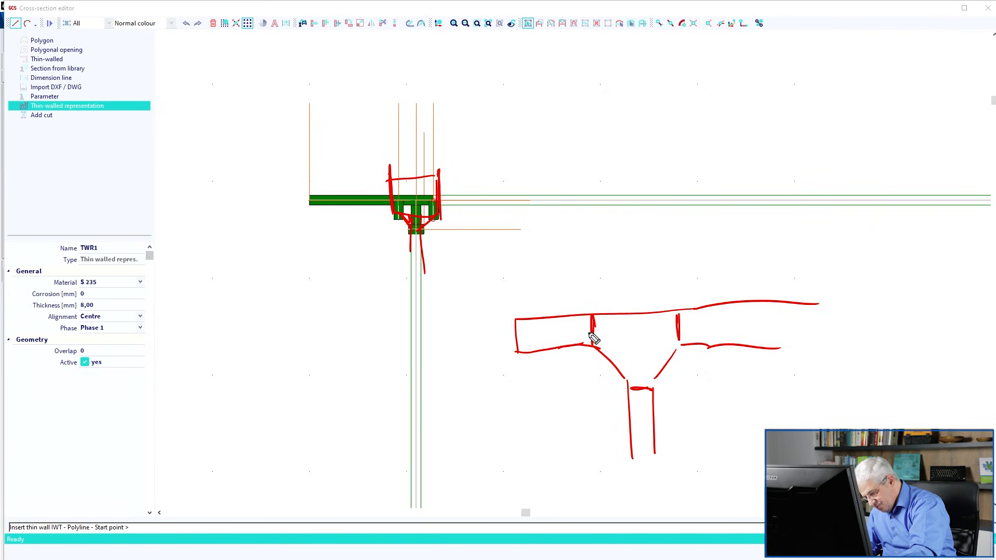
pyautogui.moveTo(588, 329); pyautogui.dragTo(524, 336)
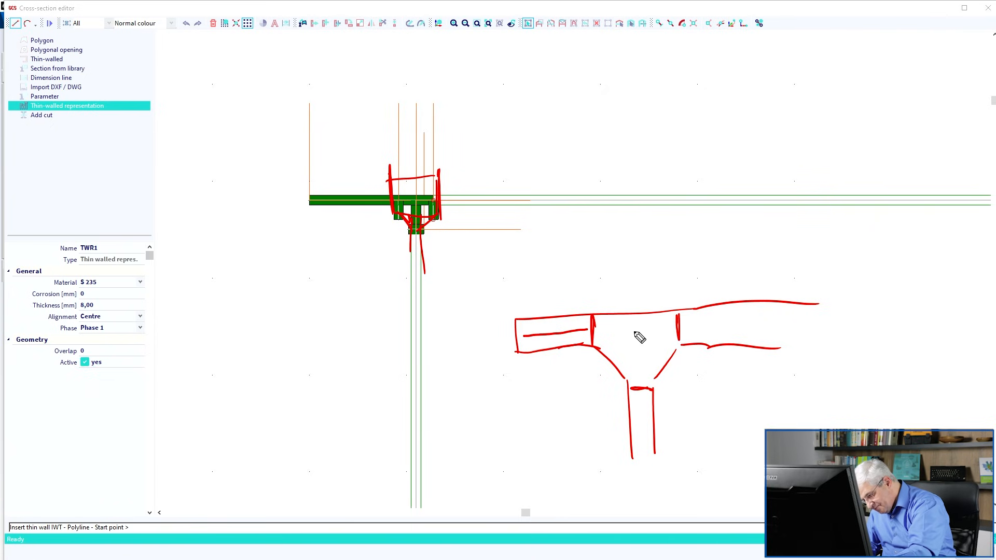
pyautogui.click(636, 330)
pyautogui.moveTo(626, 329); pyautogui.dragTo(597, 329)
pyautogui.moveTo(673, 328); pyautogui.dragTo(650, 328)
pyautogui.moveTo(636, 341); pyautogui.dragTo(640, 379)
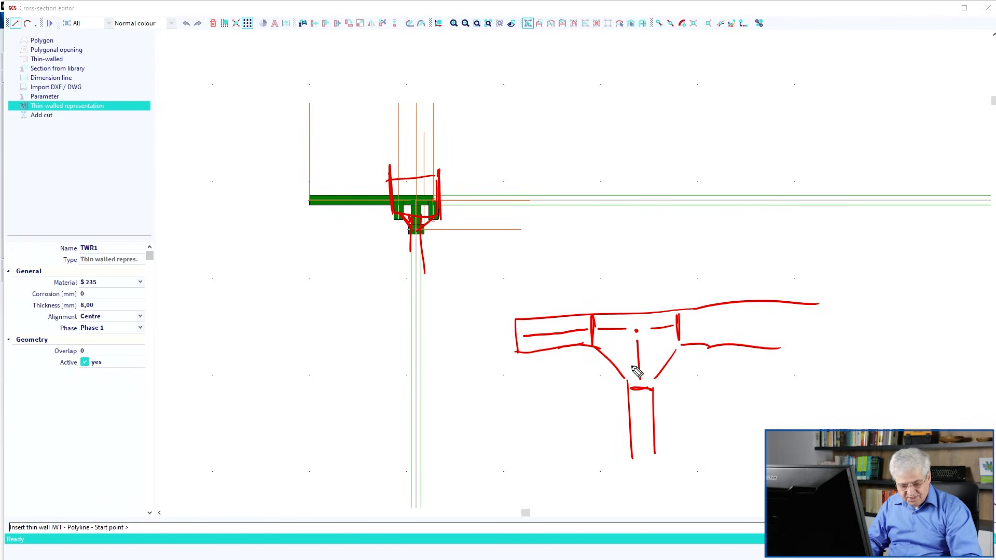
pyautogui.press('Escape')
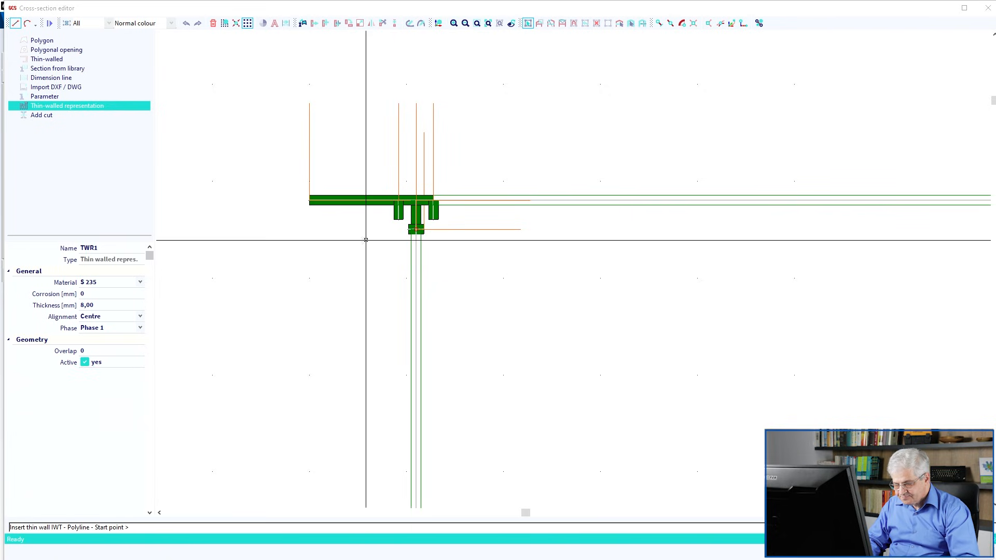
# Step: Trace the thin-walled representation along the upper flange's centreline, from its left free end through the web joints to its right free end
pyautogui.click(309, 200)
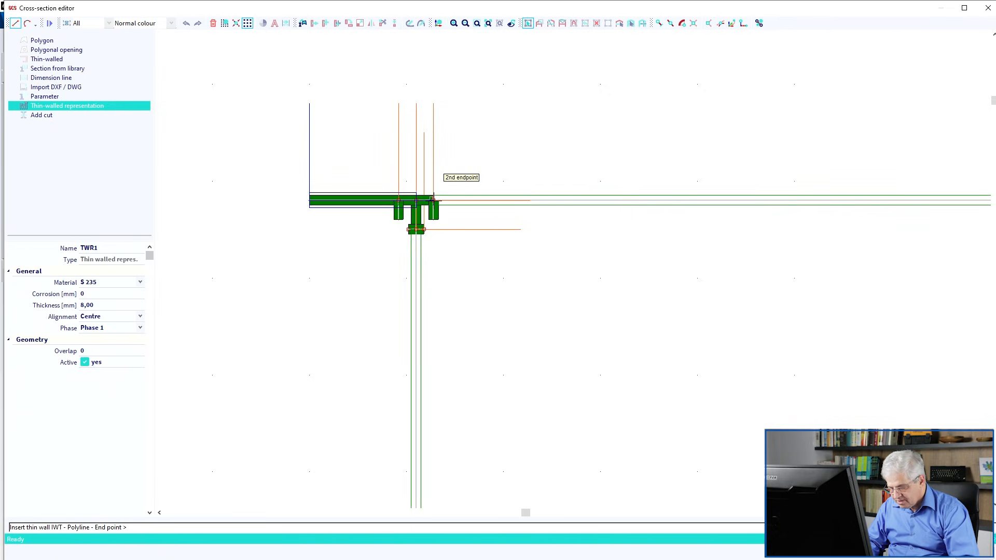
pyautogui.click(433, 201)
pyautogui.moveTo(704, 215); pyautogui.dragTo(396, 236, button='middle')
pyautogui.moveTo(879, 266); pyautogui.dragTo(633, 284, button='middle')
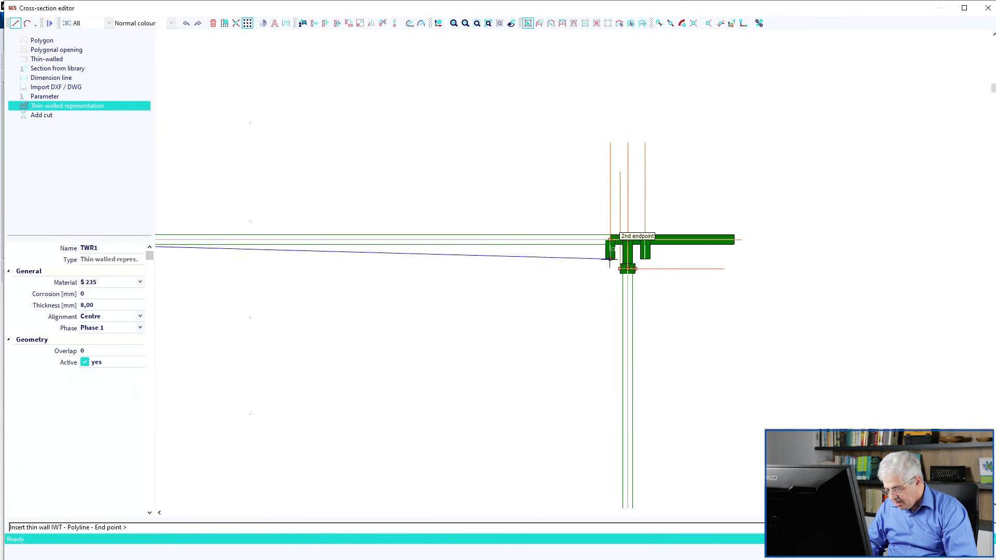
pyautogui.click(611, 240)
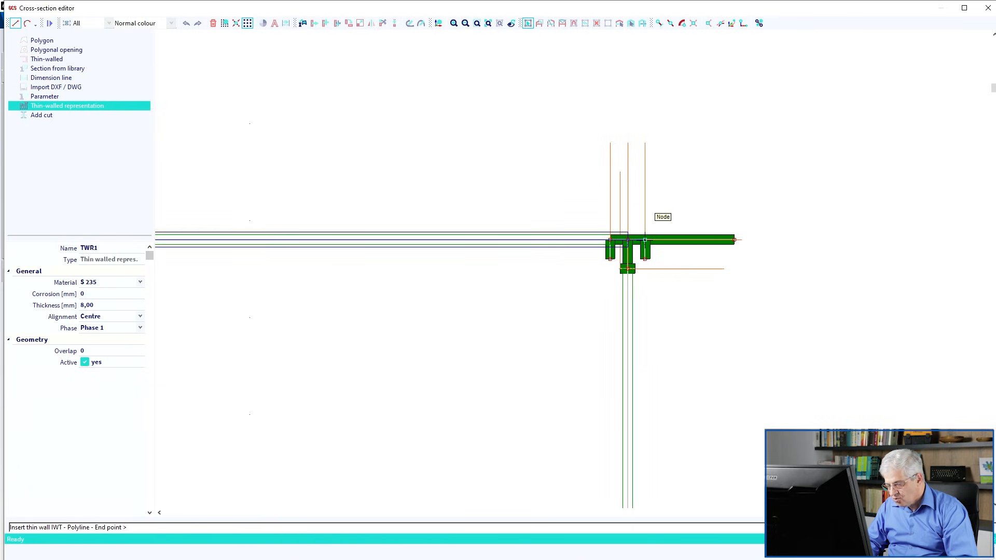
pyautogui.click(734, 239)
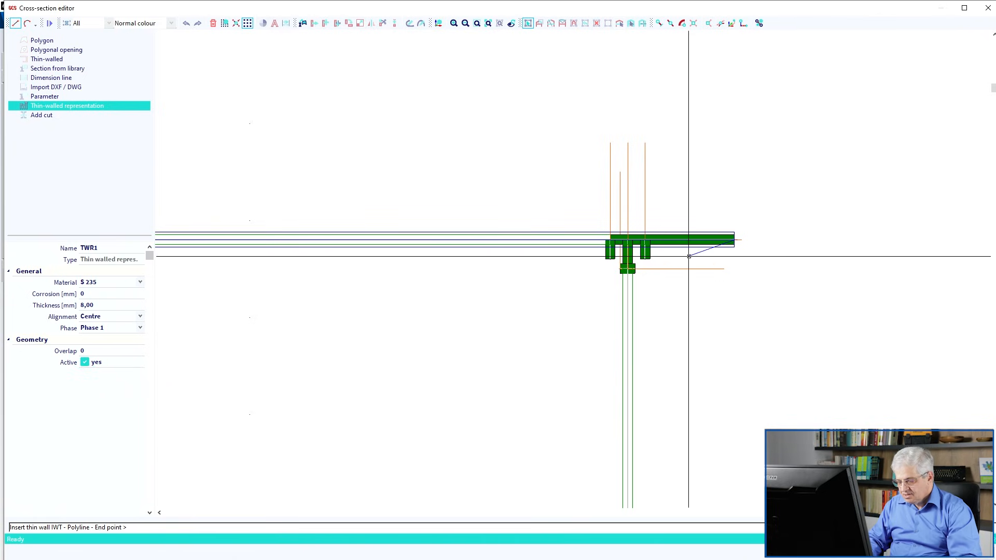
pyautogui.press('Escape')
# Step: Trace the left web's representation along its centreline through the nodes, from the lower flange joint up to the upper flange joint
pyautogui.scroll(-5, 487, 320)
pyautogui.moveTo(464, 333)
pyautogui.mouseDown(button='middle')
pyautogui.moveTo(461, 306)
pyautogui.moveTo(549, 177)
pyautogui.moveTo(541, 171)
pyautogui.moveTo(517, 239)
pyautogui.mouseUp(button='middle')
pyautogui.scroll(6, 438, 417)
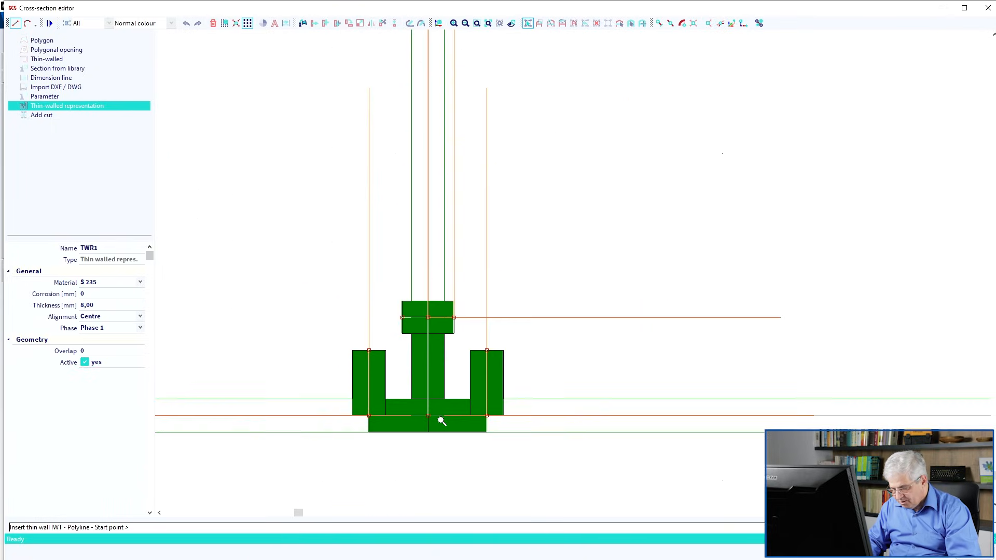
pyautogui.click(428, 414)
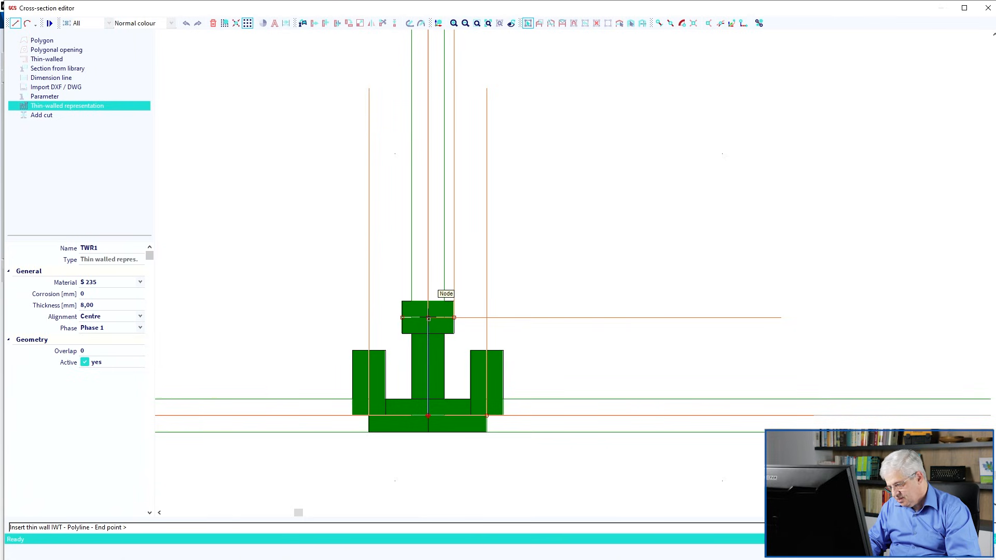
pyautogui.click(428, 318)
pyautogui.moveTo(436, 195); pyautogui.dragTo(425, 349, button='middle')
pyautogui.scroll(-3, 425, 349)
pyautogui.moveTo(426, 212); pyautogui.dragTo(423, 441, button='middle')
pyautogui.moveTo(440, 122); pyautogui.dragTo(429, 271, button='middle')
pyautogui.scroll(3, 410, 249)
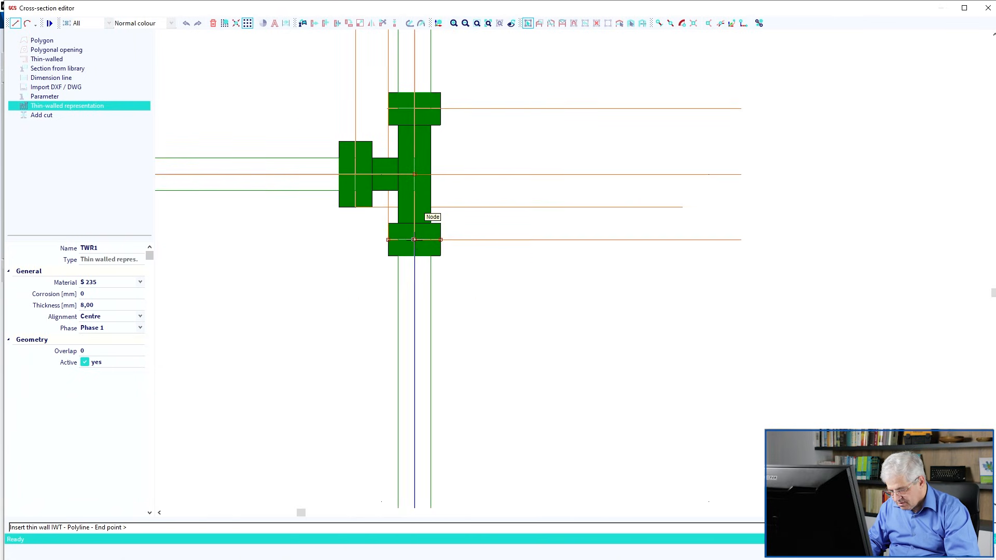
pyautogui.click(413, 240)
pyautogui.click(412, 176)
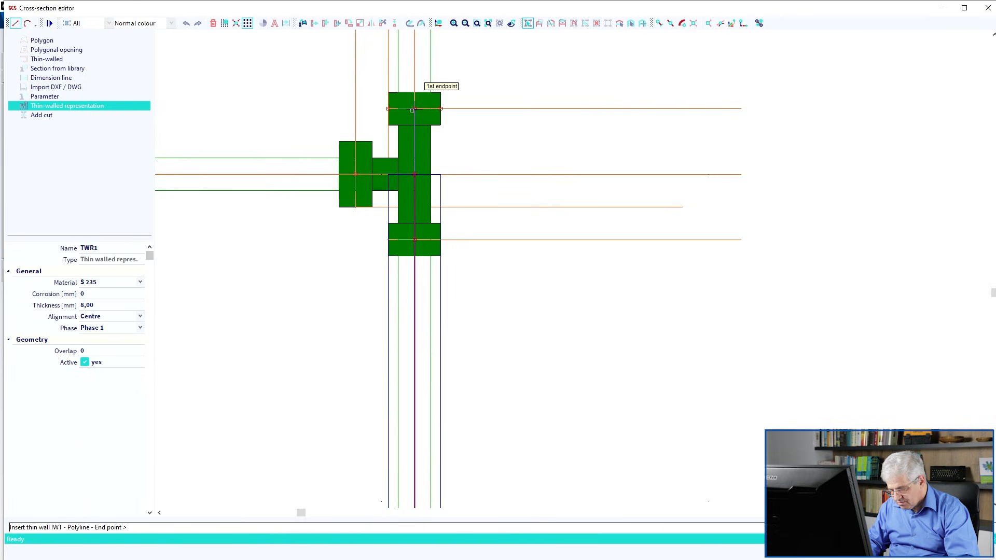
pyautogui.click(413, 109)
pyautogui.moveTo(414, 88); pyautogui.dragTo(427, 467, button='middle')
pyautogui.moveTo(443, 127); pyautogui.dragTo(409, 440, button='middle')
pyautogui.moveTo(412, 156); pyautogui.dragTo(425, 455, button='middle')
pyautogui.moveTo(423, 160); pyautogui.dragTo(420, 505, button='middle')
pyautogui.scroll(-4, 401, 183)
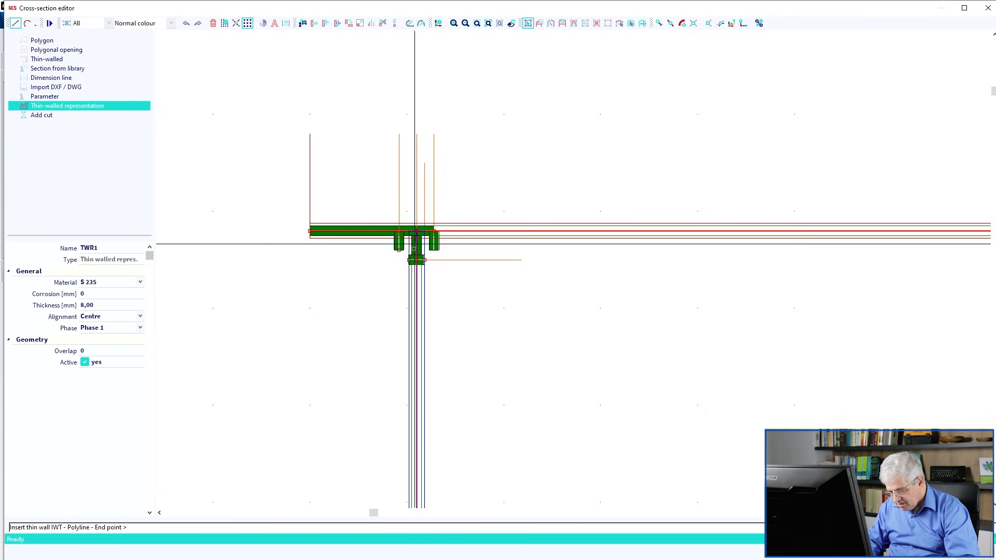
pyautogui.press('Escape')
# Step: Add the representation of the left mid-height stiffener from its free end to the web's centreline and finish inserting
pyautogui.scroll(-3, 366, 413)
pyautogui.moveTo(366, 412); pyautogui.dragTo(409, 231, button='middle')
pyautogui.scroll(3, 422, 340)
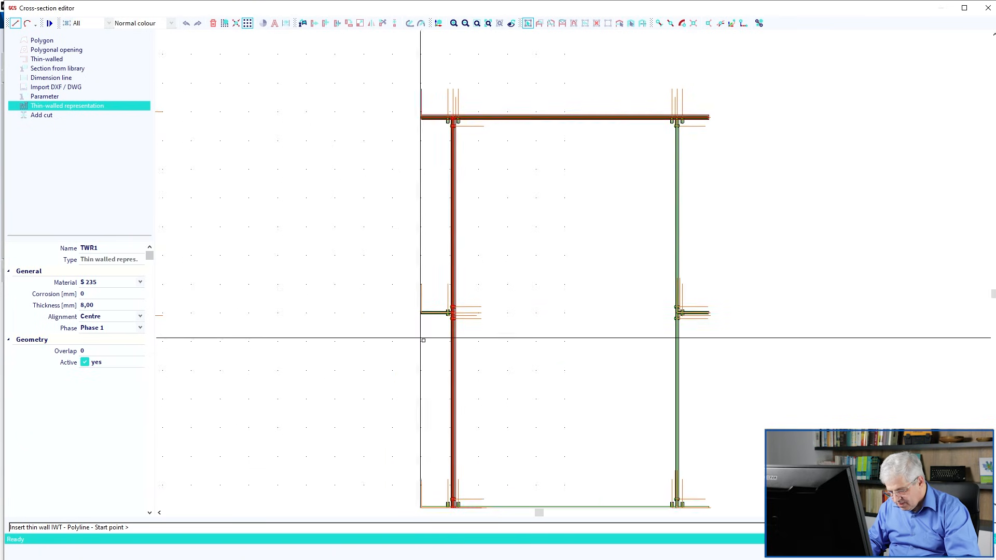
pyautogui.click(409, 260)
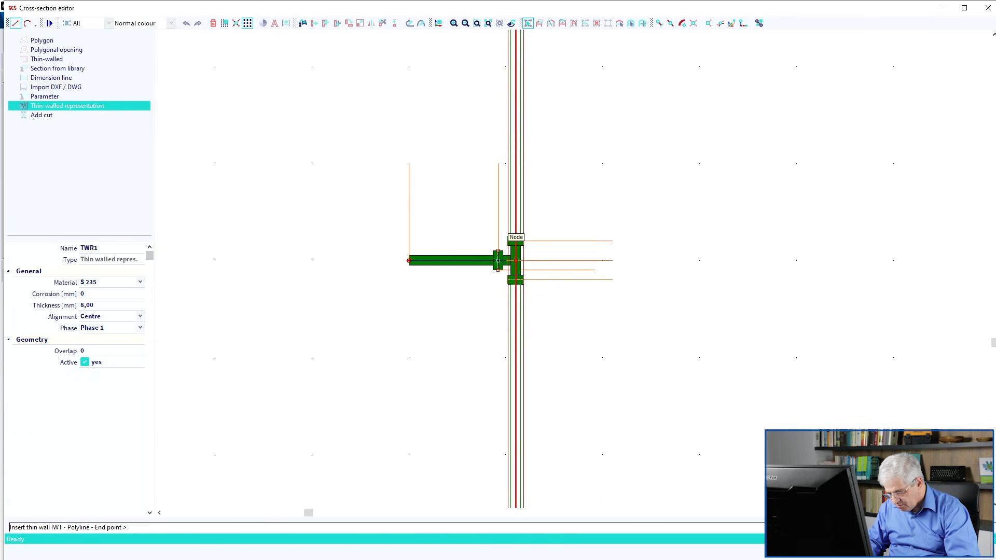
pyautogui.click(515, 261)
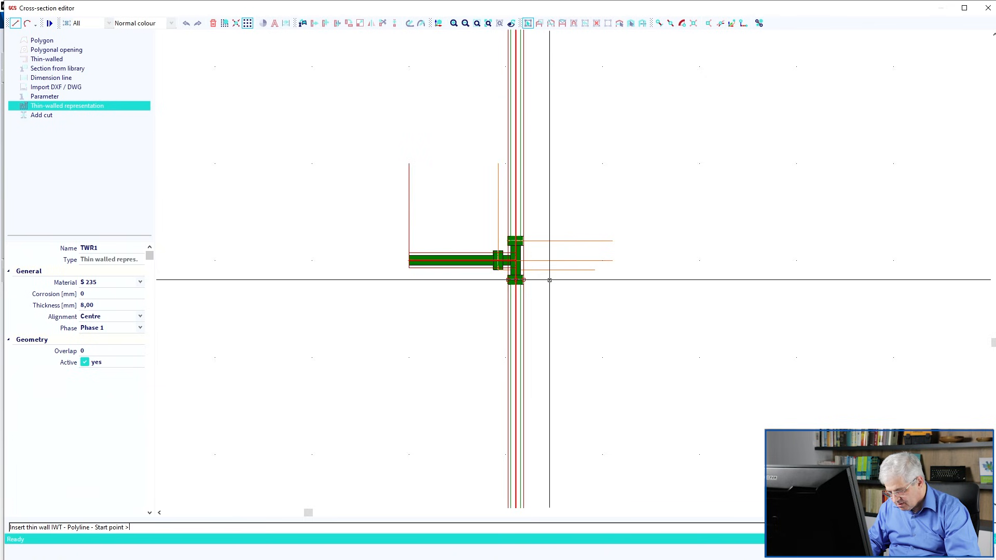
pyautogui.press('Escape')
pyautogui.press('Escape')
# Step: Select the thin-walled representations of the left stiffener and the left web
pyautogui.scroll(-3, 553, 306)
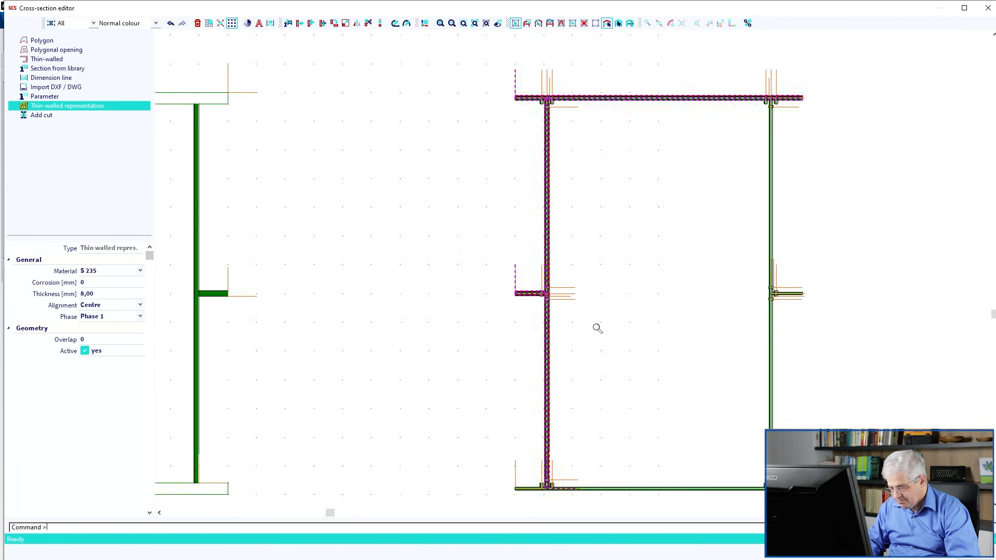
pyautogui.moveTo(596, 328); pyautogui.dragTo(513, 313, button='middle')
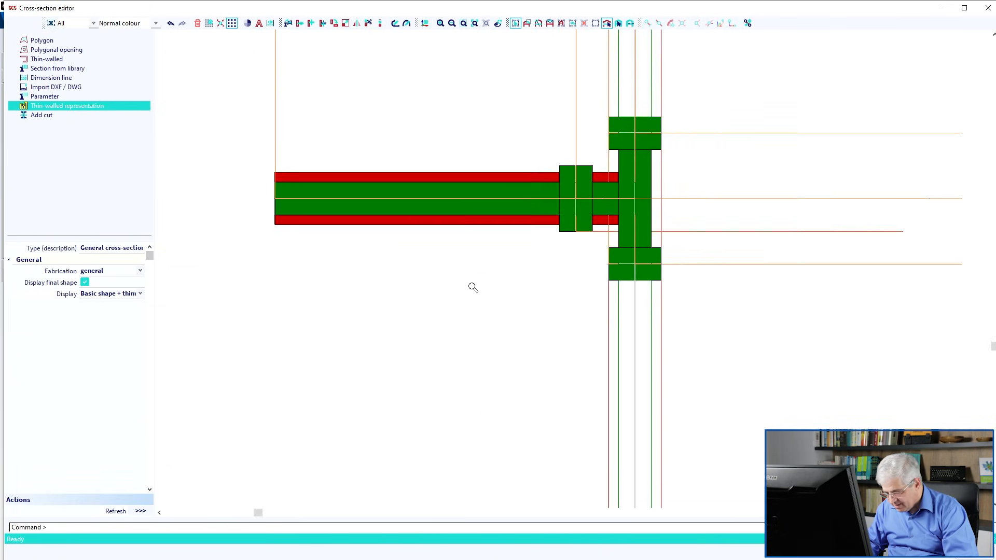
pyautogui.scroll(5, 471, 285)
pyautogui.click(494, 232)
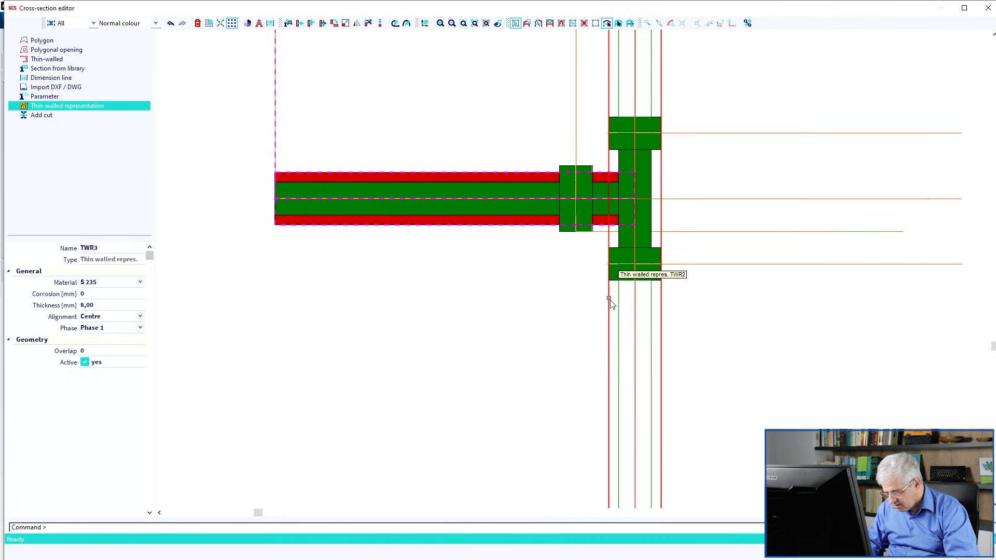
pyautogui.scroll(-5, 530, 317)
pyautogui.scroll(5, 556, 295)
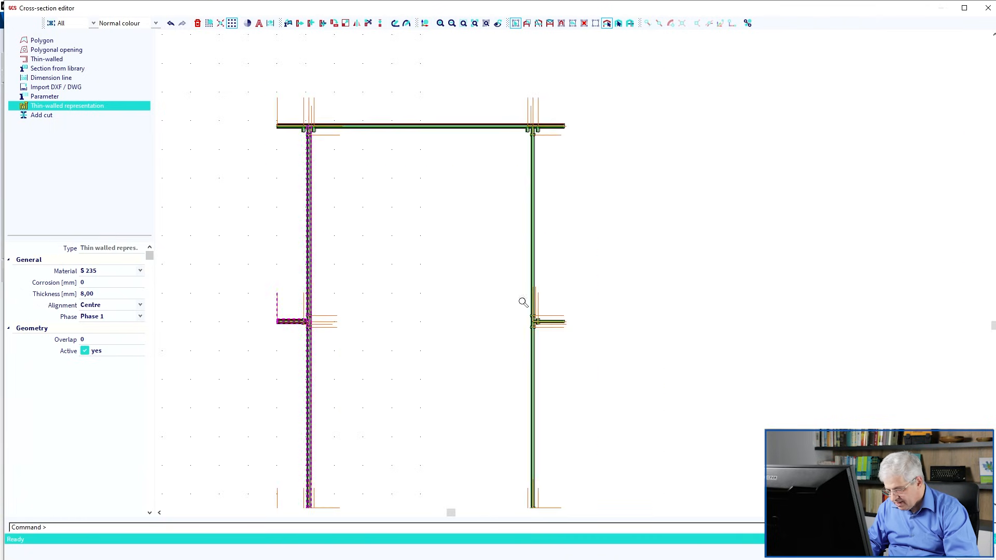
pyautogui.moveTo(468, 289); pyautogui.dragTo(520, 254, button='middle')
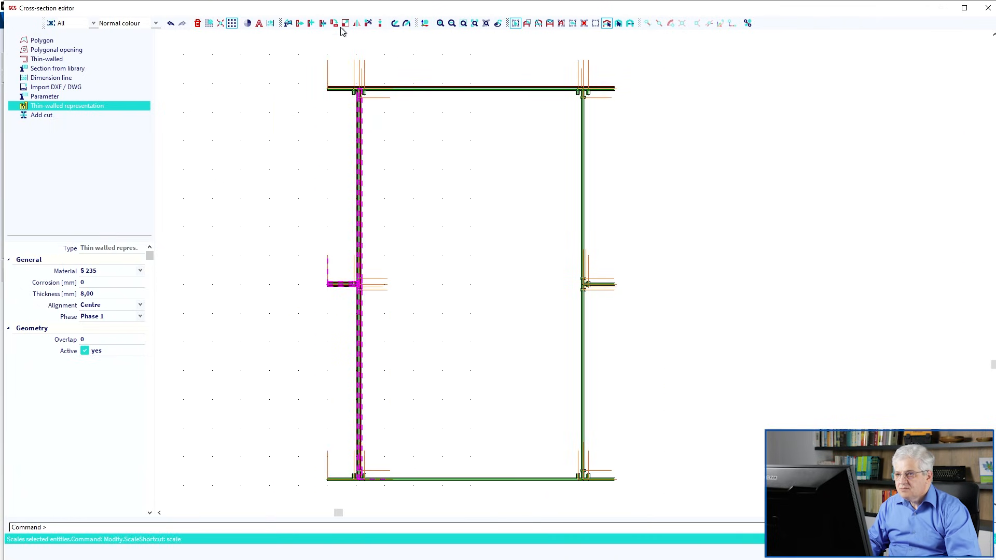
# Step: Mirror the left web and stiffener representations about the vertical axis through the flanges' midpoints, enabling midpoint snapping and keeping the originals
pyautogui.click(356, 23)
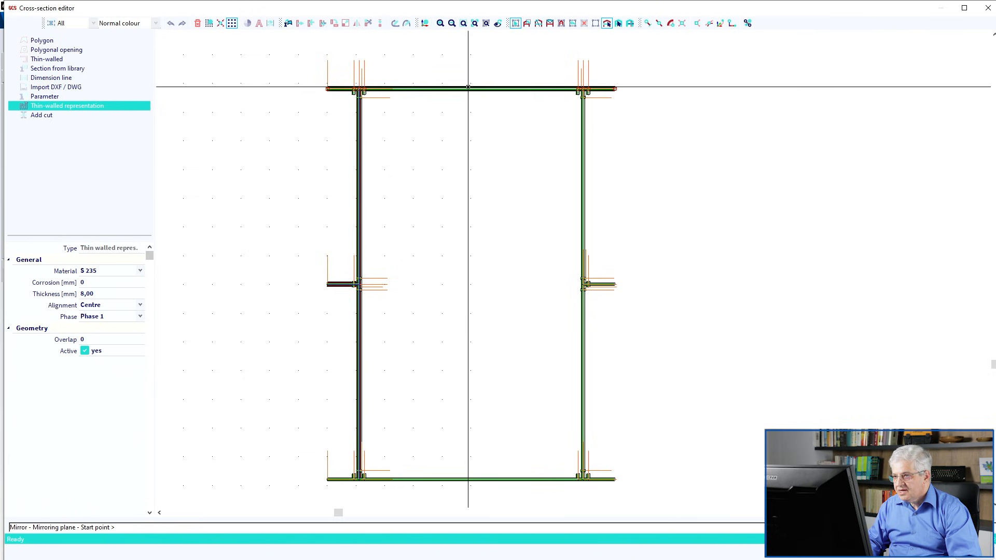
pyautogui.click(748, 23)
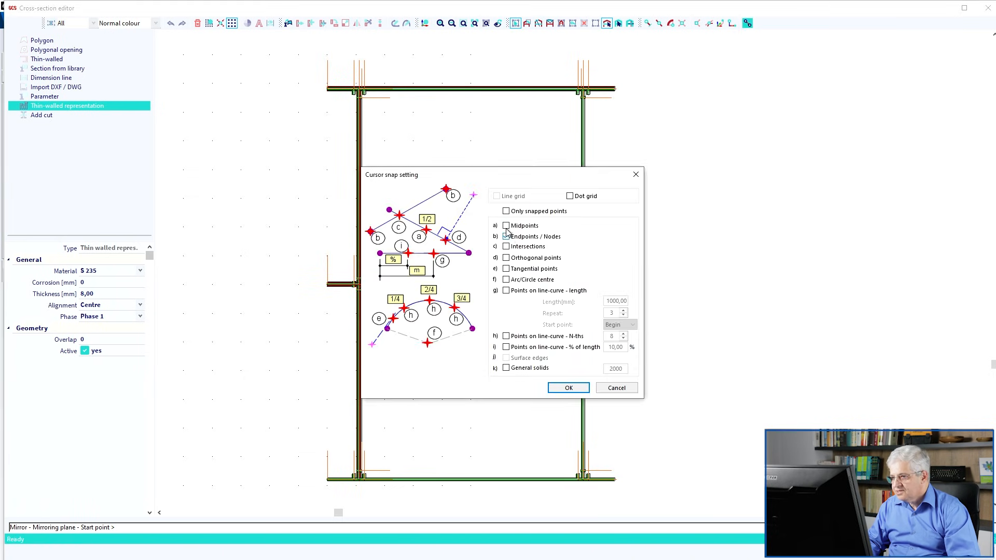
pyautogui.click(568, 388)
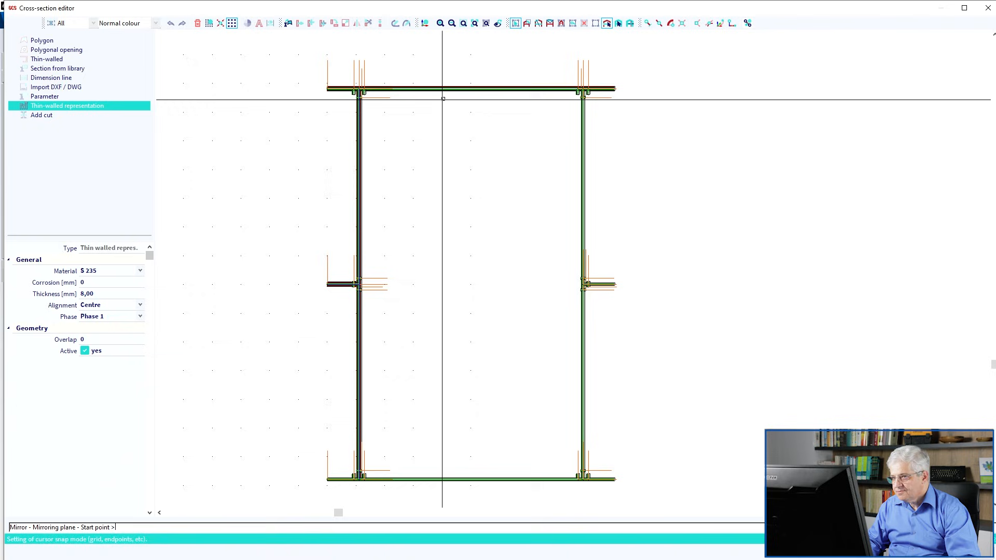
pyautogui.click(470, 88)
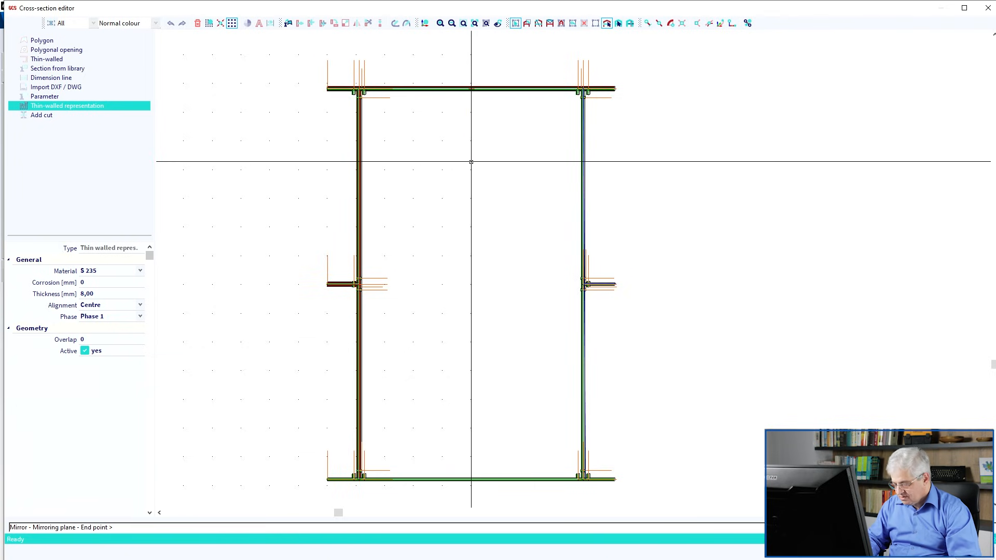
pyautogui.click(746, 26)
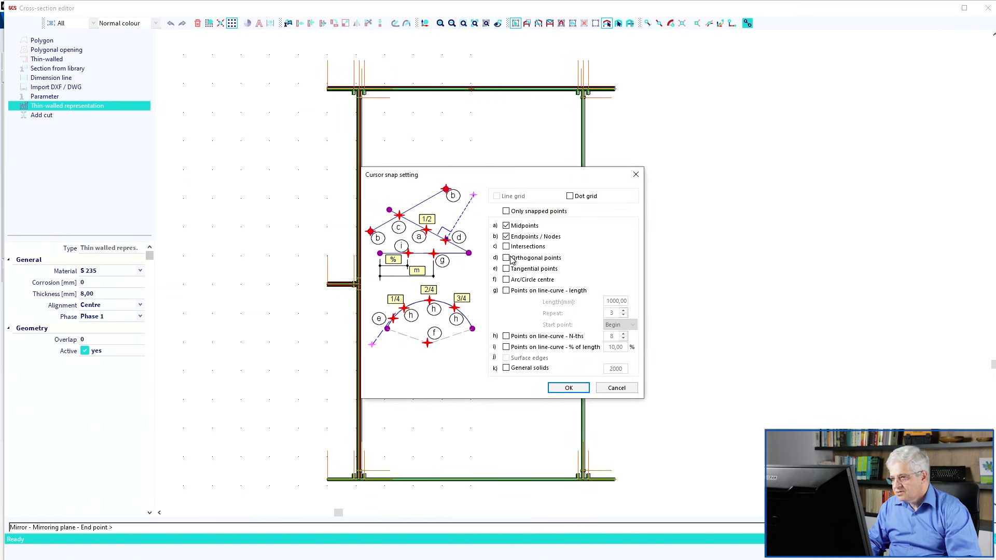
pyautogui.click(609, 389)
pyautogui.scroll(-3, 519, 373)
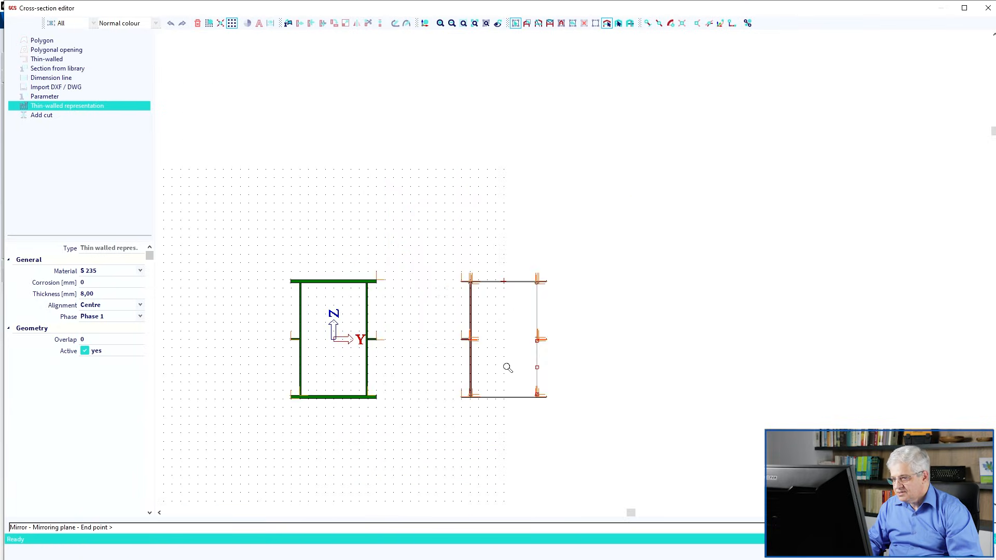
pyautogui.click(505, 367)
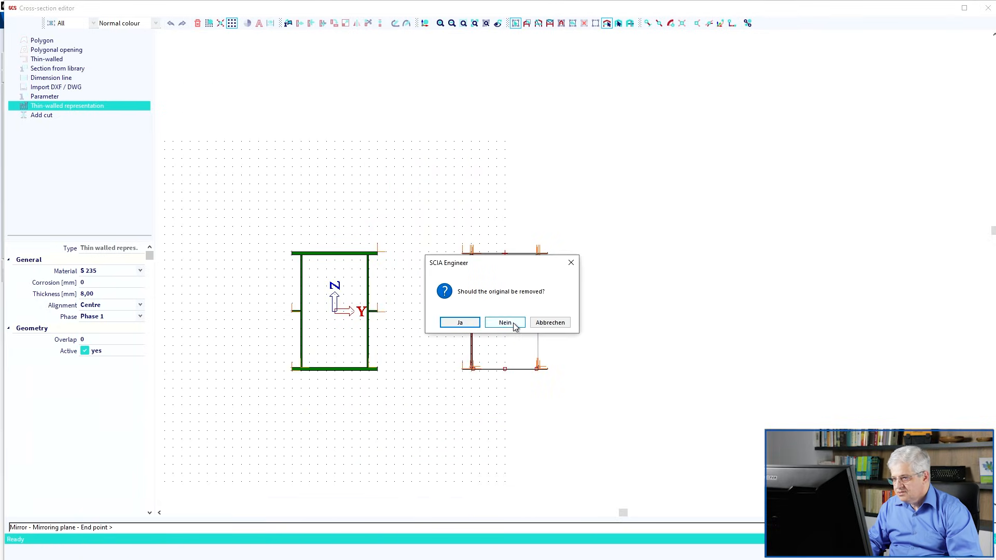
pyautogui.click(504, 322)
pyautogui.press('Escape')
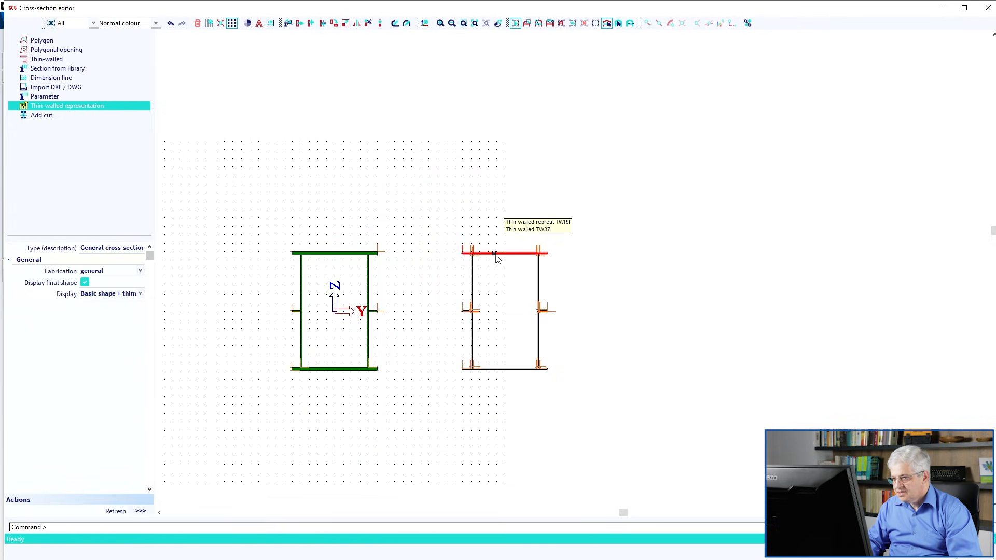
# Step: Copy the upper flange's thin-walled representation to the lower flange, from the left web's upper joint node to its lower joint node
pyautogui.click(495, 254)
pyautogui.click(509, 275)
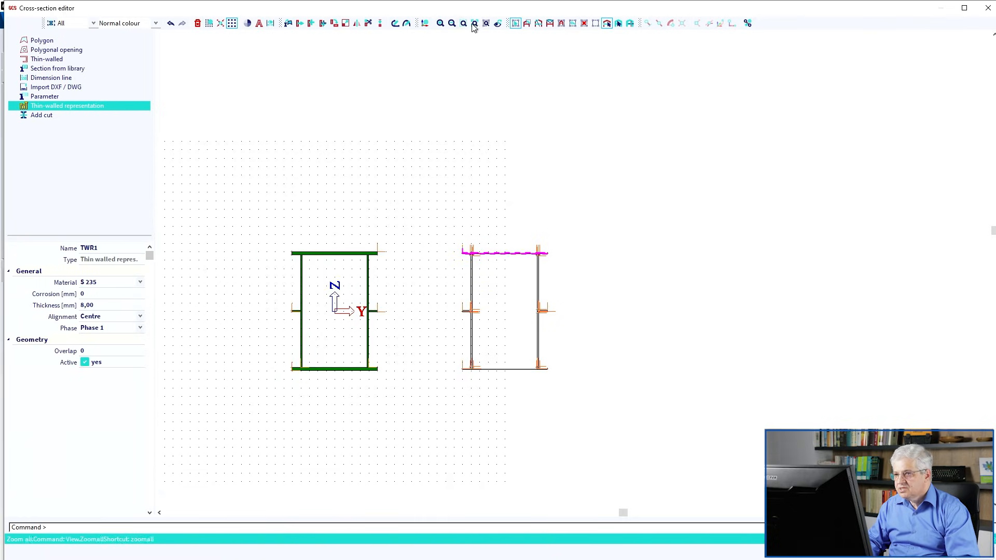
pyautogui.click(311, 23)
pyautogui.scroll(8, 463, 249)
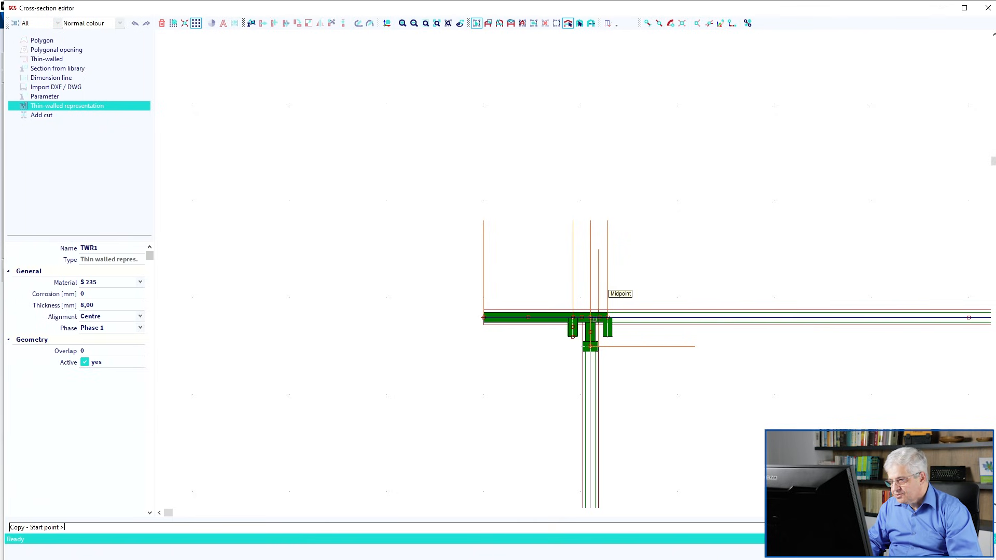
pyautogui.click(602, 312)
pyautogui.scroll(-5, 584, 359)
pyautogui.moveTo(584, 359); pyautogui.dragTo(480, 68, button='middle')
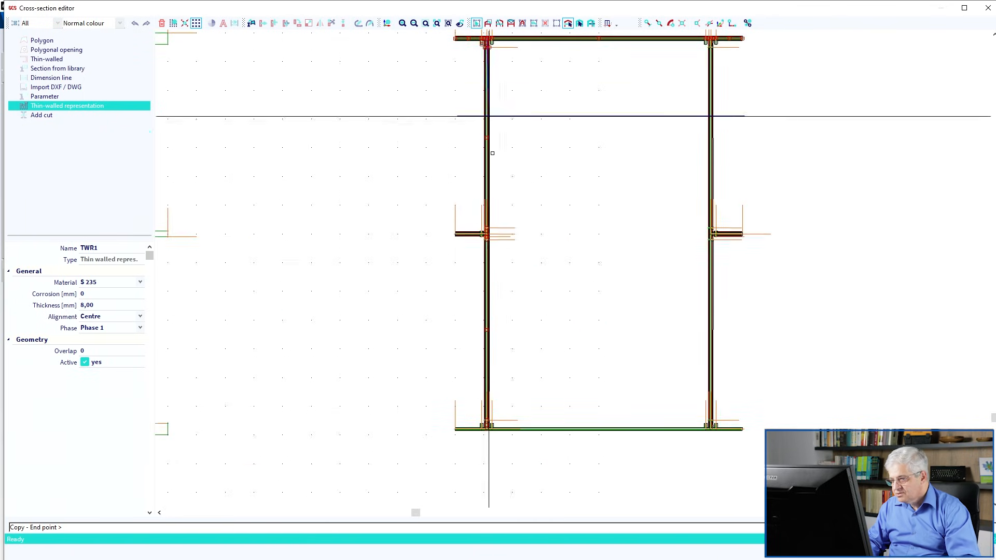
pyautogui.moveTo(506, 375); pyautogui.dragTo(500, 339, button='middle')
pyautogui.scroll(3, 482, 389)
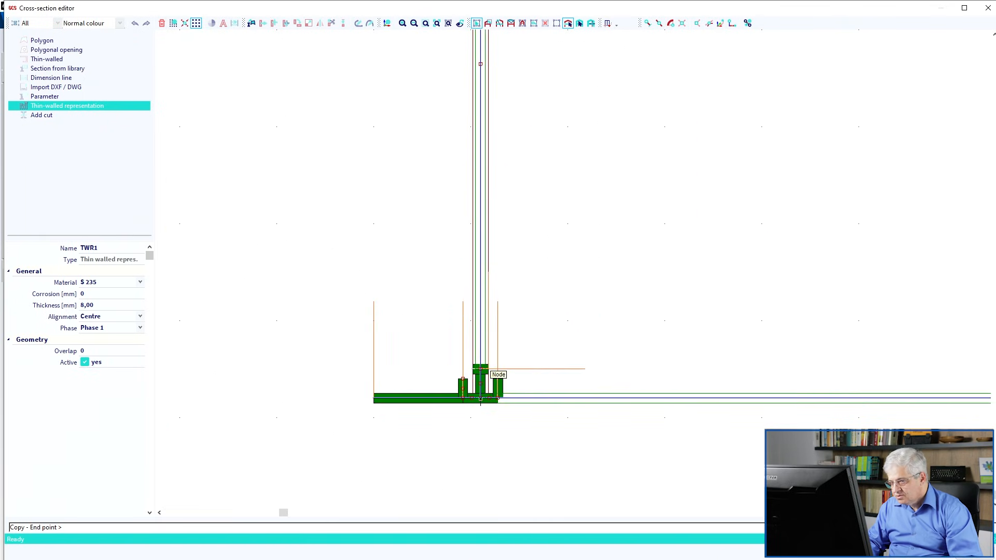
pyautogui.scroll(3, 549, 364)
pyautogui.click(550, 359)
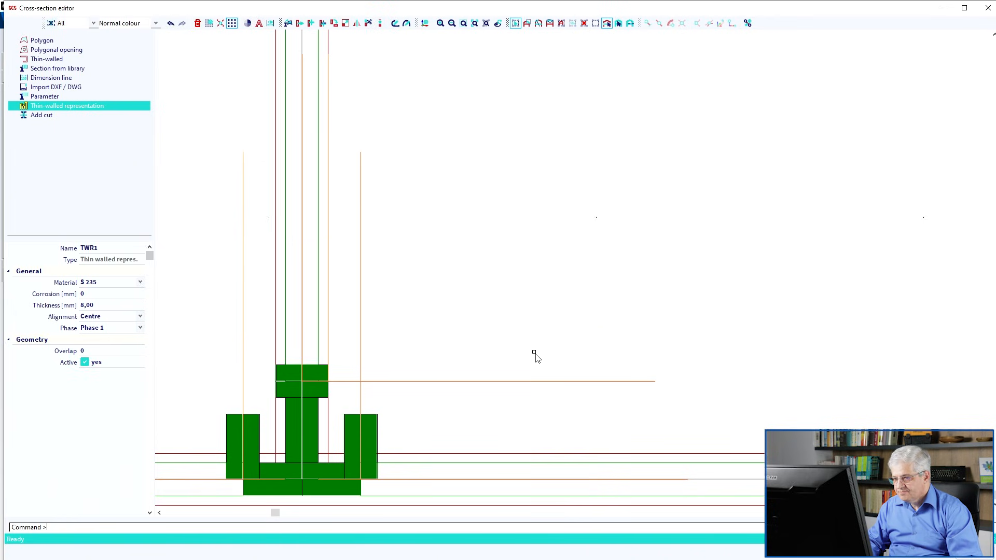
# Step: Select all thin-walled representations of the imported thin-walled section: both flanges, both webs and both stiffeners
pyautogui.scroll(-3, 522, 353)
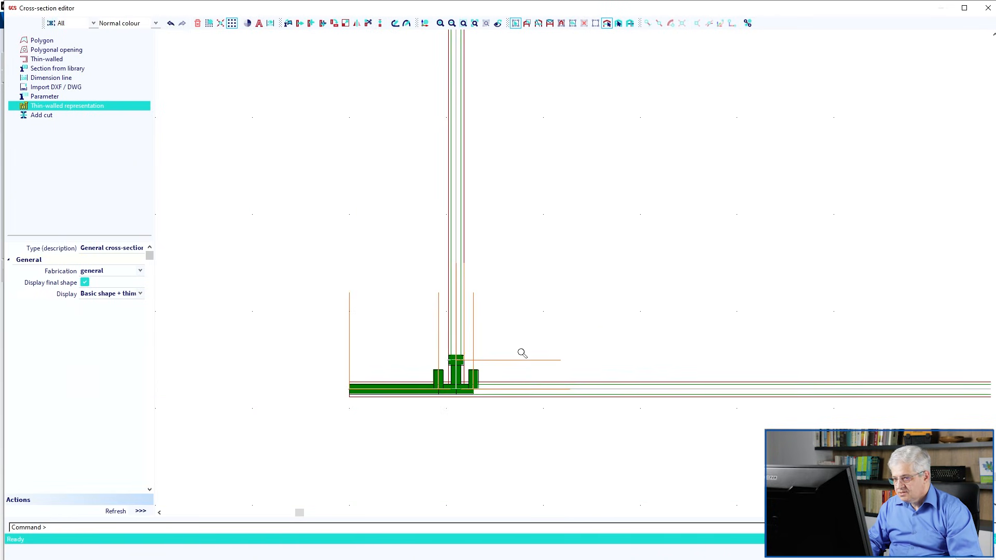
pyautogui.click(421, 386)
pyautogui.scroll(-3, 419, 199)
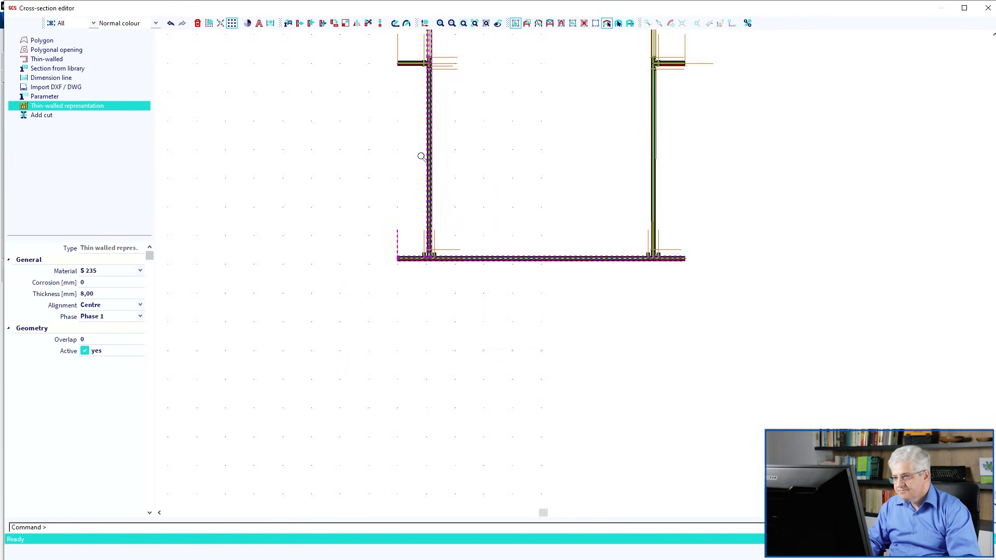
pyautogui.moveTo(423, 146); pyautogui.dragTo(404, 337, button='middle')
pyautogui.scroll(3, 394, 261)
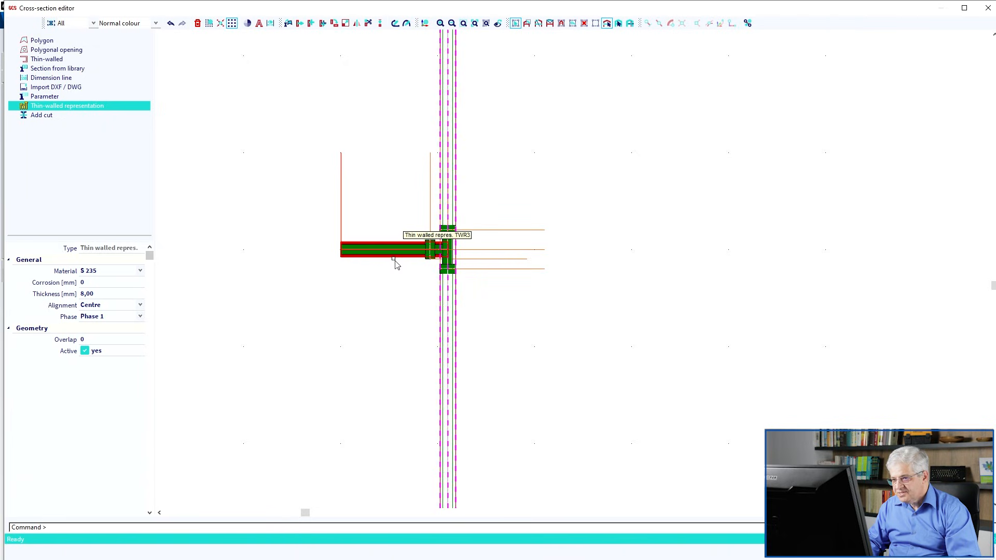
pyautogui.moveTo(406, 262); pyautogui.dragTo(685, 307, button='middle')
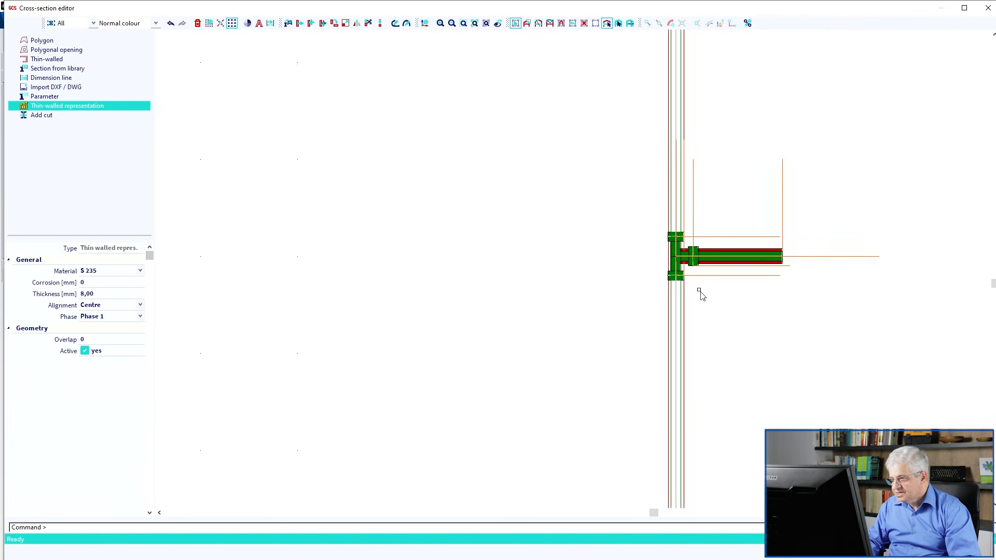
pyautogui.click(707, 269)
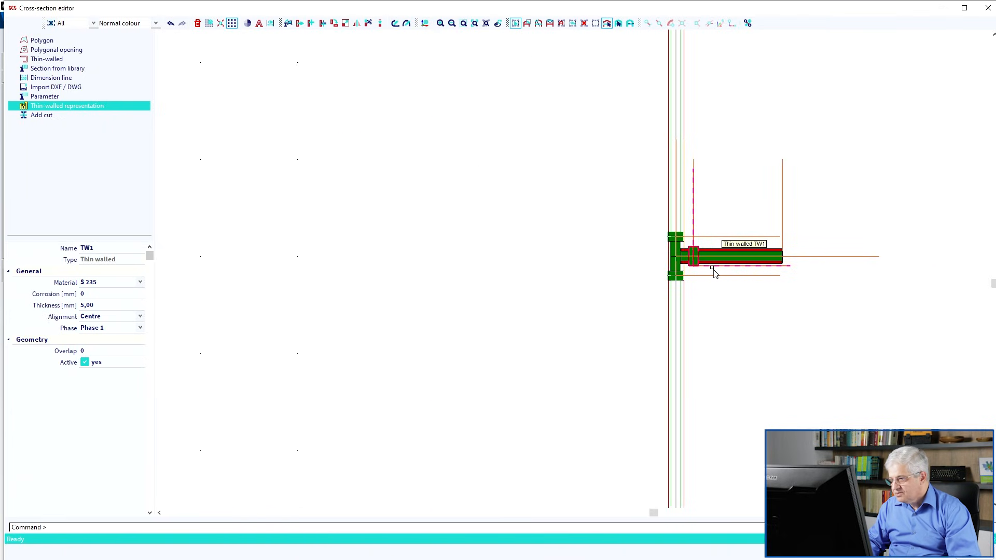
pyautogui.click(710, 270)
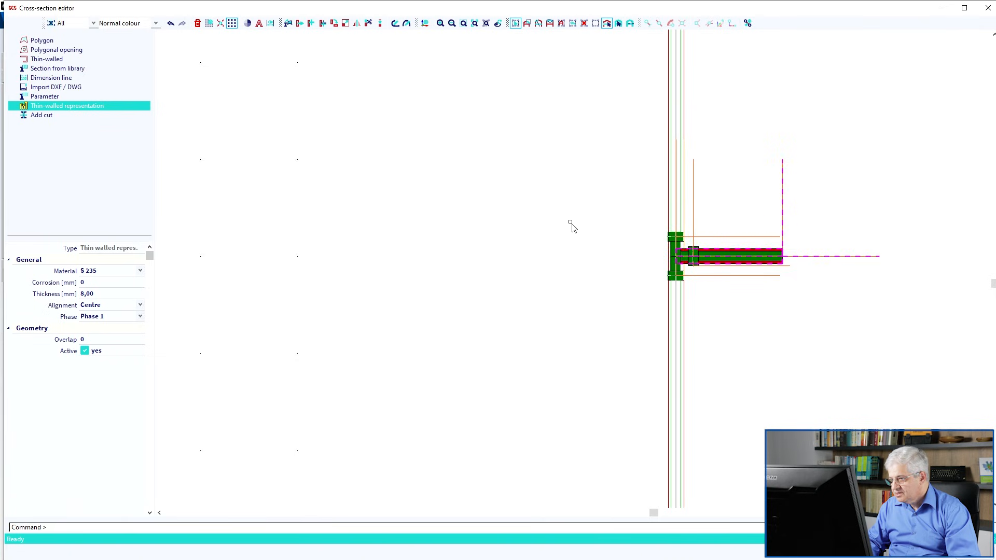
pyautogui.scroll(-3, 571, 224)
pyautogui.scroll(5, 599, 197)
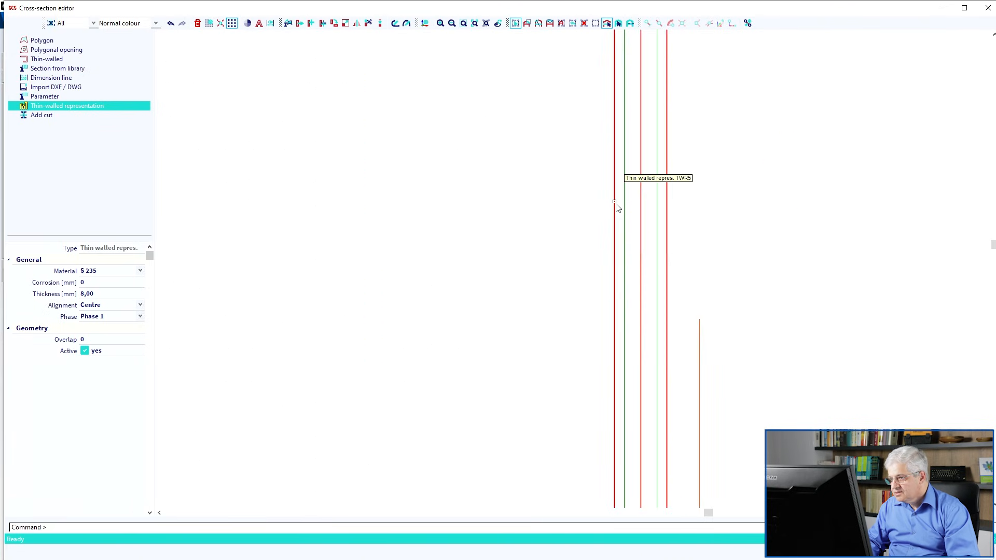
pyautogui.scroll(-3, 520, 178)
pyautogui.moveTo(476, 127); pyautogui.dragTo(475, 355, button='middle')
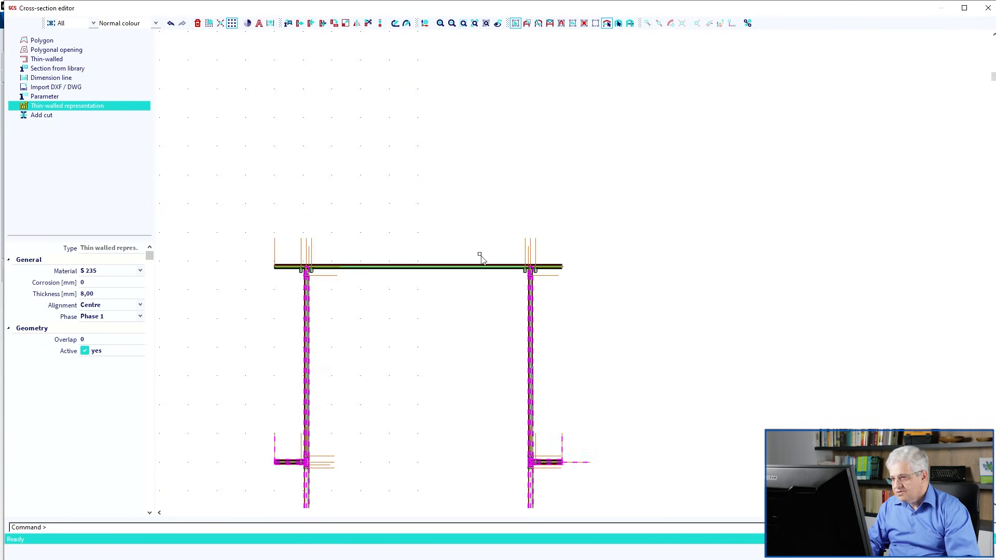
pyautogui.scroll(5, 480, 257)
pyautogui.scroll(-5, 498, 380)
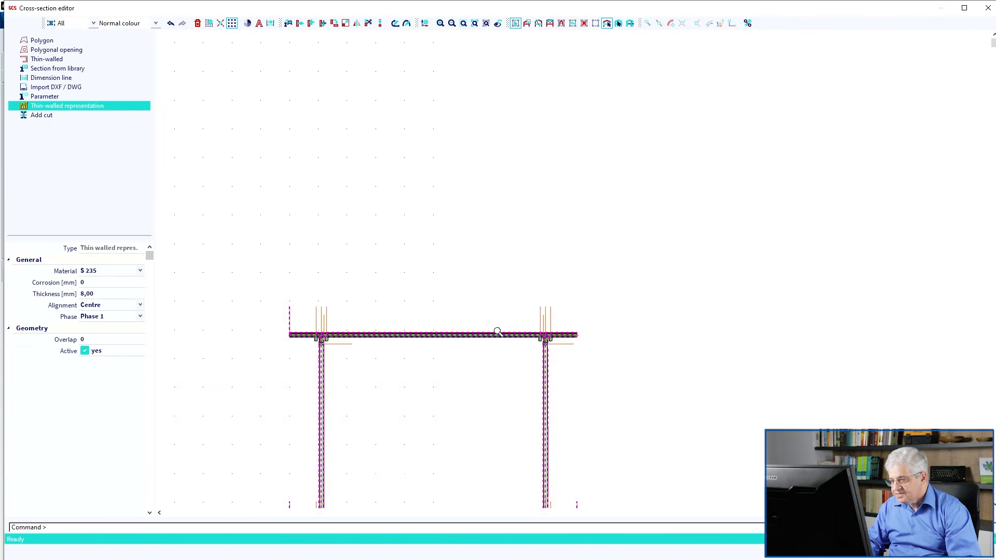
pyautogui.moveTo(485, 378); pyautogui.dragTo(488, 209, button='middle')
pyautogui.scroll(-5, 477, 229)
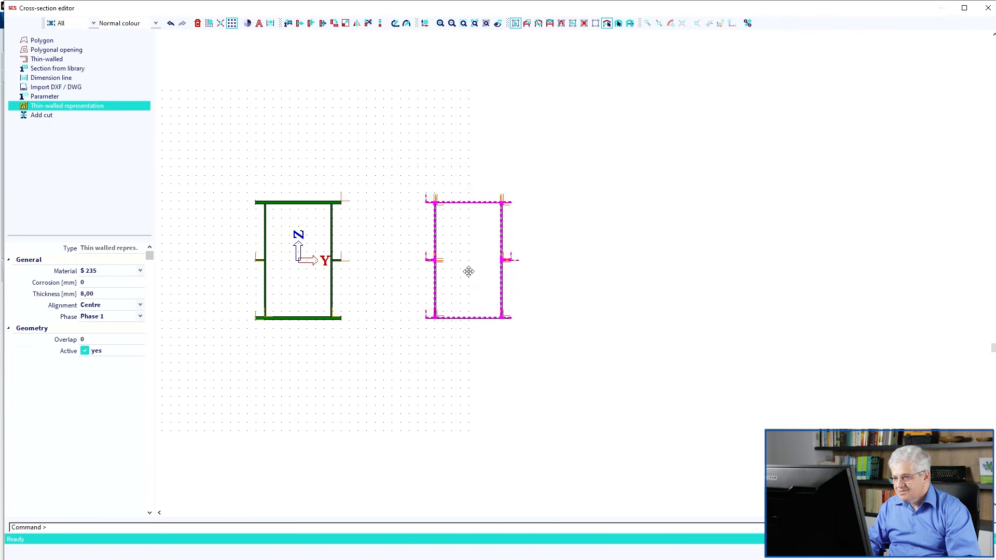
# Step: Try to move the selected representations from a freely picked start point to end point 1000, and undo the move
pyautogui.click(299, 24)
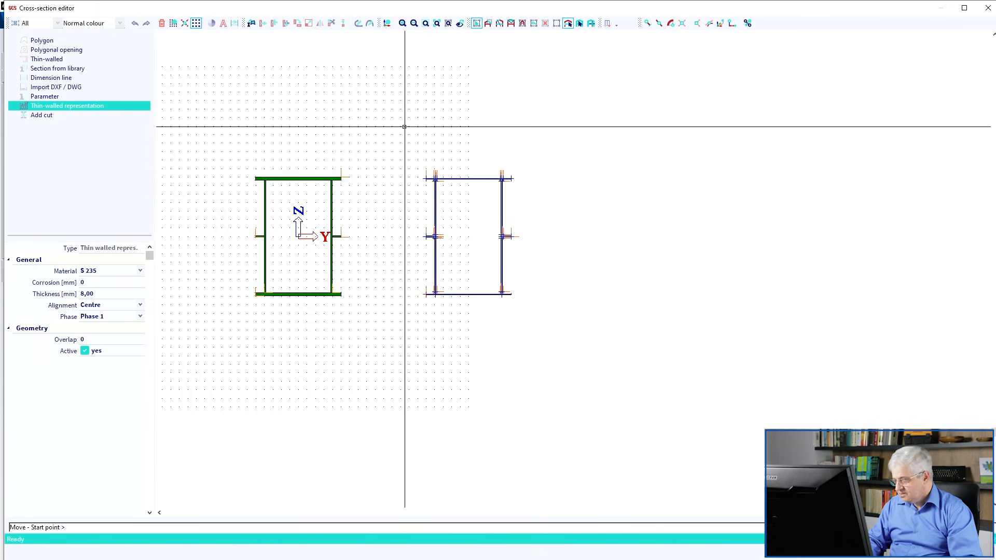
pyautogui.click(400, 124)
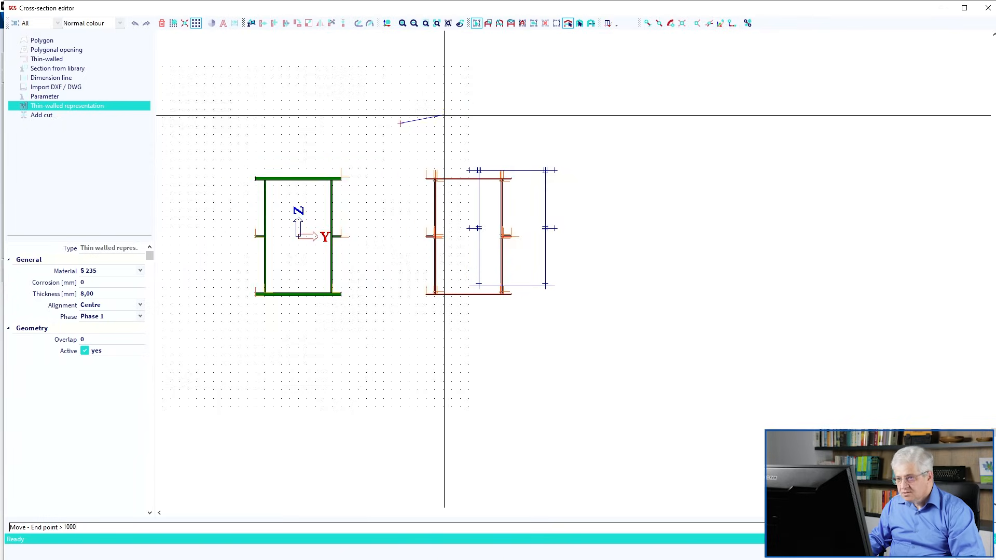
pyautogui.press('Return')
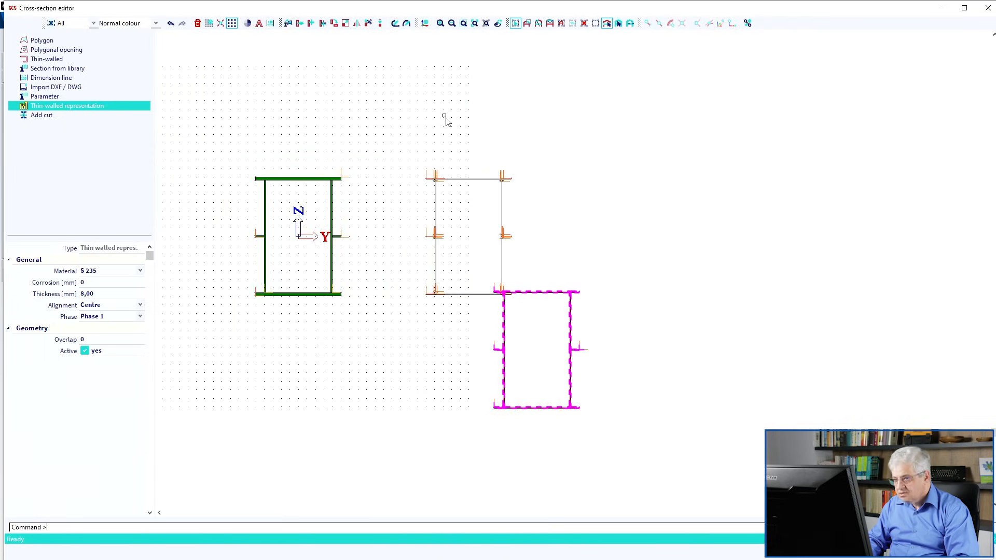
pyautogui.click(172, 25)
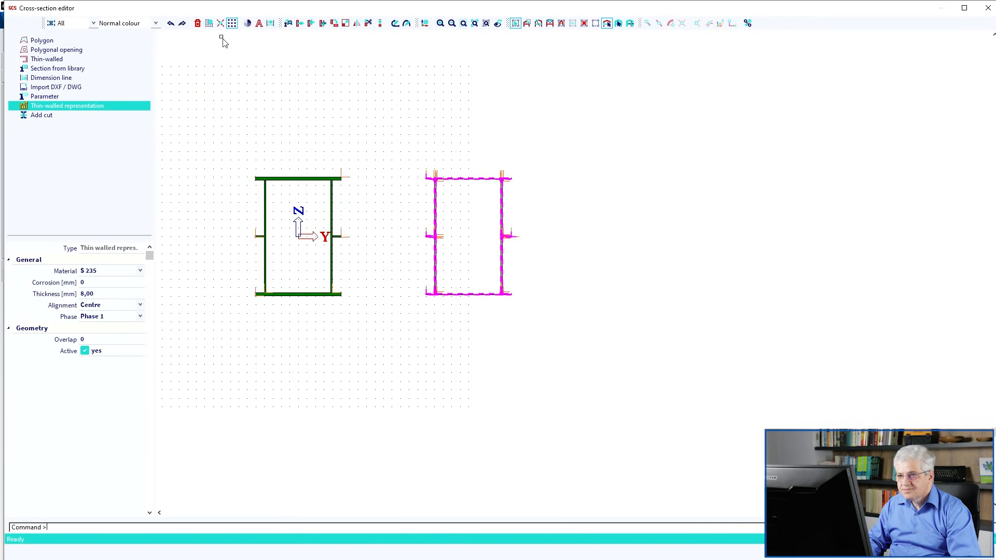
# Step: Move the selected representations 1000 mm horizontally, using start point 0 and end point 1000
pyautogui.click(301, 23)
pyautogui.write('0')
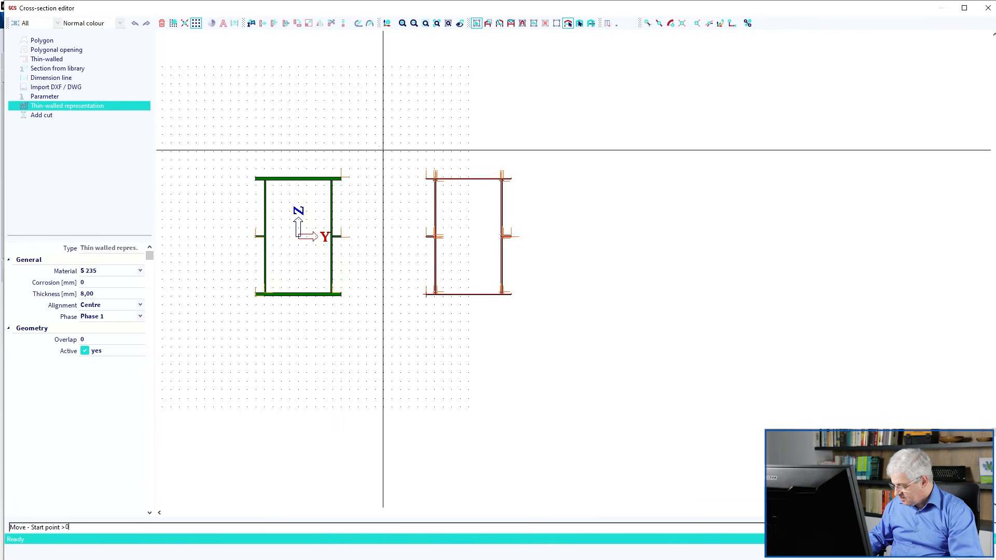
pyautogui.press('Return')
pyautogui.write('1')
pyautogui.press('Return')
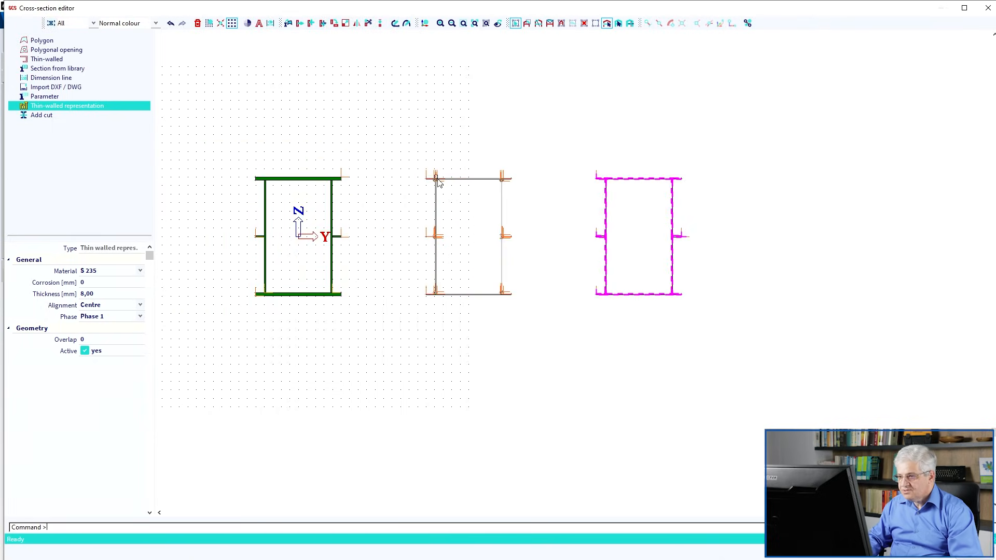
# Step: Delete all imported thin-walled elements of the middle section
pyautogui.moveTo(533, 298); pyautogui.dragTo(418, 163)
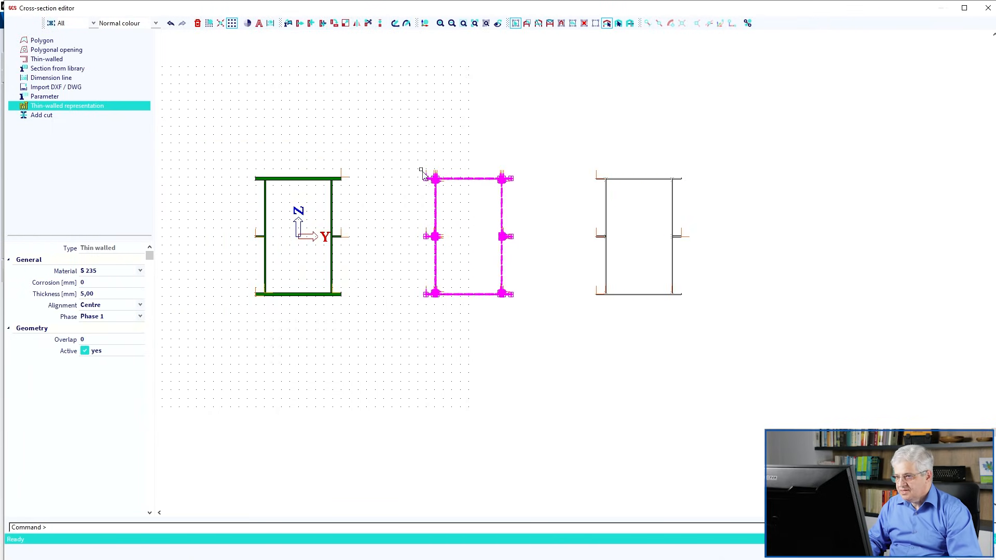
pyautogui.press('Delete')
pyautogui.press('Return')
# Step: Examine the joint between the left web and upper flange of the moved representation, and select its node to check the coordinates
pyautogui.scroll(5, 605, 178)
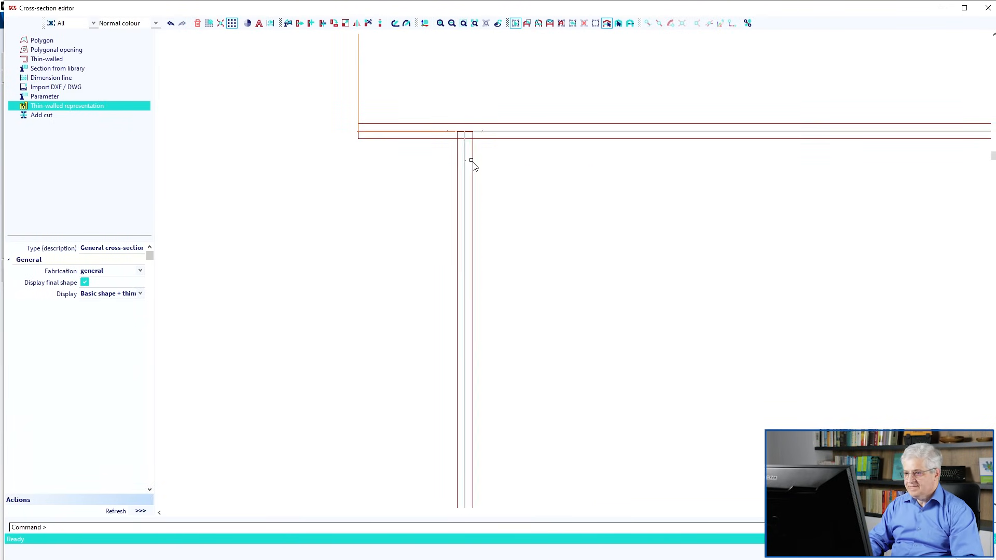
pyautogui.scroll(-3, 472, 160)
pyautogui.scroll(5, 473, 158)
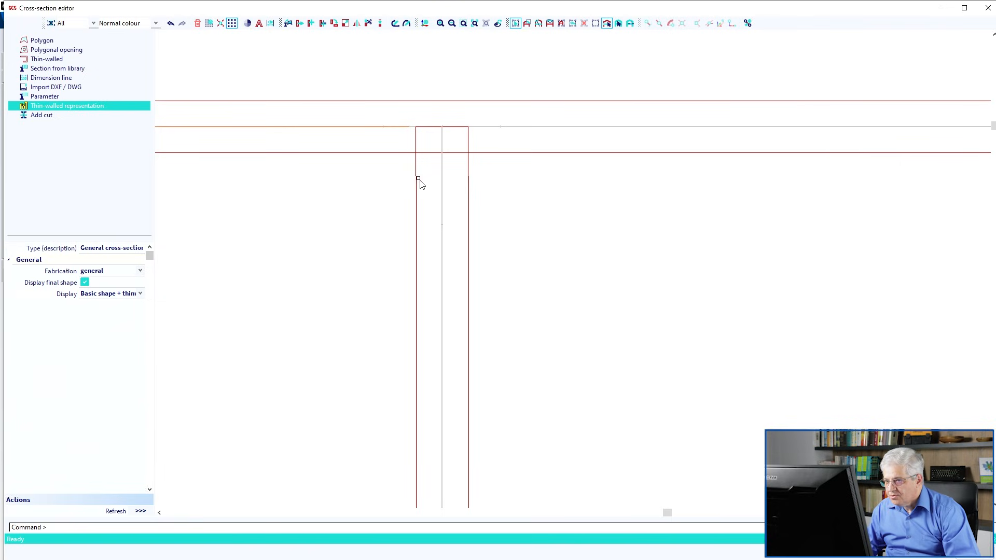
pyautogui.scroll(5, 420, 191)
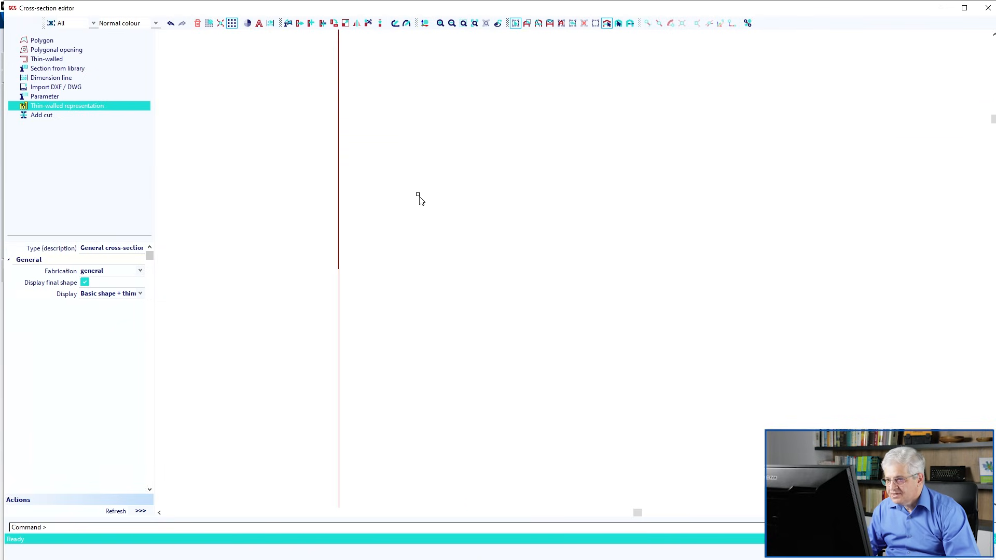
pyautogui.scroll(-2, 420, 199)
pyautogui.scroll(-2, 428, 191)
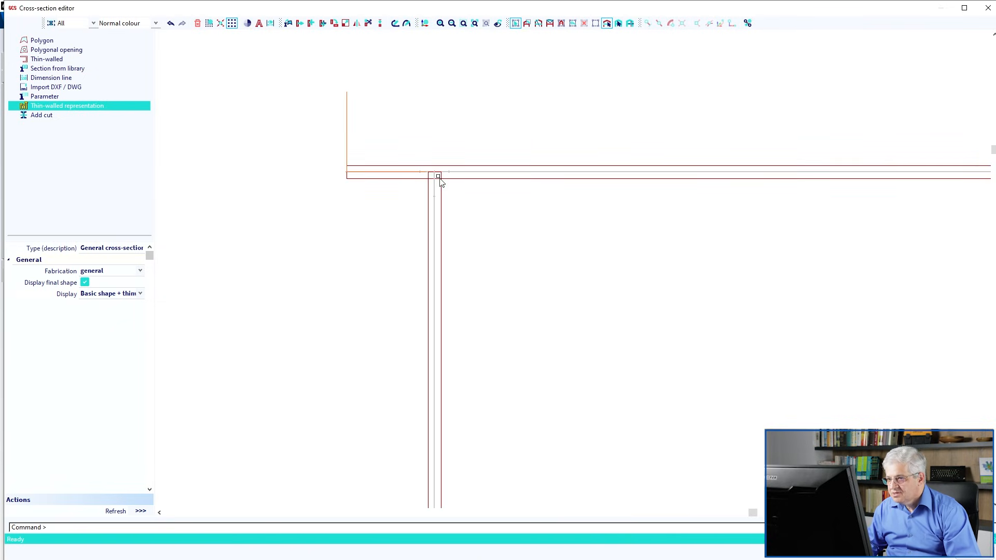
pyautogui.scroll(3, 438, 176)
pyautogui.click(435, 169)
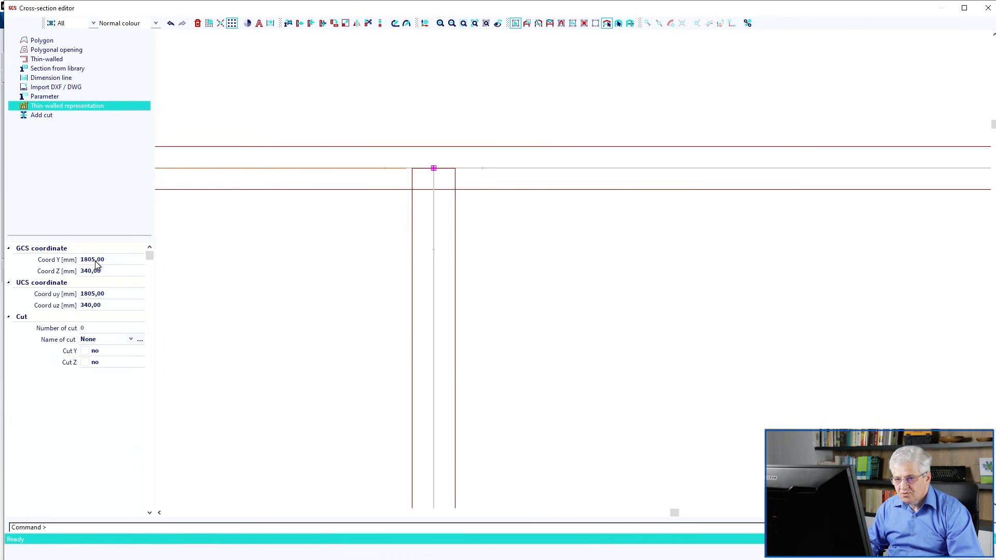
# Step: Examine the web-to-flange joints of the moved thin-walled representation and check the properties of its upper and lower flange elements
pyautogui.scroll(-6, 312, 288)
pyautogui.moveTo(345, 345); pyautogui.dragTo(365, 131, button='middle')
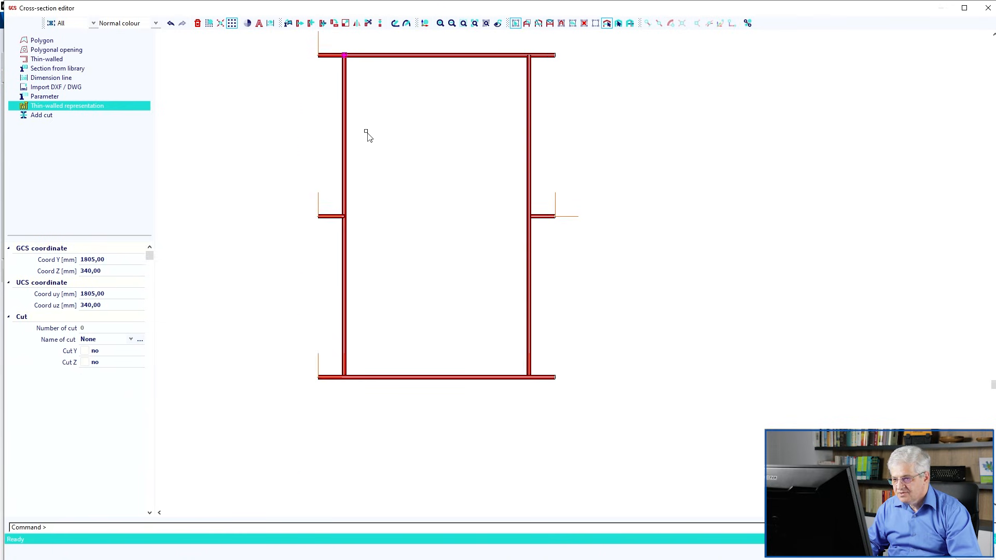
pyautogui.press('Escape')
pyautogui.scroll(8, 343, 387)
pyautogui.moveTo(432, 256); pyautogui.dragTo(464, 284)
pyautogui.press('Escape')
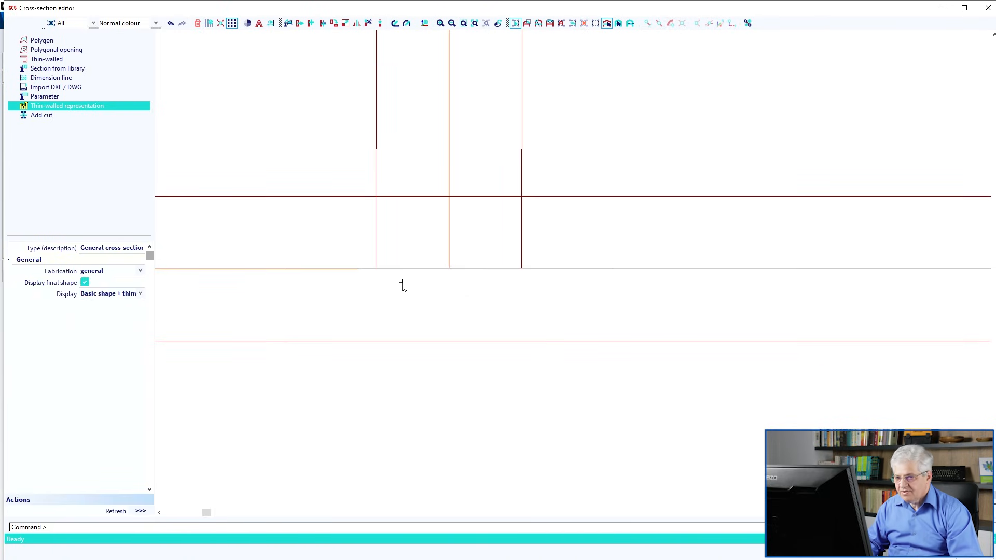
pyautogui.scroll(-6, 419, 282)
pyautogui.scroll(-3, 424, 278)
pyautogui.moveTo(475, 202); pyautogui.dragTo(480, 275, button='middle')
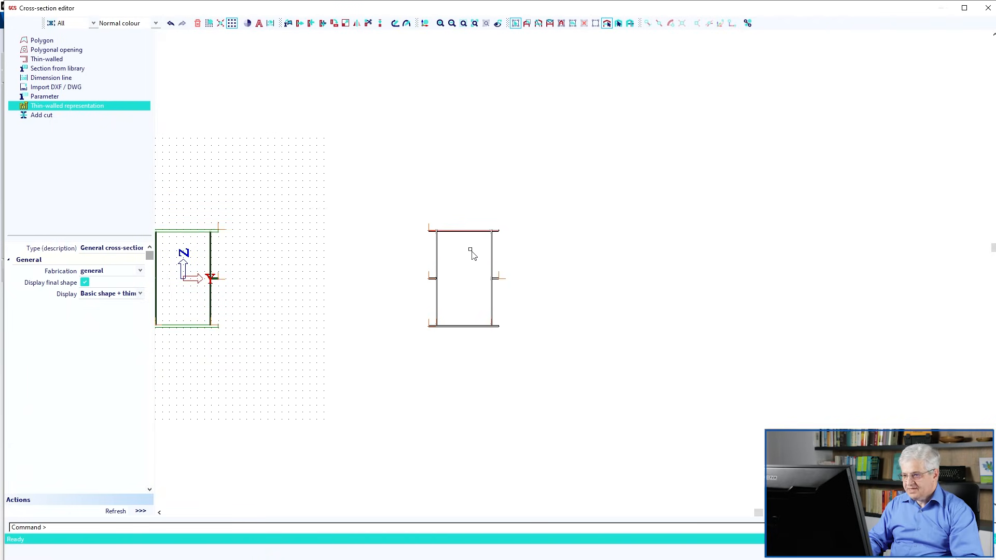
pyautogui.click(463, 224)
pyautogui.click(473, 327)
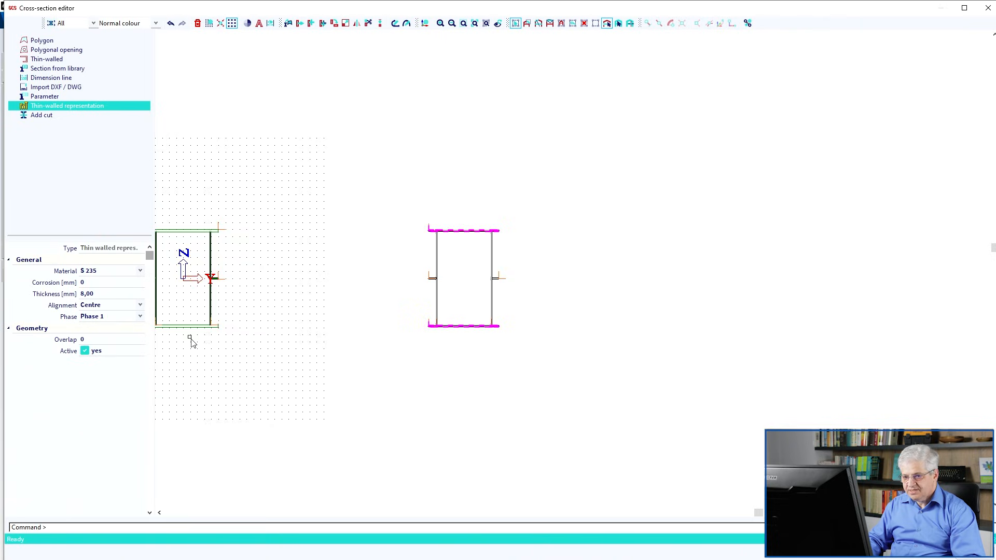
pyautogui.press('Escape')
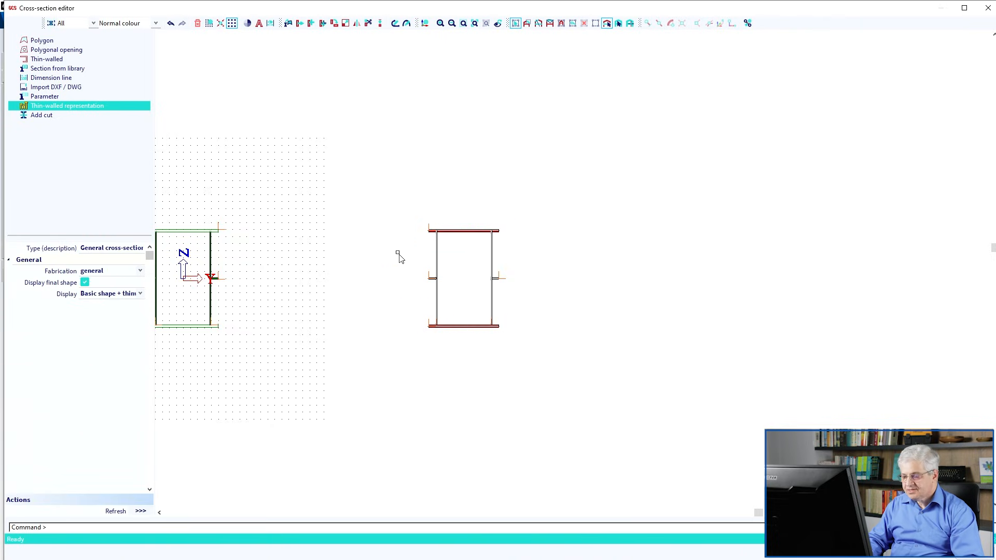
# Step: Move the whole thin-walled representation back onto the original section, using start point 2000 and end point 0
pyautogui.moveTo(414, 216); pyautogui.dragTo(555, 360)
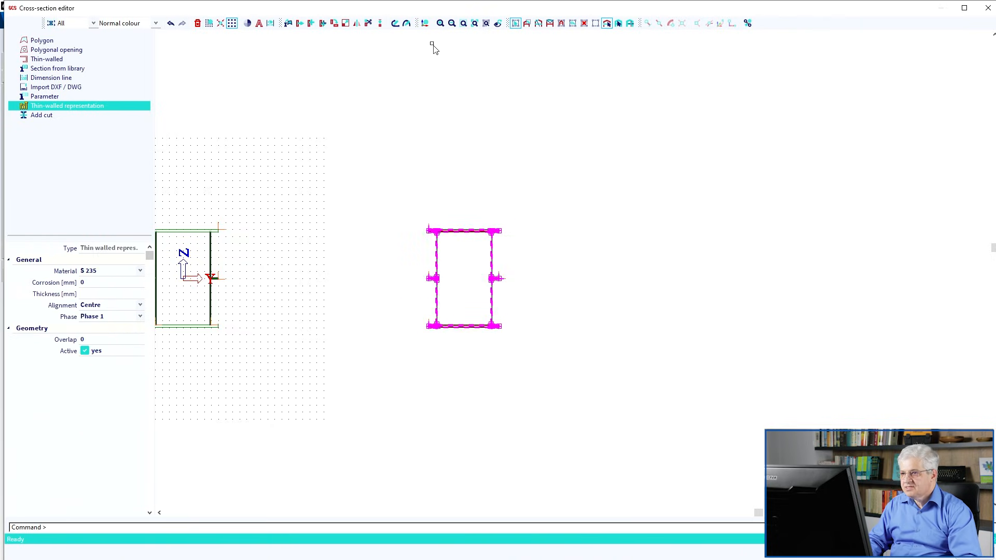
pyautogui.click(299, 25)
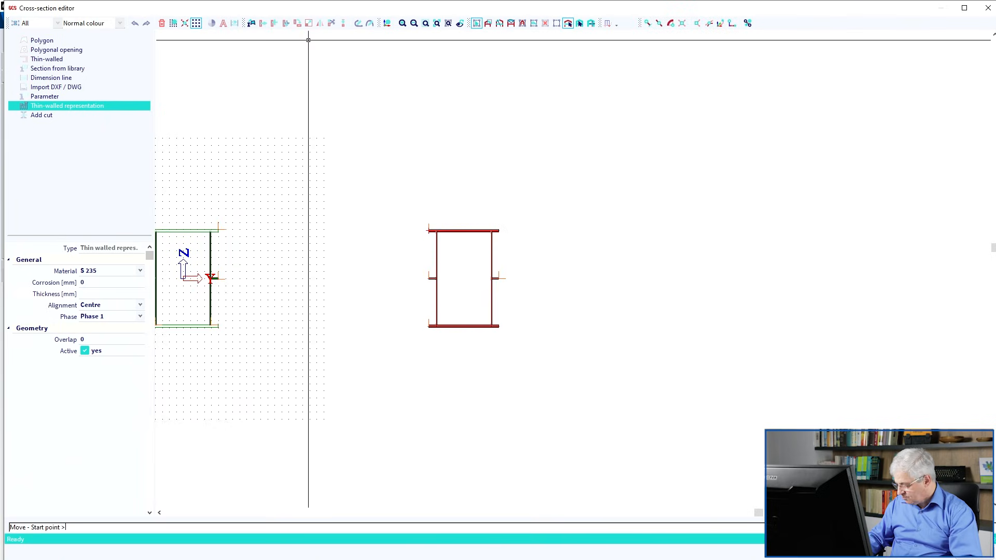
pyautogui.write('2000')
pyautogui.press('Return')
pyautogui.write('0')
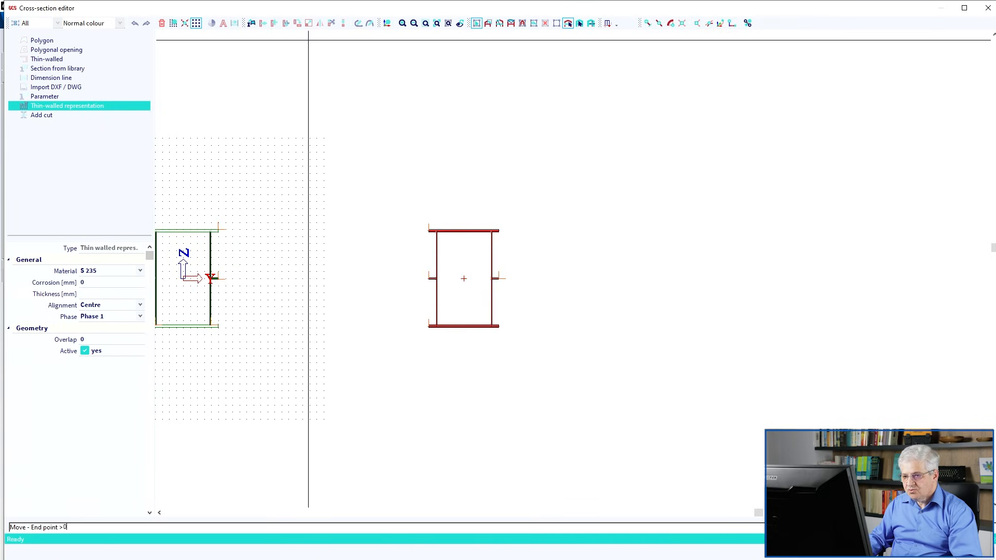
pyautogui.press('Return')
pyautogui.moveTo(260, 249); pyautogui.dragTo(406, 221, button='middle')
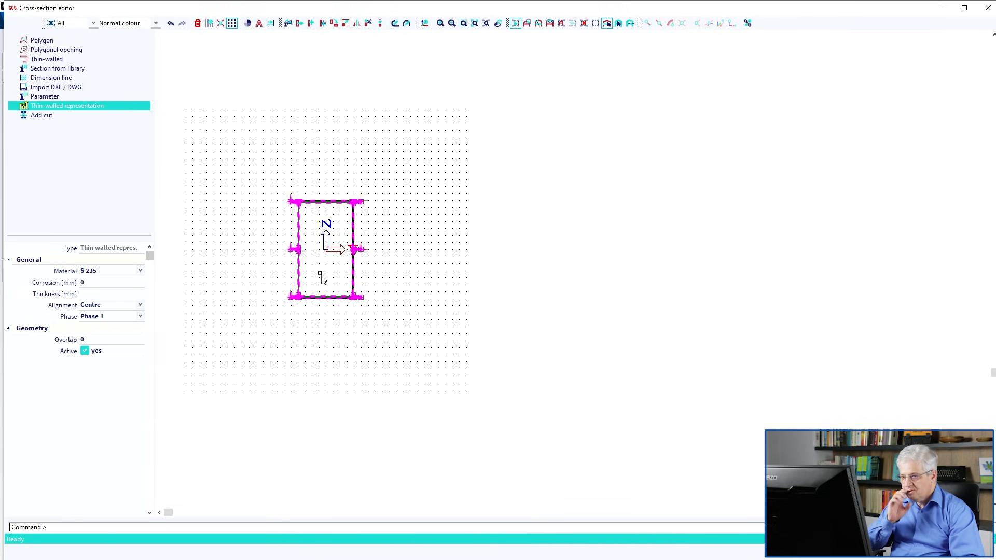
pyautogui.scroll(5, 322, 270)
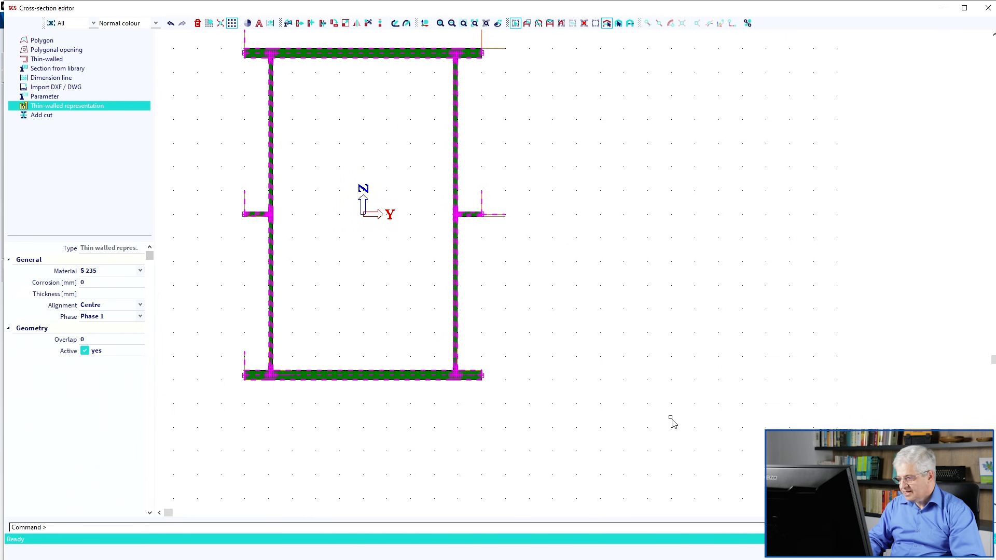
# Step: Accept the edited geometry, leave the cross-section editor and update the cross-section
pyautogui.click(971, 557)
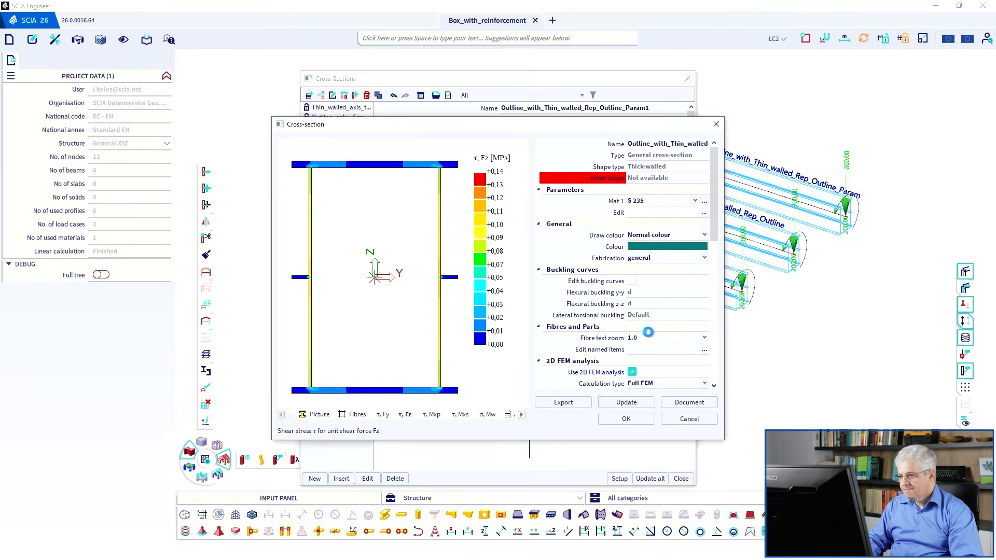
pyautogui.click(644, 401)
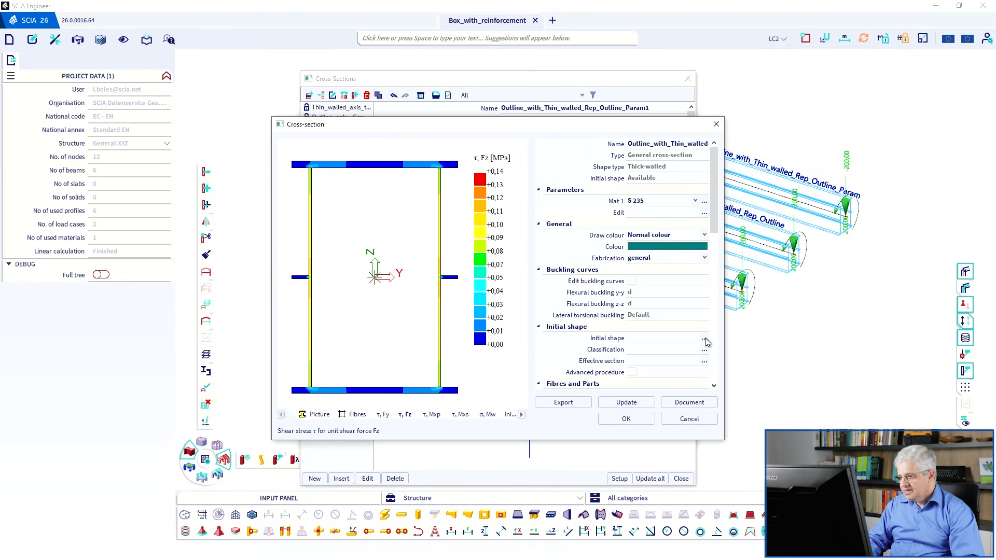
# Step: Open the initial shape table and examine the parts meeting at the upper left web-to-flange joint, then close it
pyautogui.click(704, 338)
pyautogui.scroll(4, 651, 214)
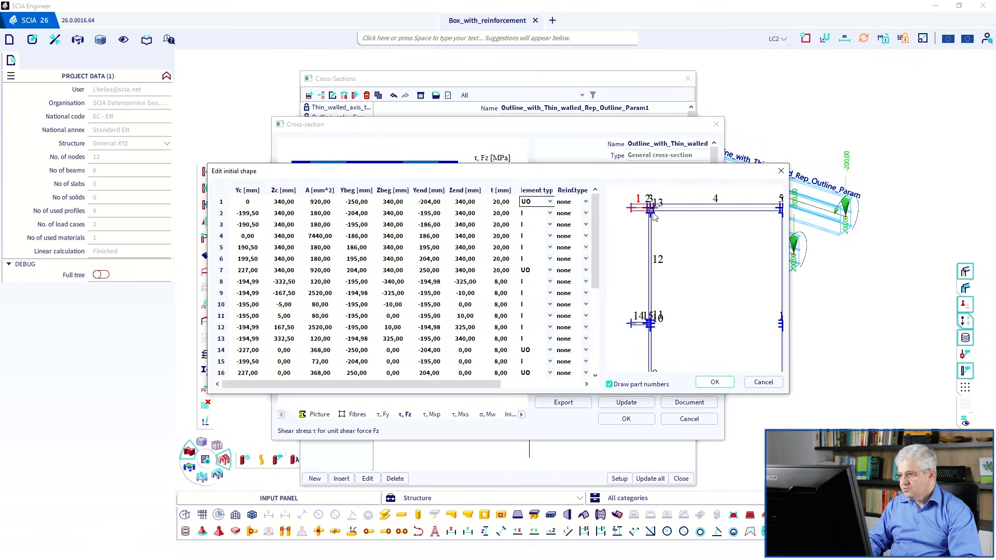
pyautogui.scroll(2, 710, 301)
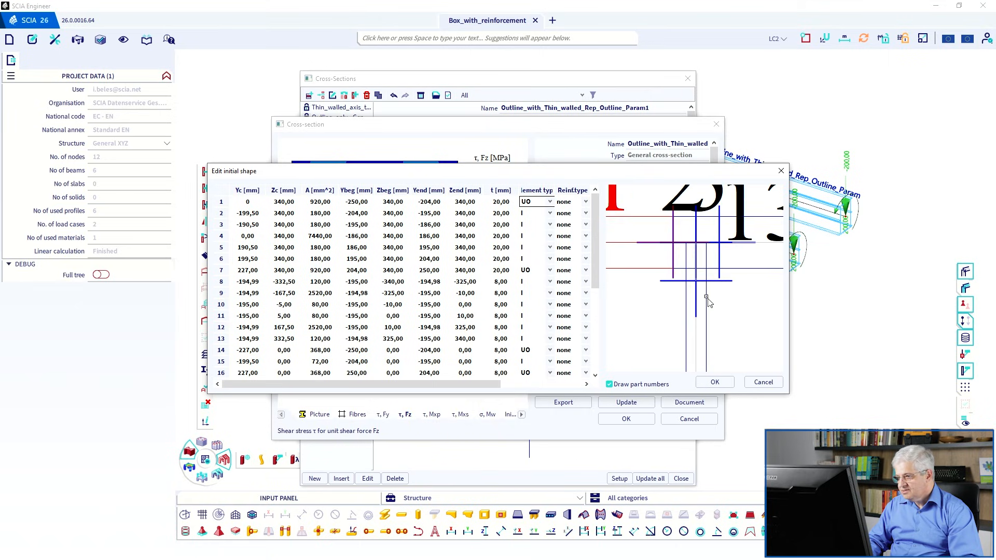
pyautogui.hotkey('ctrl', '2')
pyautogui.moveTo(672, 270); pyautogui.dragTo(704, 282)
pyautogui.moveTo(671, 215); pyautogui.dragTo(675, 318)
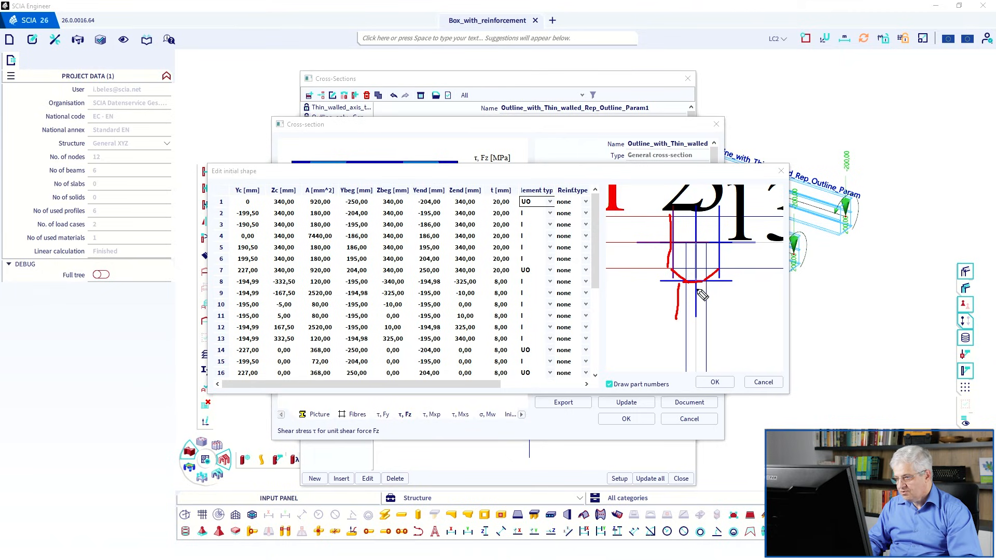
pyautogui.moveTo(712, 284)
pyautogui.mouseDown()
pyautogui.moveTo(703, 336)
pyautogui.moveTo(687, 334)
pyautogui.mouseUp()
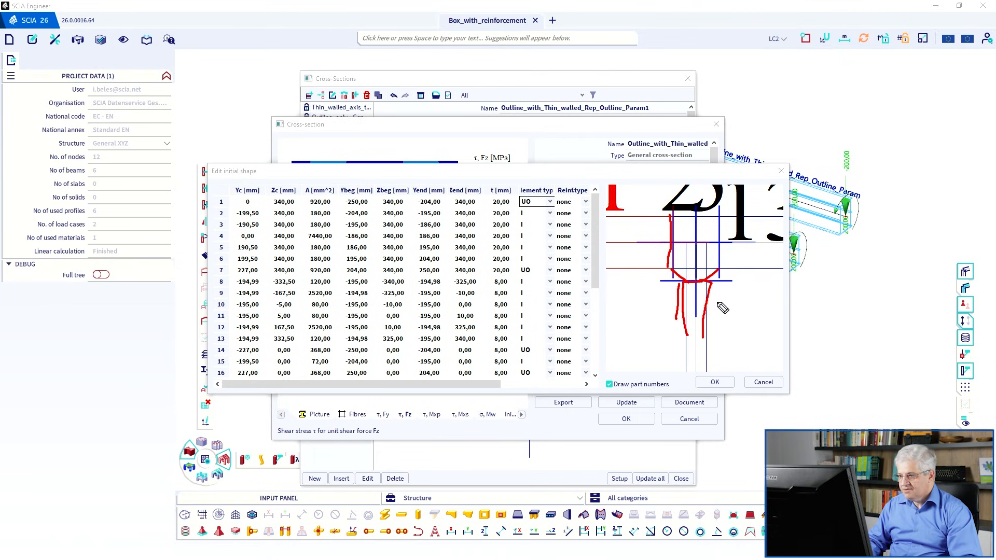
pyautogui.press('Escape')
pyautogui.scroll(-3, 679, 303)
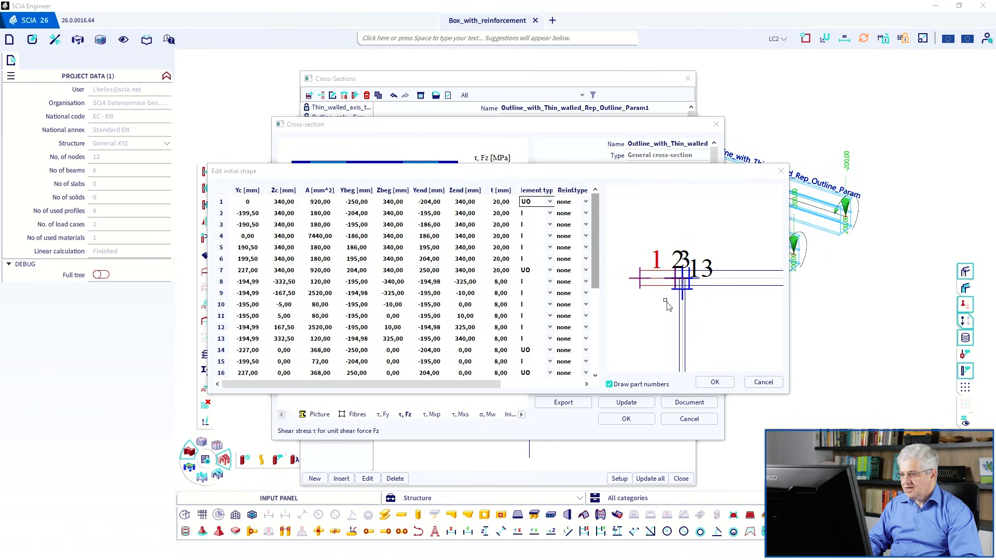
pyautogui.click(727, 293)
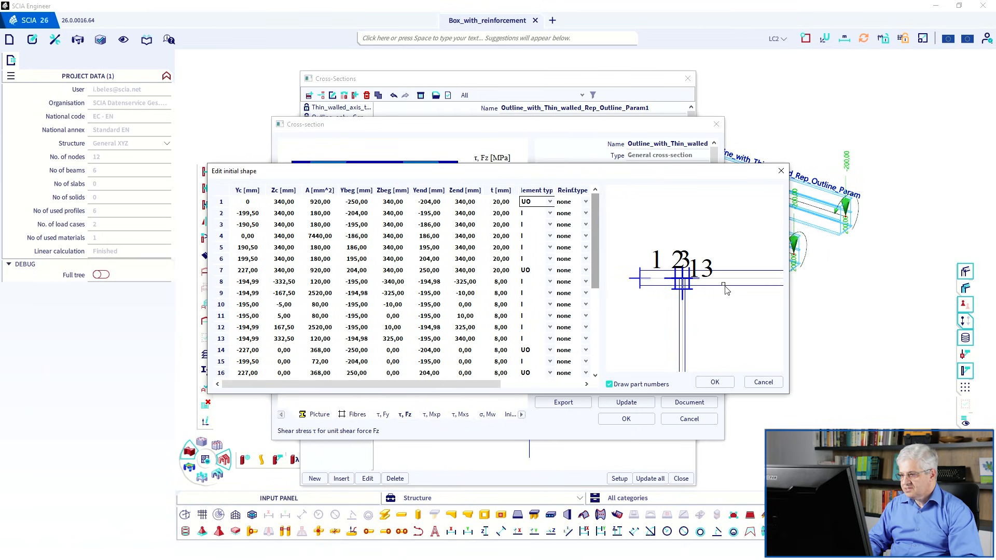
pyautogui.click(723, 286)
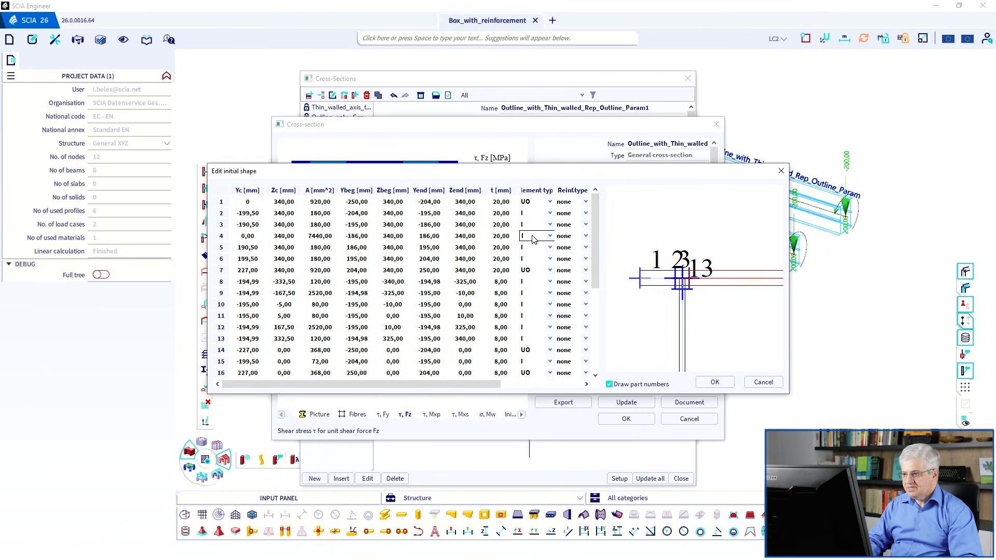
pyautogui.press('Escape')
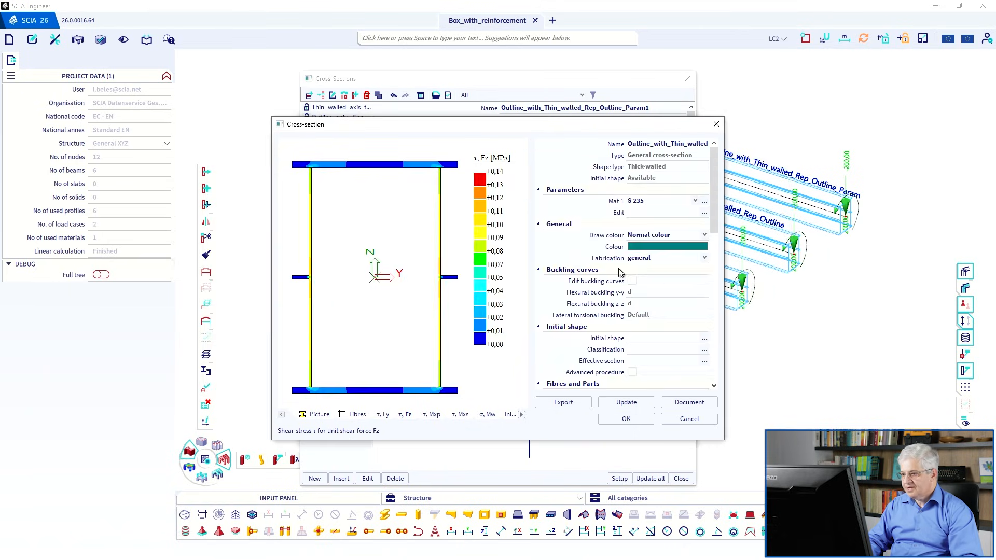
# Step: Reopen the initial shape and set the element type of part 2, at the upper left joint, to F
pyautogui.click(703, 337)
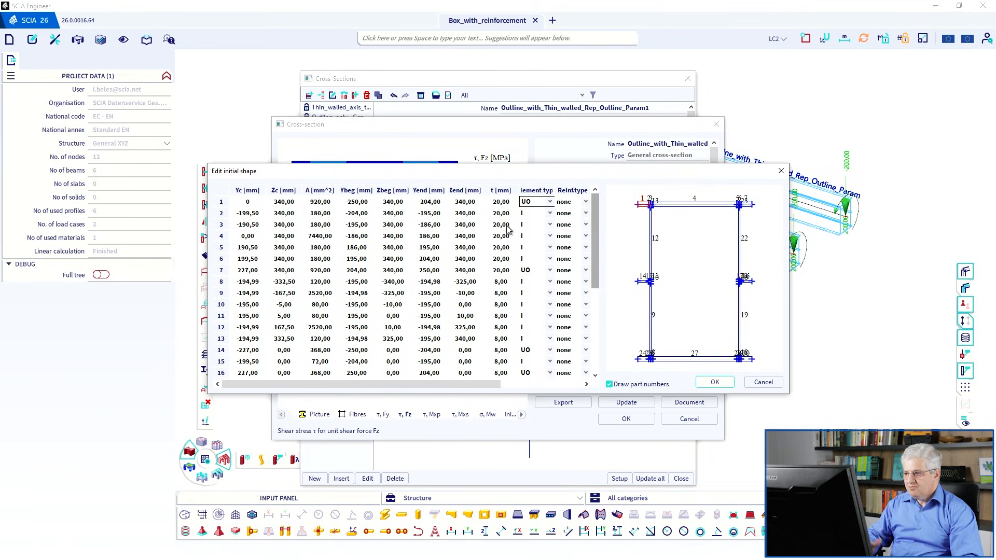
pyautogui.scroll(6, 643, 199)
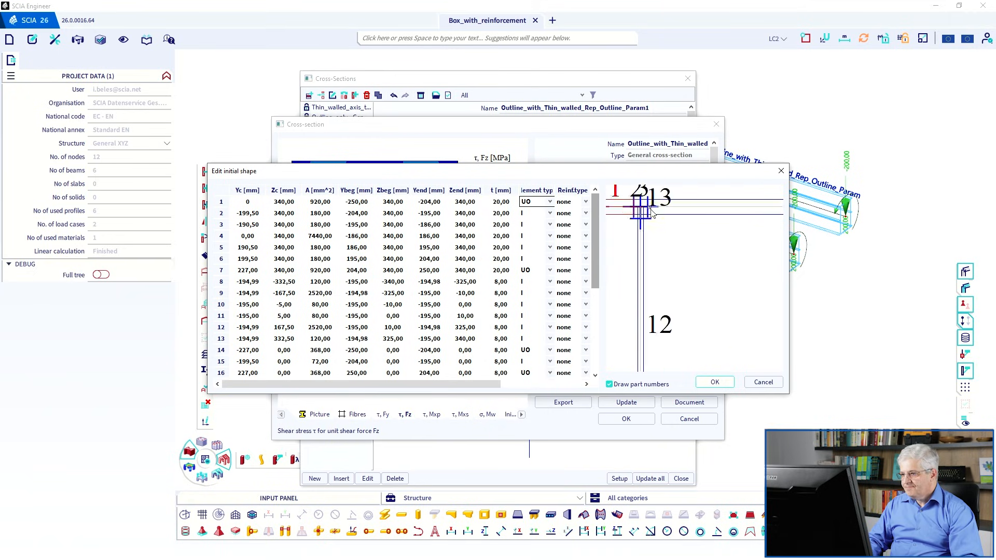
pyautogui.moveTo(722, 286); pyautogui.dragTo(728, 294, button='middle')
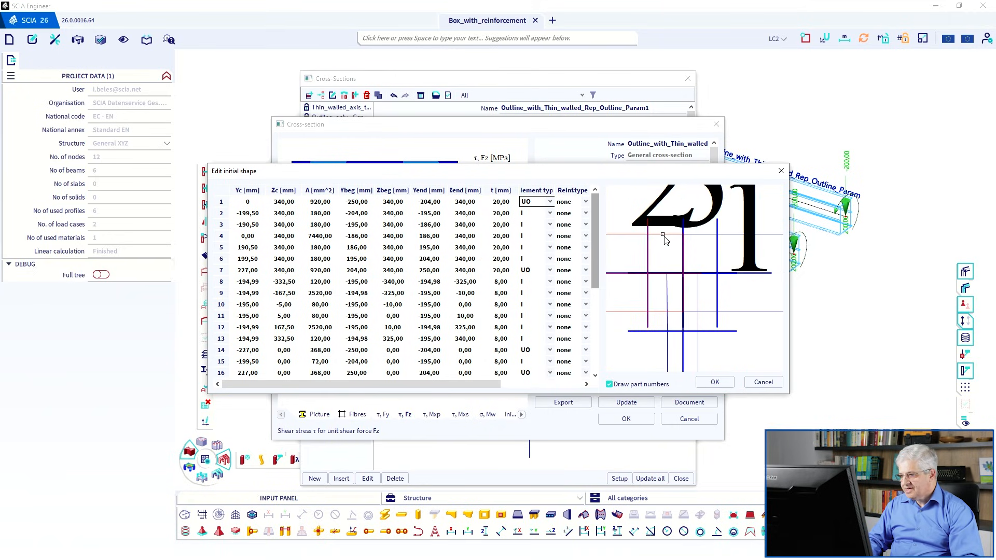
pyautogui.click(662, 234)
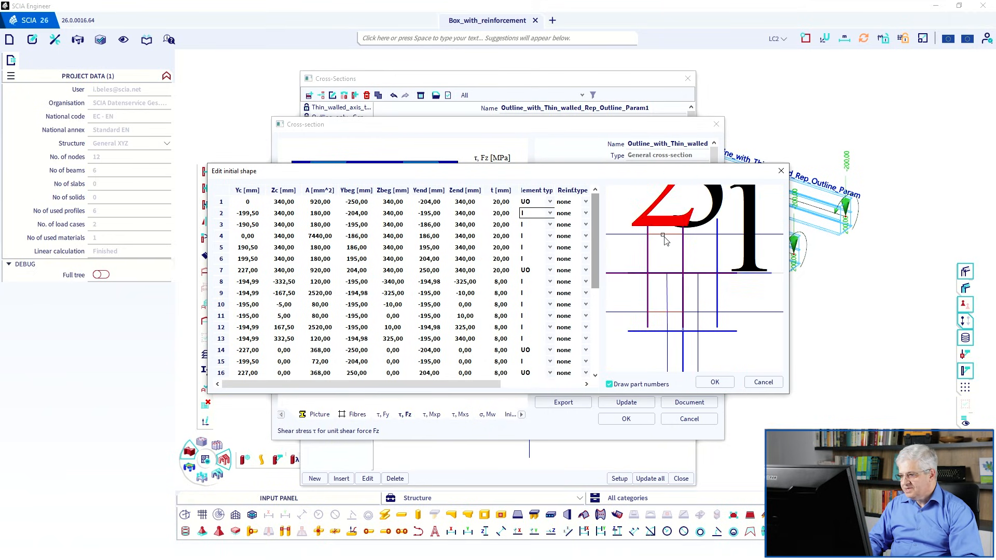
pyautogui.click(550, 213)
pyautogui.click(540, 224)
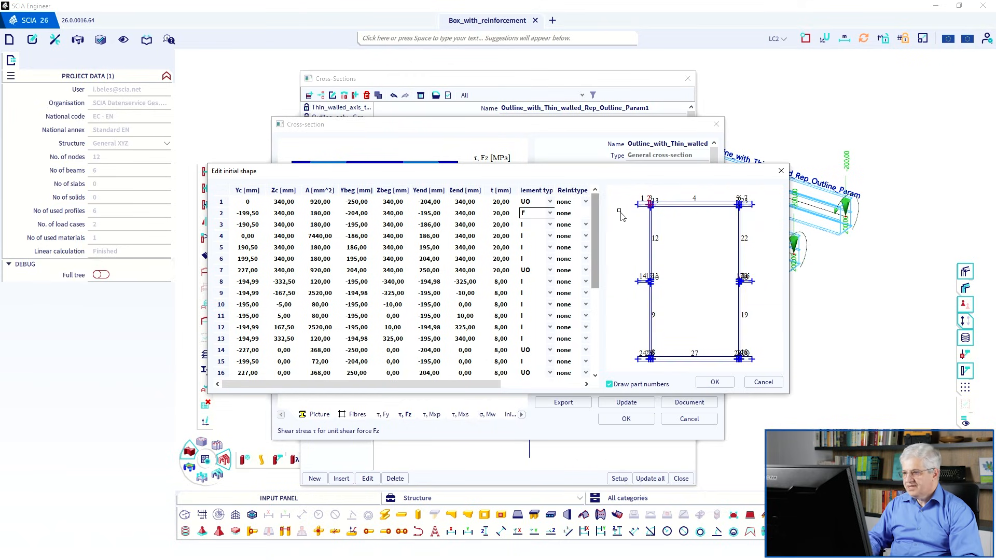
# Step: Set the element type of the short upper flange parts 3 and 5 to F
pyautogui.click(219, 213)
pyautogui.click(219, 226)
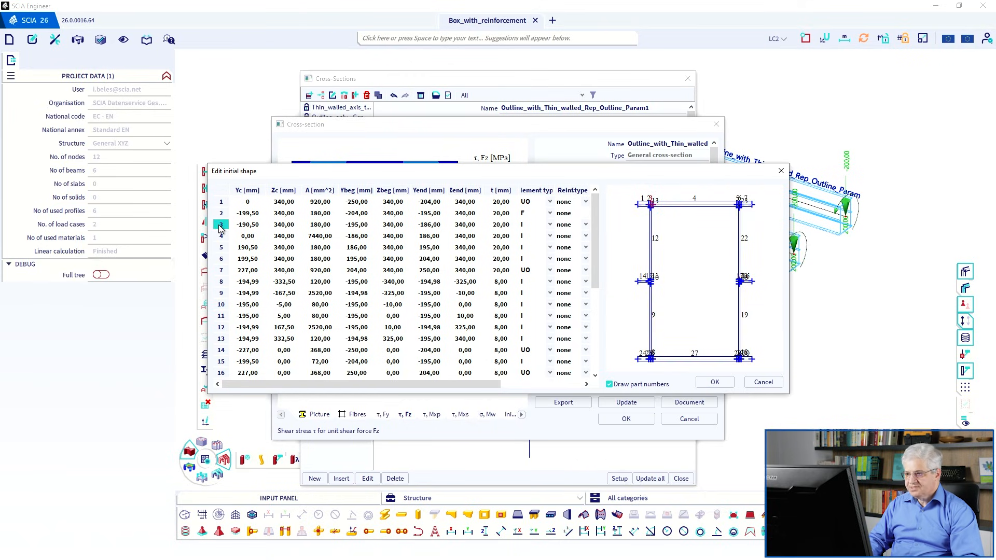
pyautogui.click(548, 224)
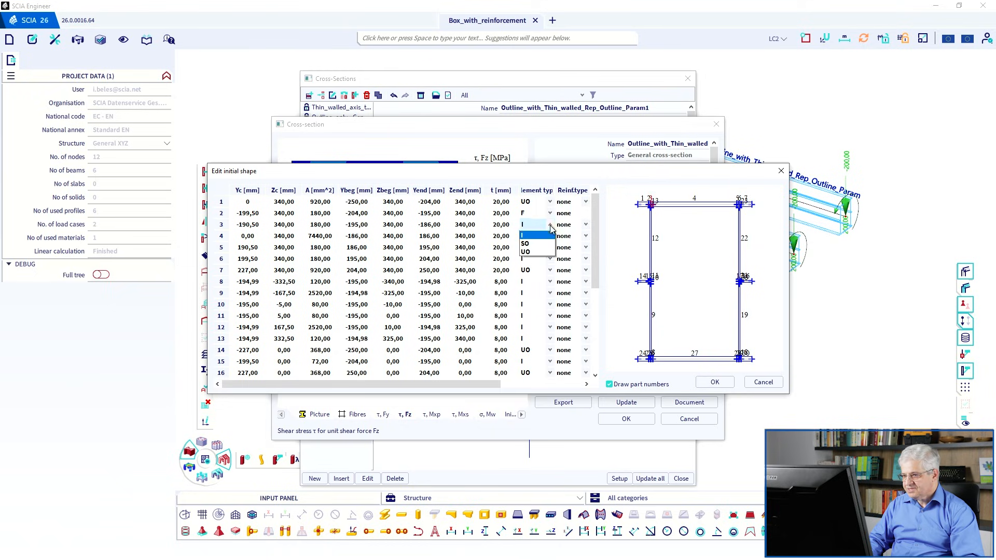
pyautogui.click(539, 235)
pyautogui.click(222, 236)
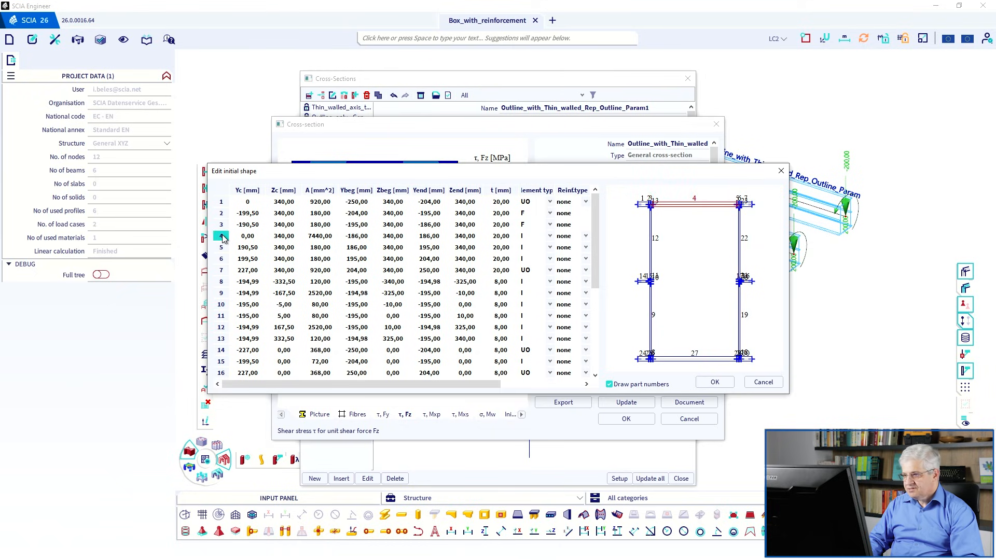
pyautogui.click(221, 248)
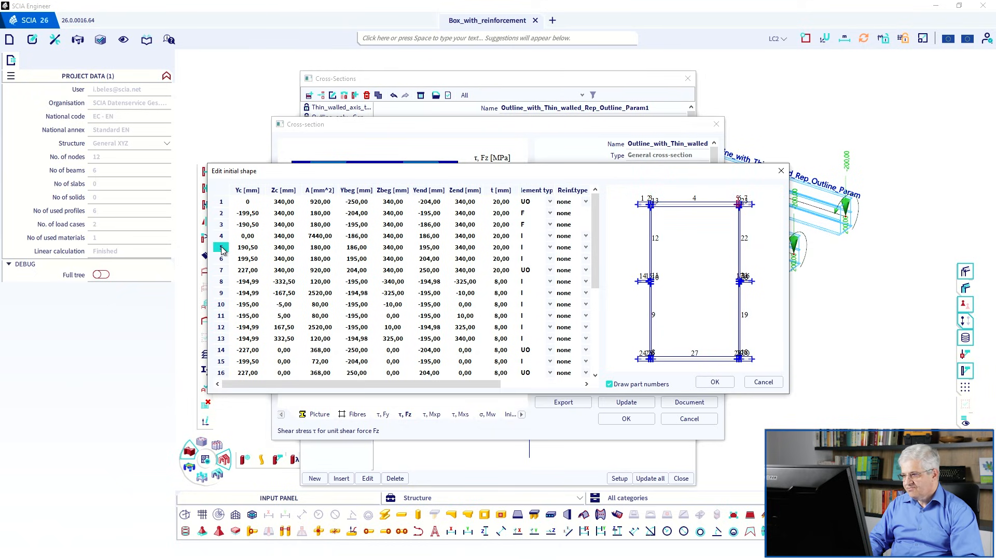
pyautogui.click(549, 247)
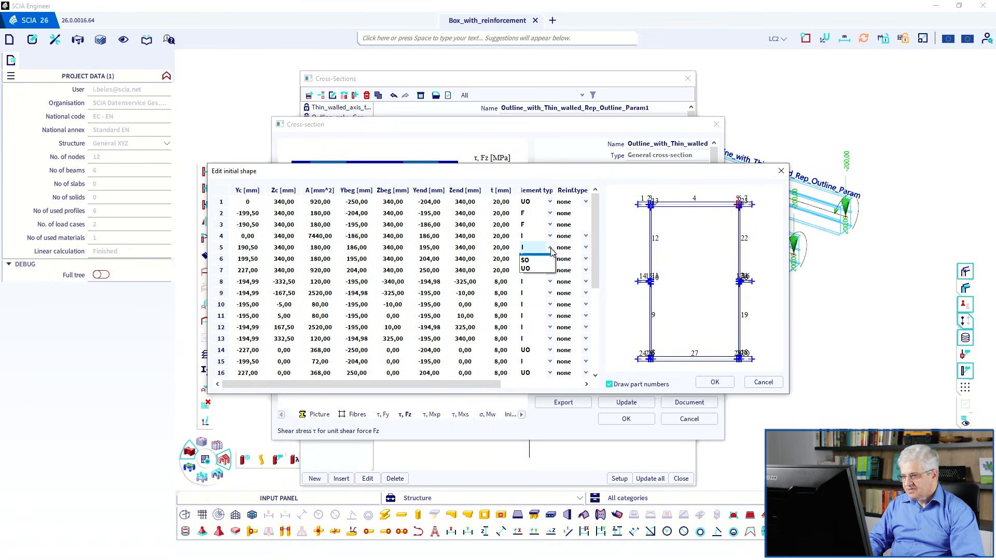
pyautogui.click(539, 259)
# Step: Set the element type of part 6 in the upper flange and part 8 at the lower left web end to F
pyautogui.click(220, 261)
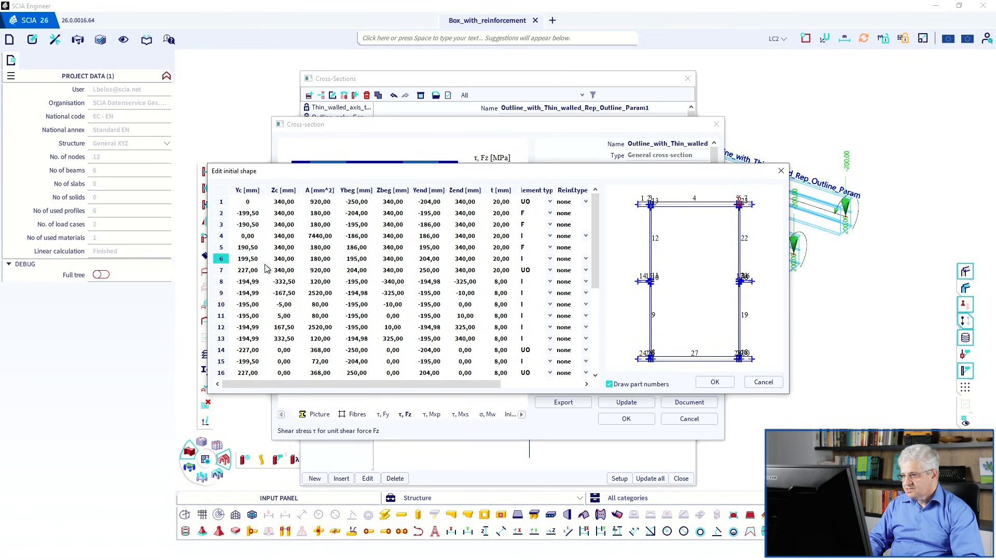
pyautogui.click(550, 260)
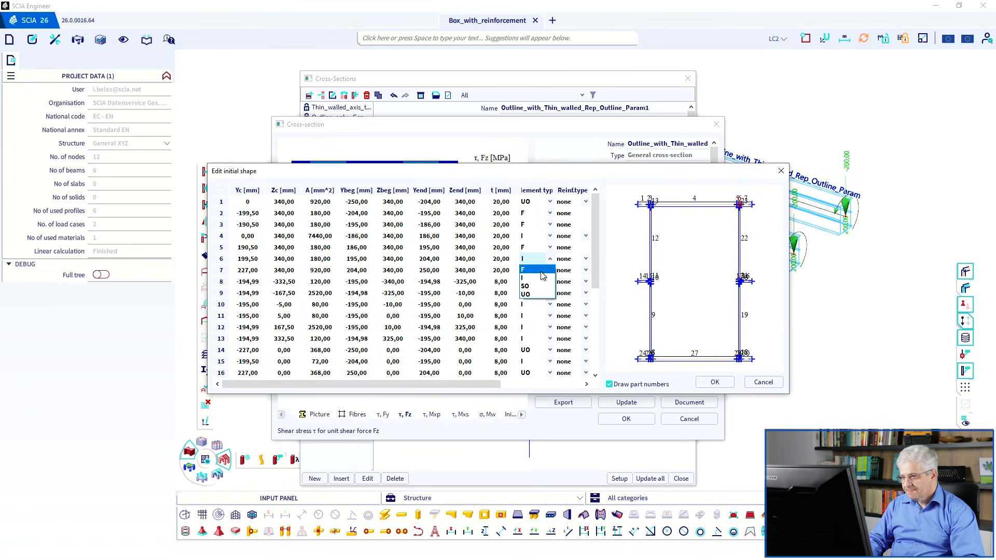
pyautogui.click(535, 265)
pyautogui.click(220, 283)
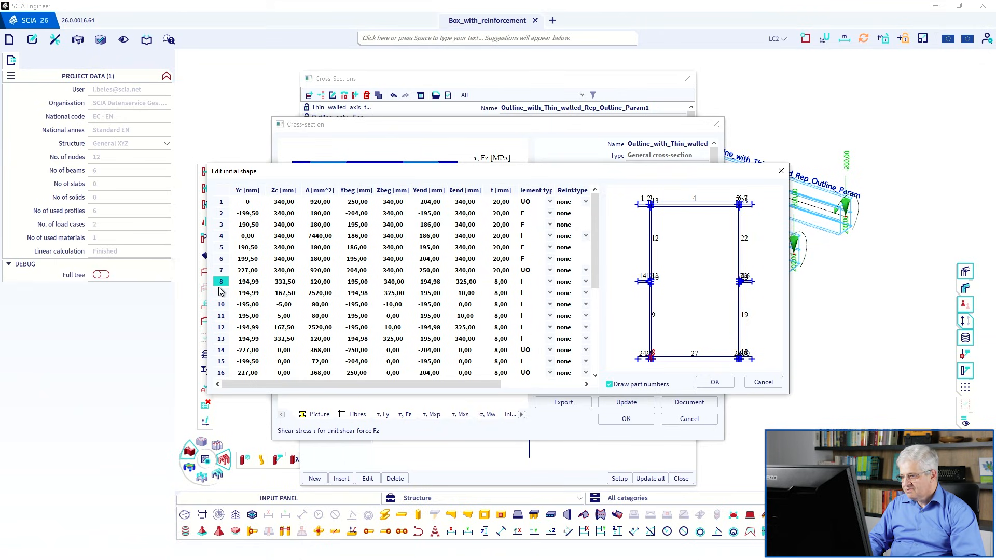
pyautogui.click(550, 283)
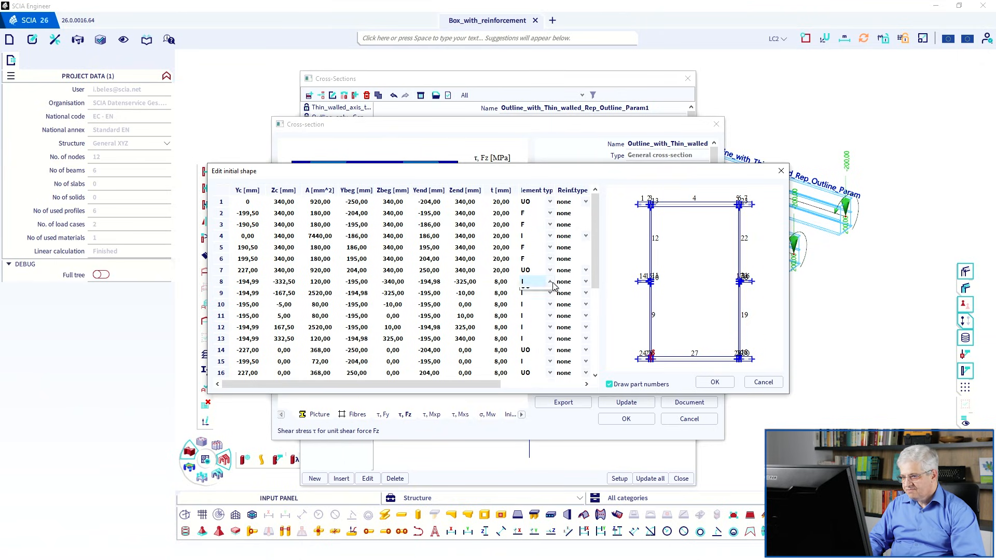
pyautogui.click(540, 289)
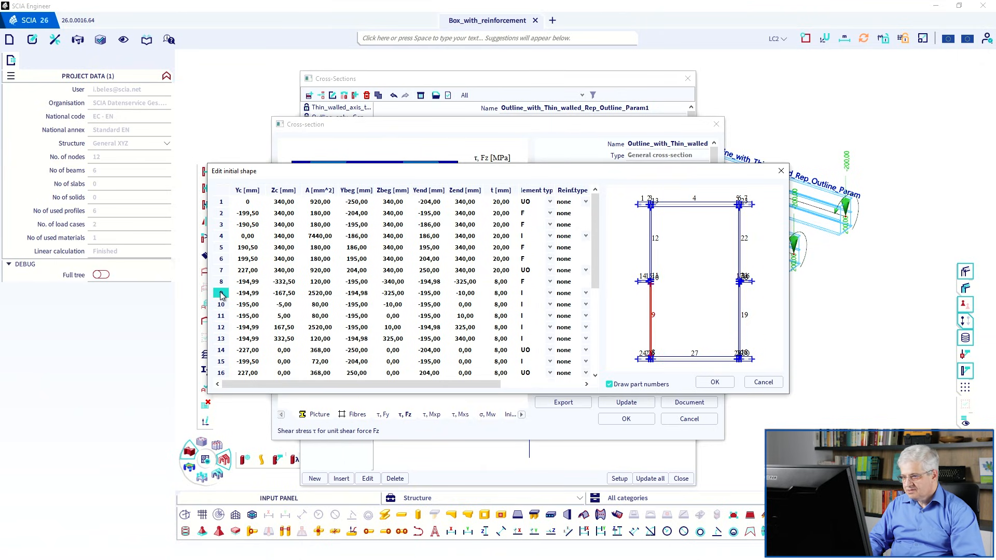
# Step: Highlight parts 7 to 10 of the initial shape to locate them in the section preview
pyautogui.click(221, 283)
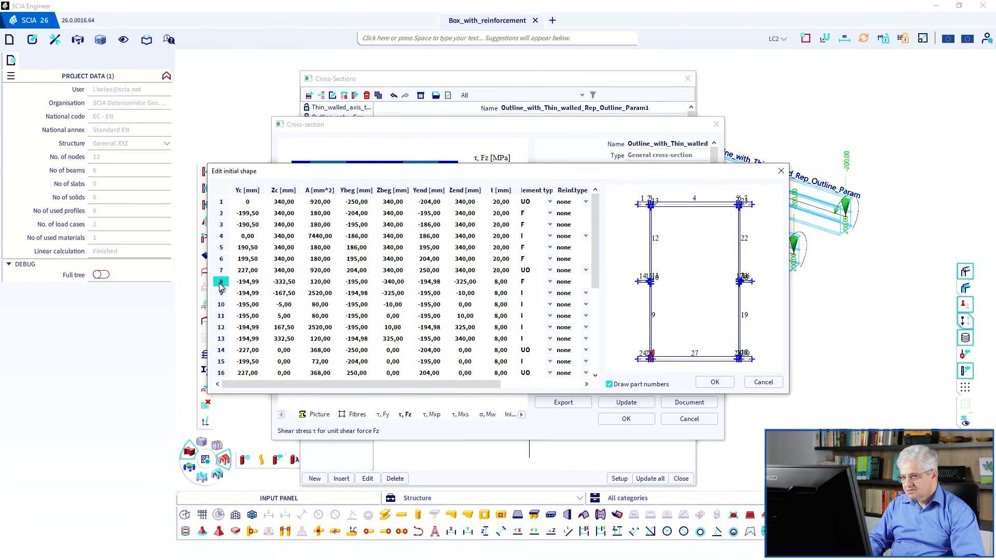
pyautogui.click(222, 293)
pyautogui.click(222, 271)
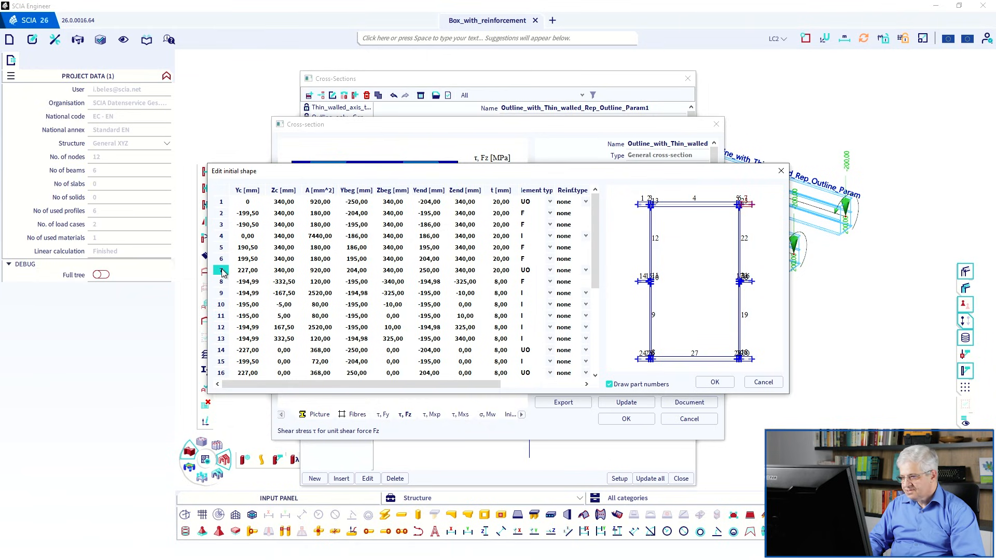
pyautogui.click(221, 283)
pyautogui.click(222, 294)
pyautogui.click(223, 305)
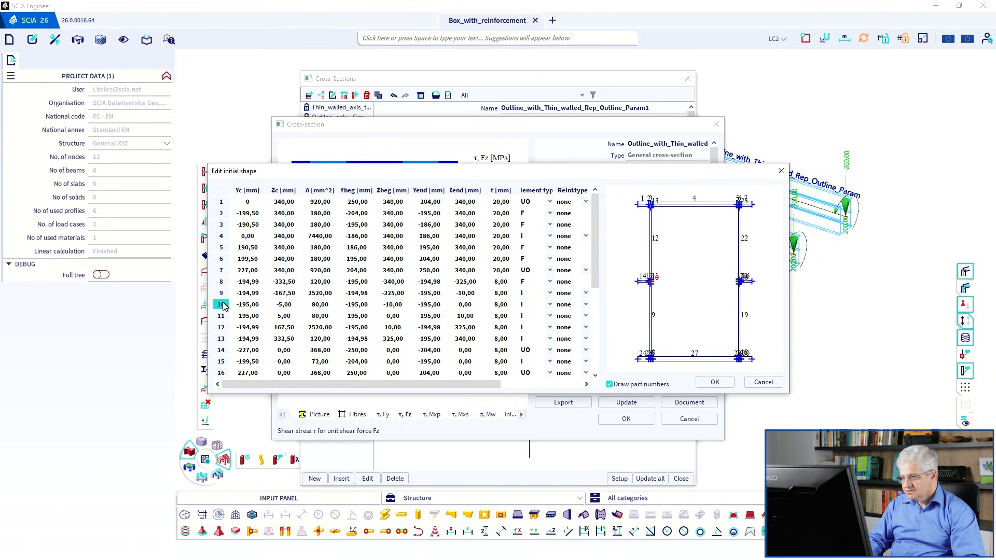
# Step: Set the element type of parts 10 and 11 to F in the initial shape table
pyautogui.click(555, 306)
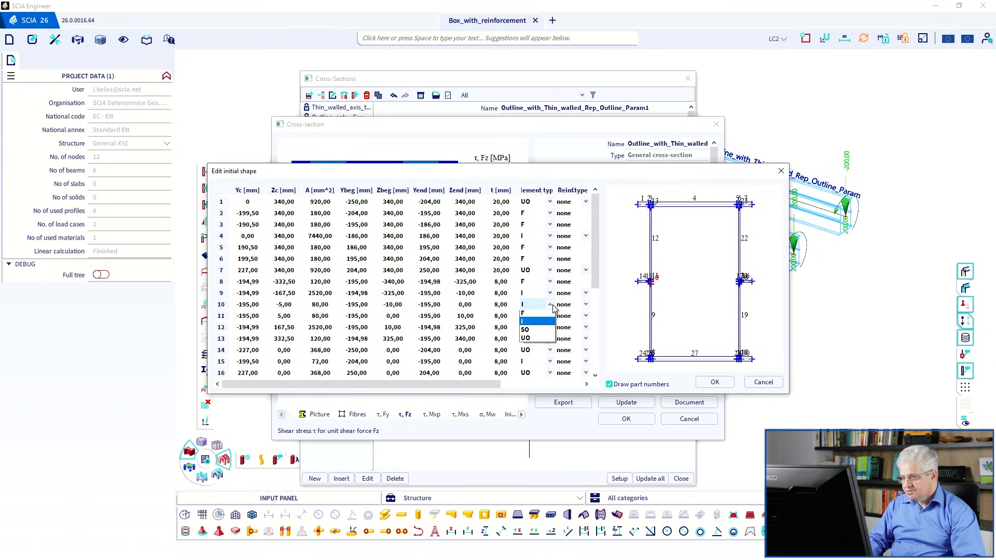
pyautogui.click(536, 316)
pyautogui.click(222, 316)
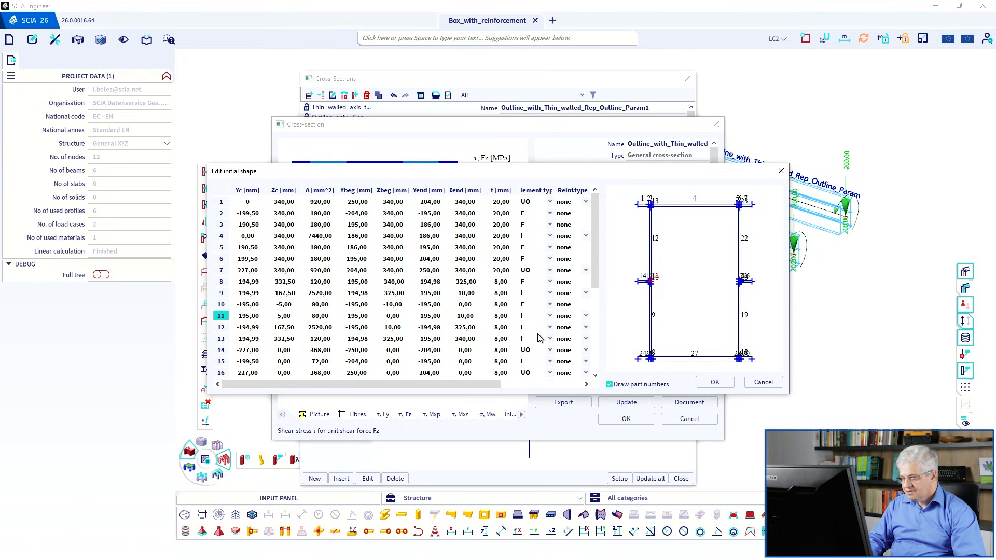
pyautogui.click(550, 317)
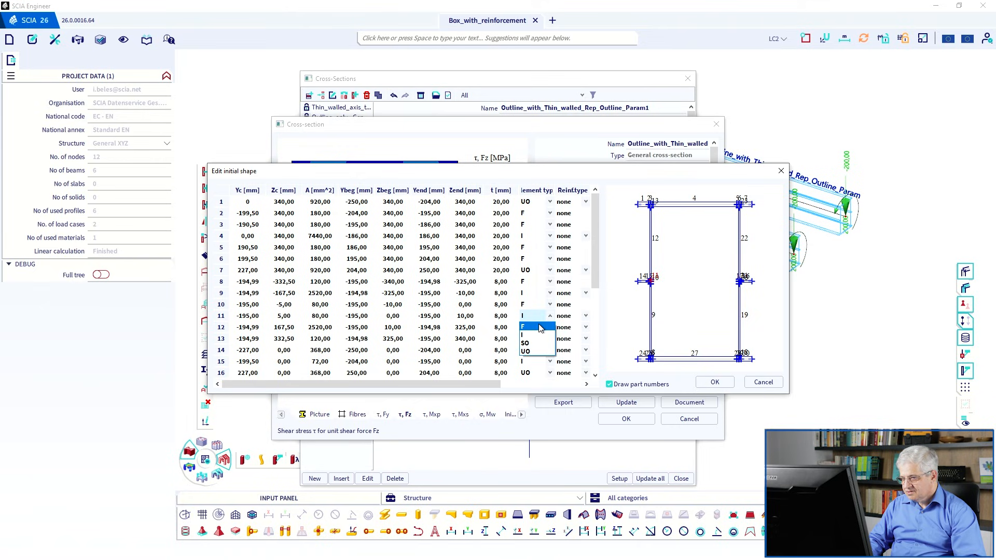
pyautogui.click(534, 327)
# Step: Check parts 12 and 14 in the preview and set the element type of parts 13 and 15 to F
pyautogui.click(222, 327)
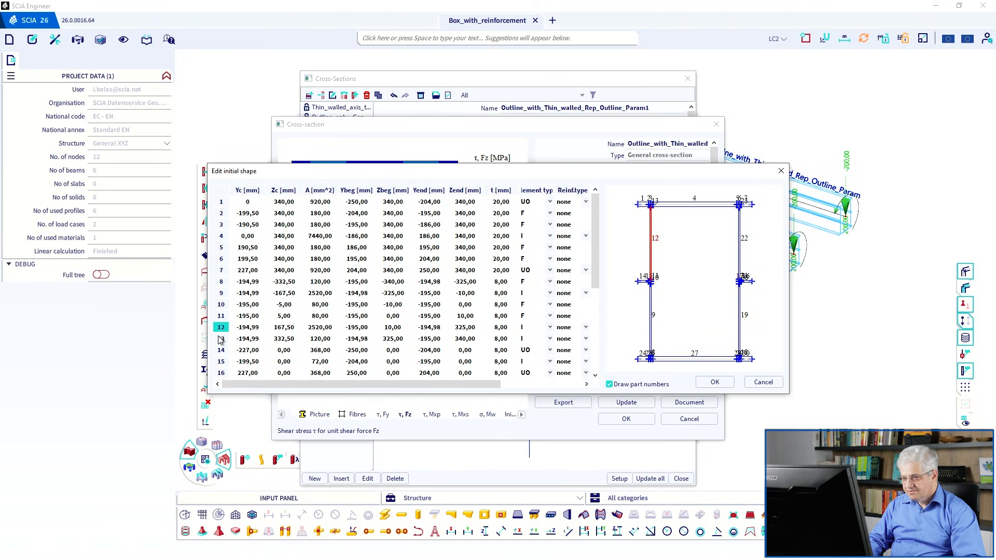
pyautogui.click(221, 339)
pyautogui.click(534, 339)
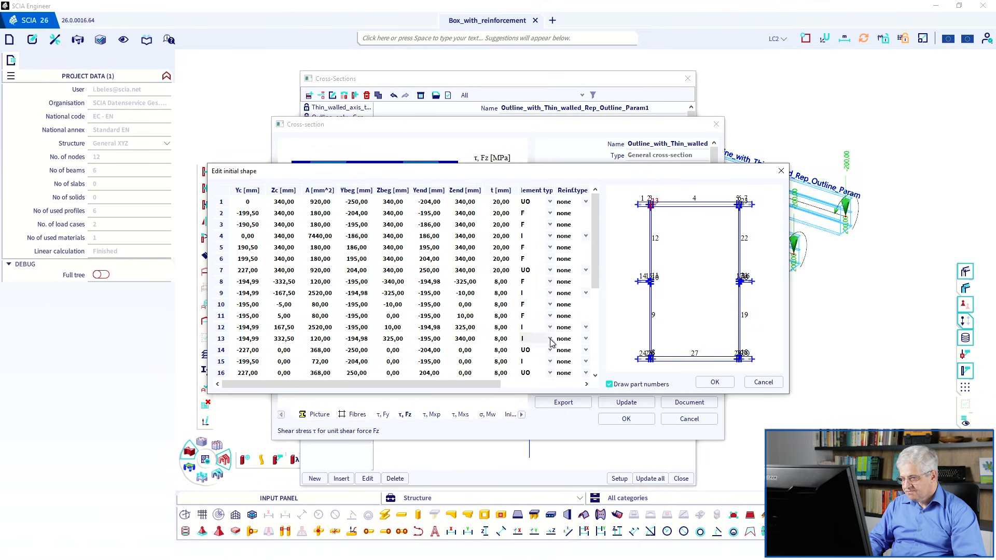
pyautogui.click(550, 338)
pyautogui.click(524, 352)
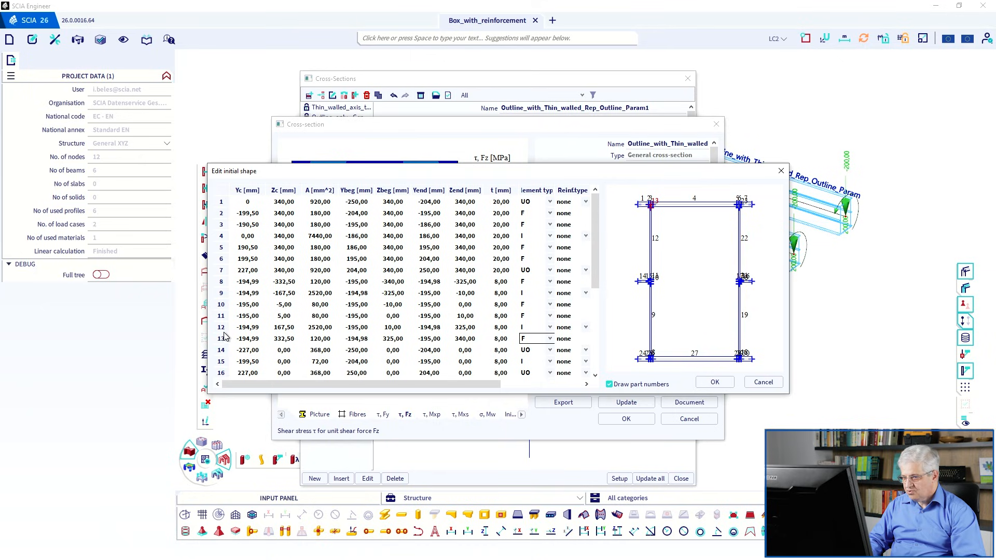
pyautogui.click(222, 350)
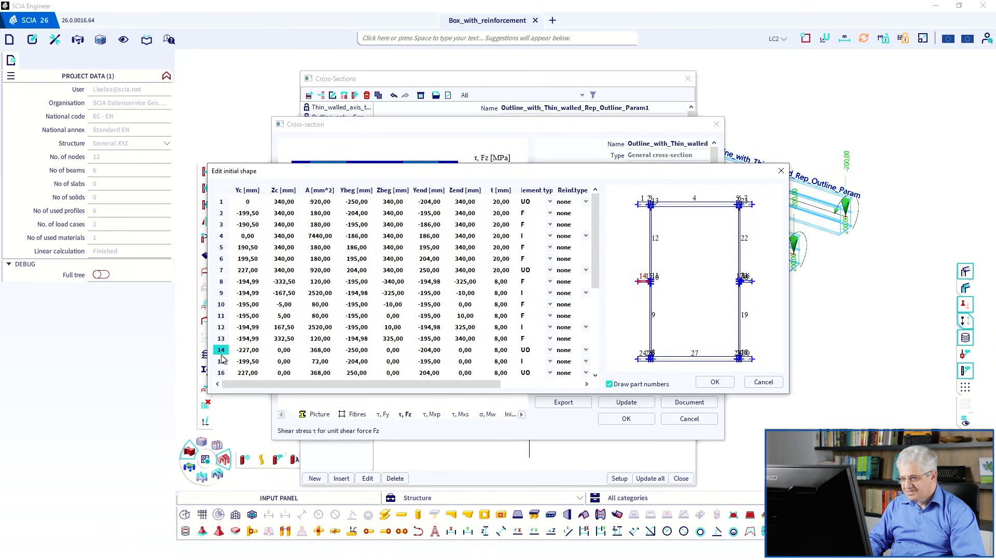
pyautogui.click(222, 362)
pyautogui.click(540, 362)
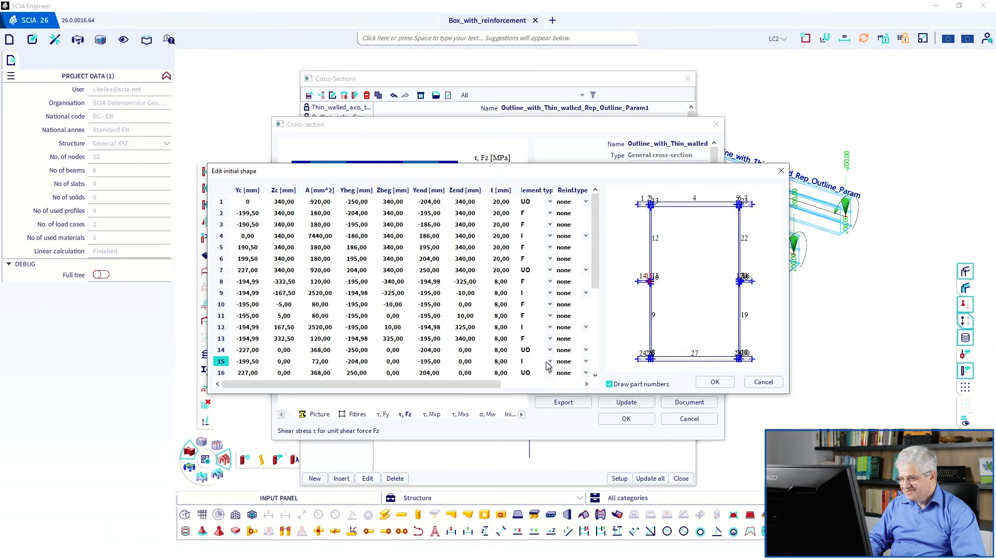
pyautogui.click(549, 362)
pyautogui.click(540, 374)
# Step: Check part 16 in the preview and set the element type of parts 17 and 18 to F
pyautogui.moveTo(595, 280); pyautogui.dragTo(597, 339)
pyautogui.click(222, 260)
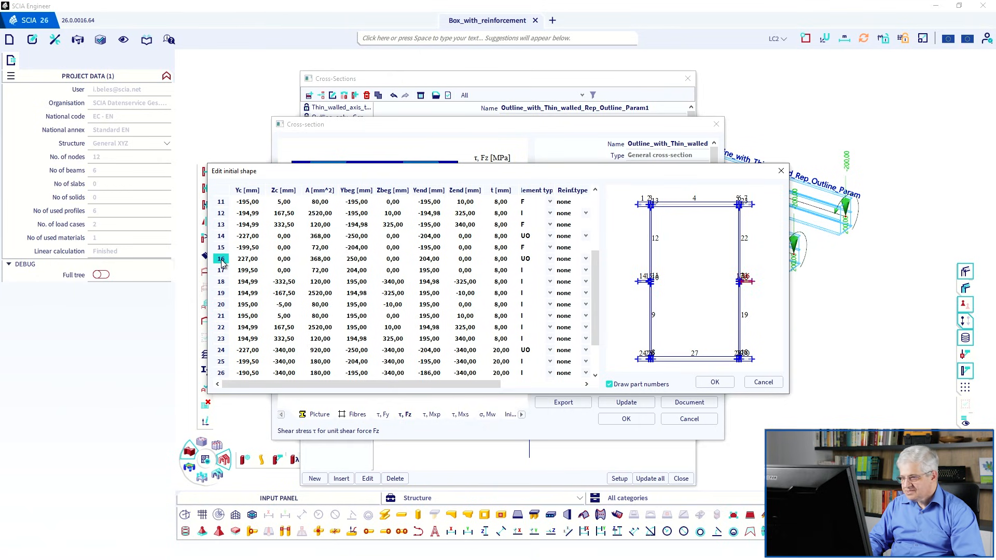
pyautogui.click(222, 272)
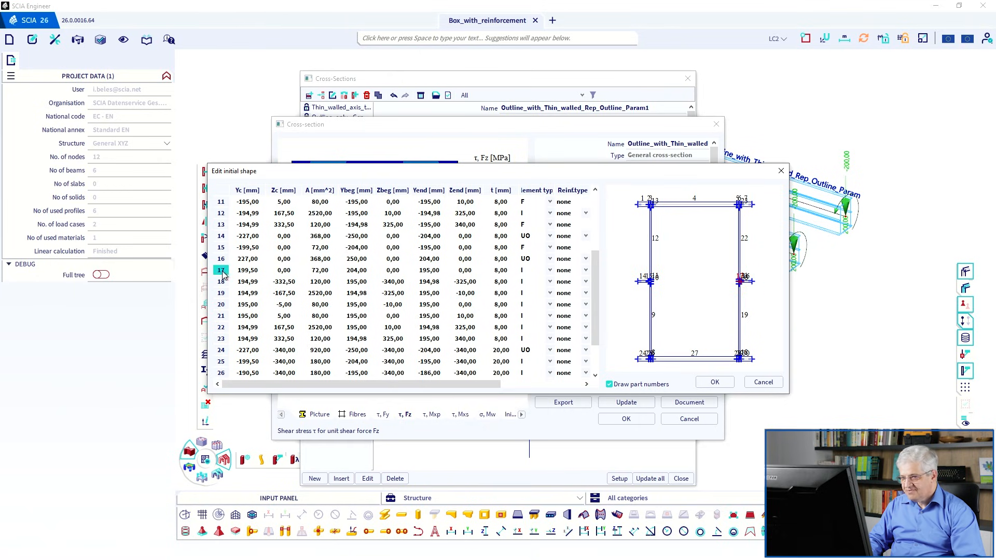
pyautogui.click(550, 270)
pyautogui.click(525, 282)
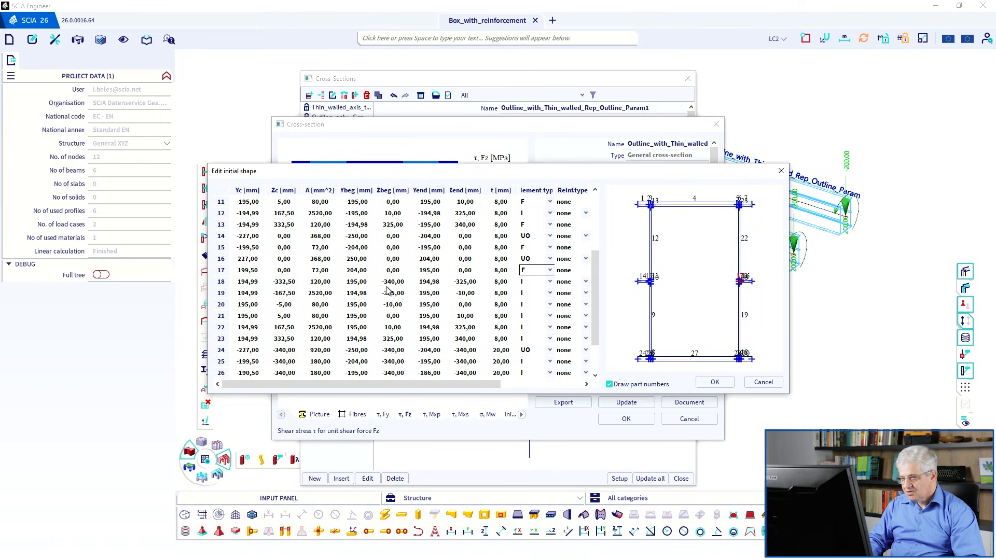
pyautogui.click(222, 283)
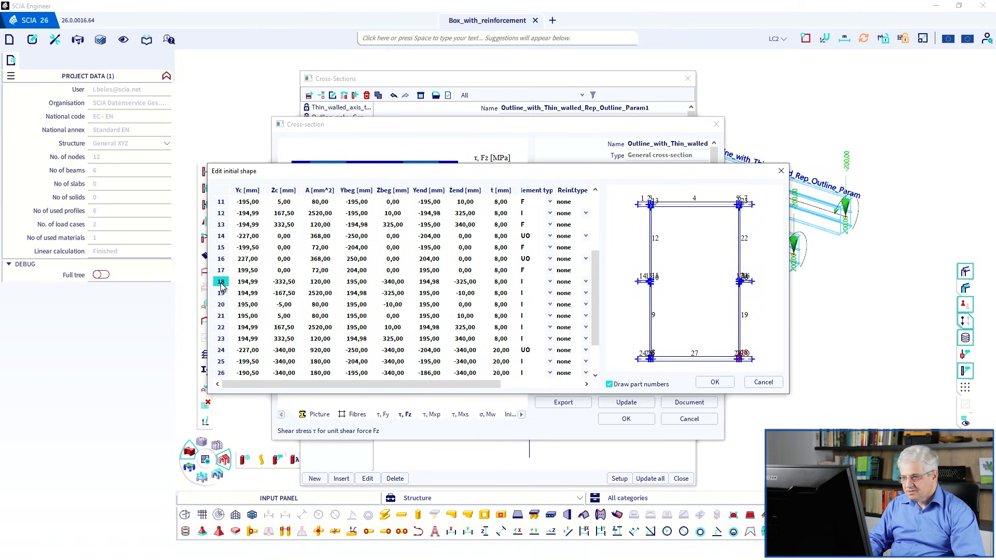
pyautogui.click(550, 282)
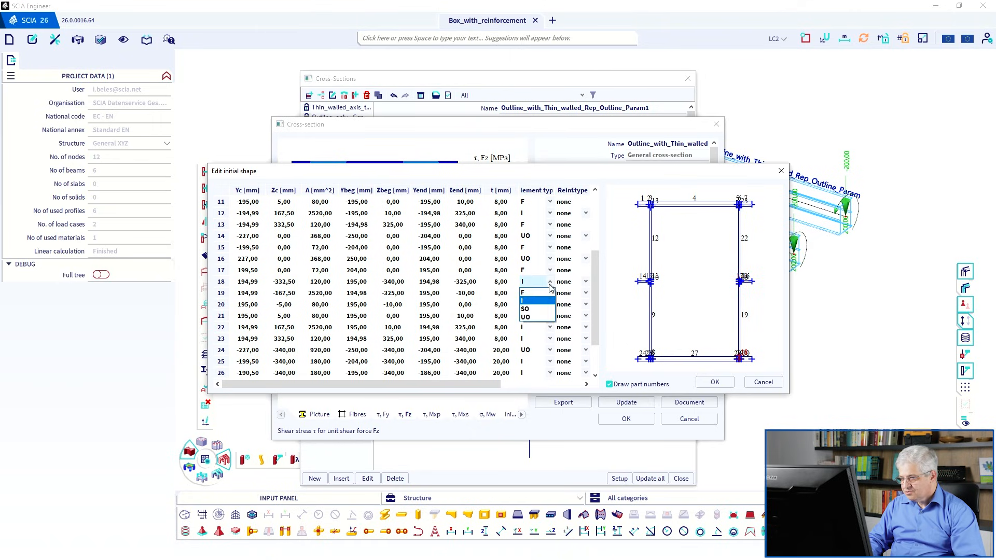
pyautogui.click(527, 294)
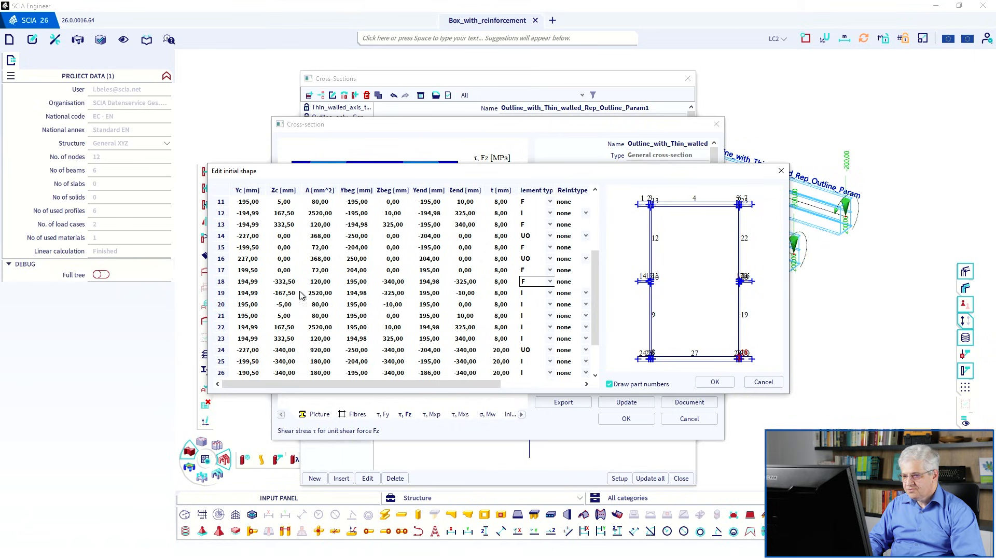
# Step: Check part 19 in the preview and set the element type of parts 20 and 21 to F
pyautogui.click(221, 294)
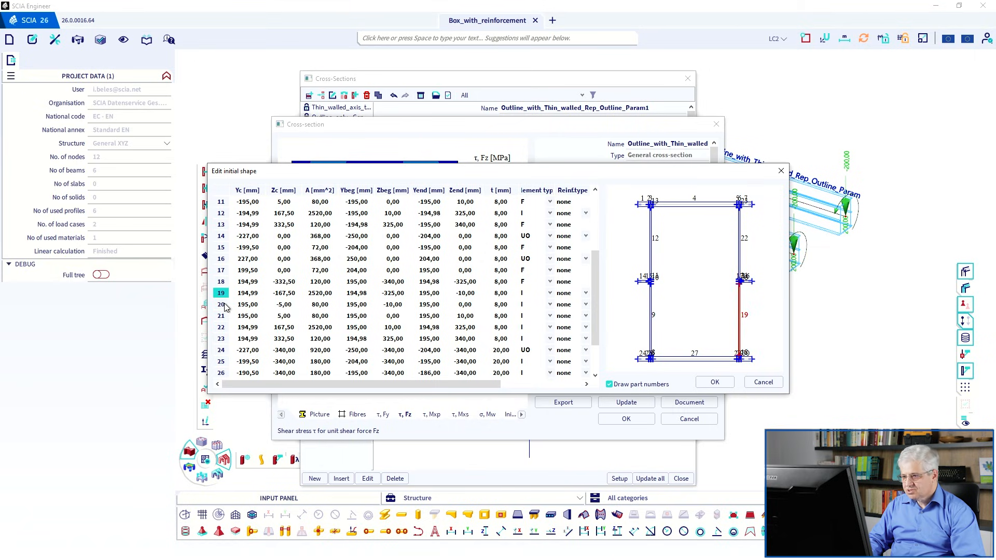
pyautogui.click(221, 305)
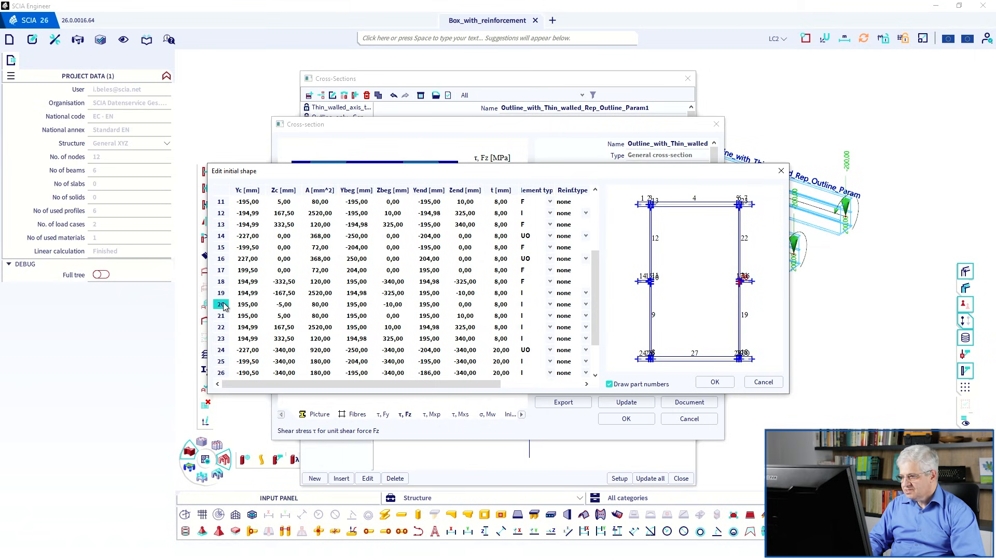
pyautogui.click(546, 305)
pyautogui.click(534, 318)
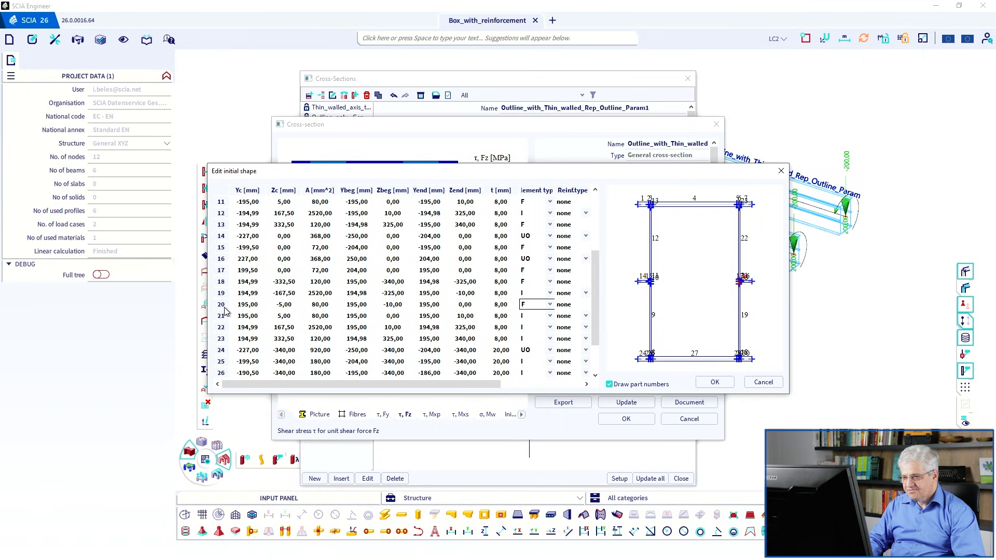
pyautogui.click(222, 316)
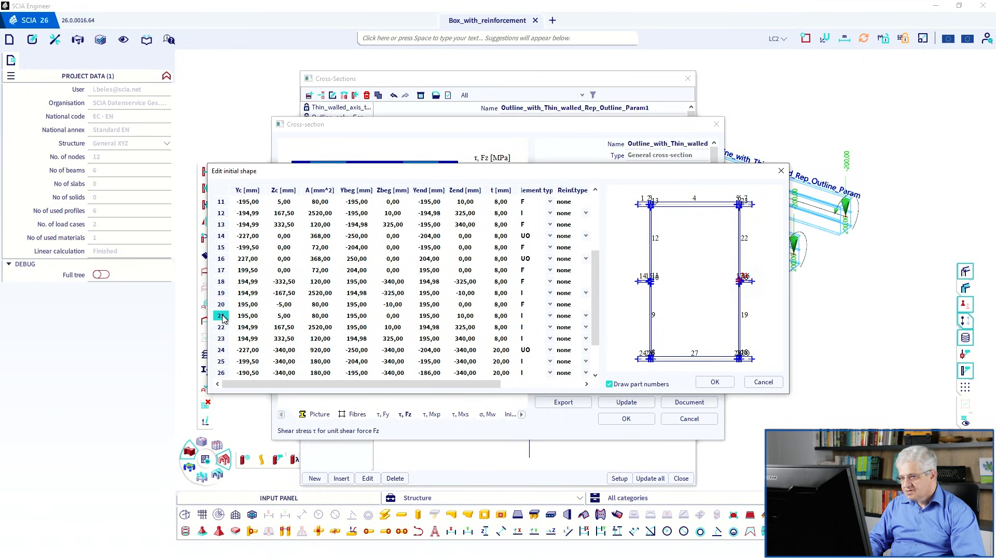
pyautogui.click(549, 317)
pyautogui.click(534, 328)
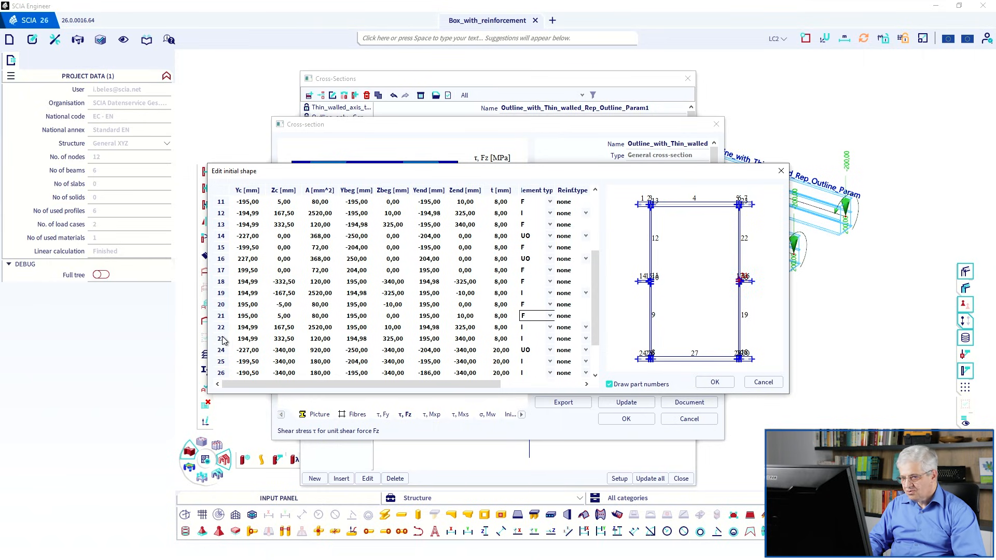
# Step: Check parts 22 and 24 in the preview and set the element type of parts 23 and 25 to F
pyautogui.click(222, 328)
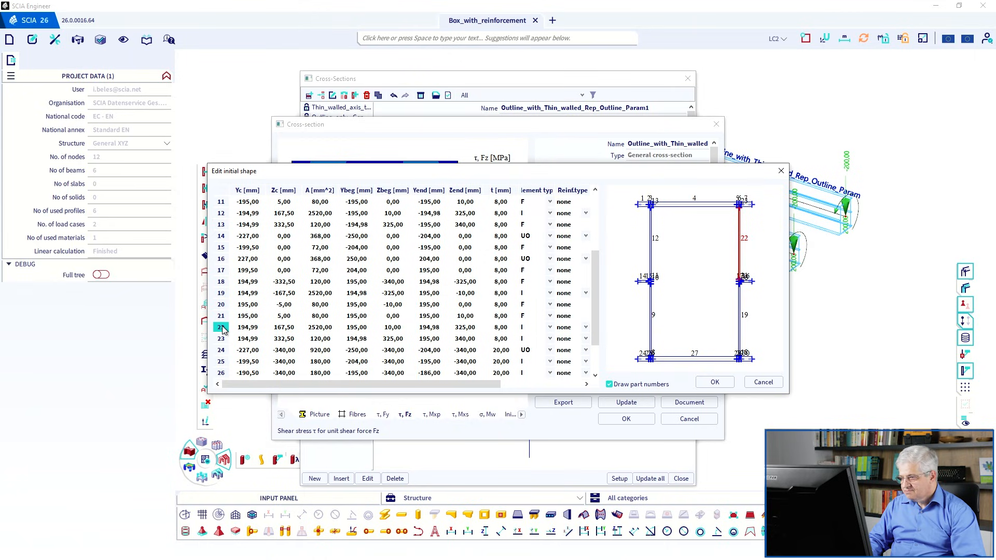
pyautogui.click(221, 340)
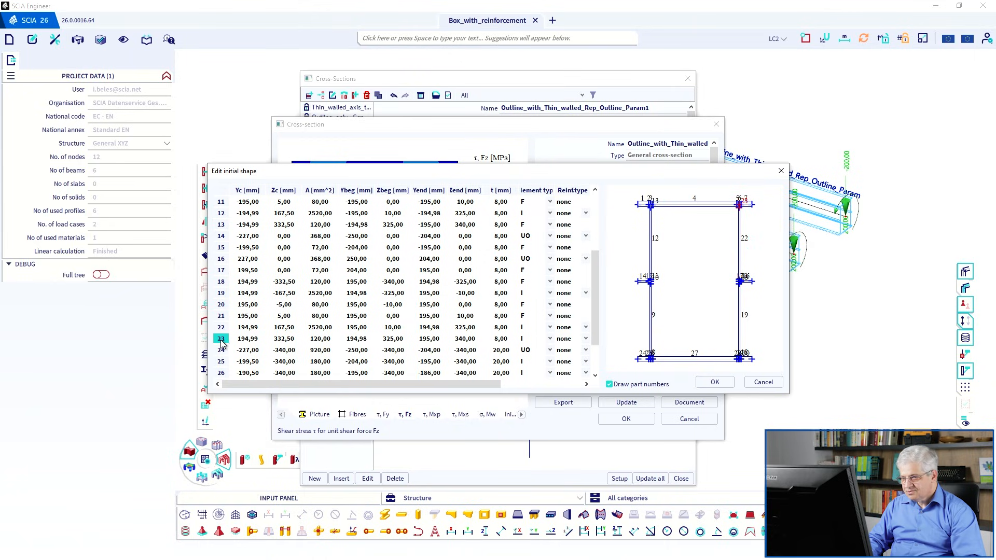
pyautogui.click(549, 339)
pyautogui.click(534, 350)
pyautogui.click(221, 351)
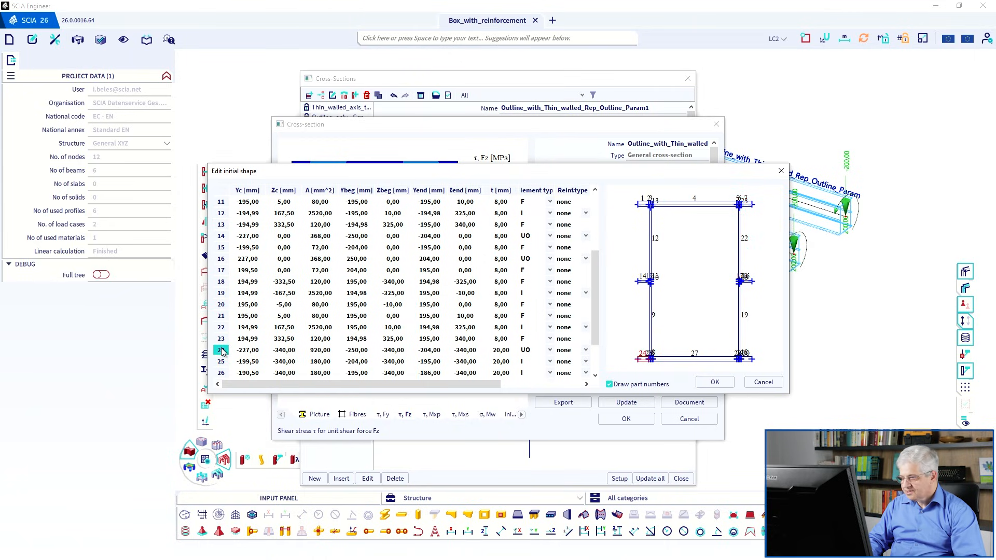
pyautogui.click(222, 362)
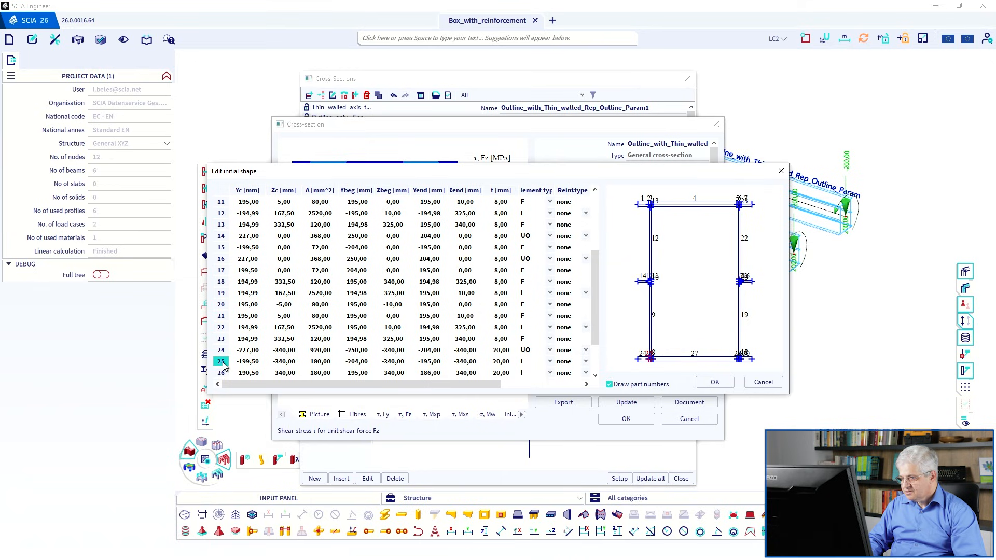
pyautogui.click(549, 361)
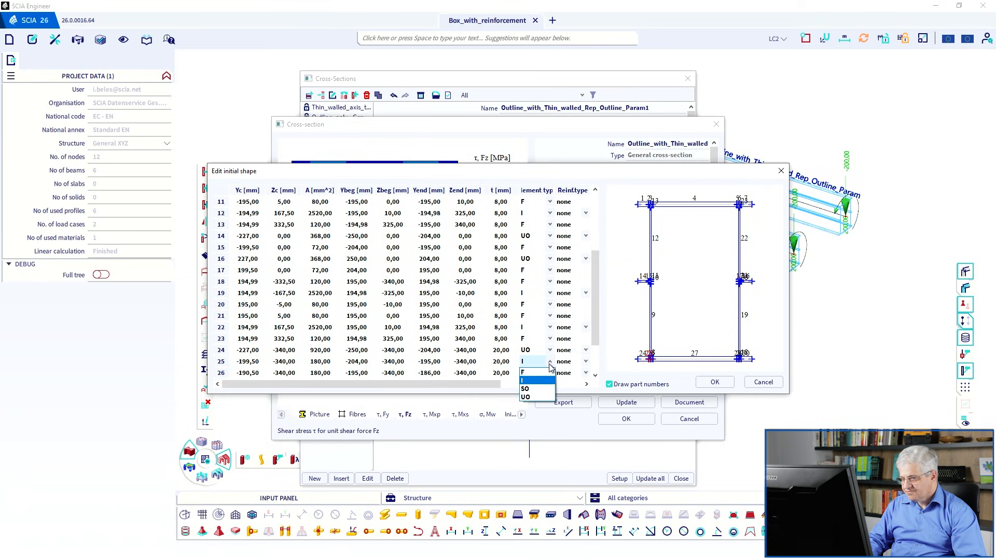
pyautogui.click(531, 368)
# Step: Set the element type of part 26, at the lower-left corner of the box section, to F
pyautogui.moveTo(594, 339); pyautogui.dragTo(596, 371)
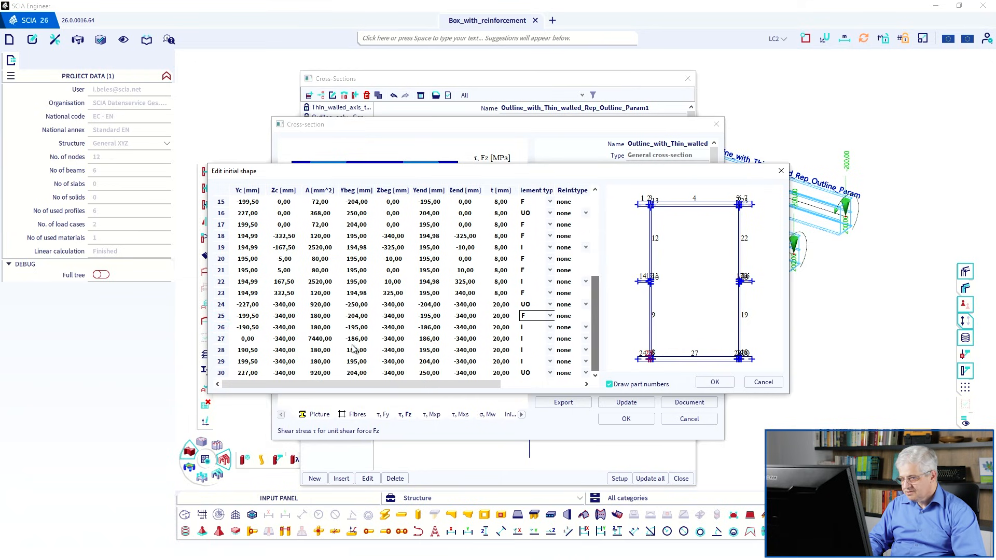
pyautogui.click(223, 327)
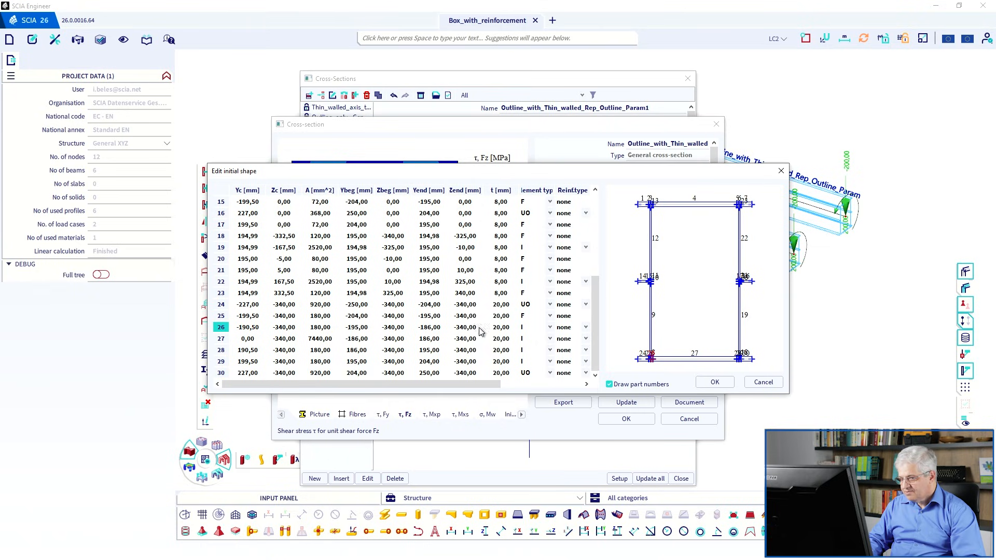
pyautogui.click(549, 327)
pyautogui.click(534, 339)
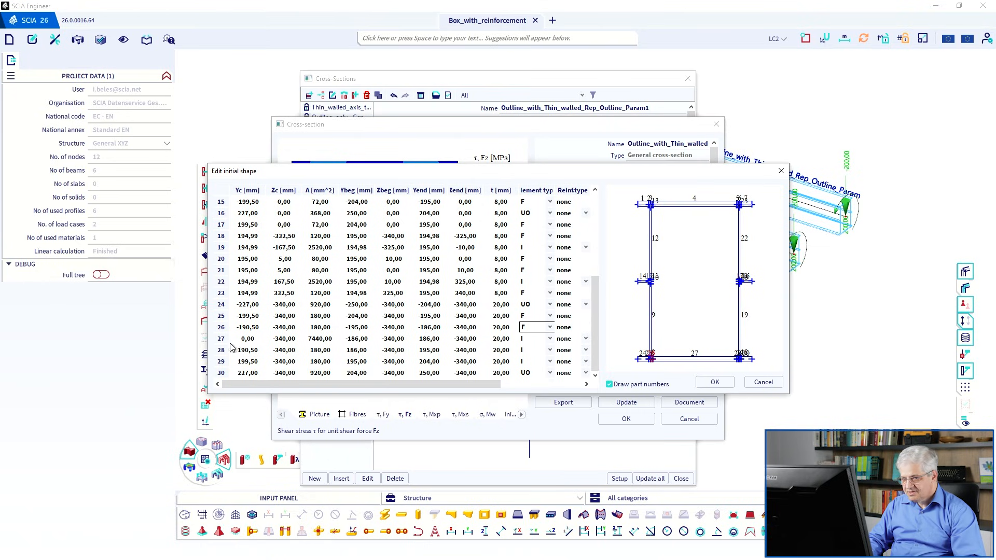
# Step: Check part 27 in the preview and set the element type of parts 28 and 29 to F
pyautogui.click(222, 340)
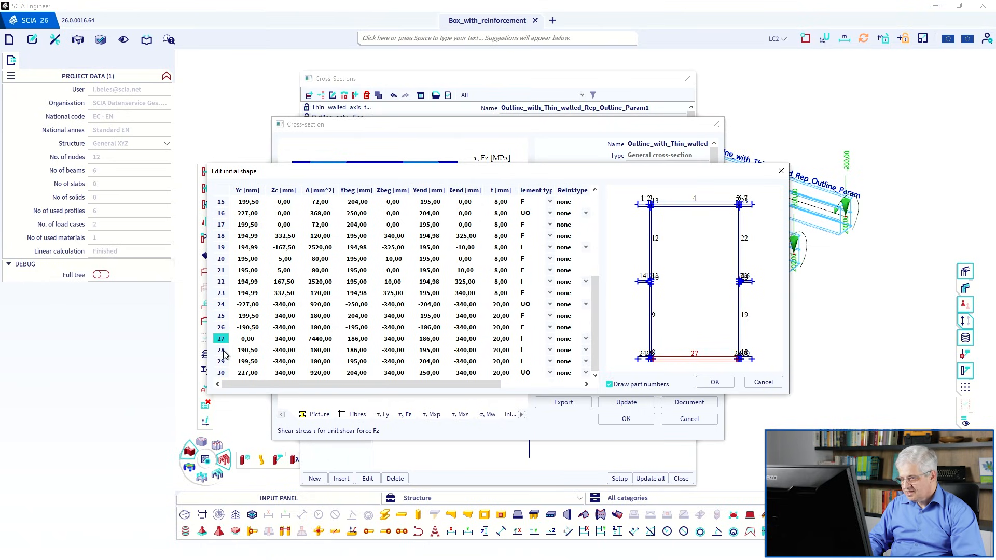
pyautogui.click(223, 351)
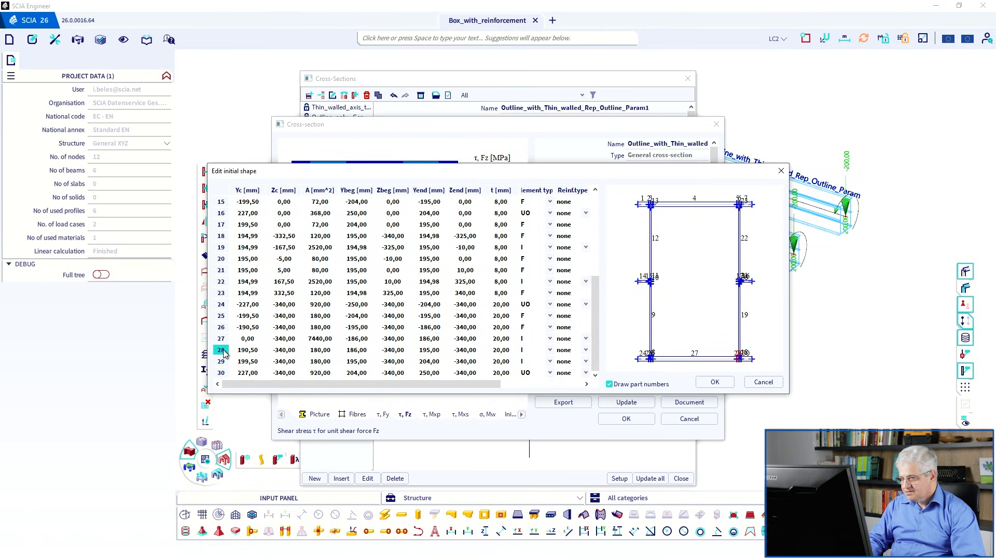
pyautogui.click(587, 351)
pyautogui.click(550, 351)
pyautogui.click(551, 351)
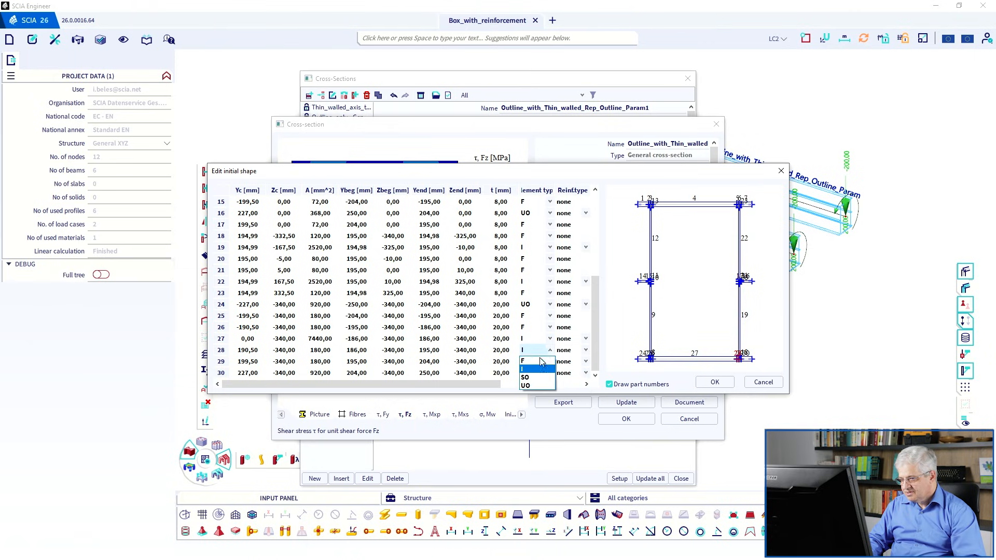
pyautogui.click(541, 362)
pyautogui.click(221, 361)
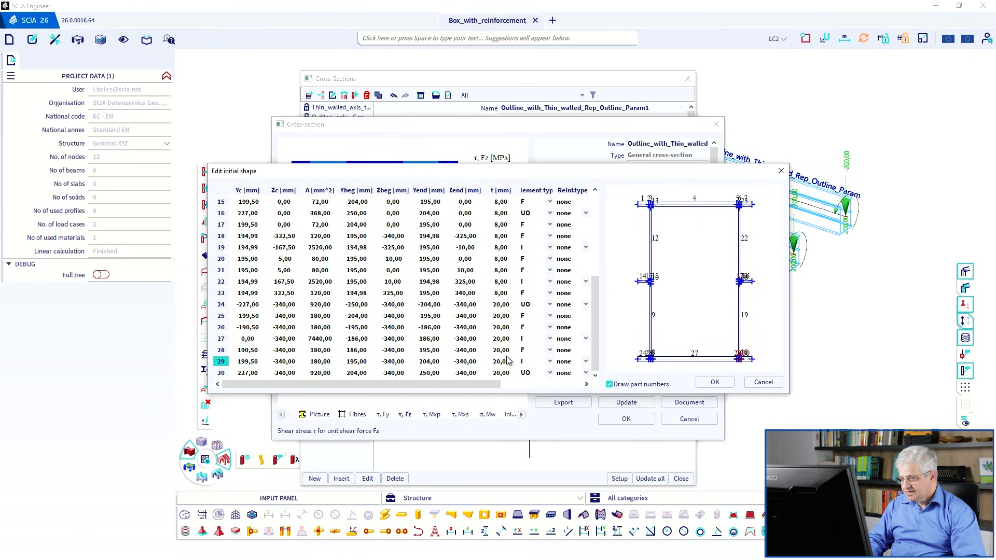
pyautogui.click(549, 361)
pyautogui.click(539, 372)
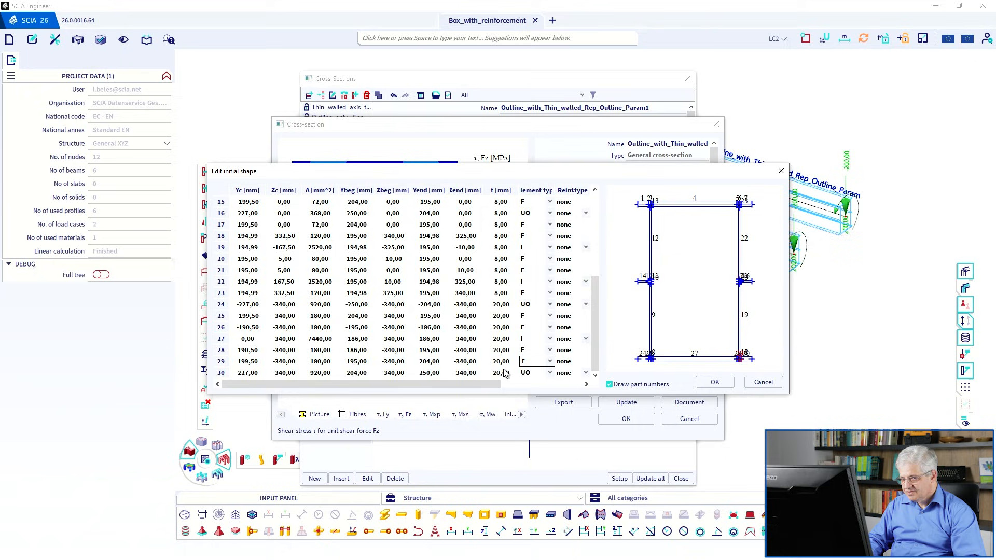
# Step: Check part 30, accept the edited initial shape and update the cross-section
pyautogui.click(225, 373)
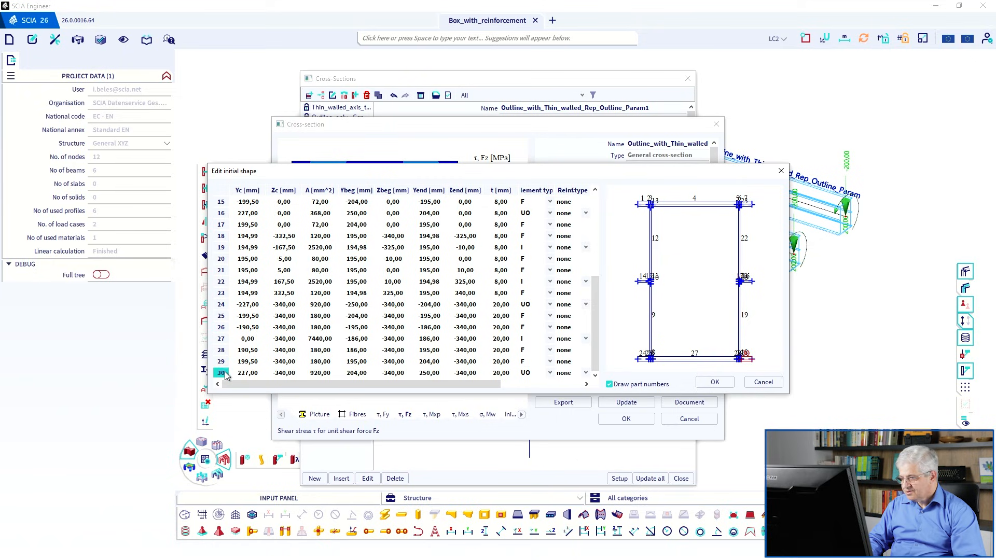
pyautogui.click(713, 382)
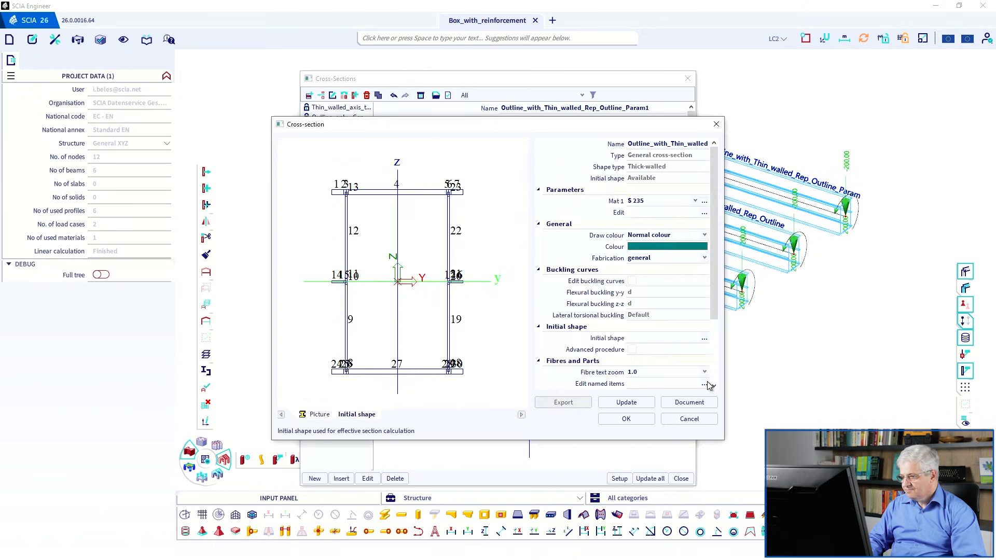
pyautogui.click(628, 403)
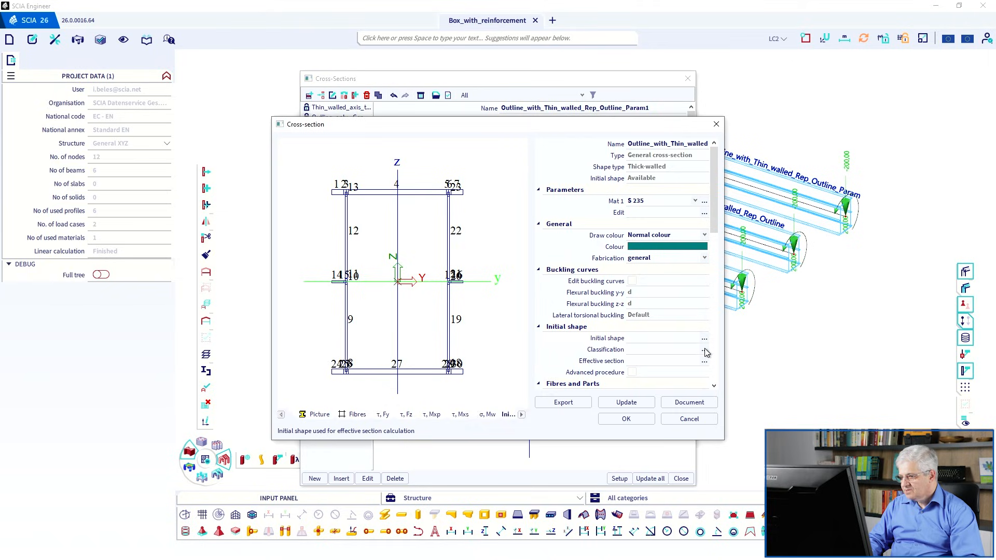
# Step: Calculate the box section's classification for a normal force N,Ed of -100 kN and review each part's class
pyautogui.click(704, 351)
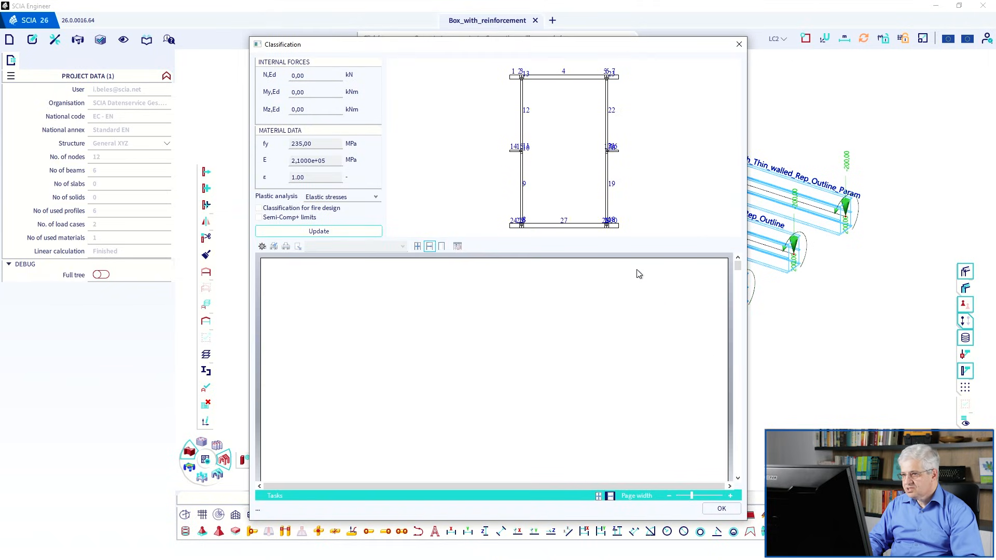
pyautogui.doubleClick(297, 75)
pyautogui.write('-10')
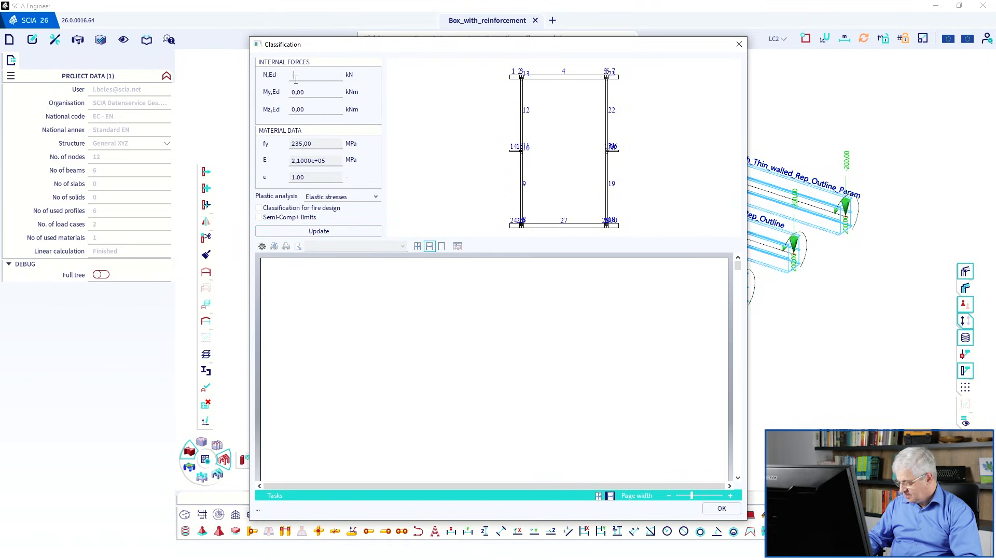
pyautogui.write('0')
pyautogui.click(330, 231)
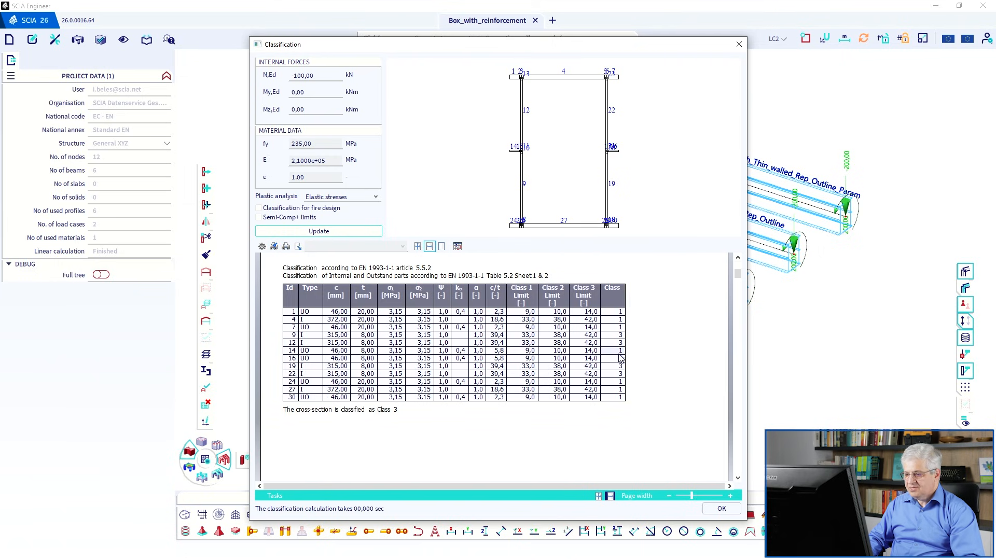
pyautogui.click(719, 510)
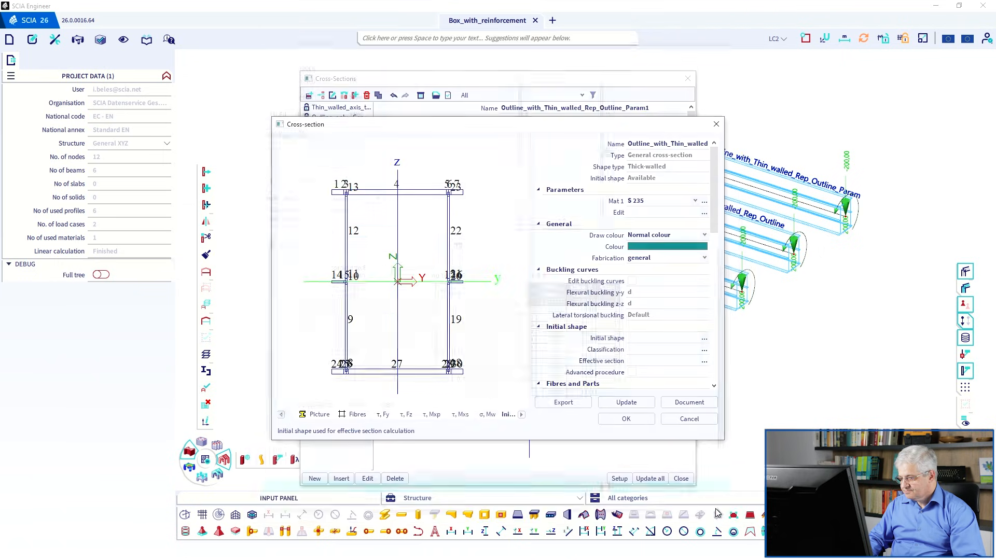
# Step: Check the effective shape for Compression N-, accept it, and save the cross-section before leaving the cross-section manager
pyautogui.click(704, 360)
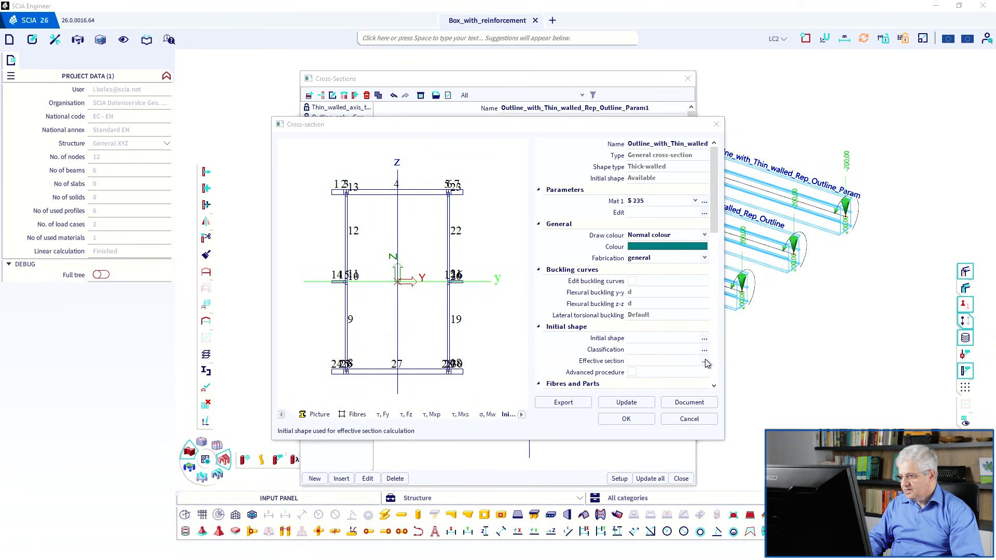
pyautogui.click(280, 81)
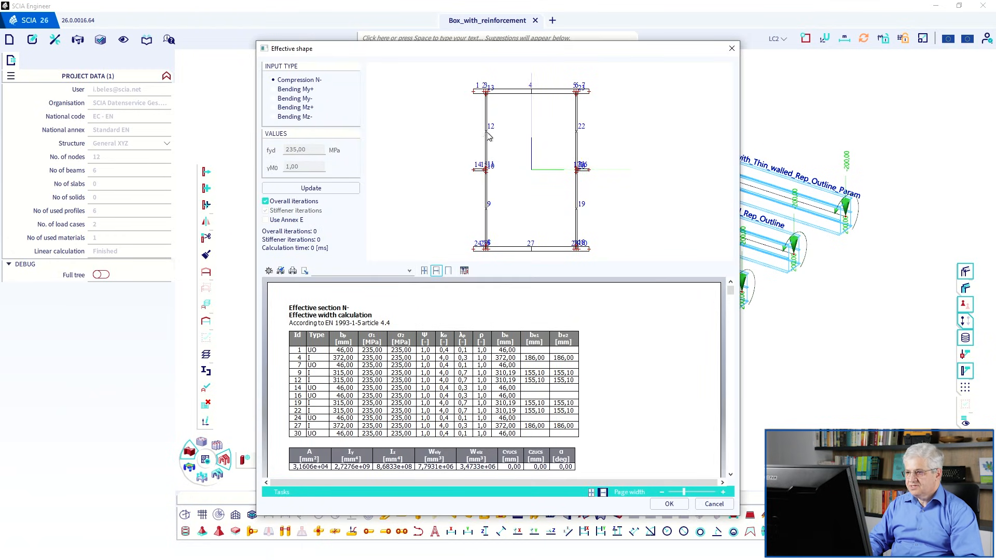
pyautogui.scroll(4, 490, 139)
pyautogui.scroll(-3, 493, 144)
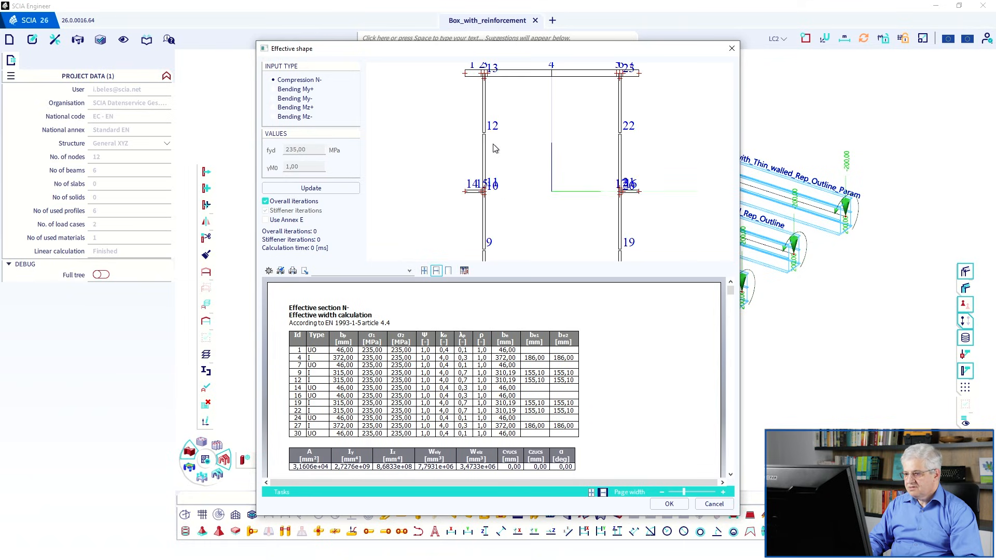
pyautogui.scroll(-3, 508, 165)
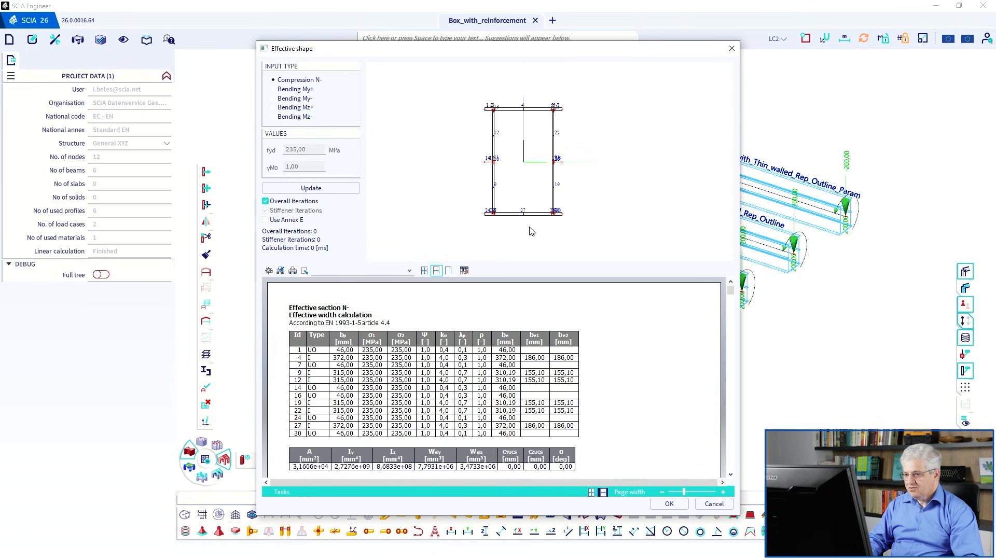
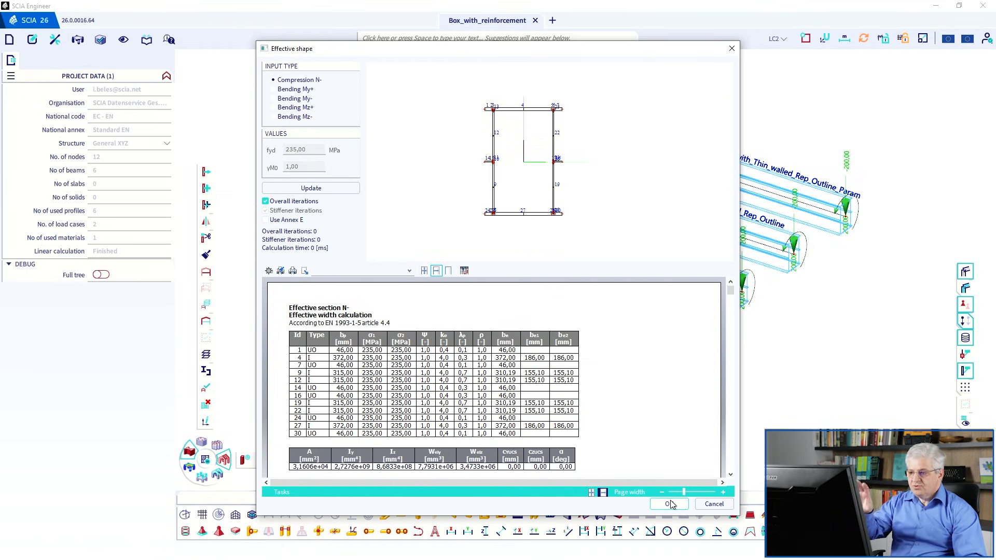
pyautogui.click(670, 504)
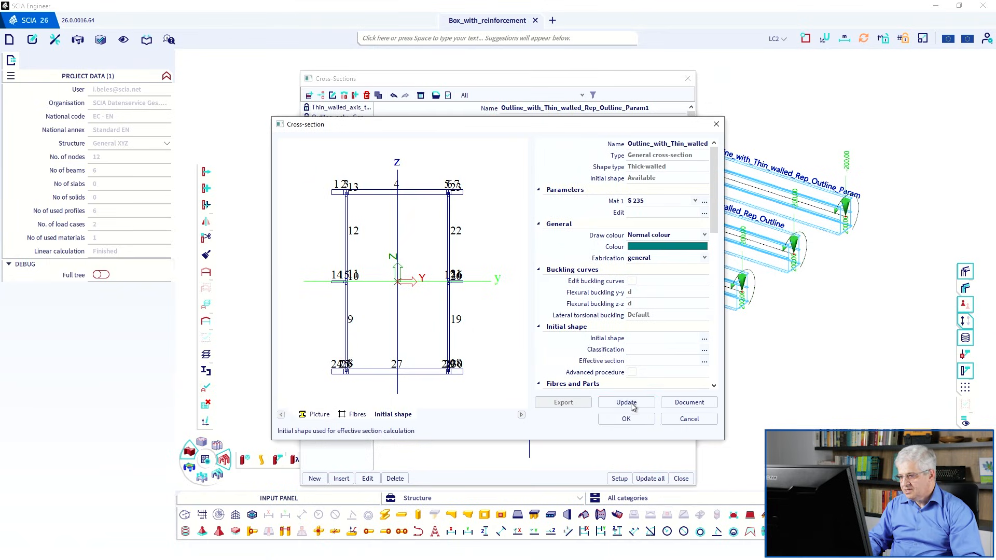
pyautogui.click(633, 420)
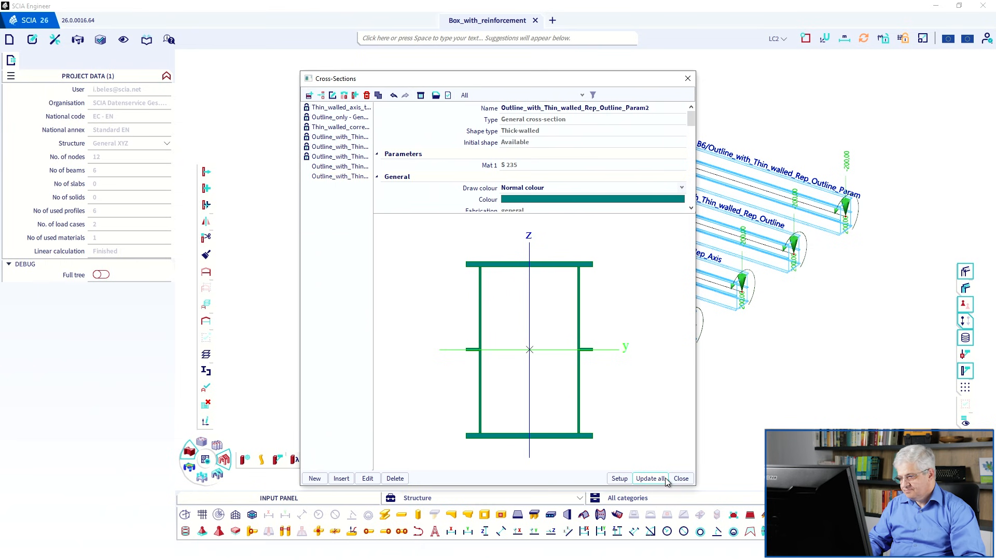
pyautogui.click(680, 478)
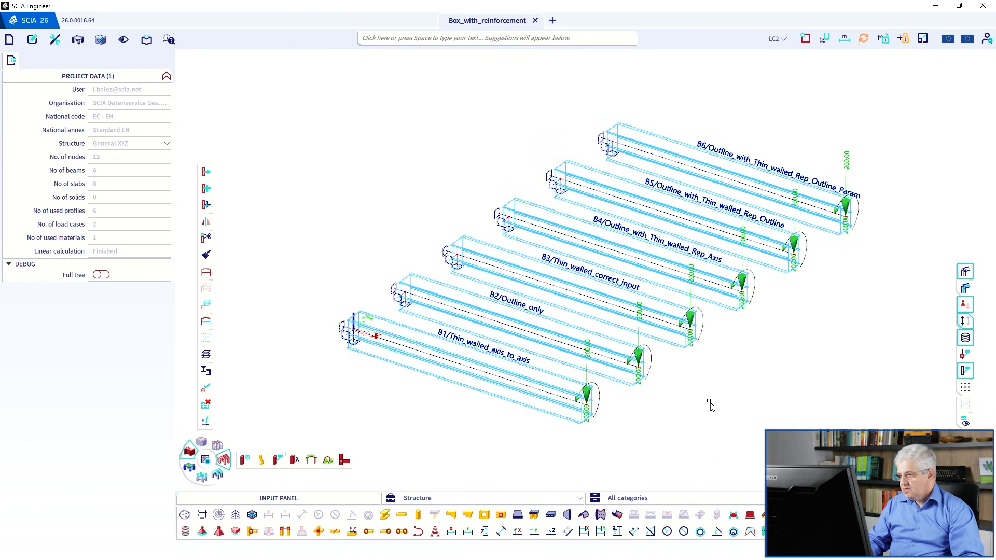
# Step: Assign the cross-section Outline_with_Thin_walled_Rep_Outline_Param2 to beam B1 and recalculate the model
pyautogui.click(490, 375)
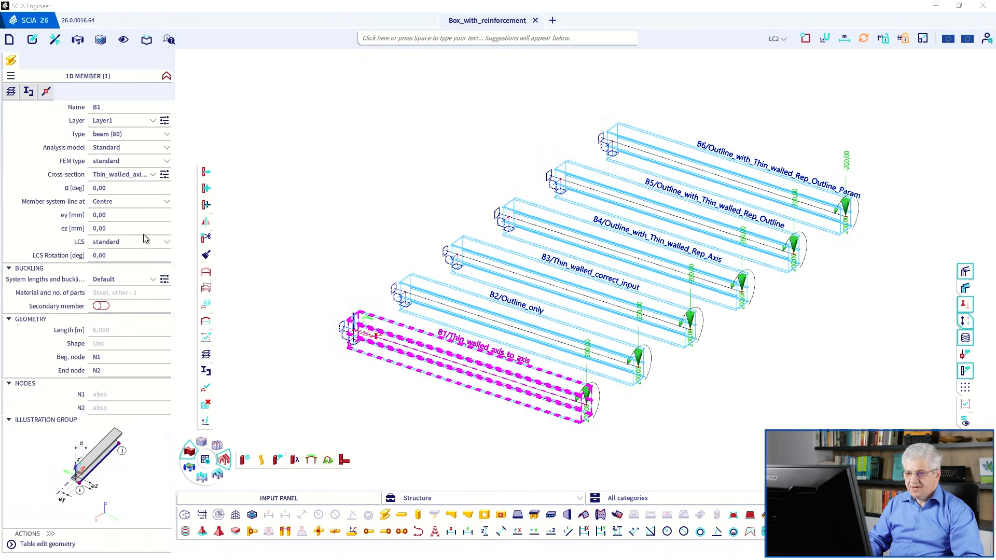
pyautogui.click(152, 175)
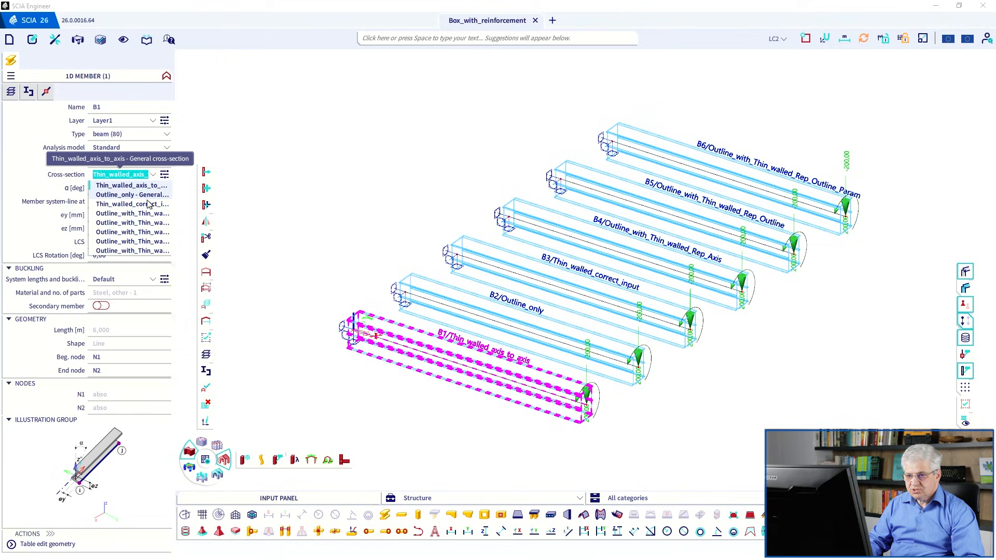
pyautogui.click(149, 250)
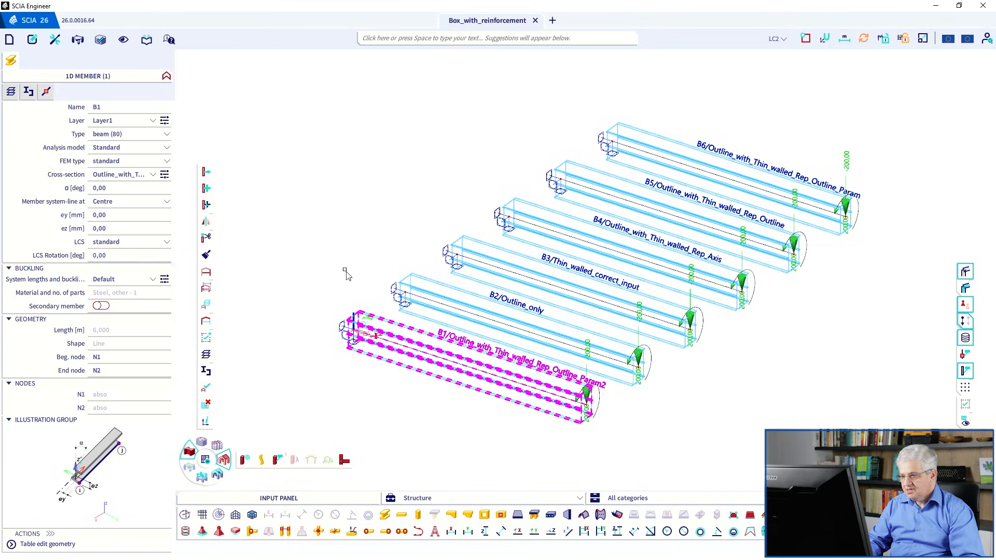
pyautogui.press('Escape')
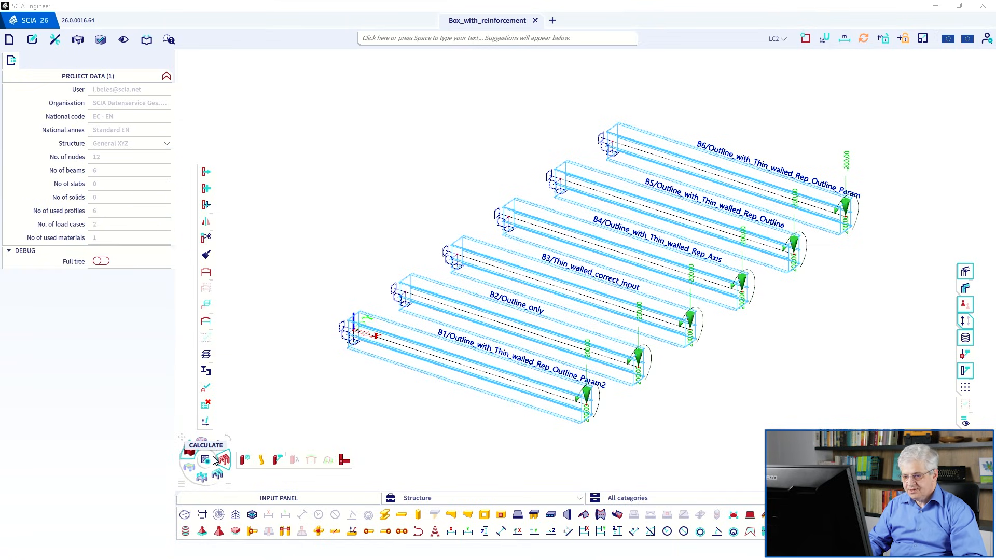
pyautogui.click(215, 457)
pyautogui.click(395, 404)
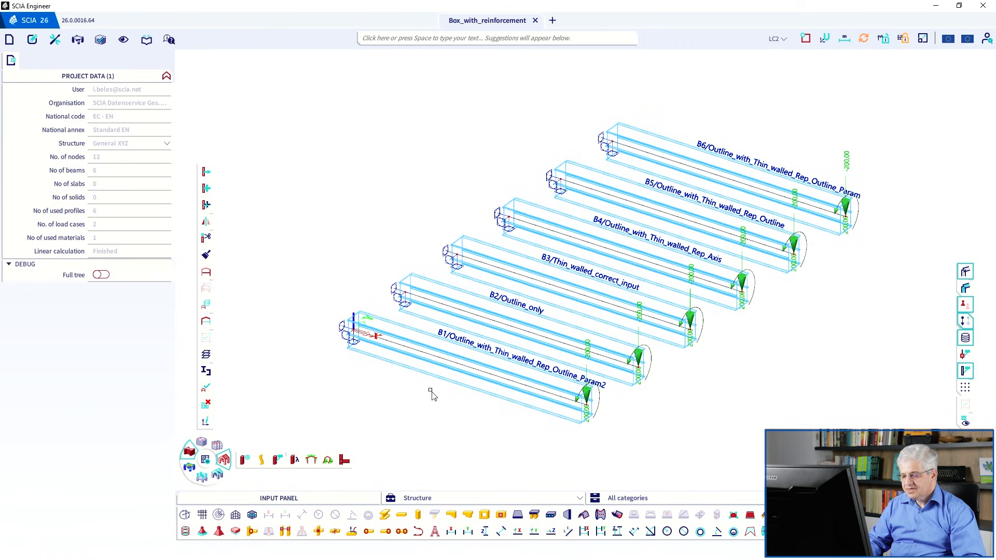
# Step: Run the EC-EN 1993 steel check ULS for the current selection, beam B1, under load case LC2
pyautogui.click(312, 460)
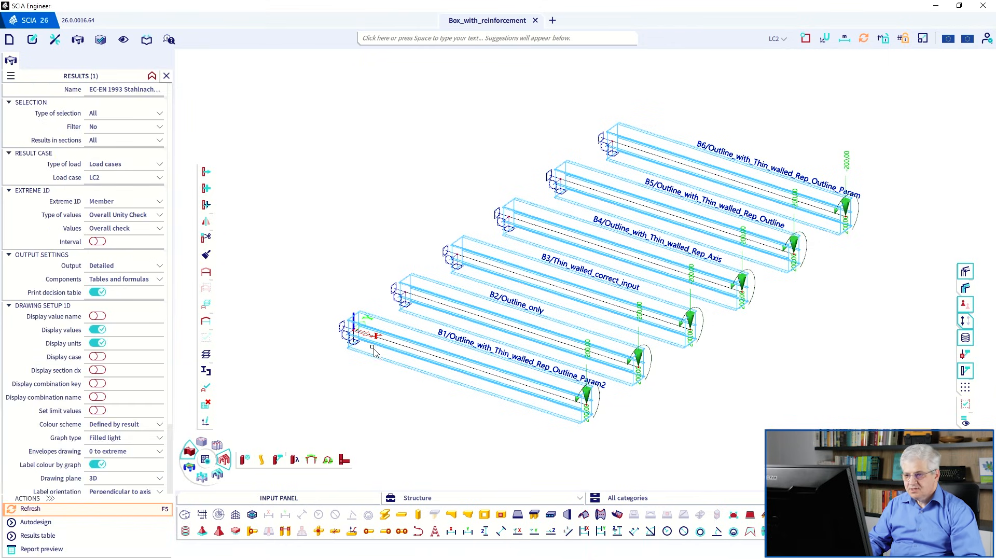
pyautogui.click(439, 379)
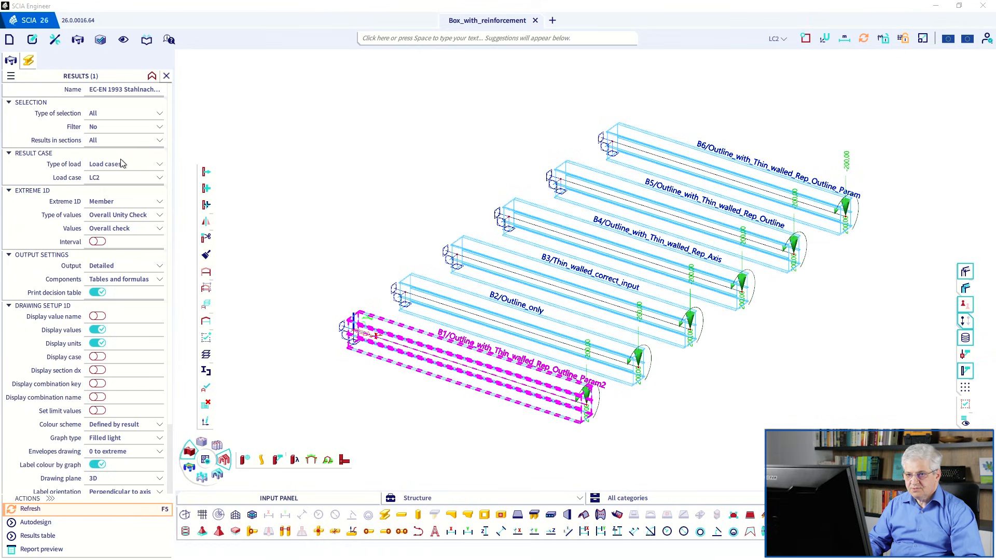
pyautogui.click(116, 114)
pyautogui.click(117, 132)
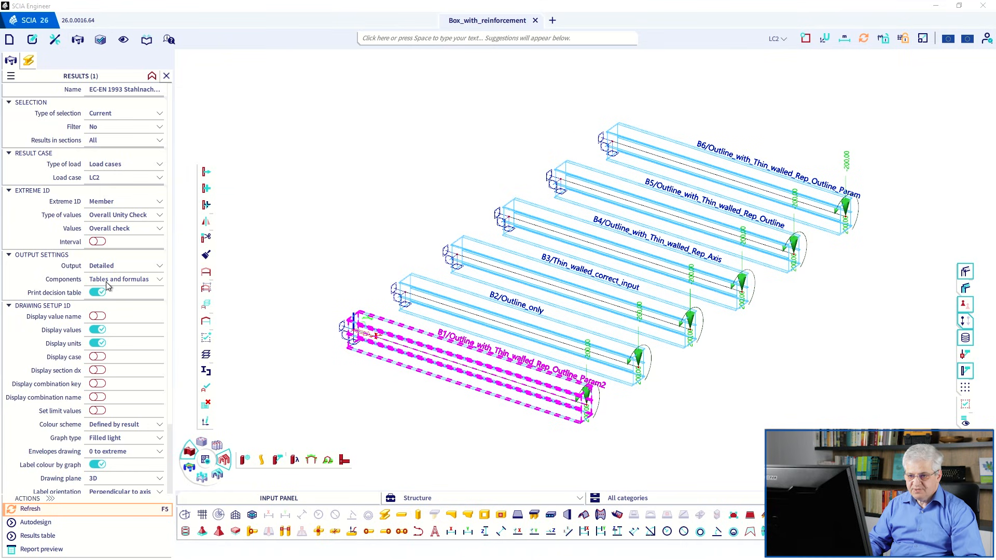
pyautogui.click(27, 510)
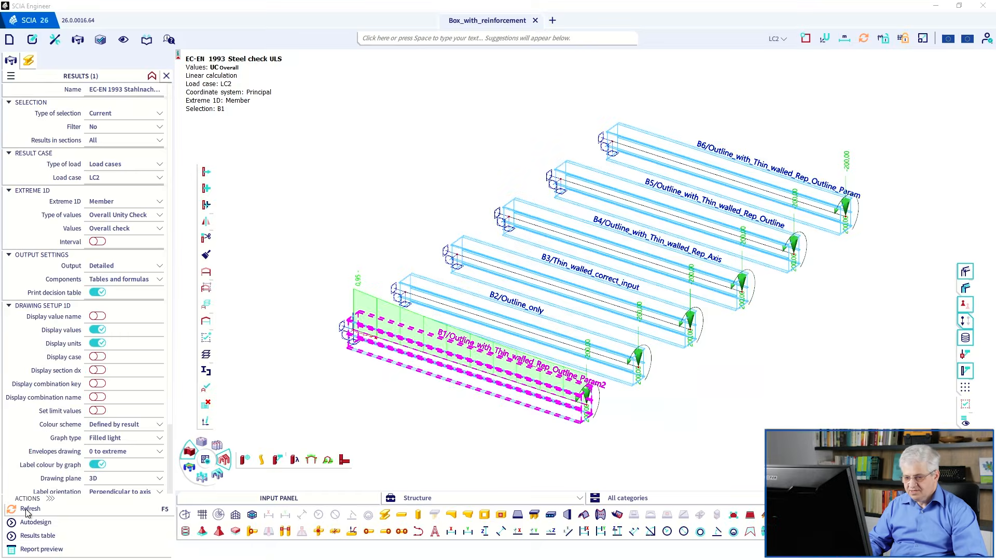
# Step: Preview beam B1's detailed steel check report in an enlarged window and review the cross-section classification table
pyautogui.click(36, 549)
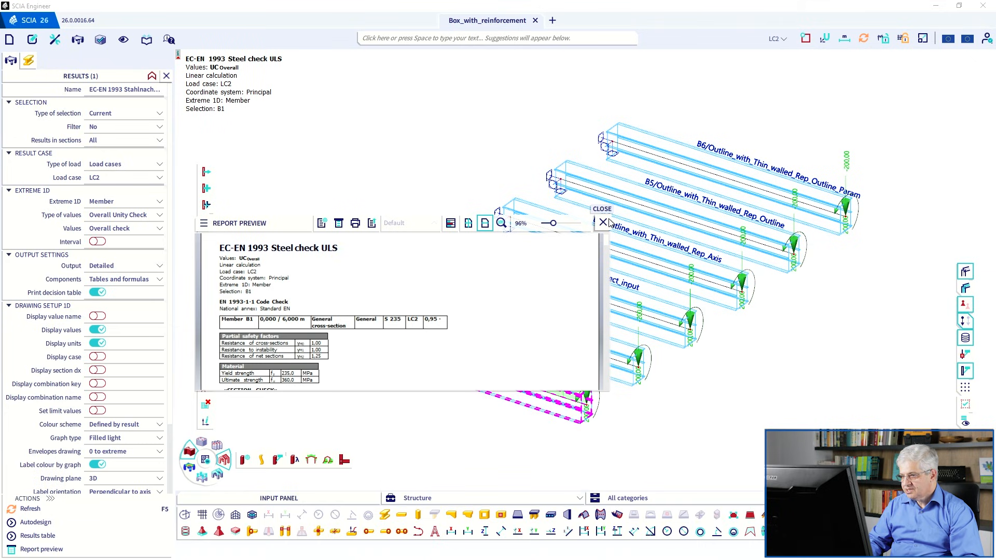
pyautogui.moveTo(609, 215); pyautogui.dragTo(739, 94)
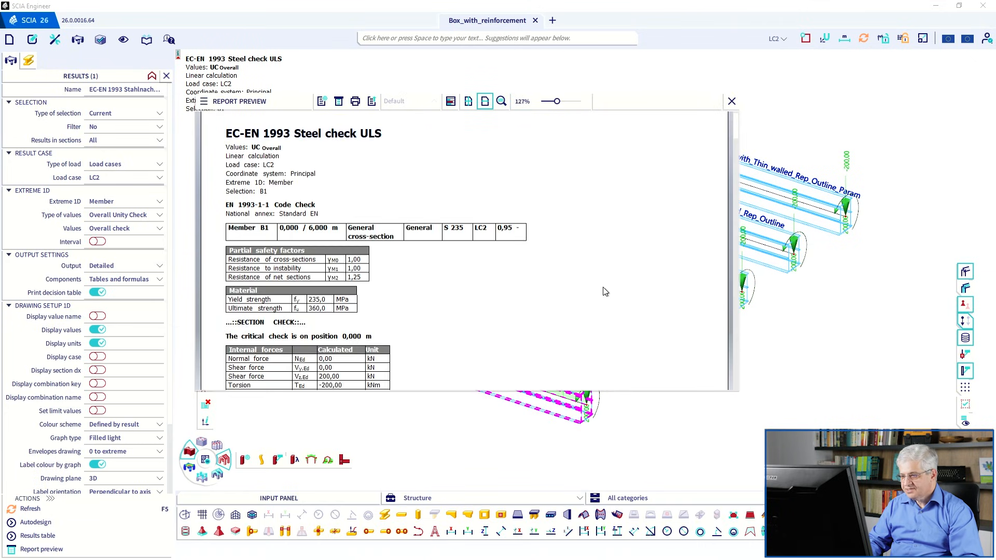
pyautogui.scroll(-5, 605, 291)
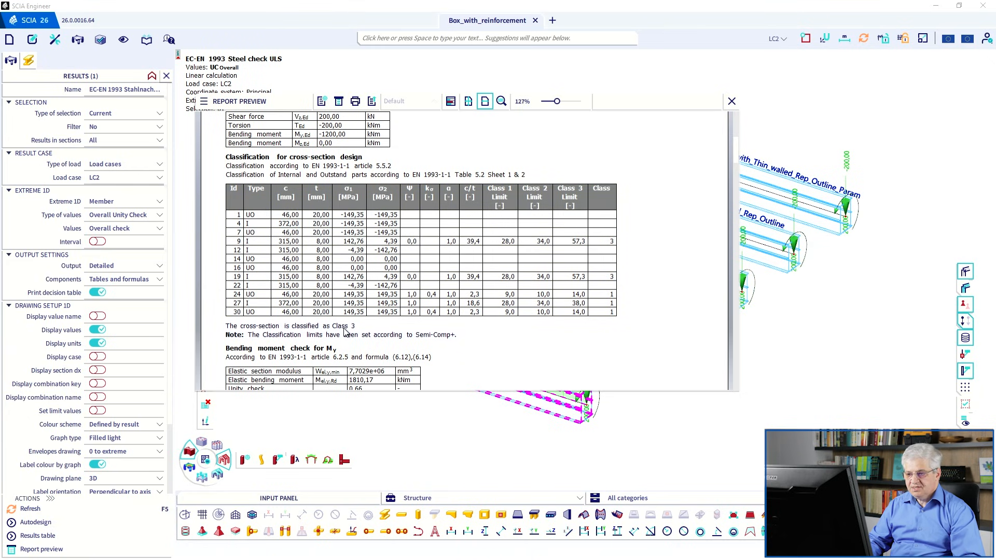
pyautogui.click(733, 102)
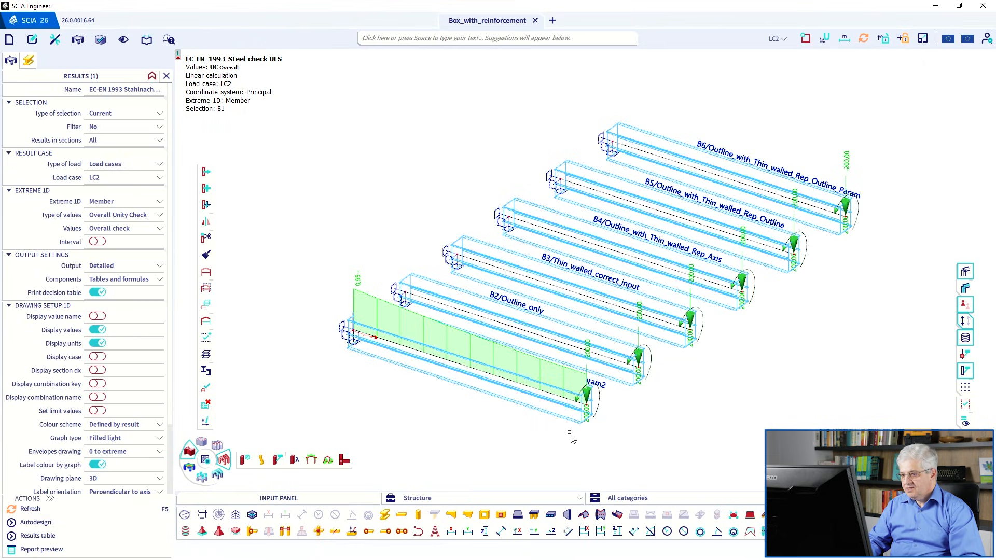
pyautogui.click(555, 417)
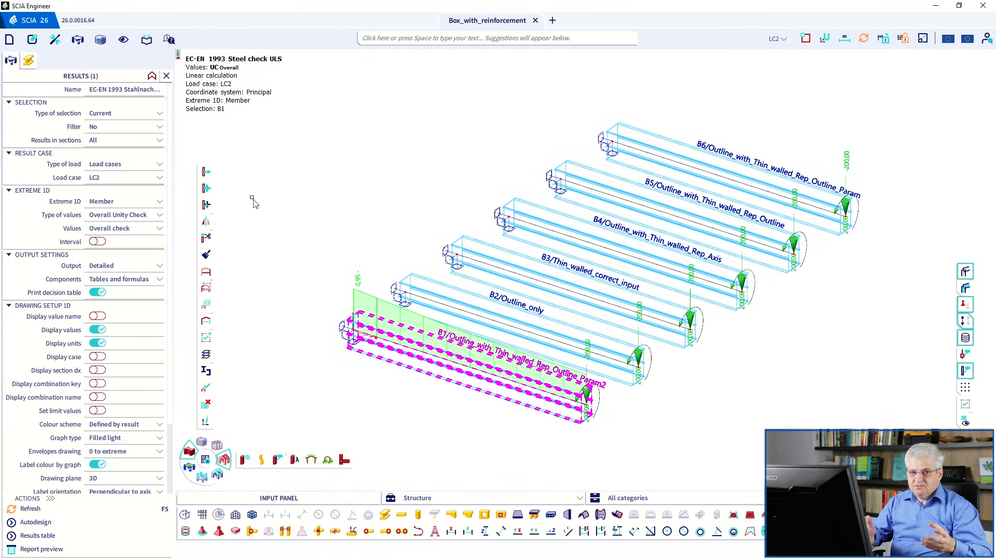
pyautogui.press('Escape')
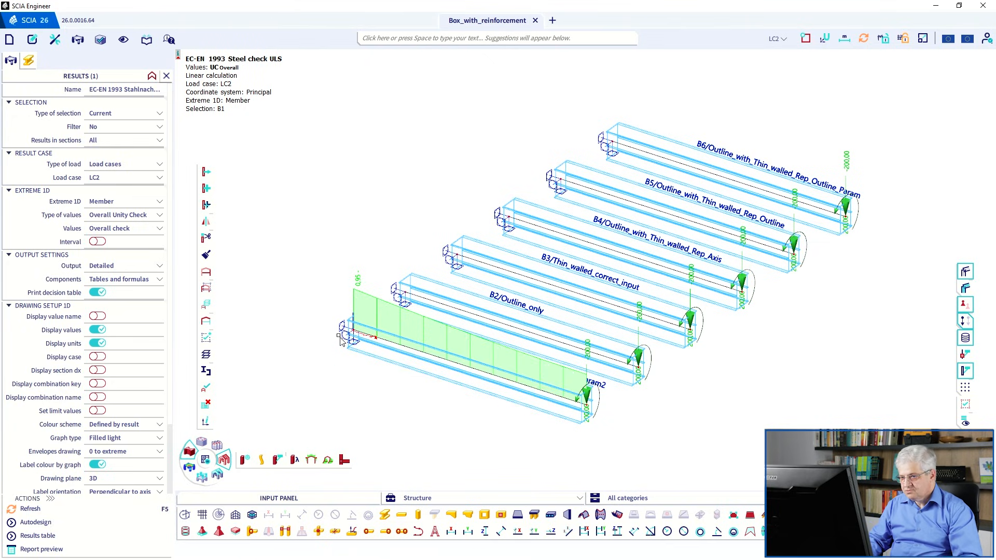
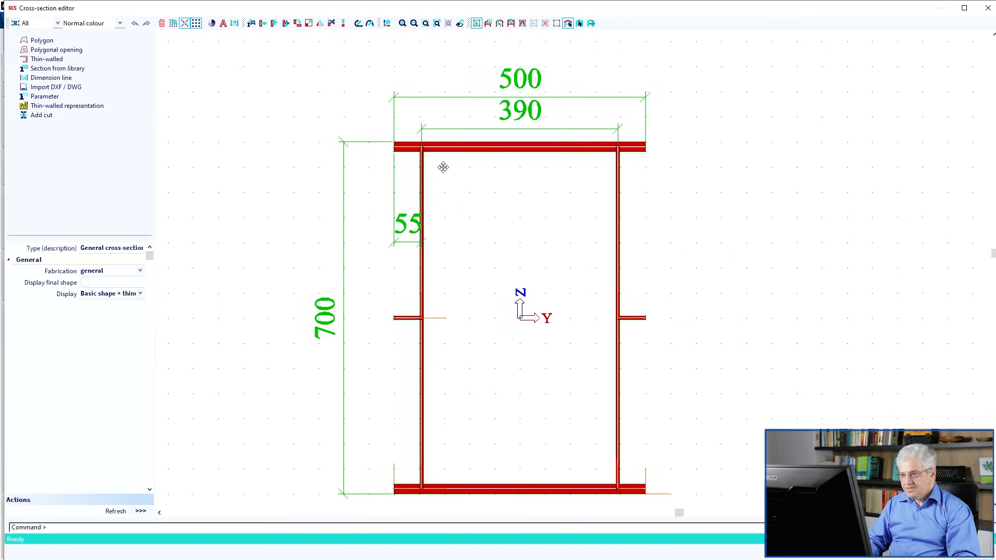
# Step: Inspect the Y and Z coordinate parameters of the node where the left web meets the top flange's centreline
pyautogui.scroll(5, 428, 159)
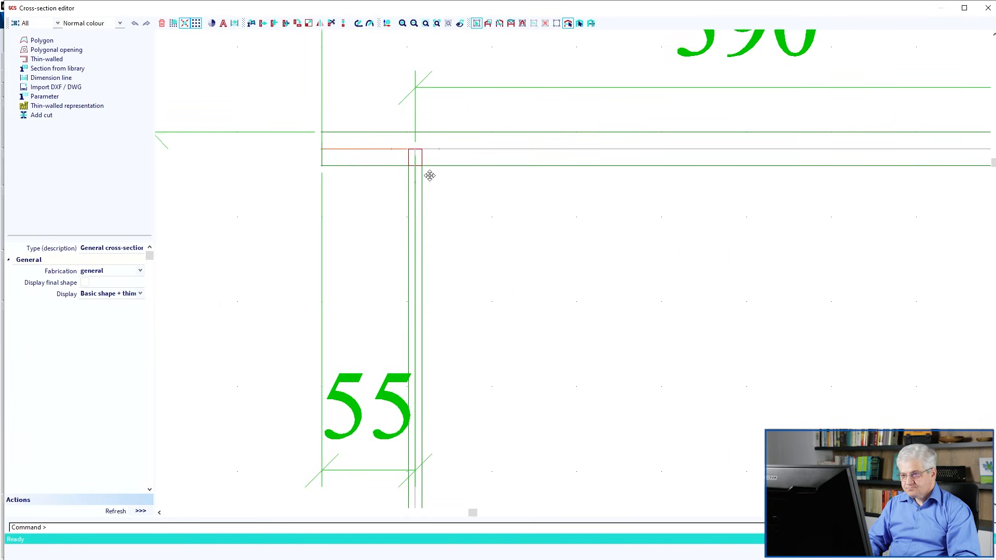
pyautogui.click(416, 149)
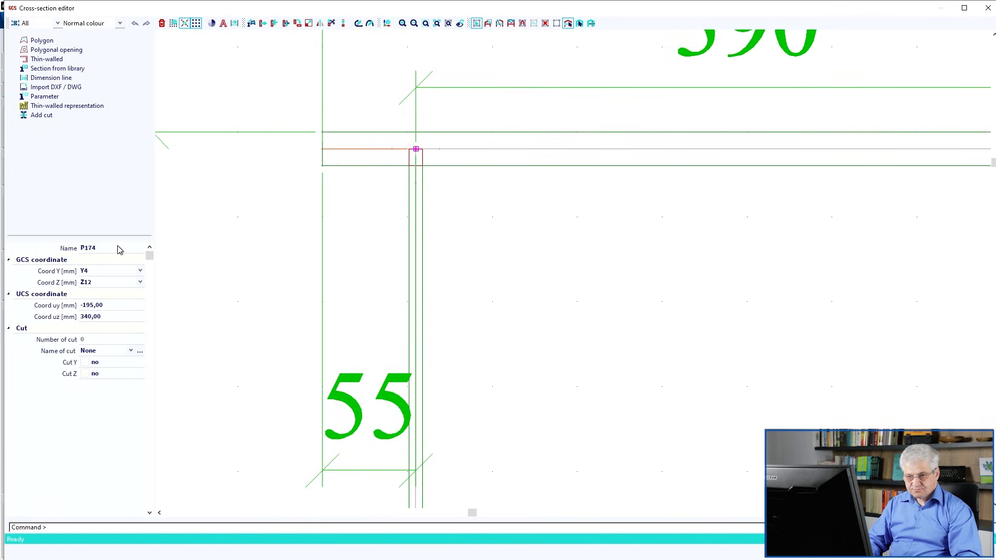
pyautogui.hotkey('ctrl', 'shift', '3')
pyautogui.moveTo(68, 254)
pyautogui.mouseDown()
pyautogui.moveTo(119, 271)
pyautogui.moveTo(97, 251)
pyautogui.mouseUp()
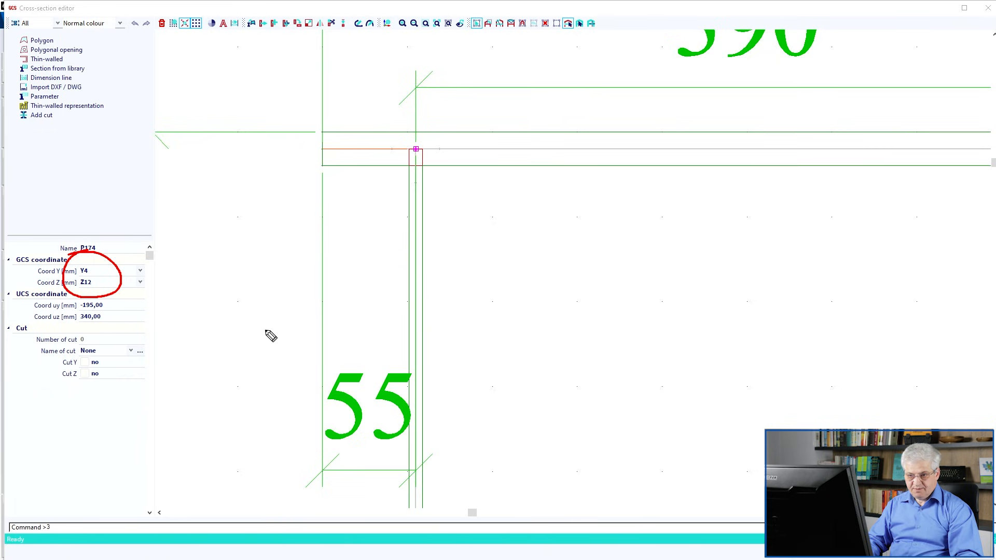
pyautogui.hotkey('ctrl', 'shift', '7')
pyautogui.hotkey('ctrl', 'shift', '2')
# Step: Examine the parameter B - Total Width, including its evaluation type and its export to the cross-section properties
pyautogui.click(57, 98)
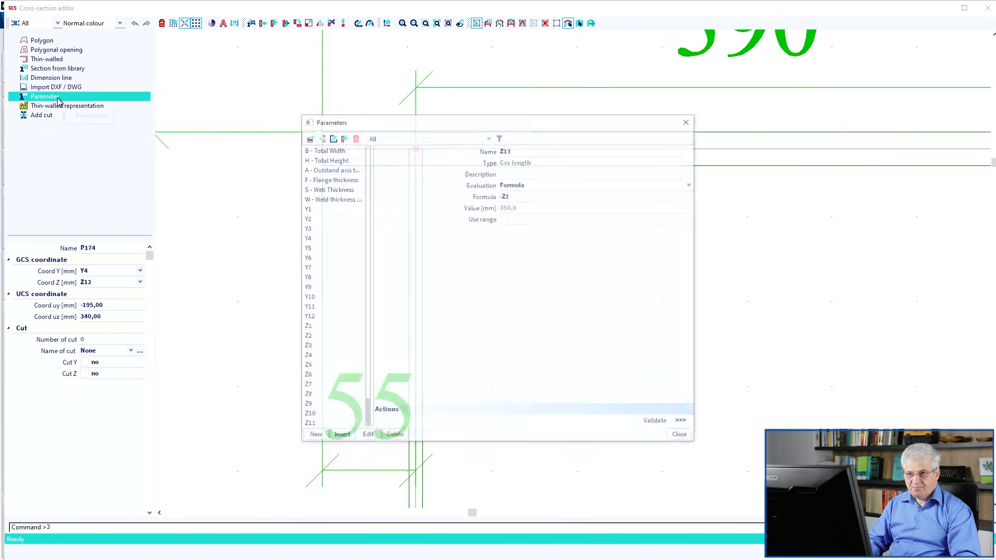
pyautogui.click(324, 150)
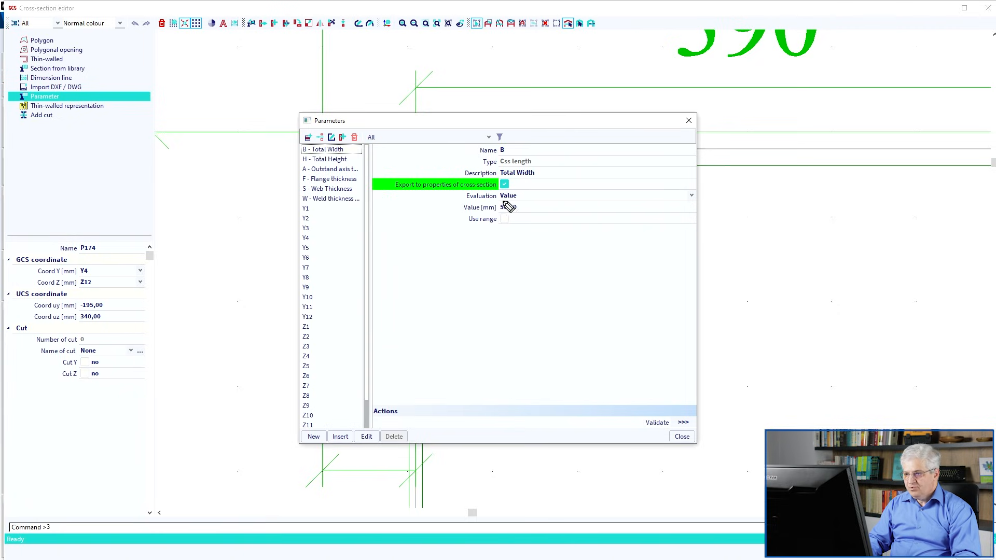
pyautogui.moveTo(502, 199)
pyautogui.mouseDown()
pyautogui.moveTo(518, 199)
pyautogui.moveTo(500, 177)
pyautogui.moveTo(519, 188)
pyautogui.mouseUp()
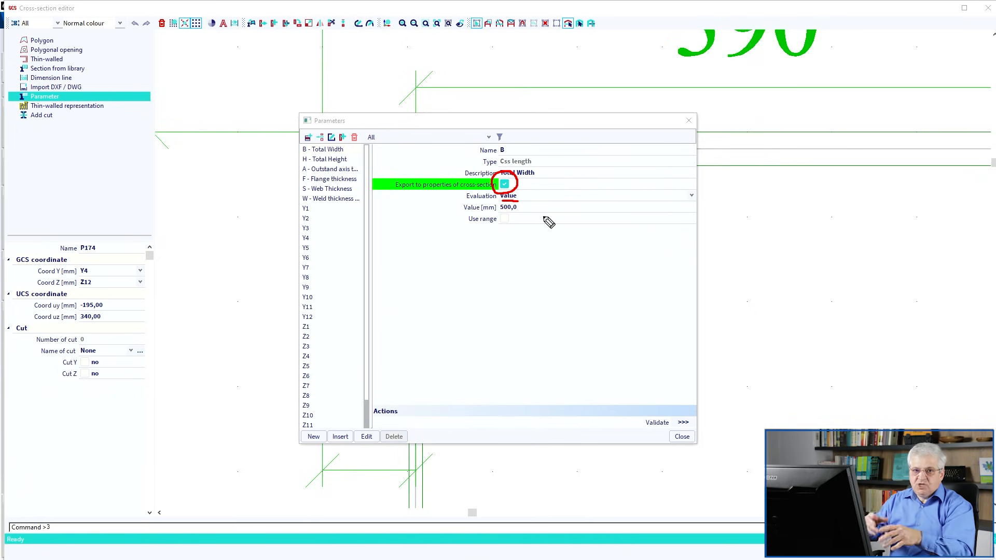
pyautogui.press('Escape')
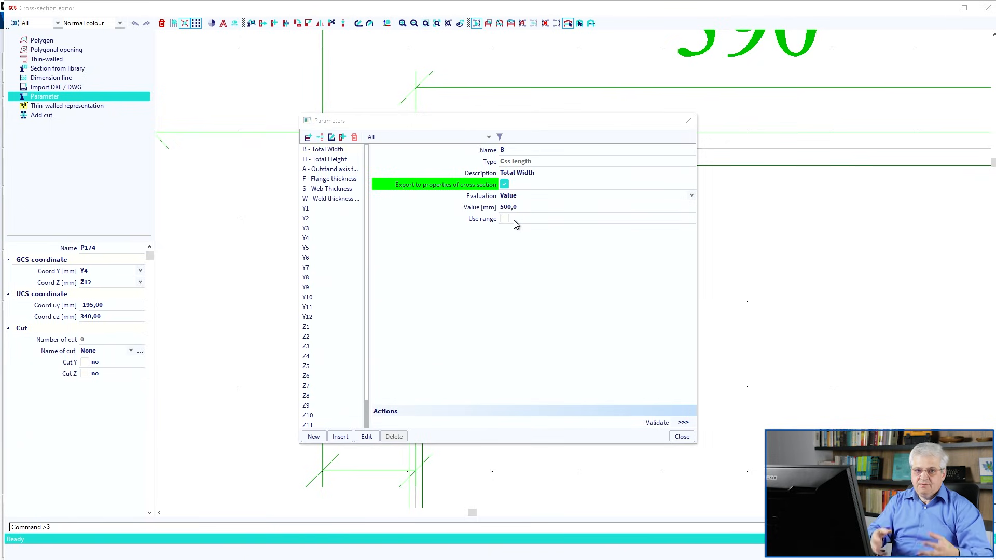
# Step: Review the H - Total Height, A - Outstand axis and F - Flange thickness parameters, including the flange thickness's value evaluation and range option
pyautogui.click(327, 160)
pyautogui.click(332, 170)
pyautogui.click(332, 180)
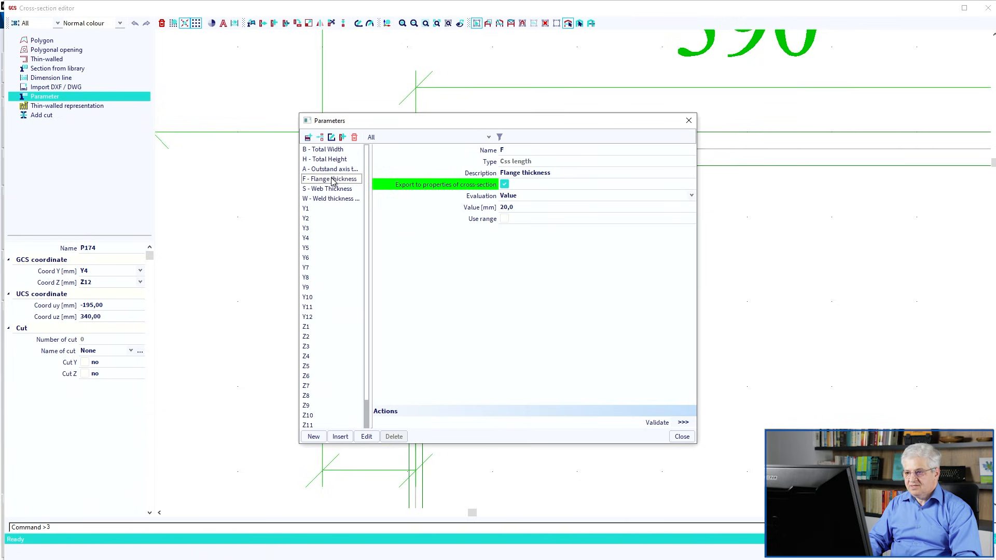
pyautogui.click(505, 219)
pyautogui.click(505, 219)
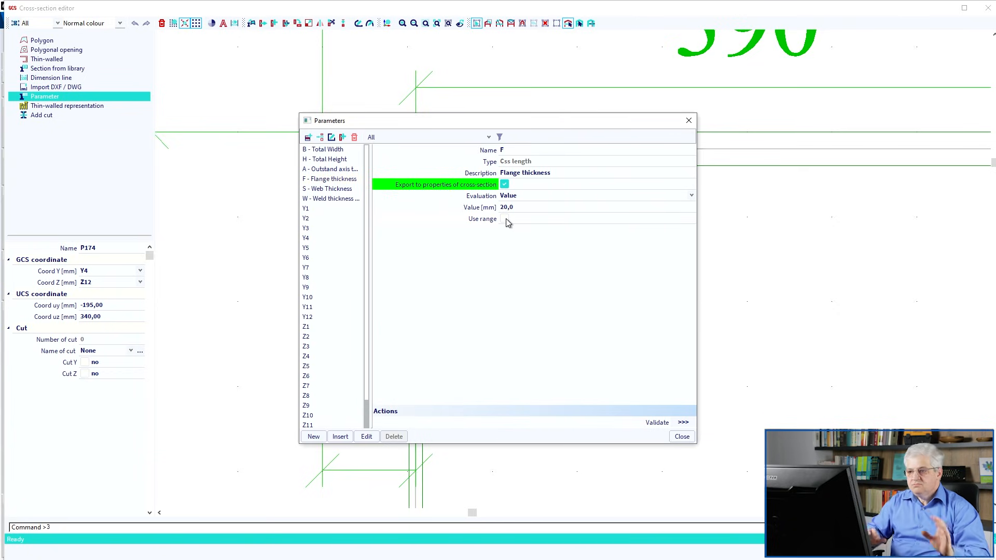
# Step: Examine parameter Y1 and how its formula -B/2 refers to the total width B
pyautogui.click(311, 211)
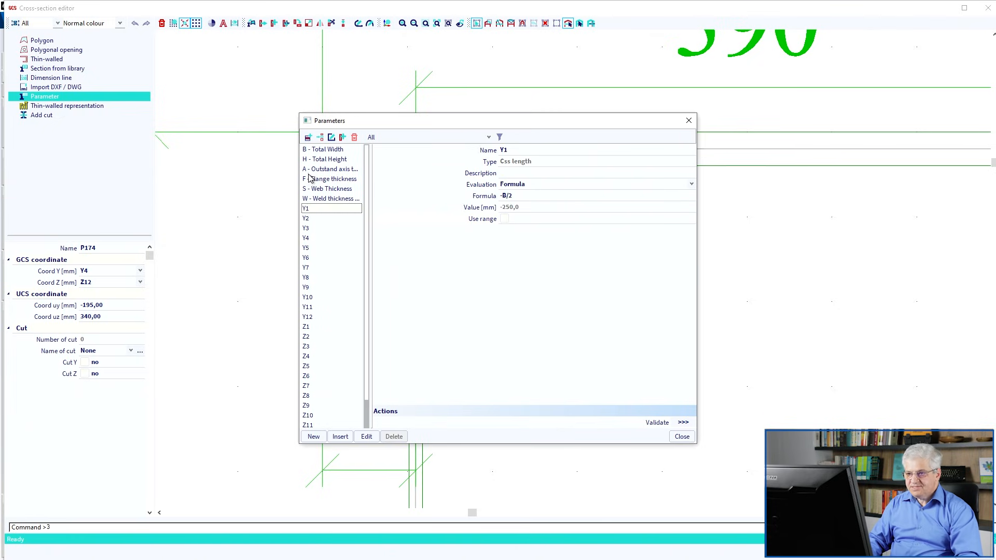
pyautogui.moveTo(369, 125); pyautogui.dragTo(561, 140)
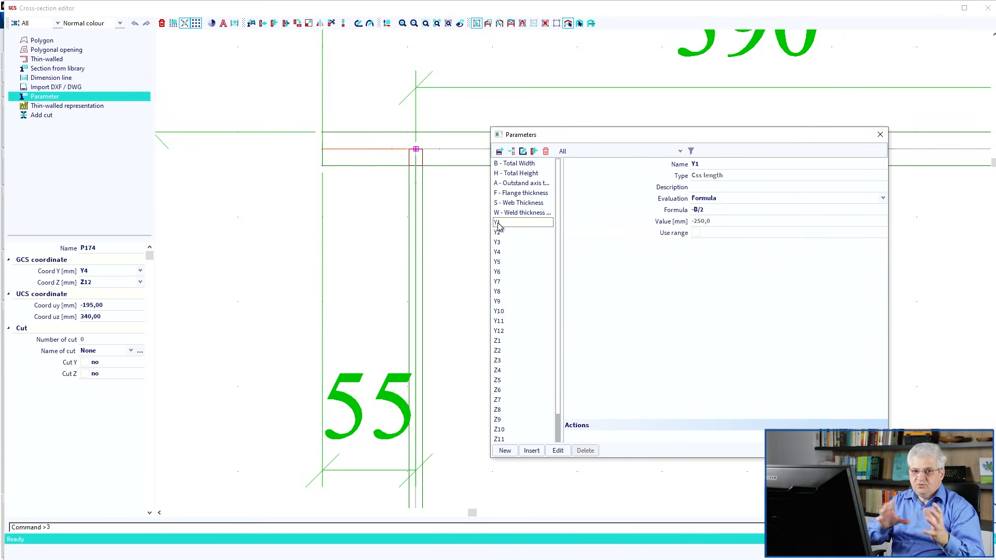
pyautogui.moveTo(546, 134); pyautogui.dragTo(380, 79)
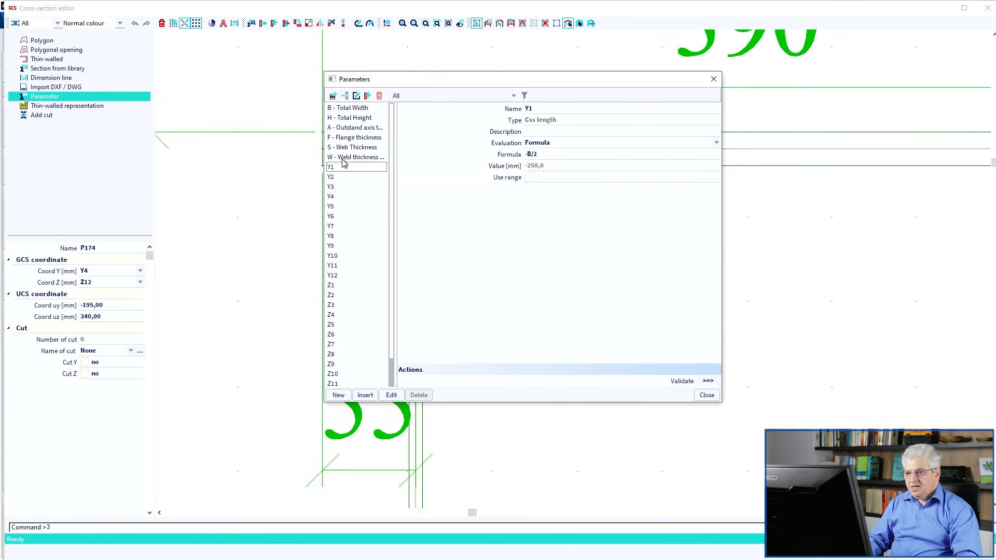
pyautogui.click(534, 154)
pyautogui.moveTo(534, 154); pyautogui.dragTo(528, 154)
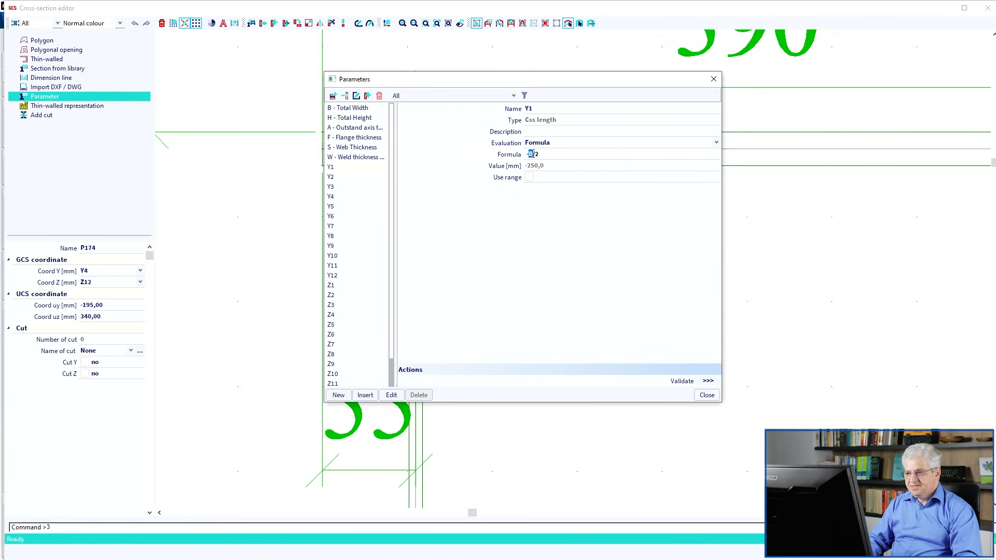
pyautogui.click(546, 154)
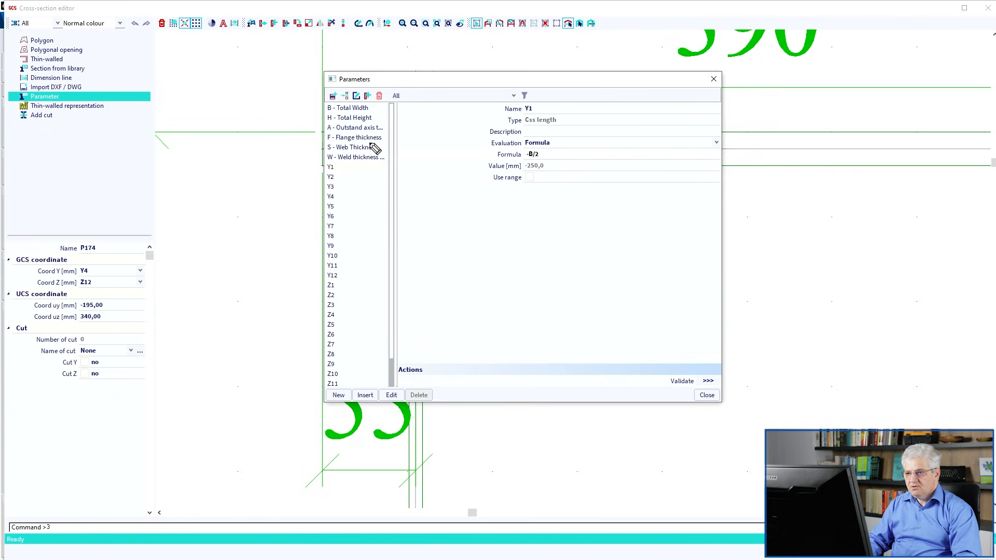
pyautogui.moveTo(371, 139)
pyautogui.mouseDown()
pyautogui.moveTo(388, 209)
pyautogui.moveTo(365, 210)
pyautogui.mouseUp()
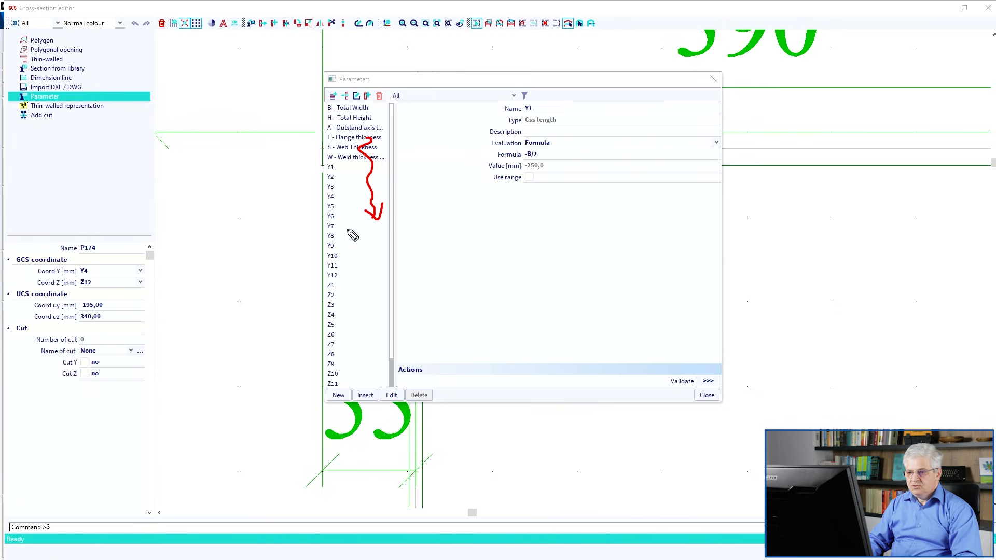
pyautogui.moveTo(326, 223)
pyautogui.mouseDown()
pyautogui.moveTo(338, 231)
pyautogui.moveTo(326, 227)
pyautogui.moveTo(332, 219)
pyautogui.mouseUp()
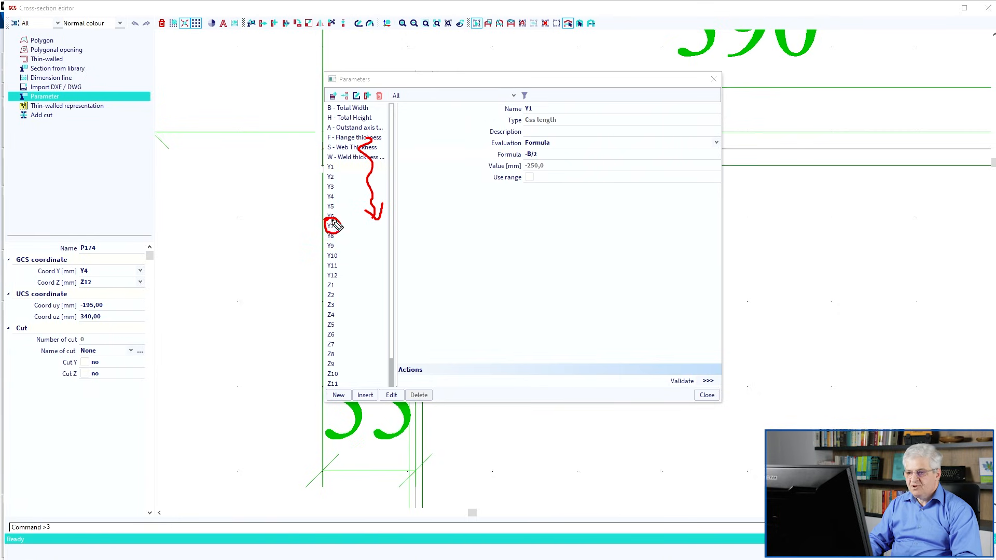
pyautogui.moveTo(338, 310)
pyautogui.mouseDown()
pyautogui.moveTo(332, 326)
pyautogui.moveTo(335, 306)
pyautogui.mouseUp()
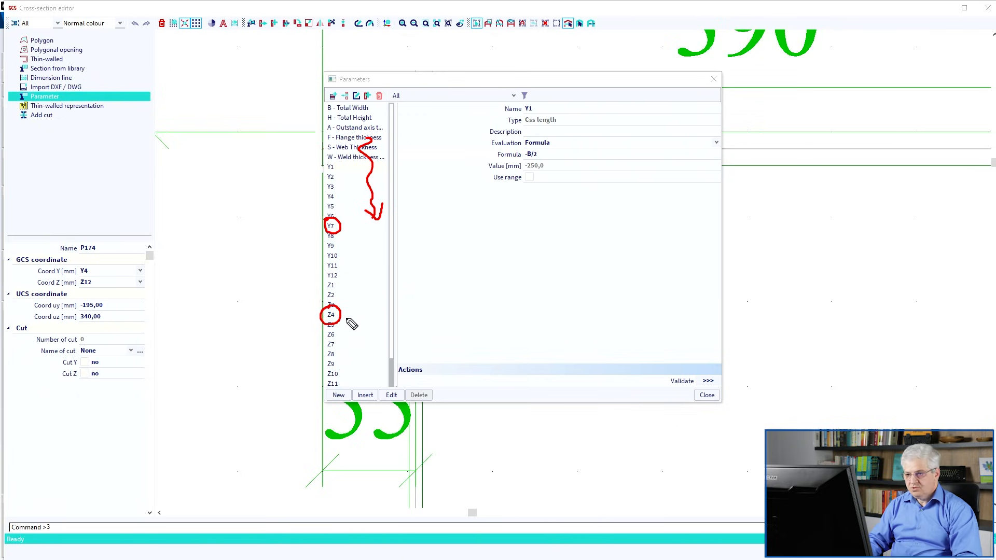
pyautogui.moveTo(339, 227)
pyautogui.mouseDown()
pyautogui.moveTo(350, 188)
pyautogui.moveTo(339, 189)
pyautogui.mouseUp()
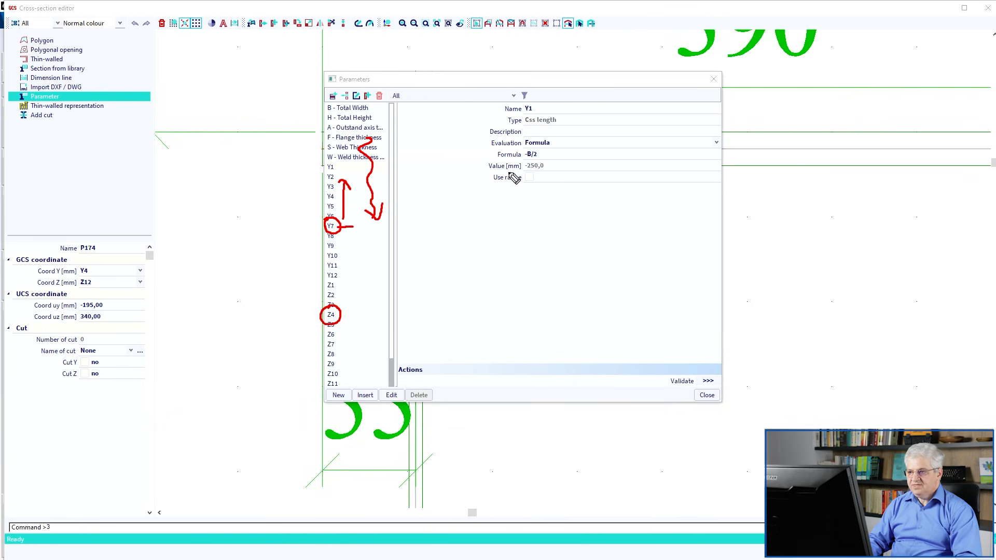
pyautogui.moveTo(530, 163)
pyautogui.mouseDown()
pyautogui.moveTo(536, 147)
pyautogui.moveTo(525, 163)
pyautogui.mouseUp()
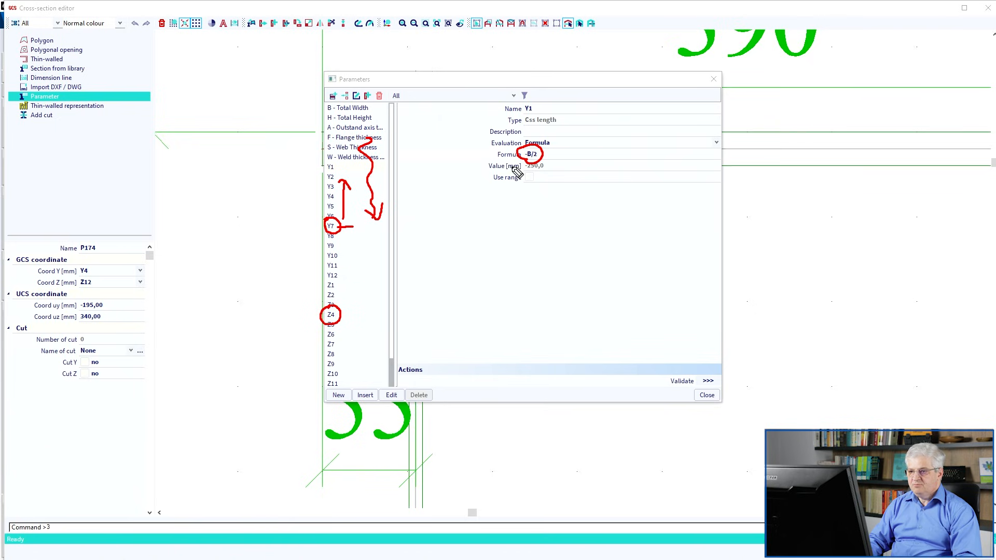
pyautogui.moveTo(337, 118)
pyautogui.mouseDown()
pyautogui.moveTo(325, 103)
pyautogui.moveTo(342, 110)
pyautogui.moveTo(328, 115)
pyautogui.mouseUp()
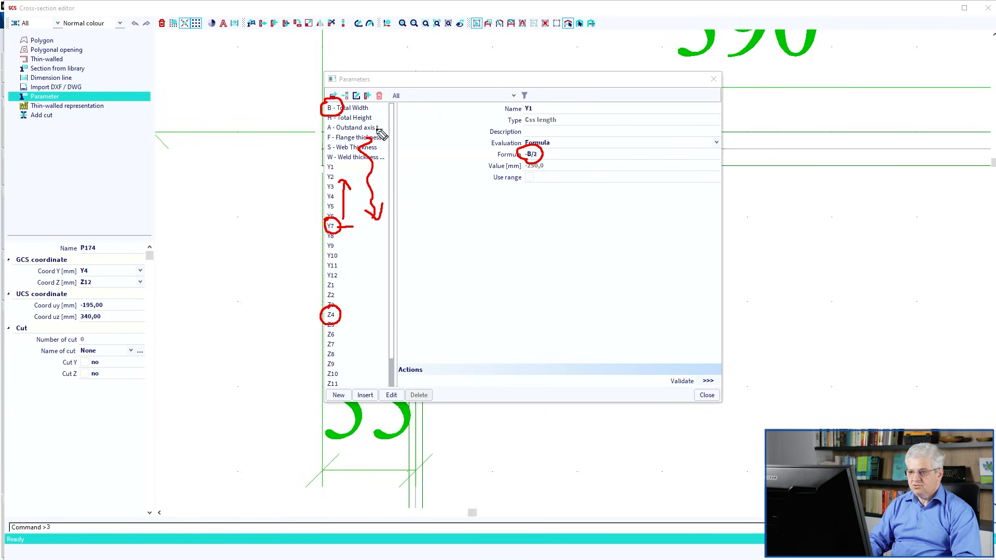
pyautogui.press('Escape')
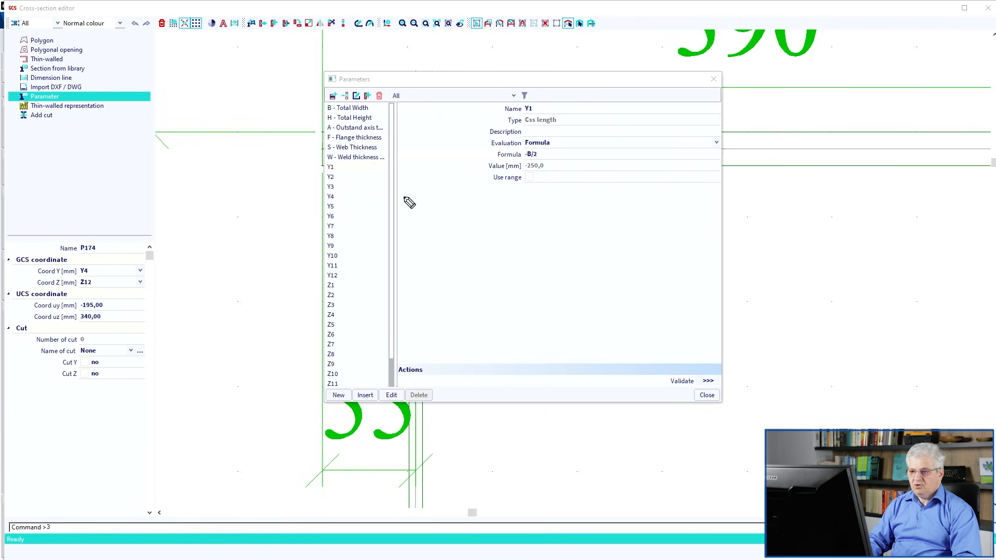
# Step: Review the formulas of Y10 and the Z coordinate parameters through Z13, and close the parameter list with a correctness check
pyautogui.click(334, 256)
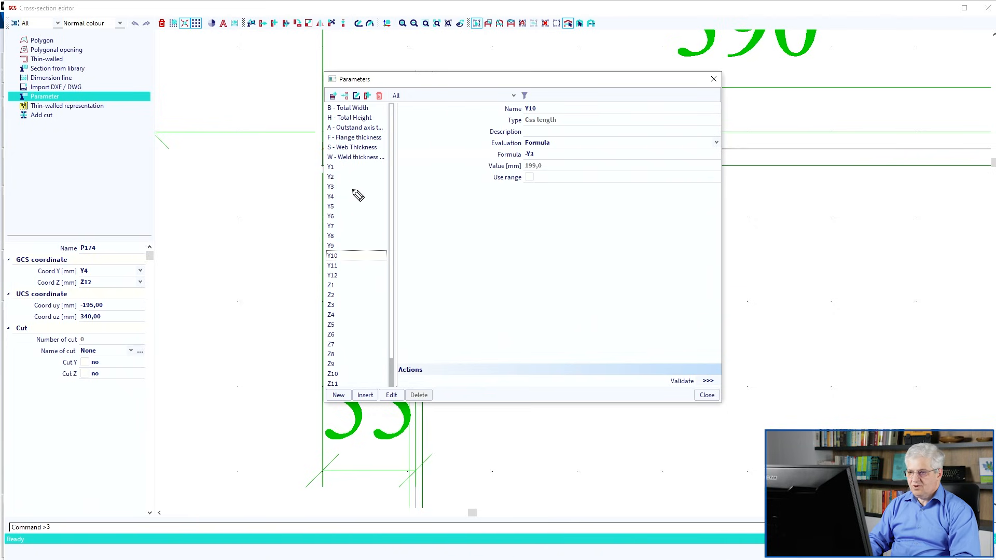
pyautogui.moveTo(524, 157)
pyautogui.mouseDown()
pyautogui.moveTo(533, 147)
pyautogui.moveTo(519, 158)
pyautogui.moveTo(540, 156)
pyautogui.moveTo(534, 165)
pyautogui.mouseUp()
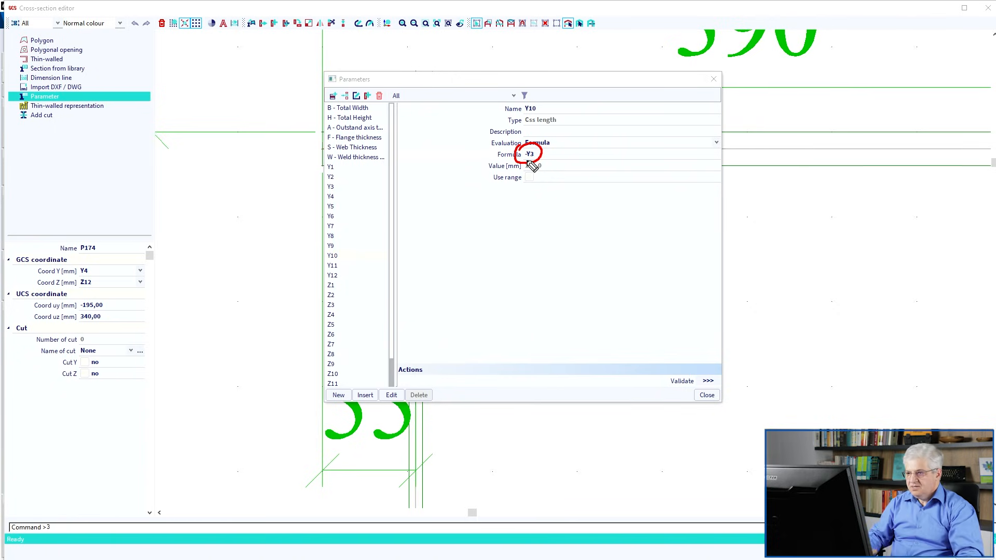
pyautogui.click(346, 345)
pyautogui.press('Down')
pyautogui.press('Down')
pyautogui.press('Down')
pyautogui.press('Down')
pyautogui.press('Down')
pyautogui.press('Down')
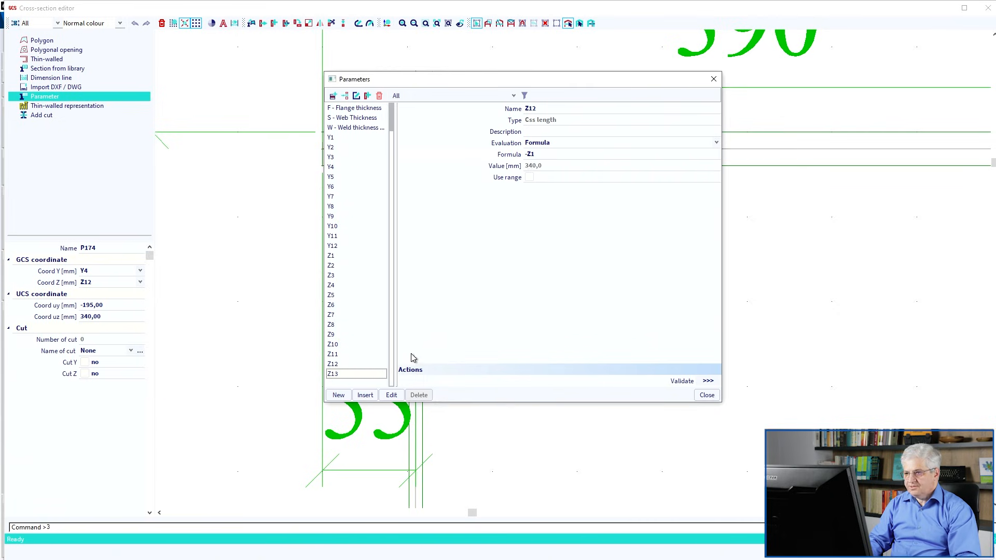
pyautogui.click(706, 397)
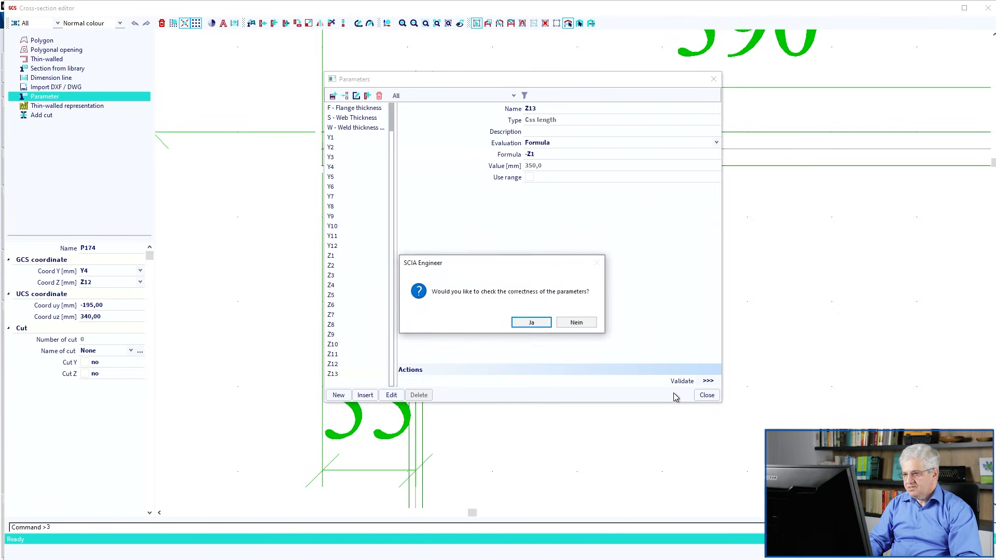
pyautogui.click(534, 325)
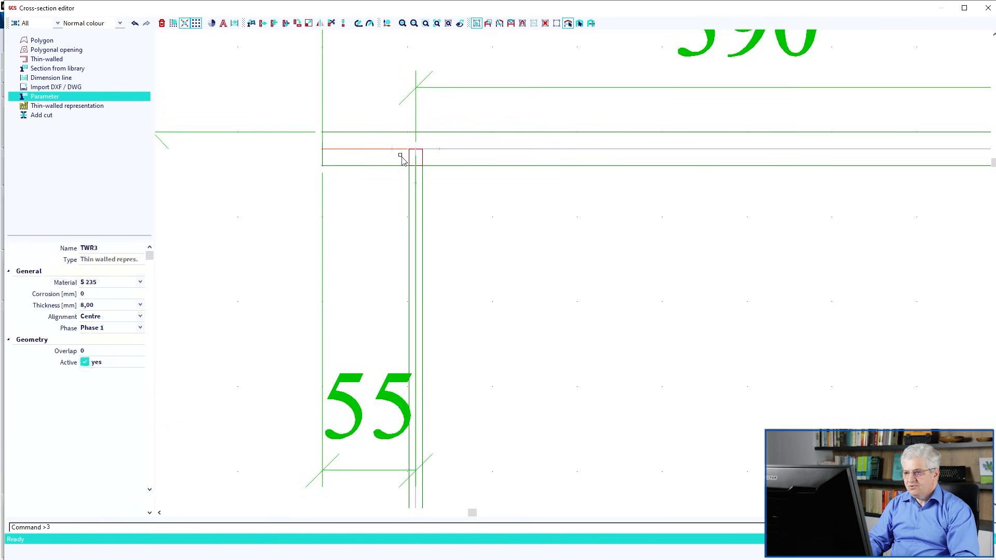
# Step: Assign parameter Y1 to the Y coordinate of the left edge nodes of the top flange, mid-height stiffener and bottom flange
pyautogui.scroll(-3, 352, 182)
pyautogui.moveTo(362, 301); pyautogui.dragTo(367, 204, button='middle')
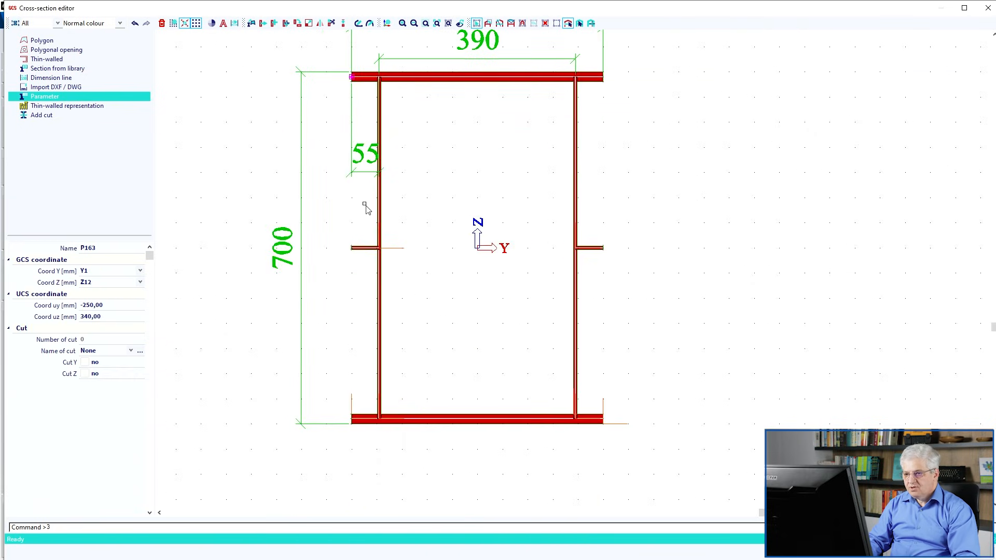
pyautogui.click(351, 248)
pyautogui.click(351, 417)
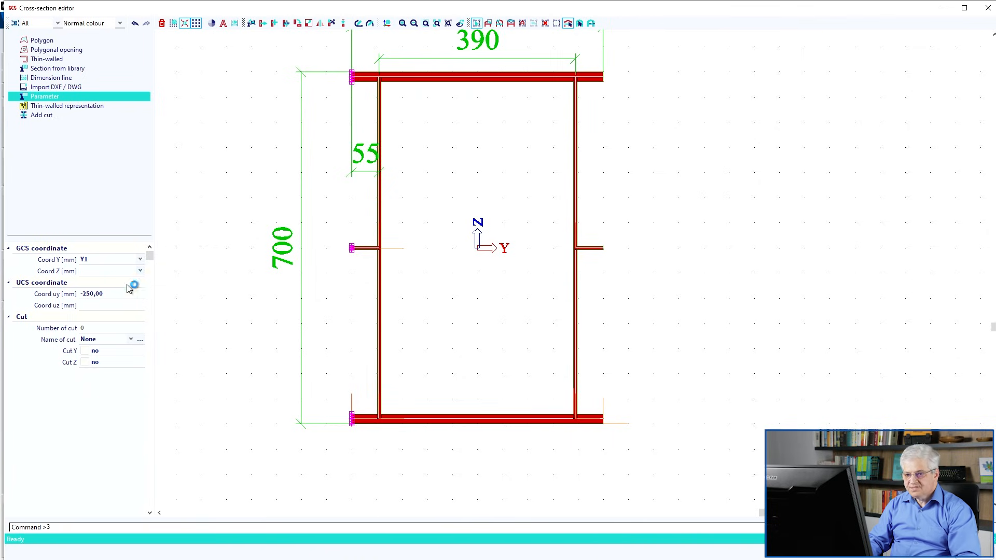
pyautogui.click(140, 259)
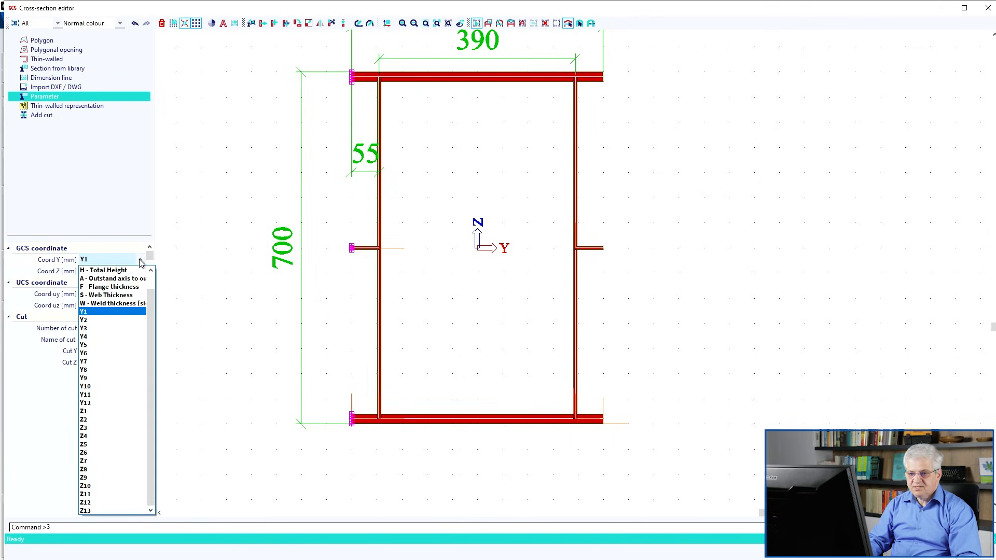
pyautogui.click(97, 312)
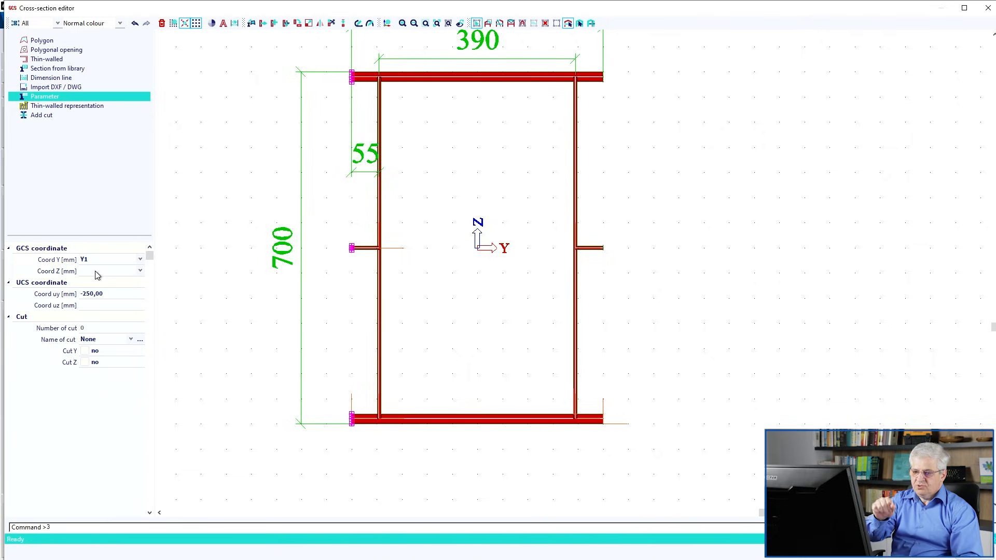
# Step: Inspect the shared Y coordinate parameter of the intermediate nodes near the left web on the top flange and left stiffener centrelines
pyautogui.click(366, 96)
pyautogui.scroll(4, 366, 96)
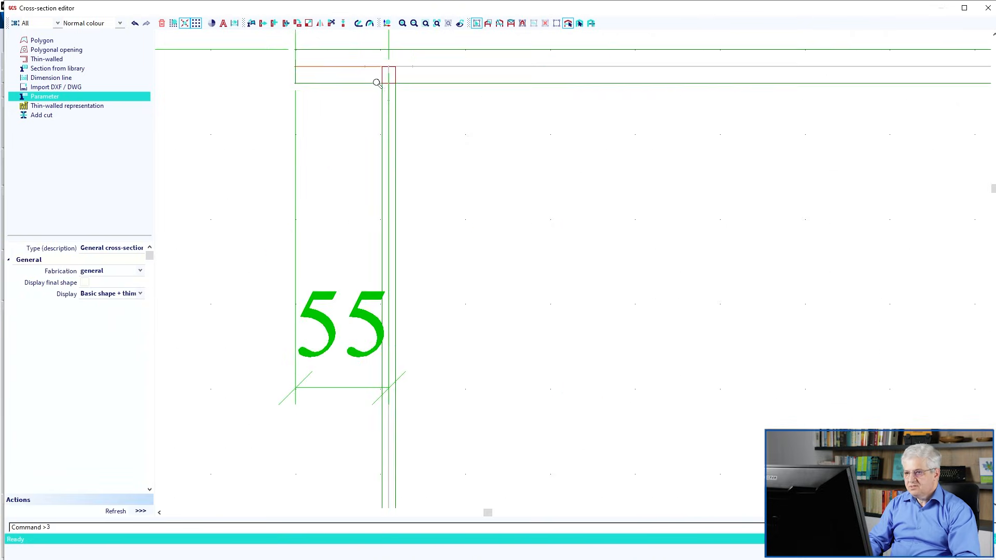
pyautogui.click(365, 66)
pyautogui.scroll(-3, 356, 371)
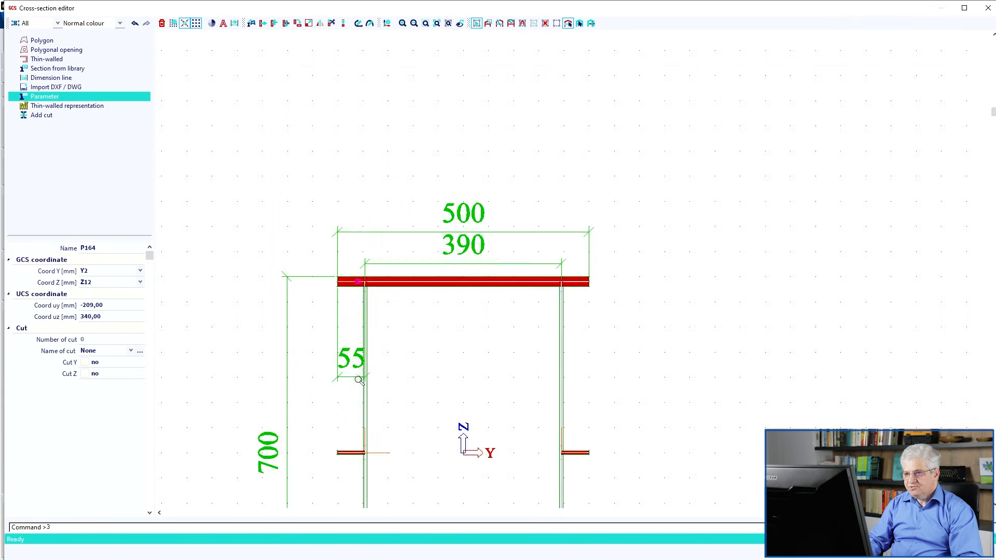
pyautogui.moveTo(358, 395); pyautogui.dragTo(381, 132, button='middle')
pyautogui.scroll(3, 381, 180)
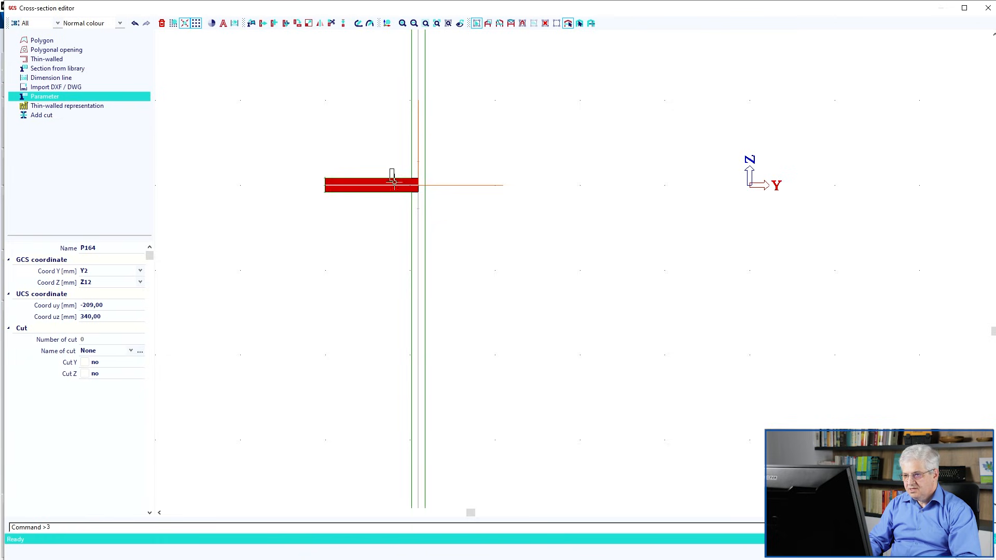
pyautogui.keyDown('ctrl'); pyautogui.click(395, 185); pyautogui.keyUp('ctrl')
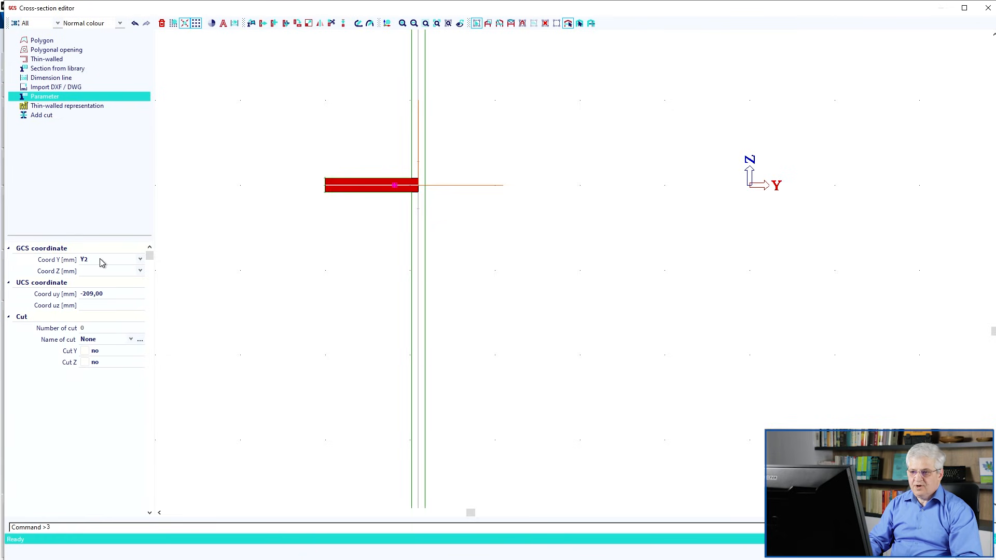
pyautogui.click(230, 278)
# Step: Delete the 390 and 500 horizontal dimension lines above the top flange
pyautogui.scroll(-6, 261, 280)
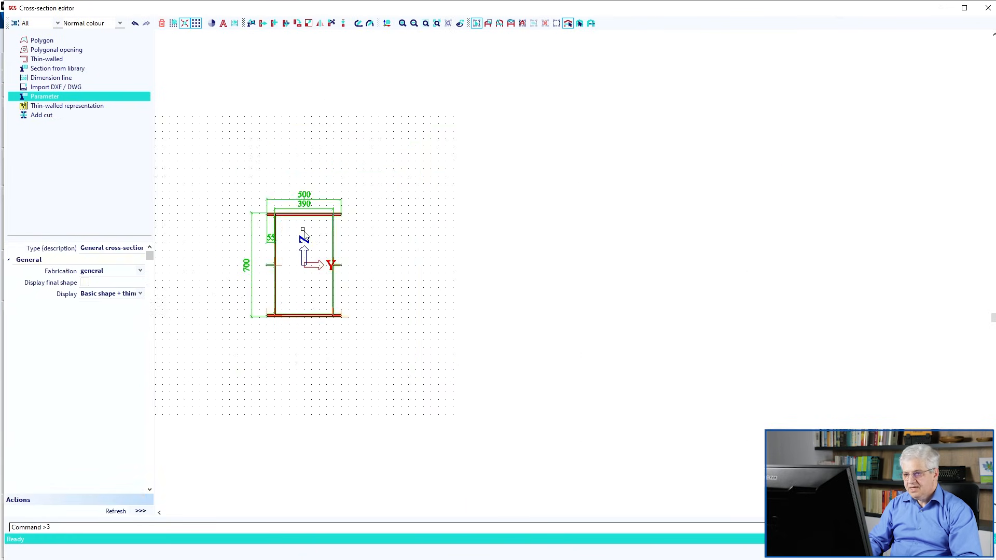
pyautogui.moveTo(304, 235); pyautogui.dragTo(332, 271, button='middle')
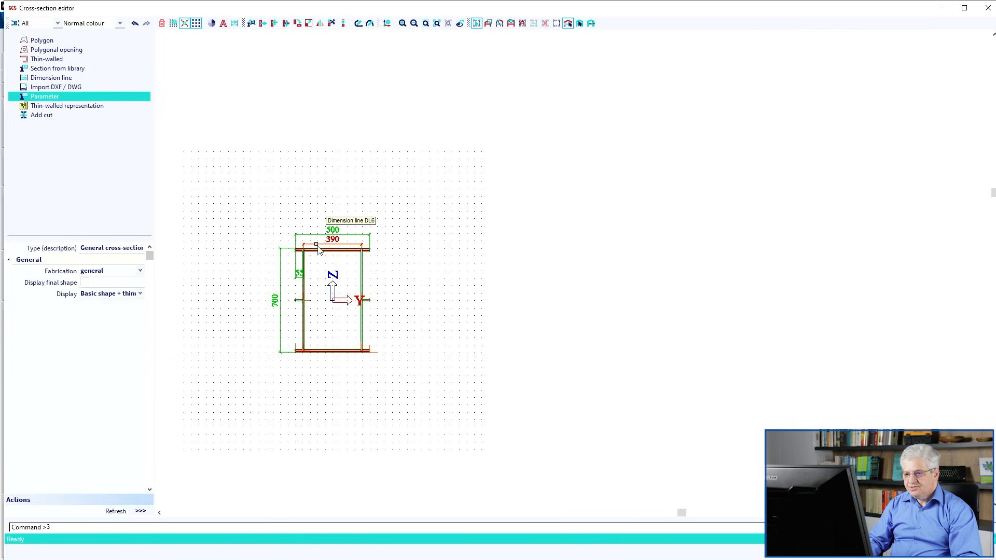
pyautogui.click(318, 249)
pyautogui.press('Return')
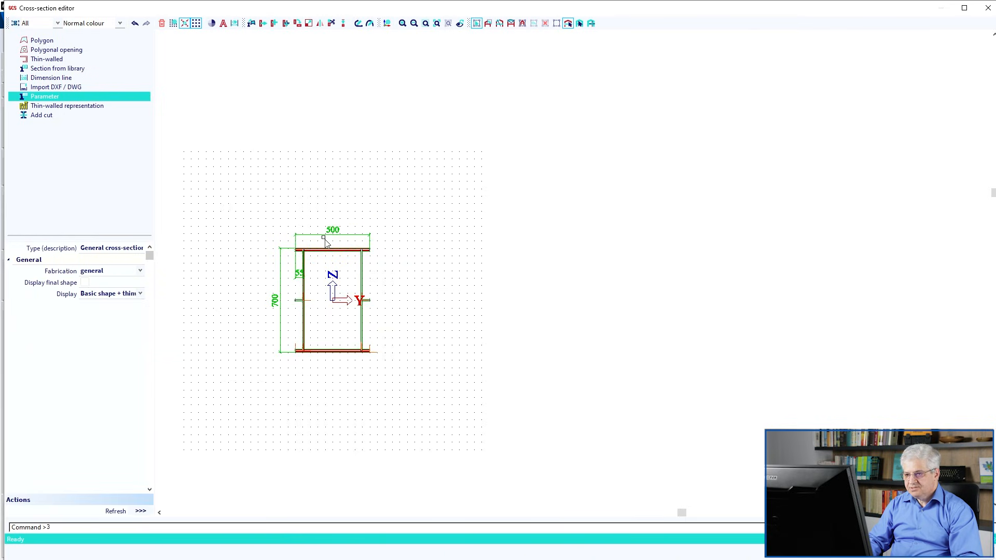
pyautogui.click(324, 236)
pyautogui.press('Delete')
pyautogui.press('Return')
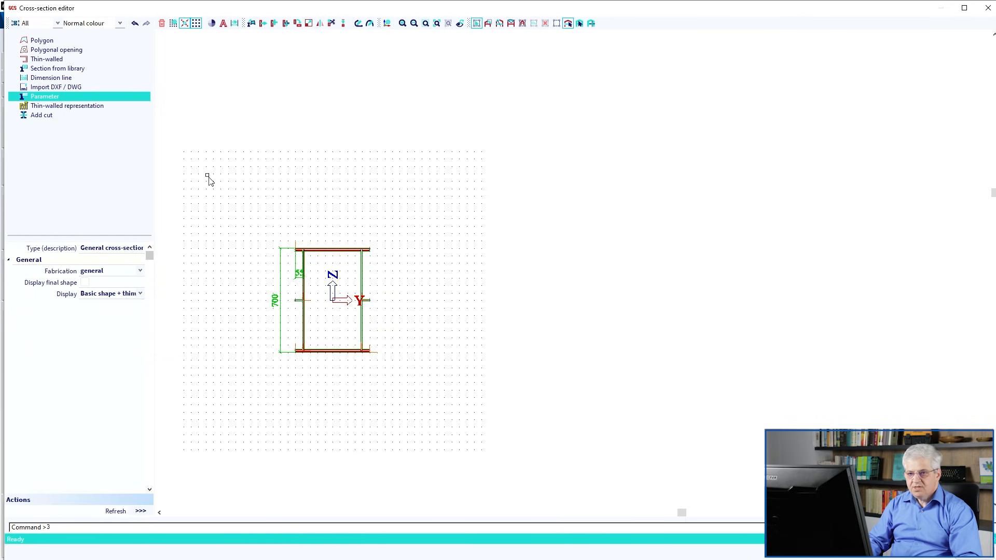
# Step: Draw a horizontal dimension line above the top flange, spanning from its left end to its right end
pyautogui.doubleClick(73, 78)
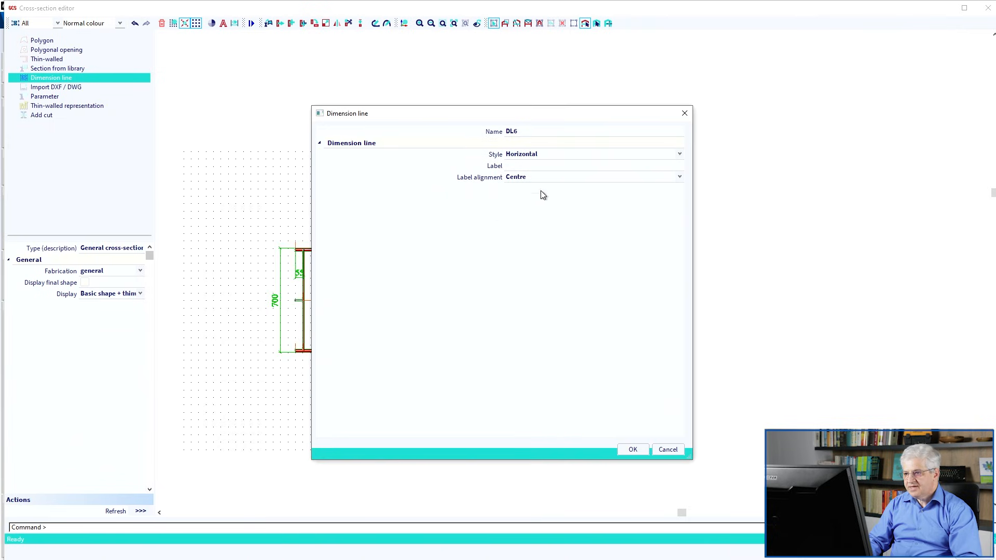
pyautogui.click(632, 449)
pyautogui.scroll(5, 263, 234)
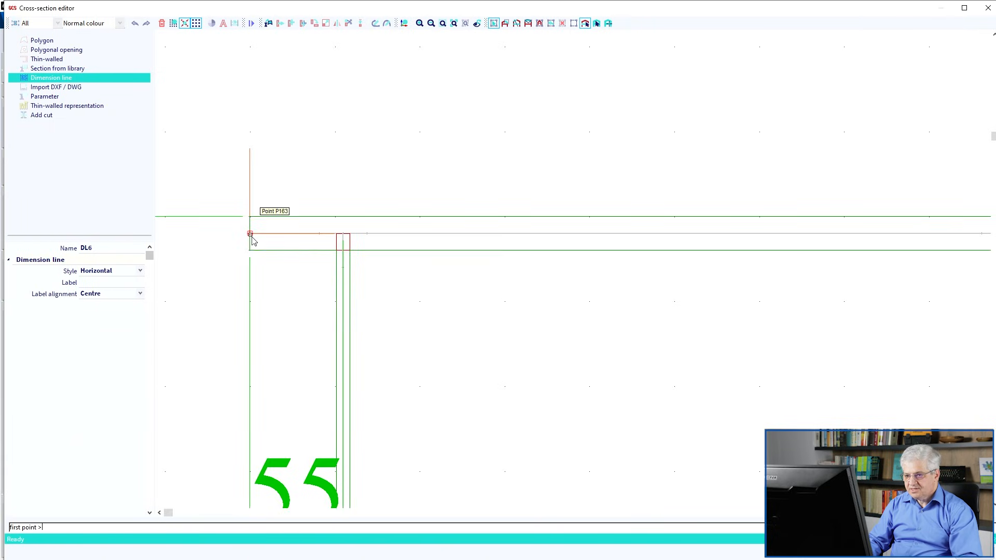
pyautogui.click(251, 233)
pyautogui.scroll(-4, 596, 302)
pyautogui.scroll(-2, 388, 235)
pyautogui.scroll(5, 428, 262)
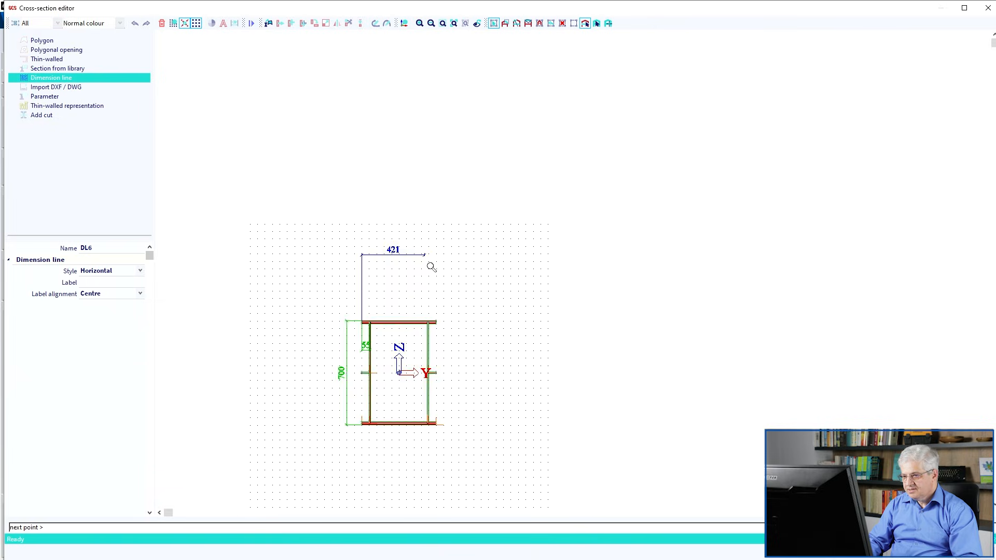
pyautogui.click(477, 335)
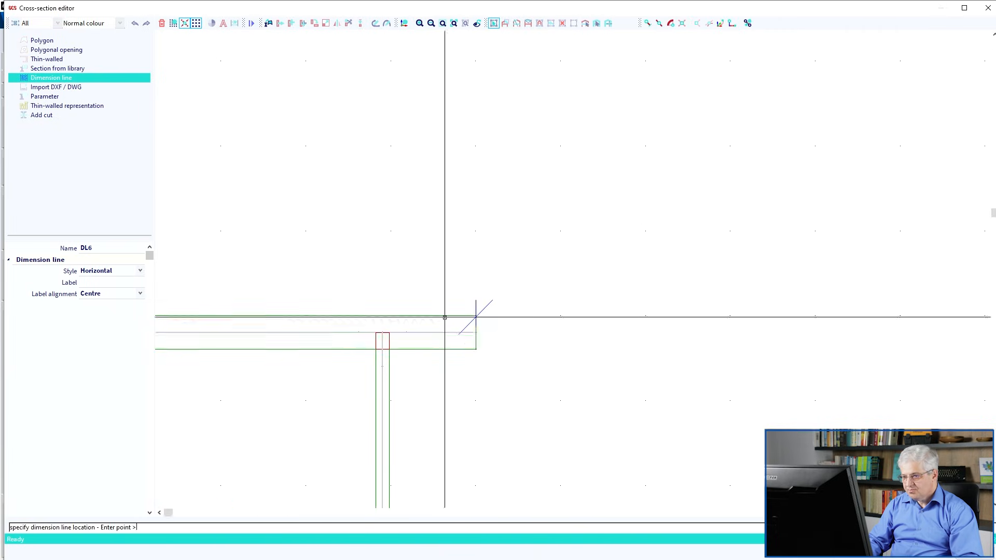
pyautogui.scroll(-5, 456, 306)
pyautogui.click(467, 235)
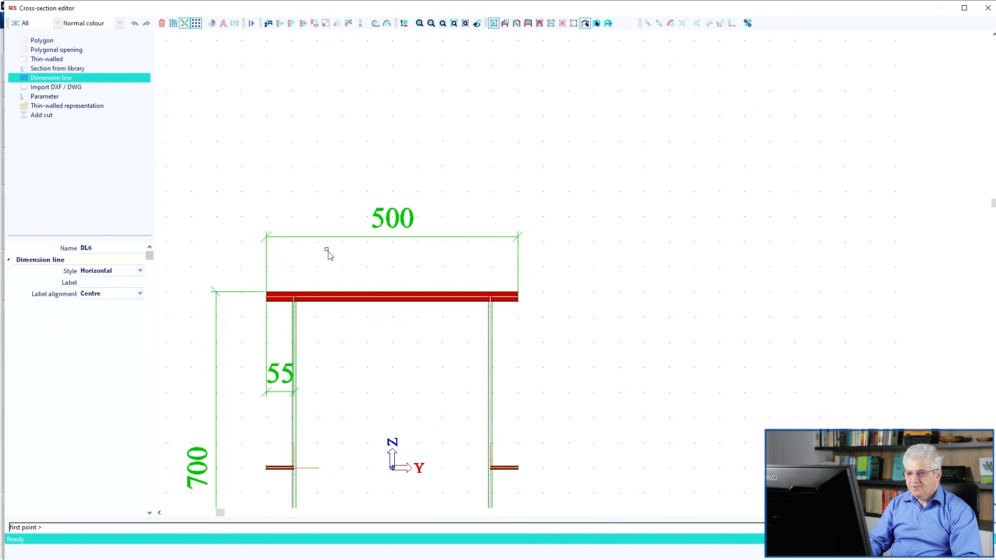
pyautogui.press('Escape')
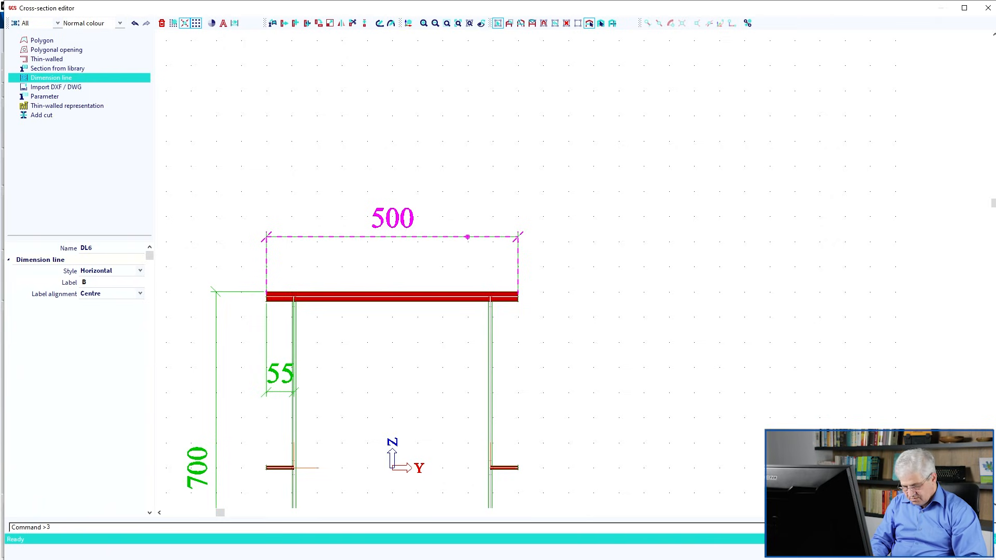
# Step: Label the top flange width dimension line "B ="
pyautogui.press('super+space')
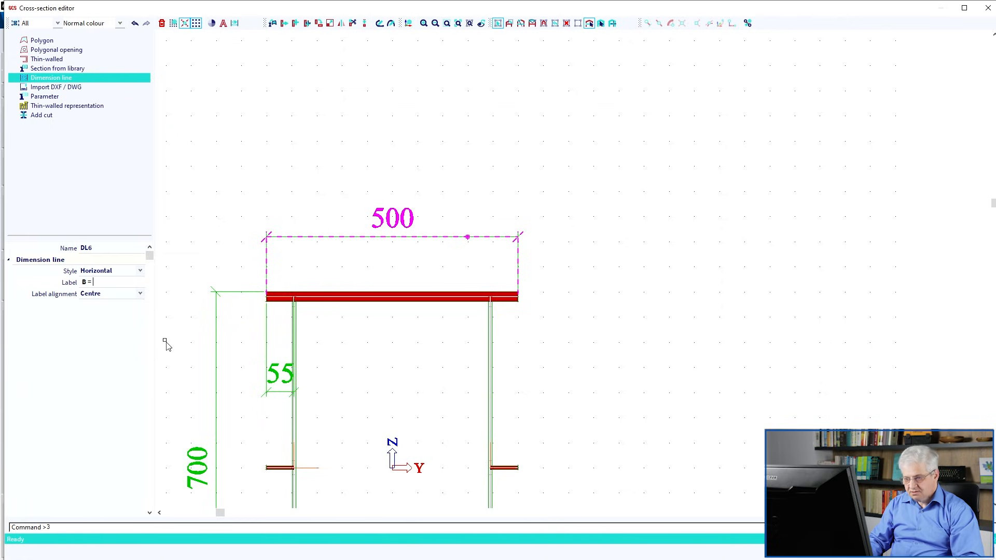
pyautogui.press('Return')
pyautogui.click(377, 275)
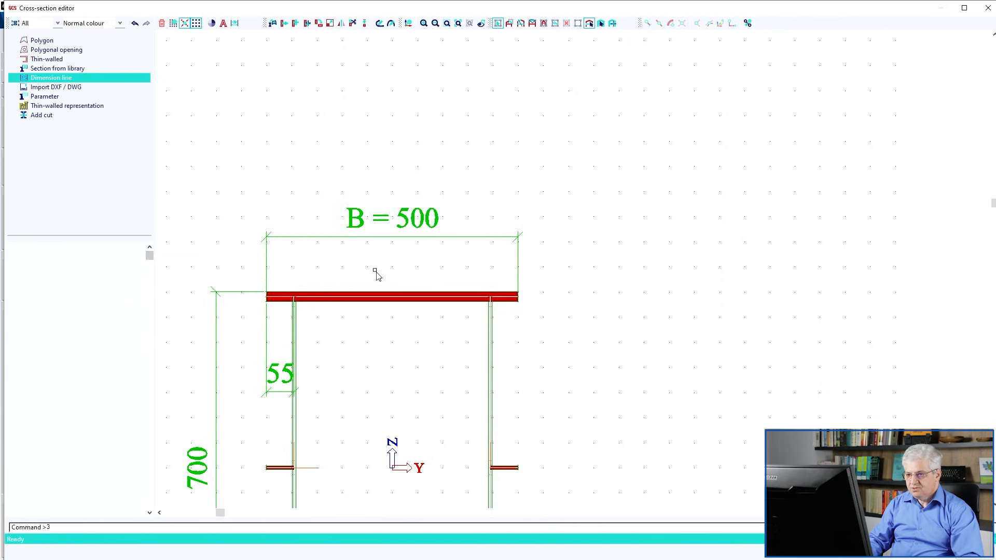
# Step: Label the overall height dimension line at the left of the section "H ="
pyautogui.moveTo(381, 358); pyautogui.dragTo(437, 197, button='middle')
pyautogui.click(254, 314)
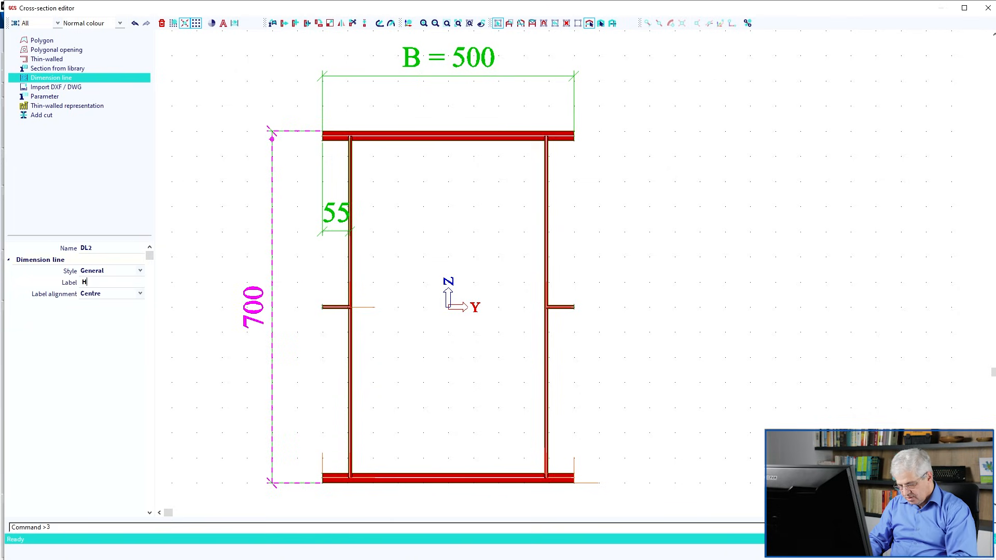
pyautogui.press('Return')
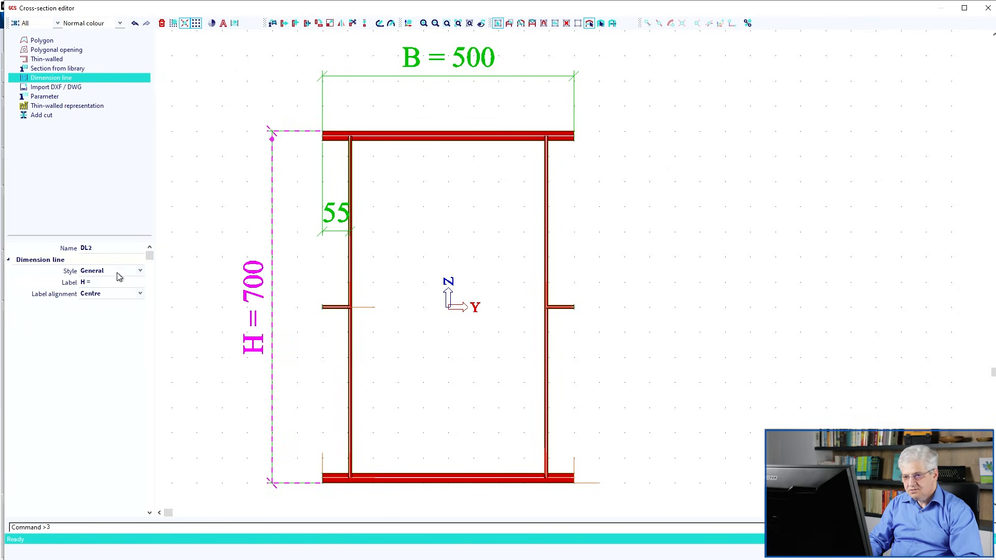
pyautogui.click(302, 257)
# Step: Label the left flange outstand dimension line "A =" and set its label alignment to Left
pyautogui.click(332, 237)
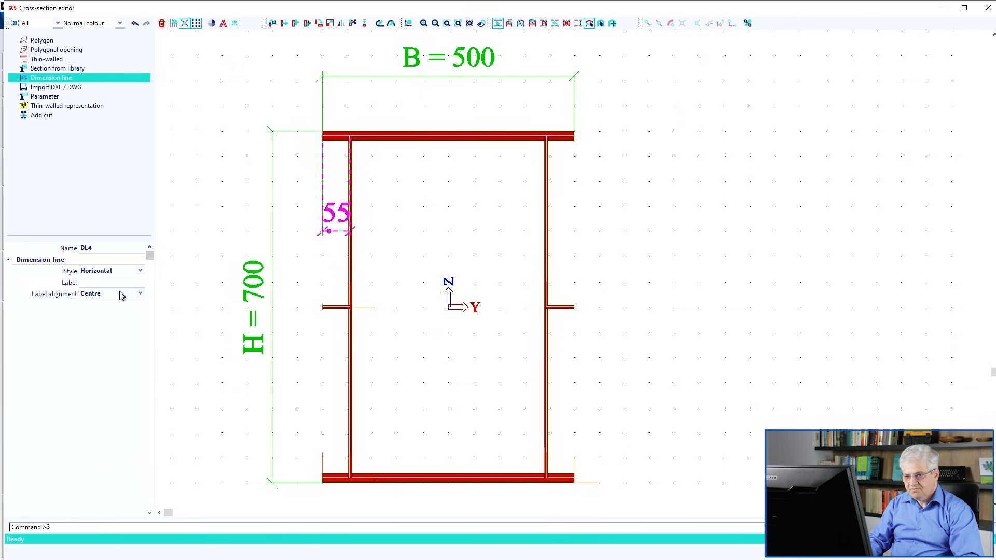
pyautogui.click(86, 282)
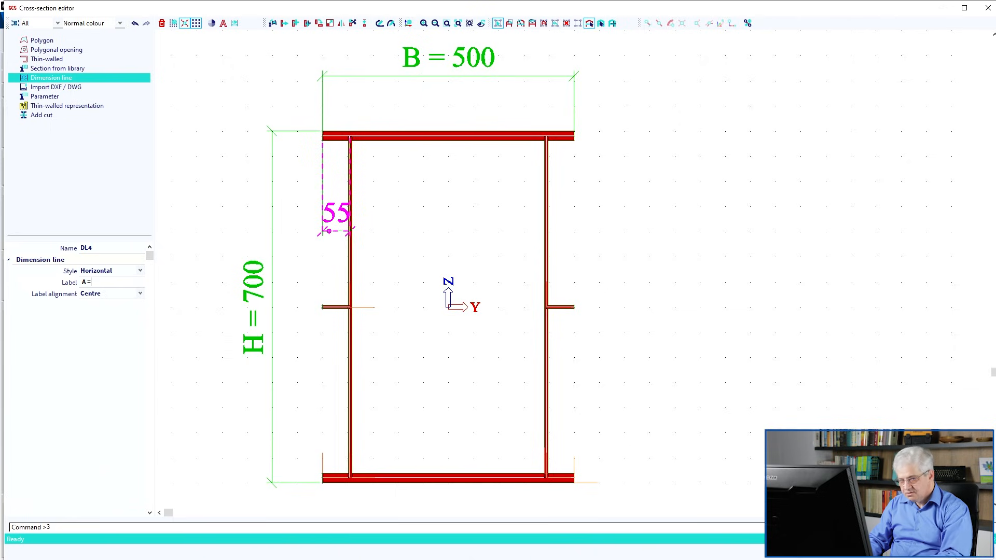
pyautogui.press('Return')
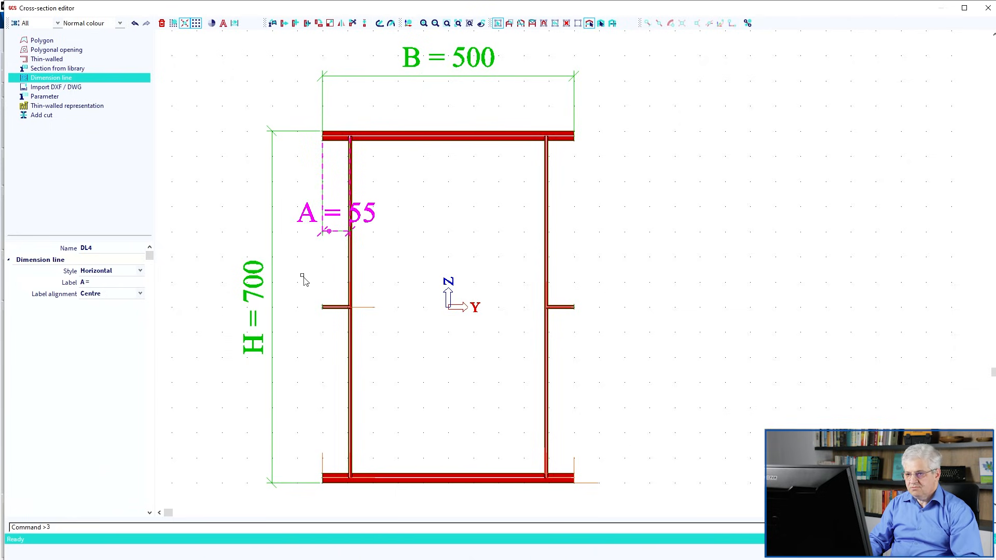
pyautogui.click(111, 294)
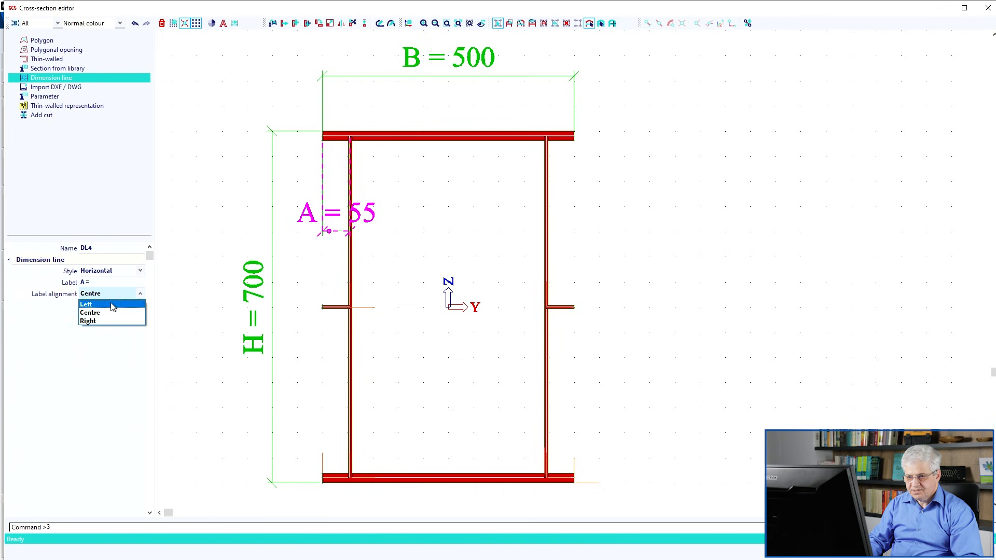
pyautogui.click(94, 301)
pyautogui.press('Escape')
# Step: Accept the labelled section drawing and return to the cross-section's properties
pyautogui.scroll(-5, 358, 340)
pyautogui.moveTo(378, 352); pyautogui.dragTo(379, 281, button='middle')
pyautogui.click(960, 551)
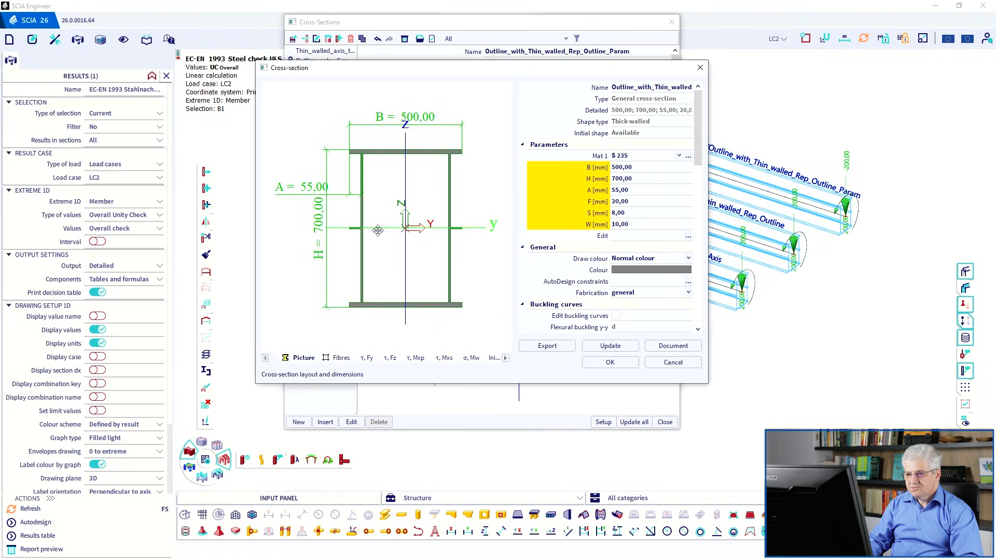
# Step: Check the descriptions of parameters B and A, then accept the cross-section and close the cross-section library
pyautogui.click(642, 179)
pyautogui.click(633, 167)
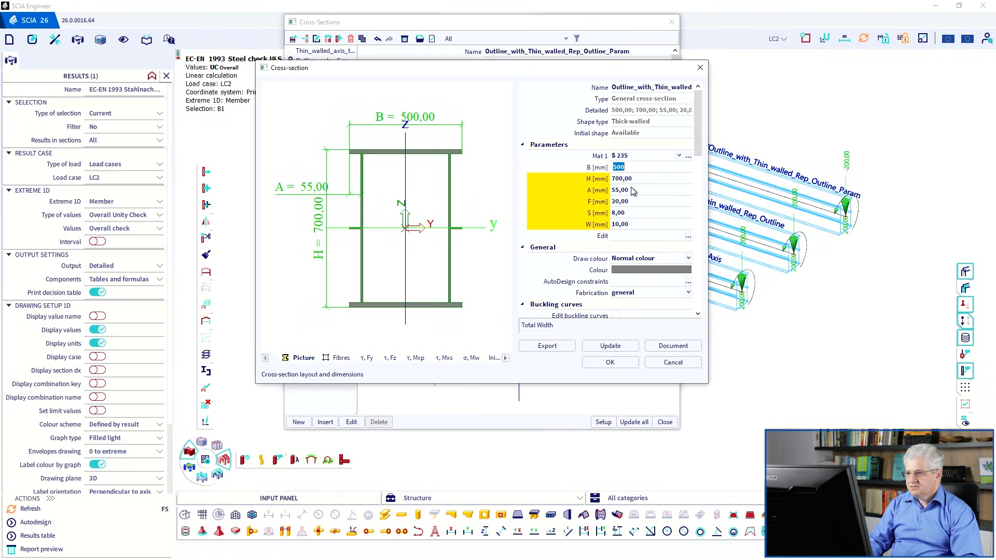
pyautogui.click(632, 191)
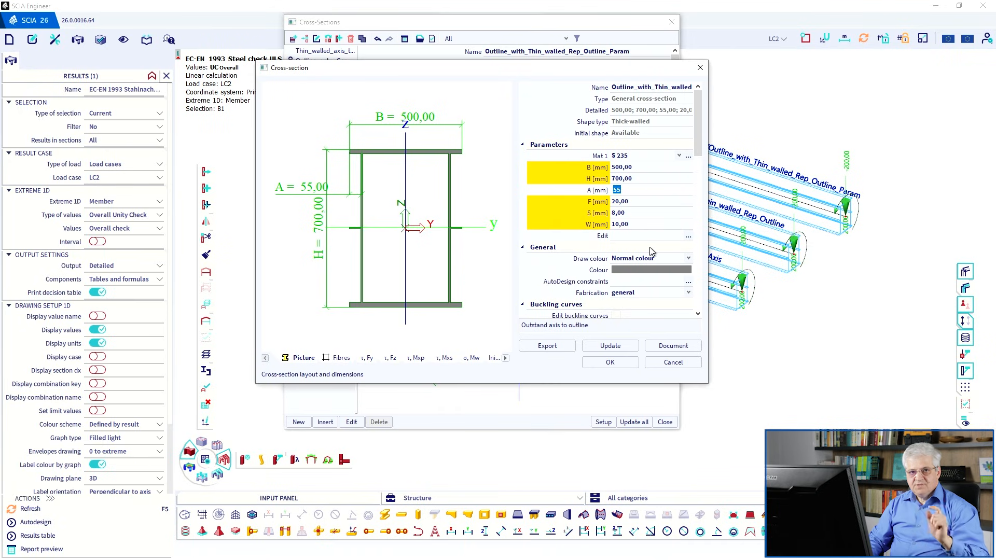
pyautogui.click(624, 365)
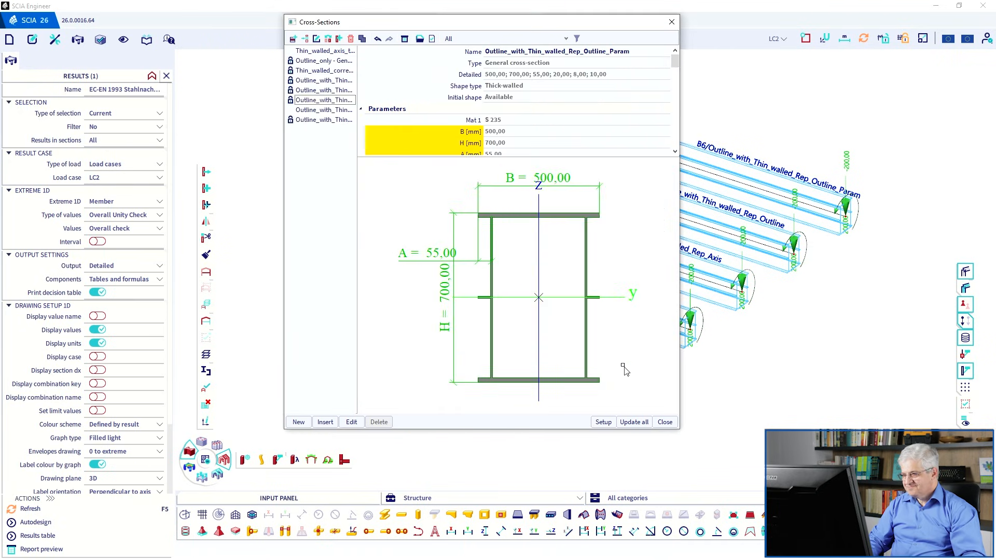
pyautogui.click(665, 422)
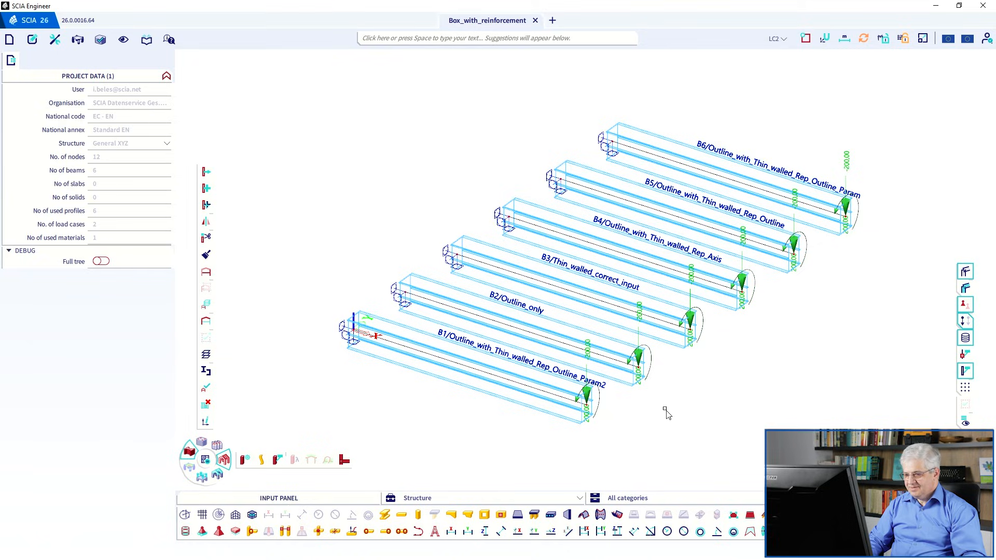
# Step: Run the linear analysis of the structure with the default mesh and solver settings
pyautogui.click(224, 460)
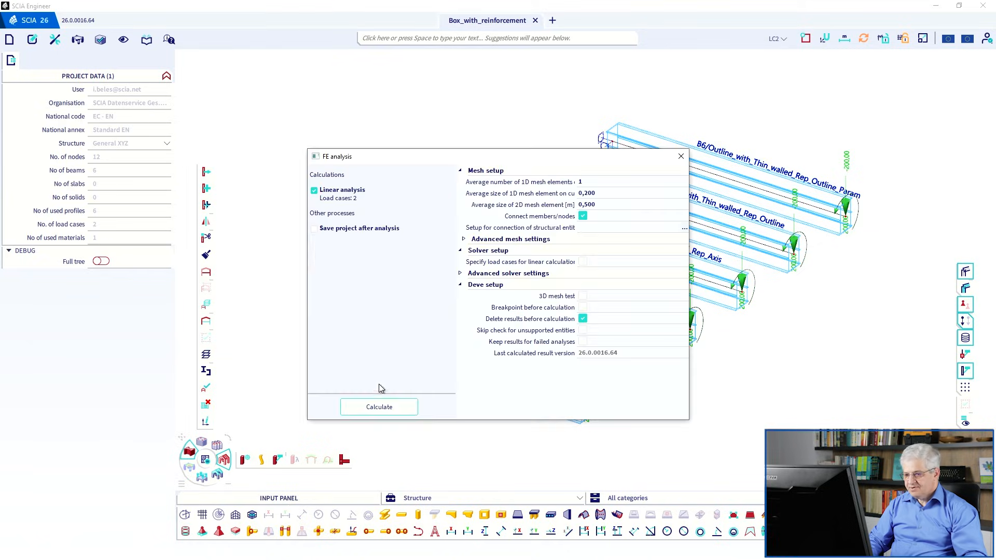
pyautogui.click(397, 406)
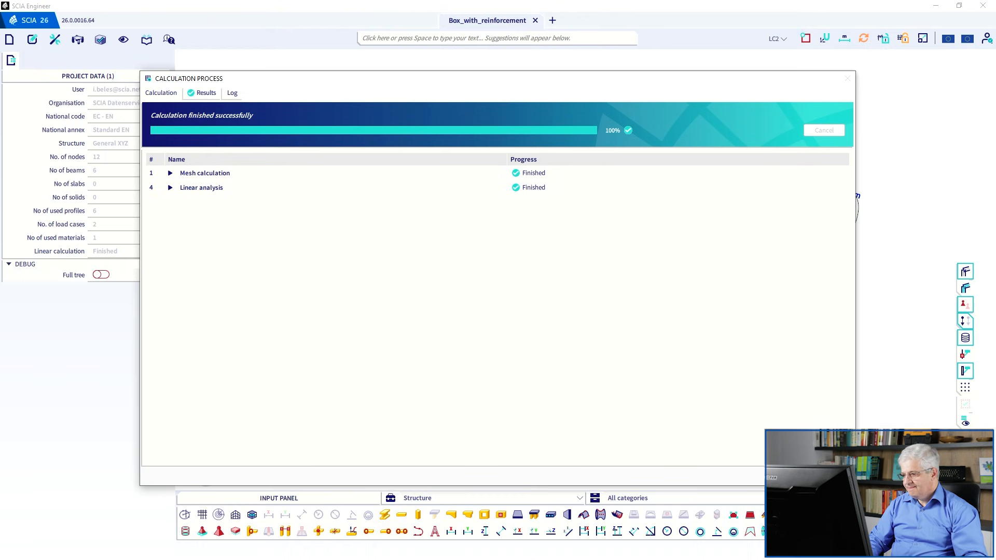
pyautogui.moveTo(495, 374); pyautogui.dragTo(425, 358, button='middle')
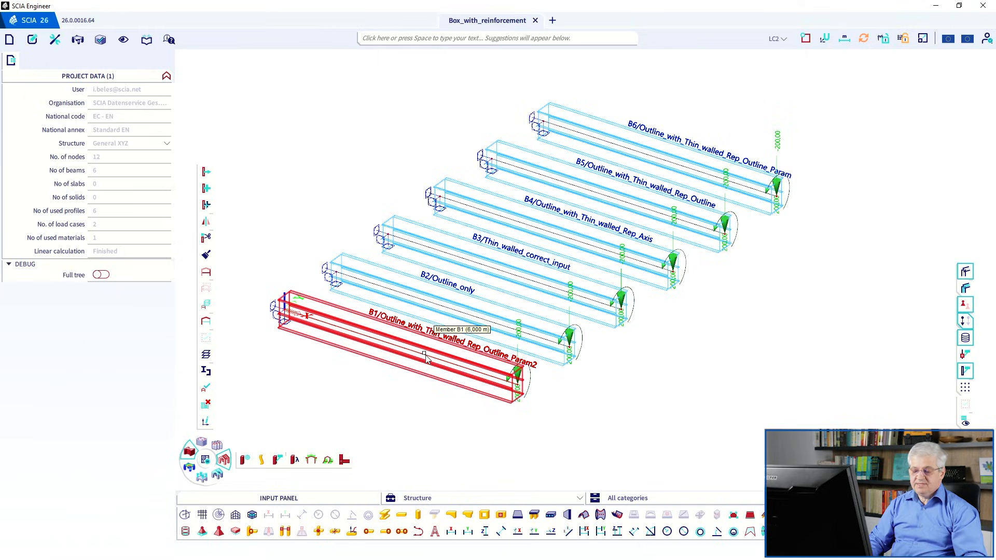
# Step: Open the named items of cross-section Outline_with_Thin_walled_Rep_Outline_Param2 from its properties in the cross-section library
pyautogui.hotkey('ctrl', 'shift', 'c')
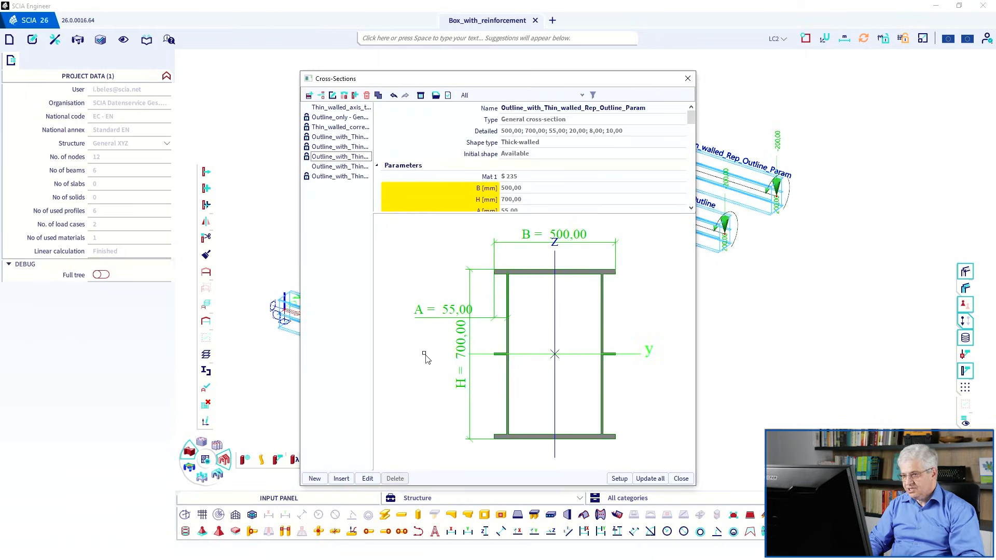
pyautogui.click(338, 176)
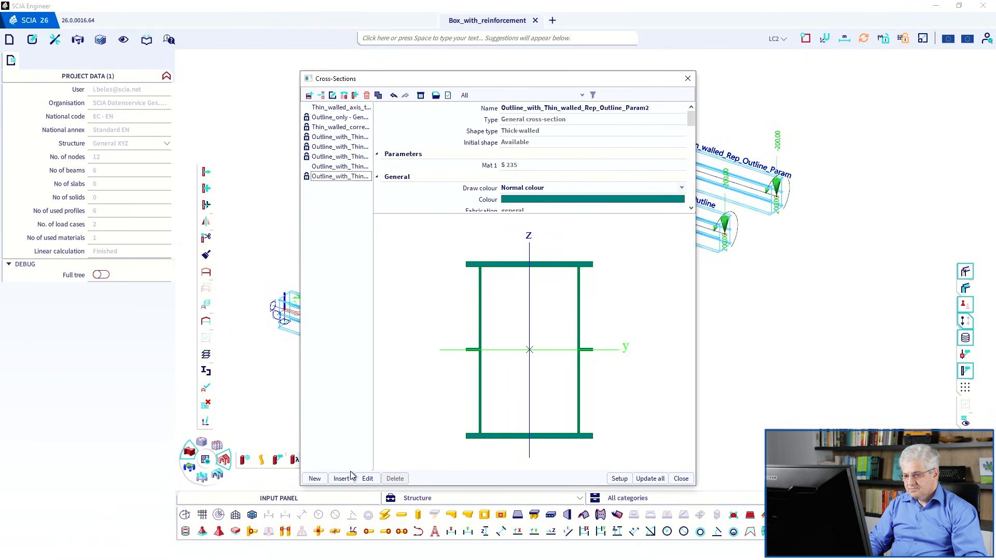
pyautogui.click(367, 478)
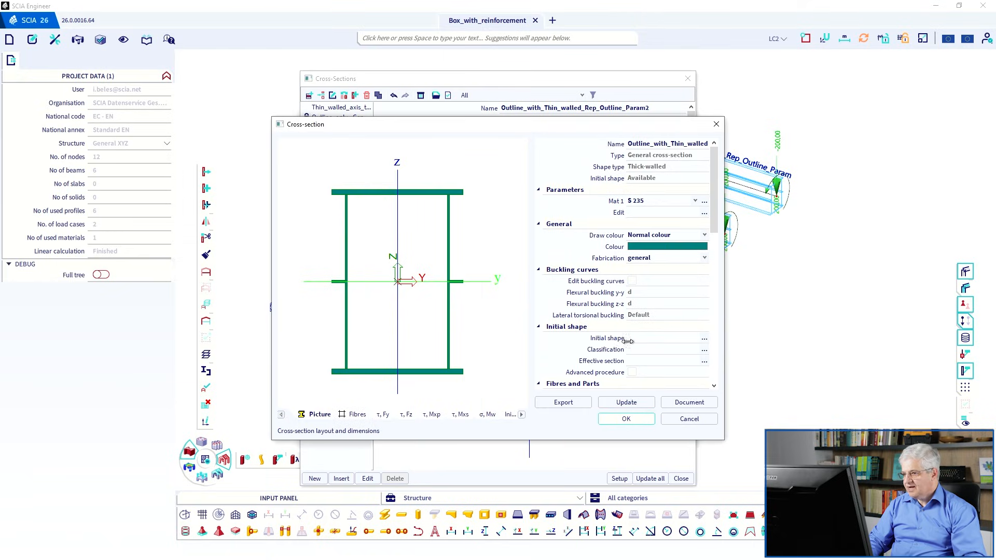
pyautogui.scroll(-2, 636, 350)
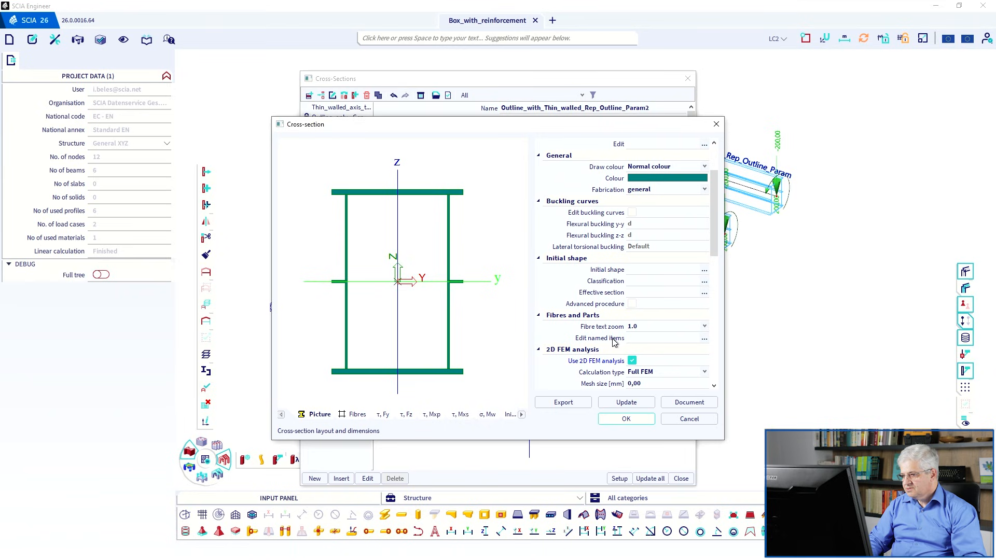
pyautogui.click(703, 338)
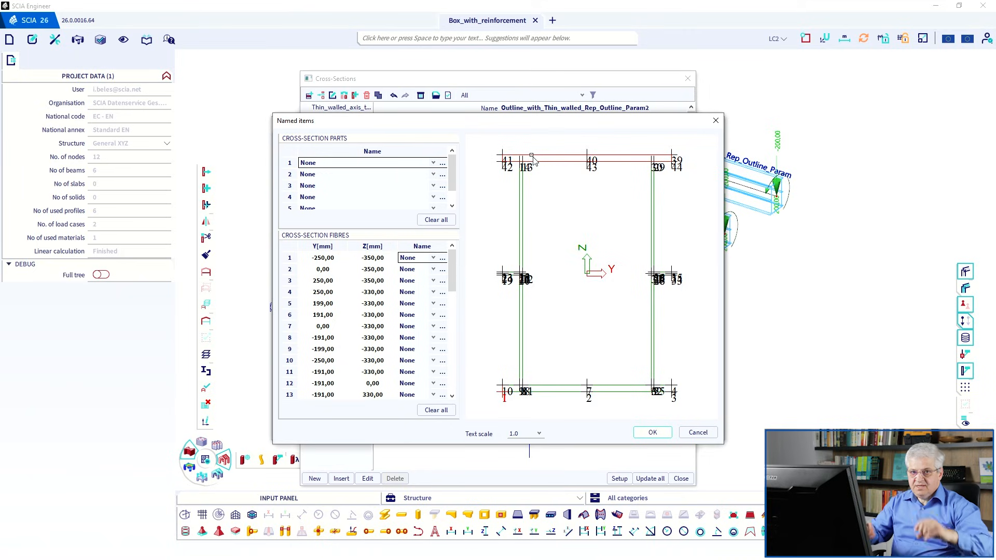
# Step: Assign a new named item "TFL" with the description "Top Flange" to the top flange part and confirm
pyautogui.click(534, 159)
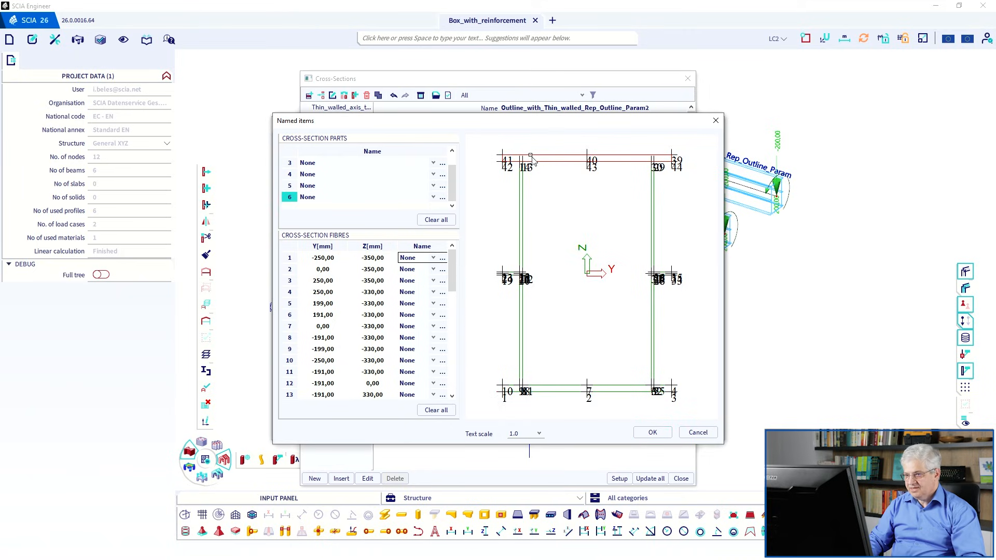
pyautogui.click(442, 198)
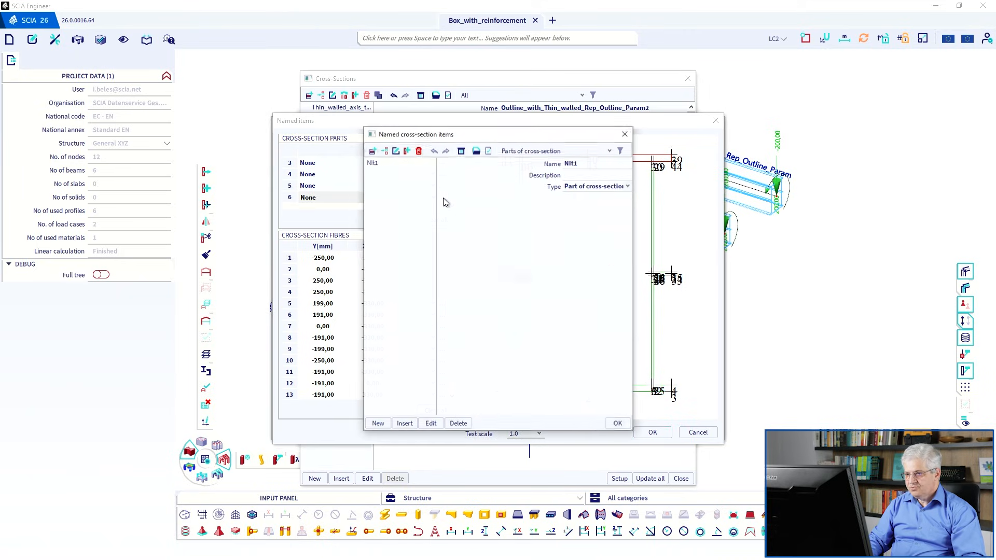
pyautogui.doubleClick(585, 165)
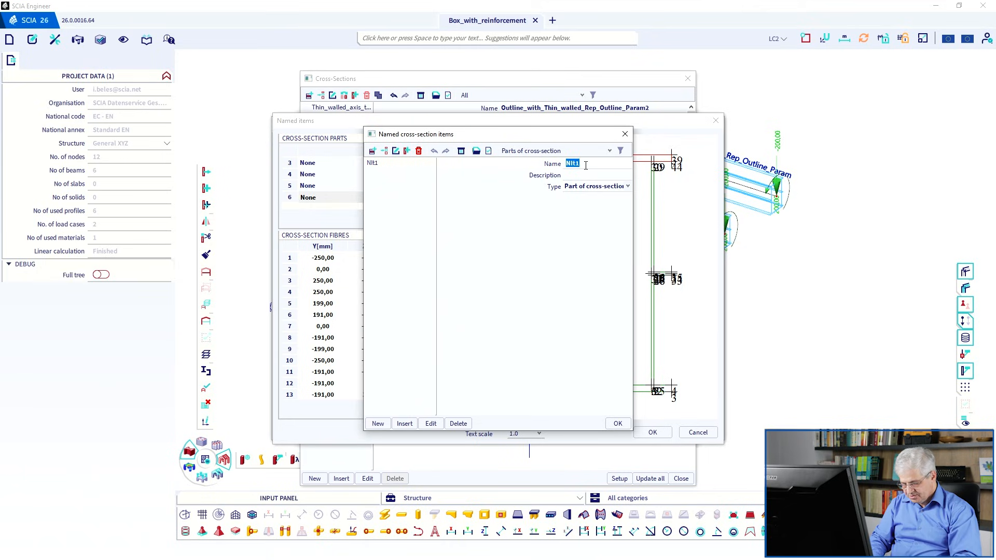
pyautogui.write('TFL')
pyautogui.press('Return')
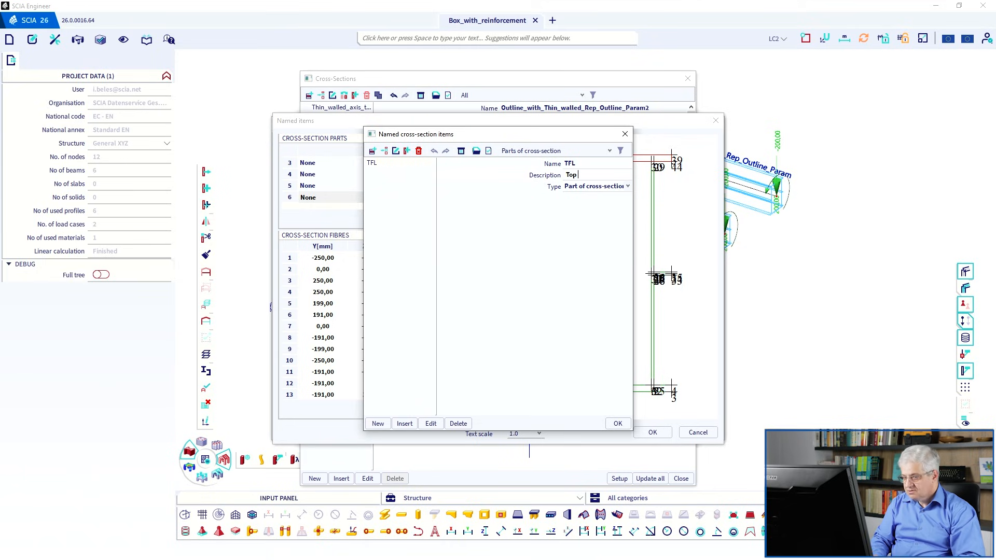
pyautogui.write('Top Flange')
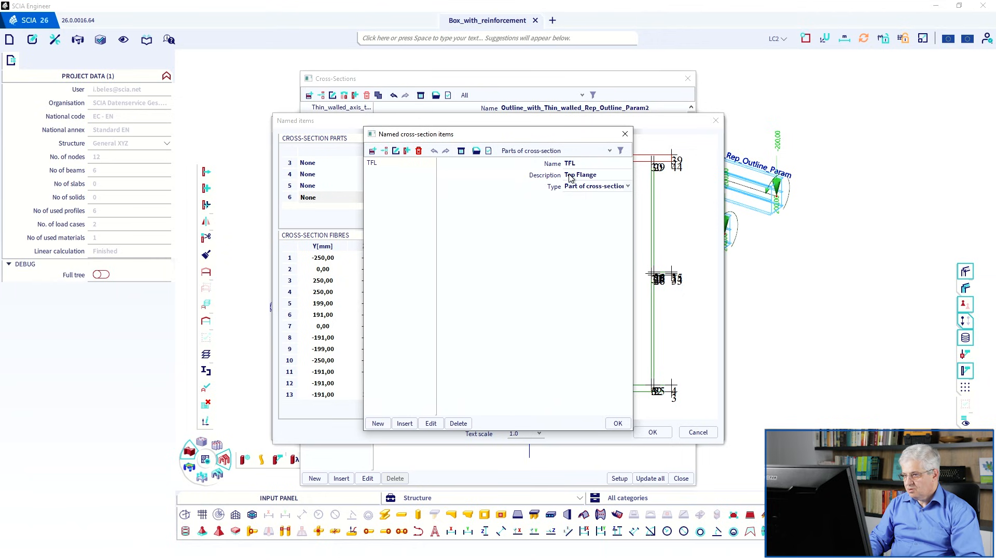
pyautogui.click(618, 423)
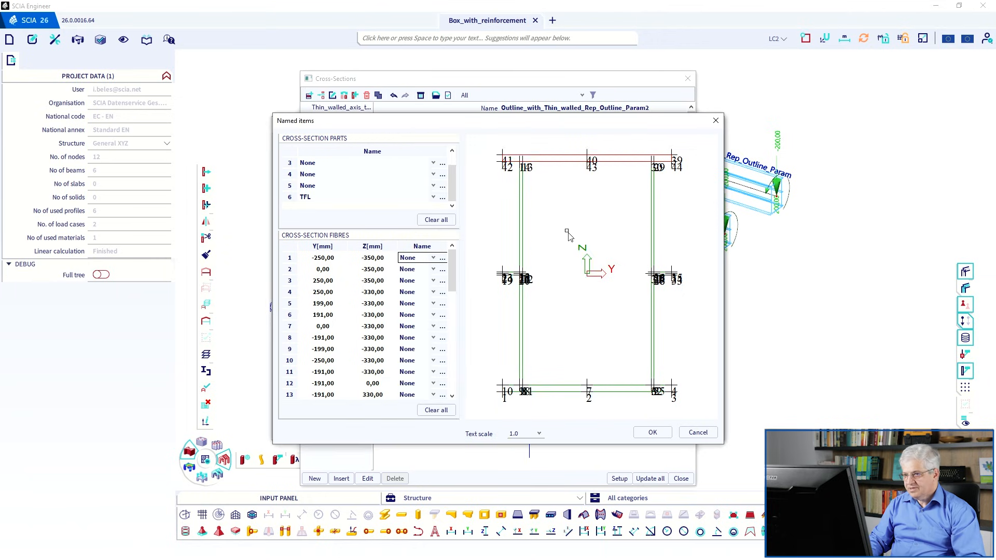
pyautogui.press('Return')
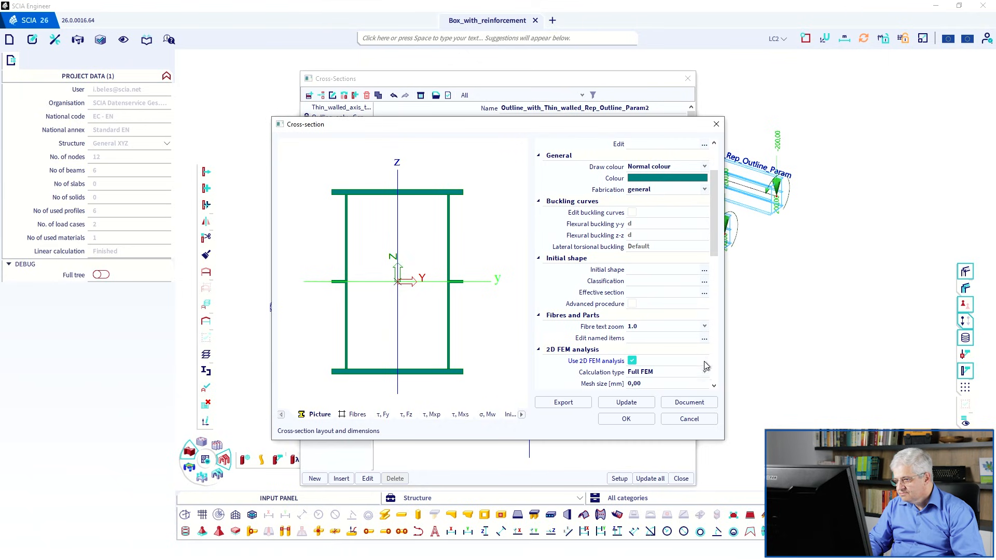
# Step: Reopen the named items of the cross-section and assign the named part "TFL" to the top flange, part 6
pyautogui.click(704, 338)
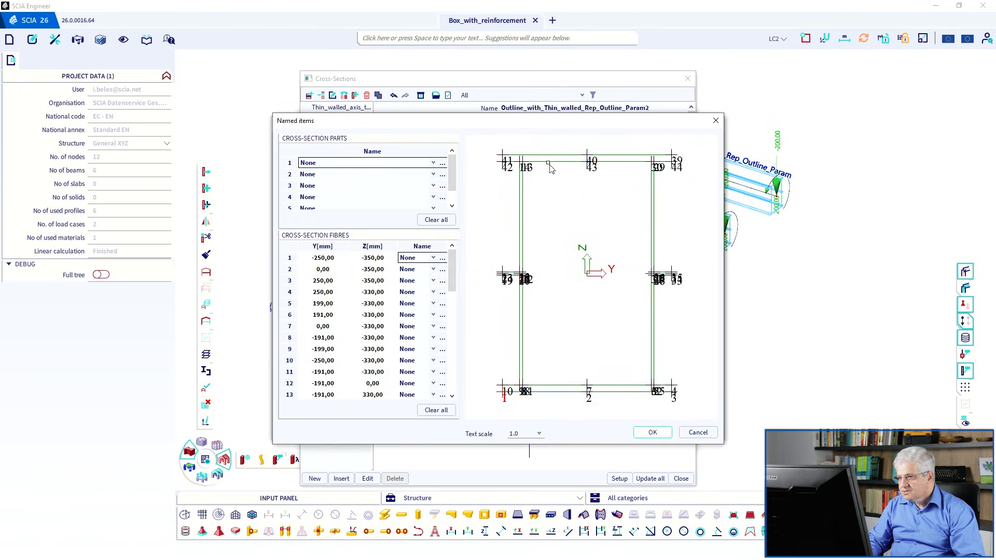
pyautogui.click(549, 164)
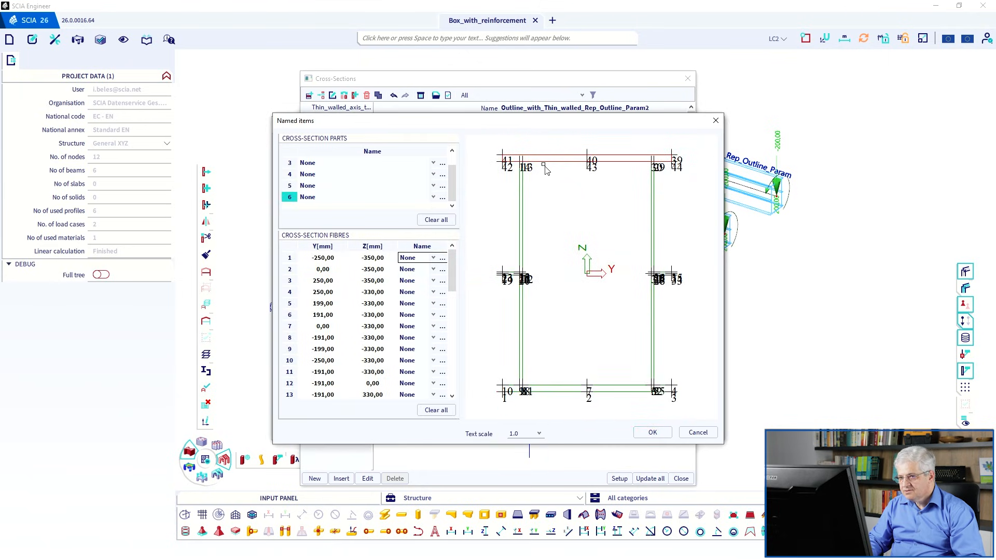
pyautogui.click(442, 197)
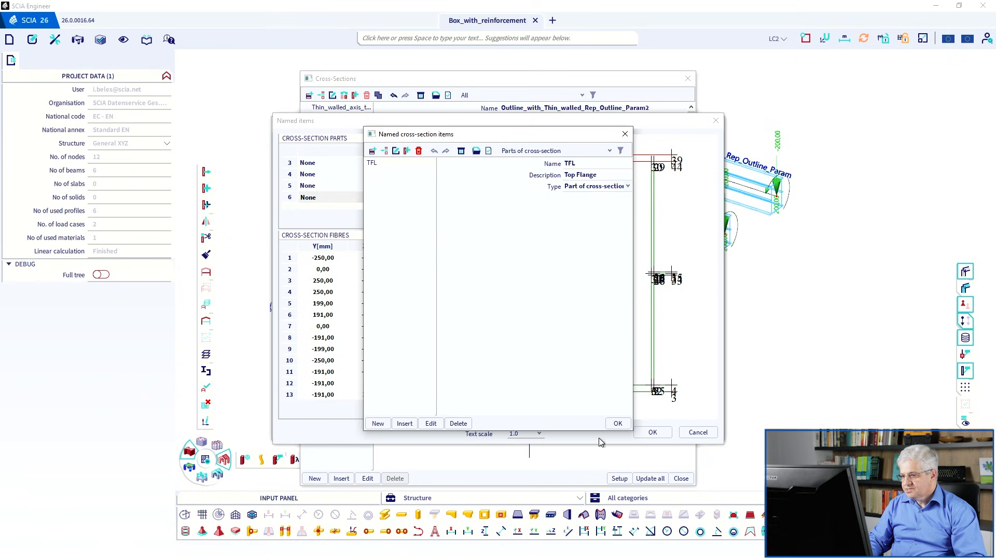
pyautogui.click(617, 423)
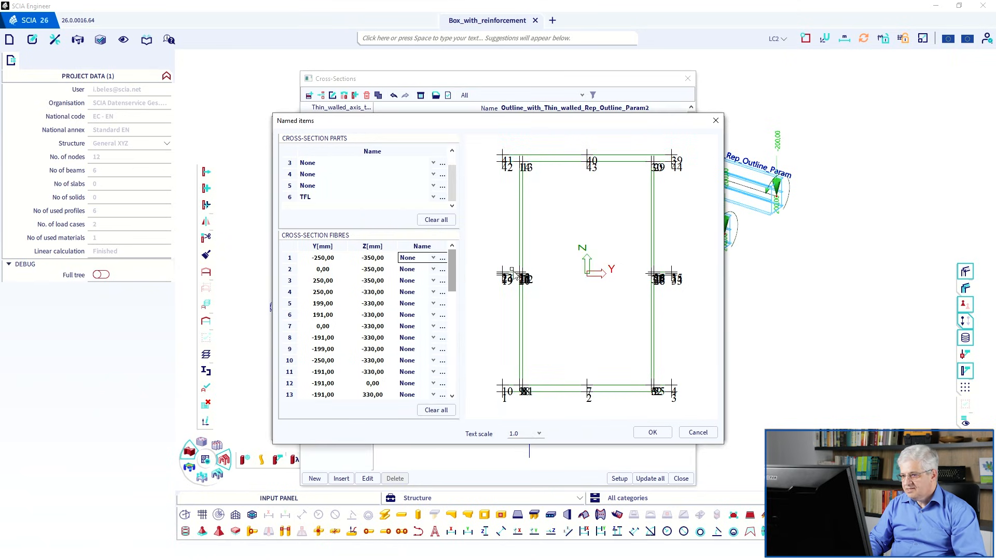
# Step: Assign a new named fibre "RLT" to fibre 15, where the mid-height stiffener meets the outer face of the left web
pyautogui.scroll(5, 518, 272)
pyautogui.scroll(4, 533, 267)
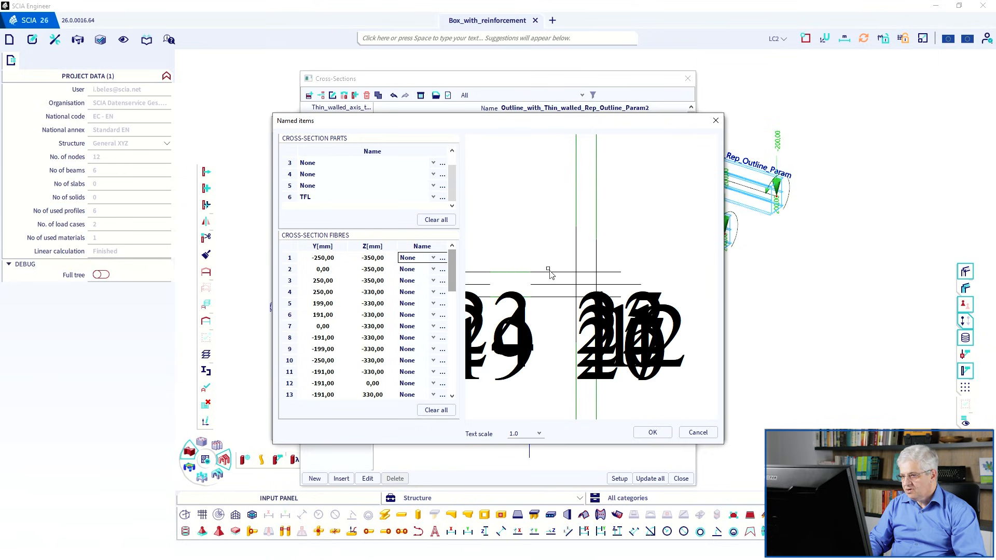
pyautogui.click(584, 274)
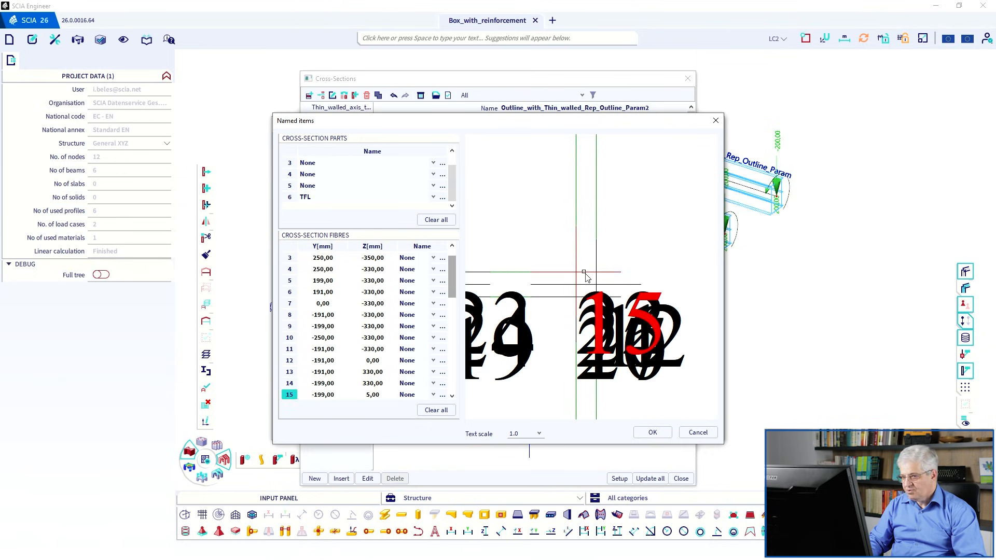
pyautogui.click(443, 396)
pyautogui.doubleClick(579, 164)
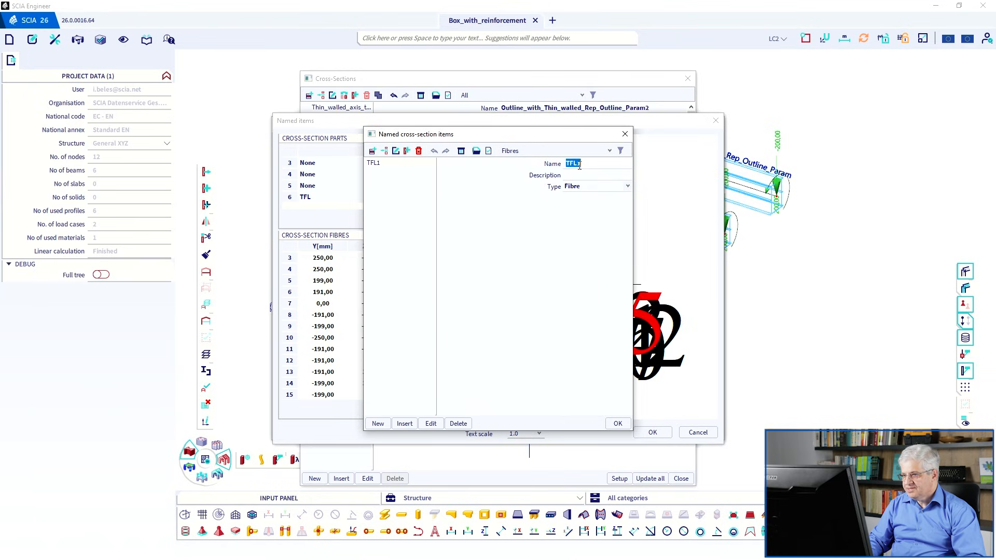
pyautogui.write('RLT')
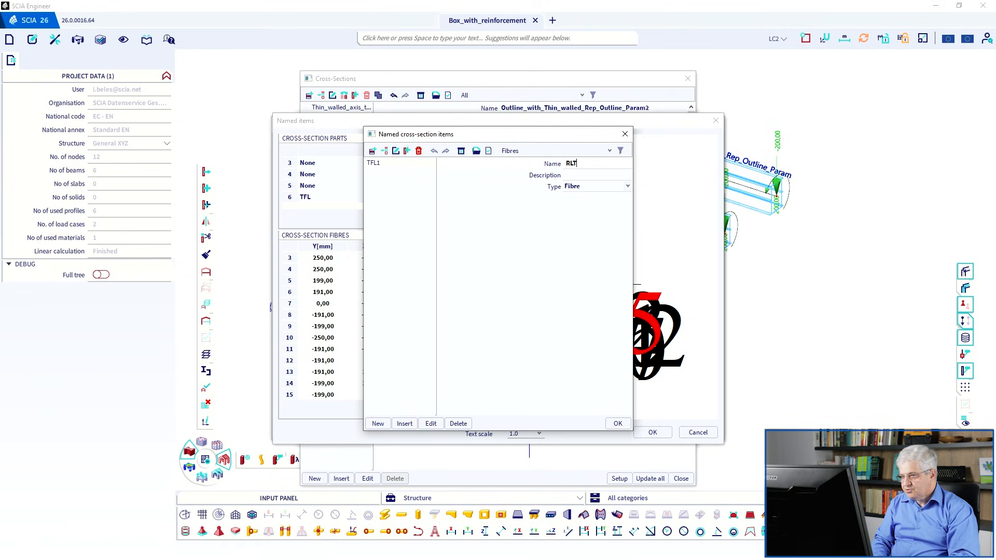
pyautogui.press('Return')
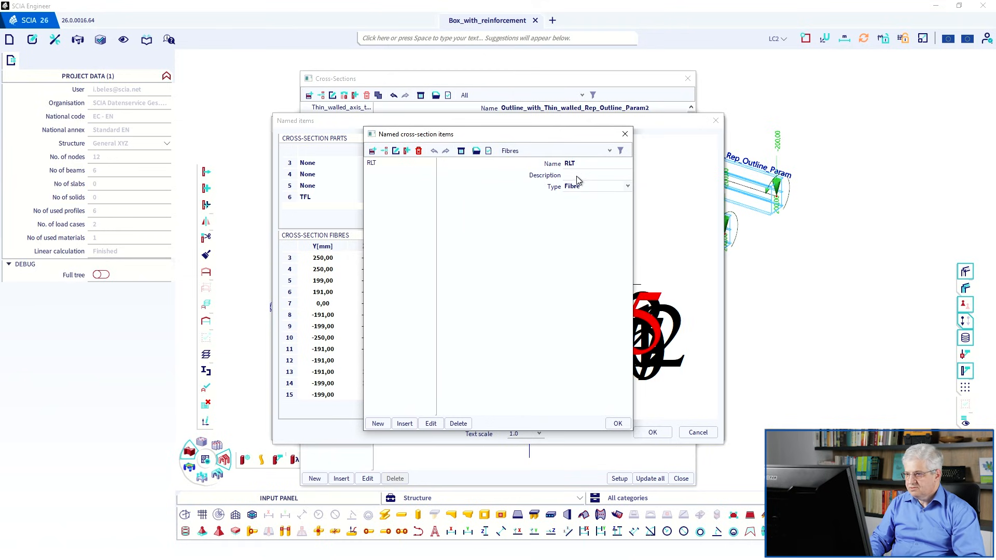
pyautogui.click(617, 423)
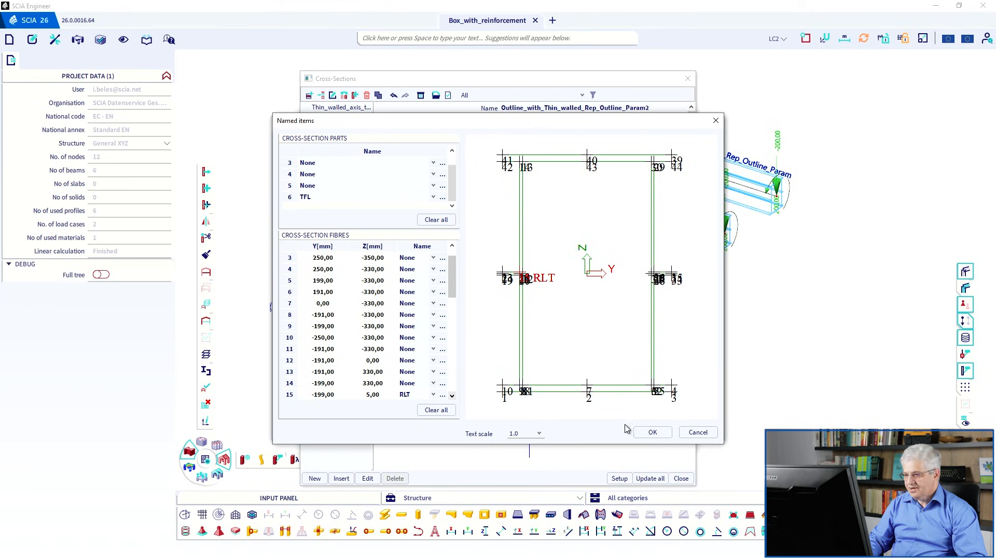
# Step: Accept the named items and the cross-section, close the cross-section library, and rerun the linear analysis
pyautogui.click(653, 434)
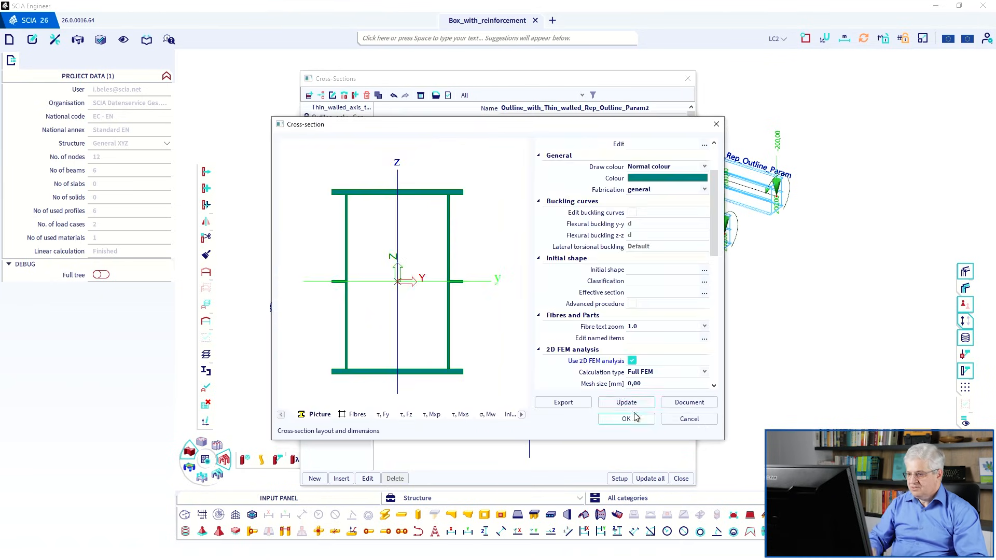
pyautogui.click(628, 419)
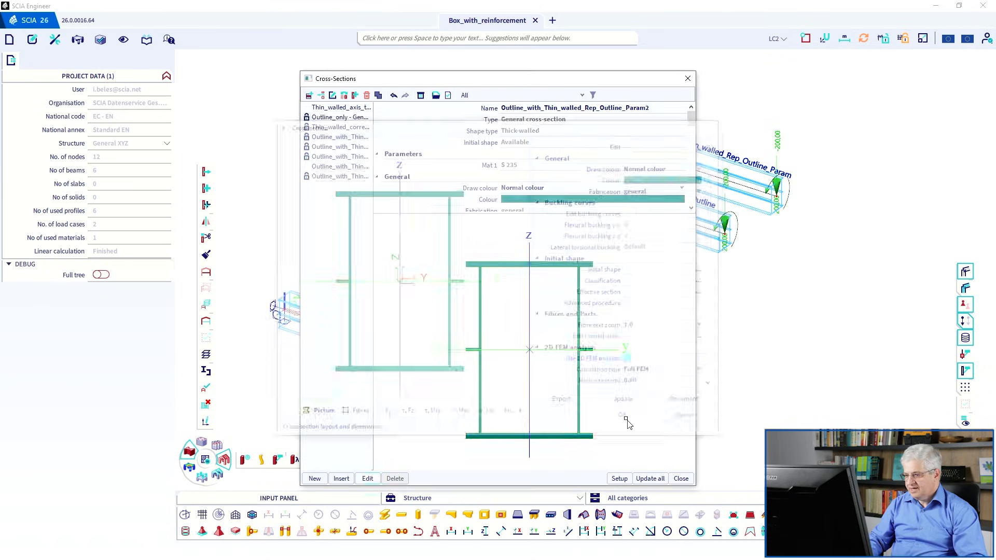
pyautogui.click(681, 479)
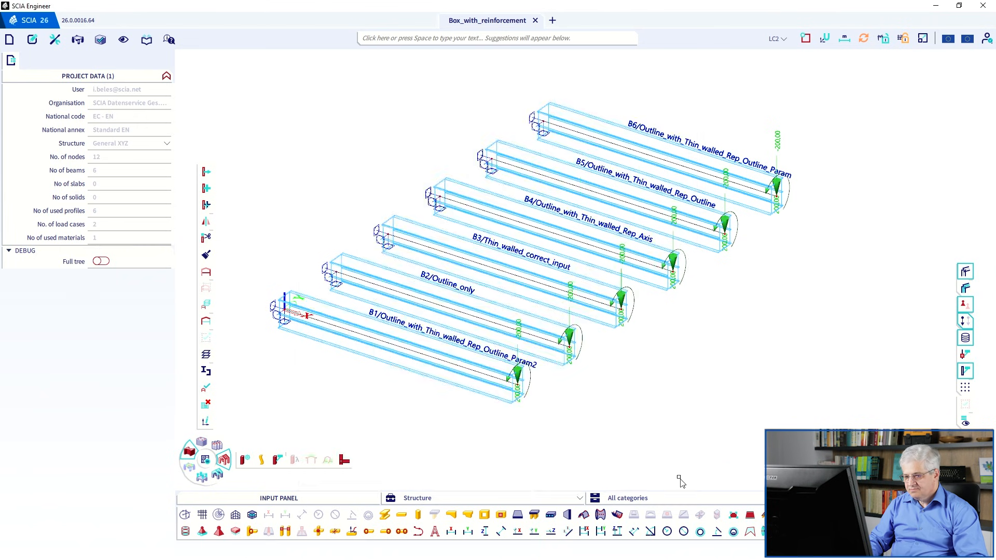
pyautogui.click(210, 461)
pyautogui.click(402, 404)
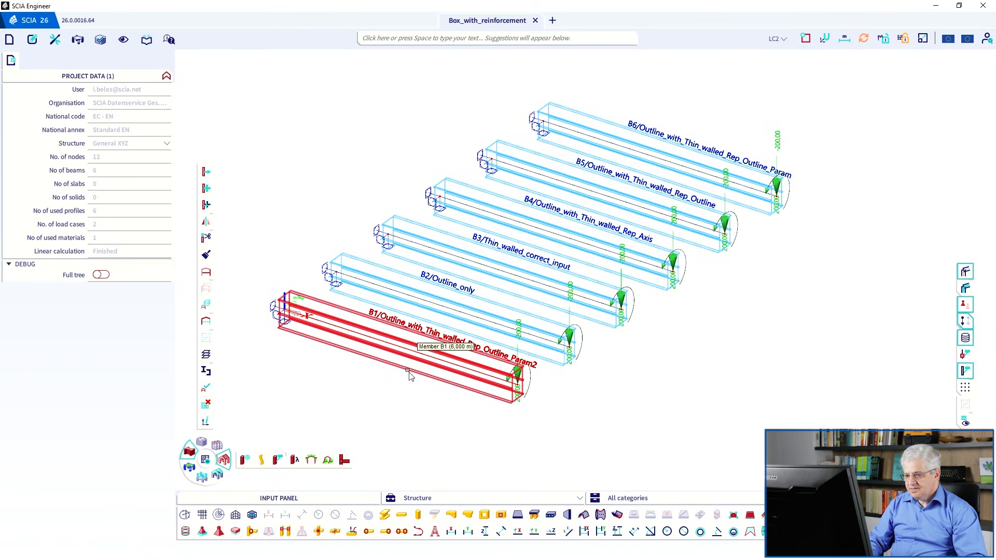
# Step: Display the 1D stresses σ_x of beam B1 only, using the Current selection type and load case LC1 - Eigengewicht
pyautogui.click(409, 371)
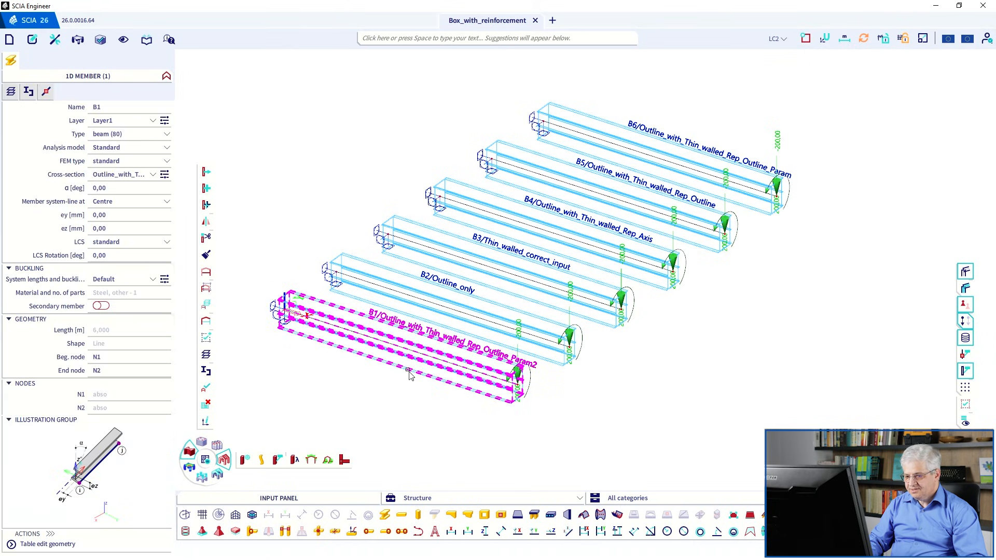
pyautogui.click(224, 459)
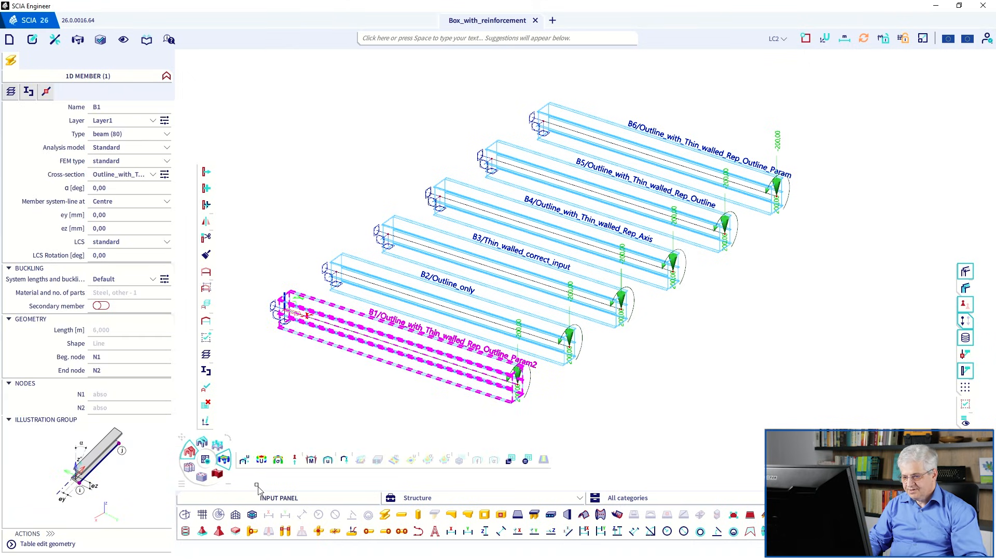
pyautogui.click(327, 459)
pyautogui.click(327, 425)
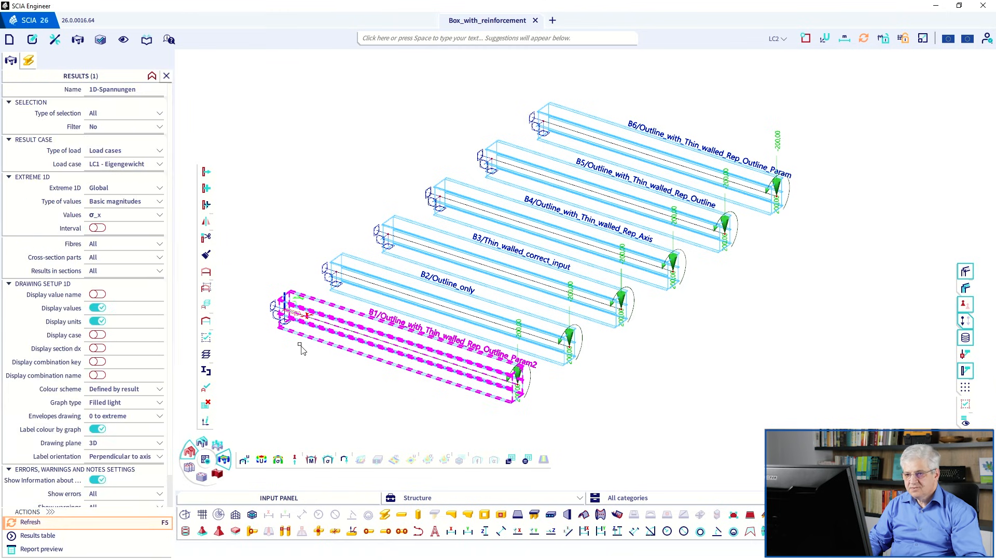
pyautogui.click(120, 114)
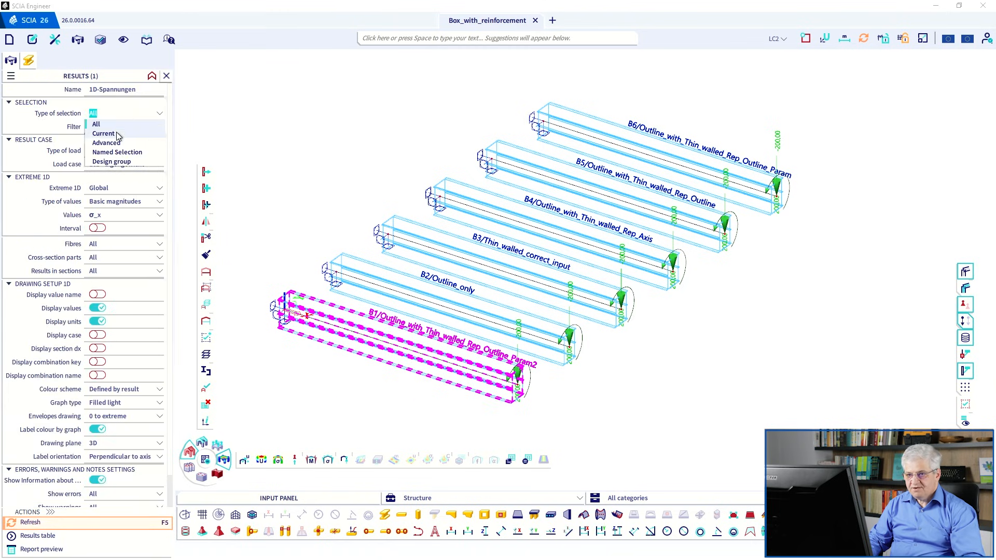
pyautogui.click(101, 134)
pyautogui.click(59, 527)
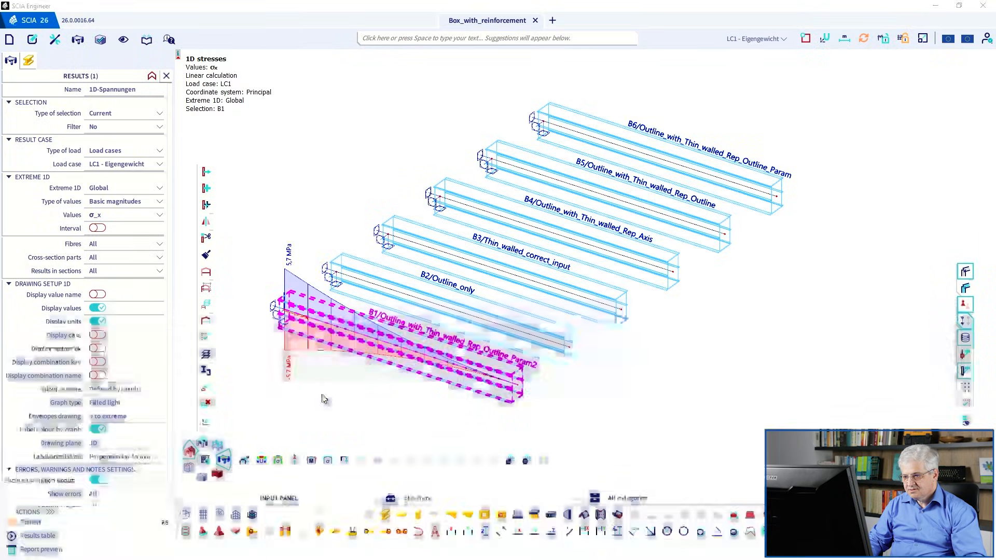
pyautogui.moveTo(324, 363); pyautogui.dragTo(365, 348, button='middle')
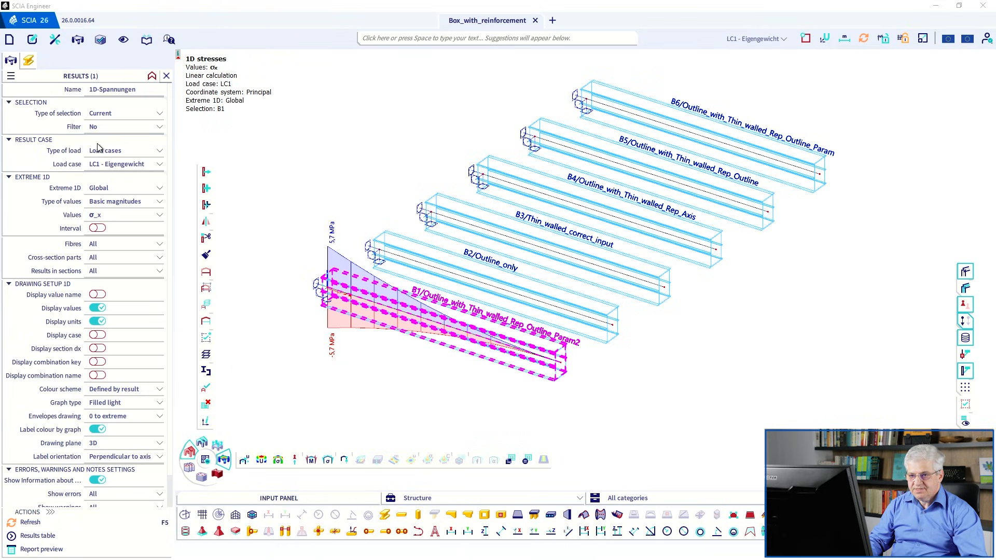
# Step: Limit the stress results to the named cross-section part TFL, keeping all fibres, and refresh the diagram
pyautogui.click(113, 243)
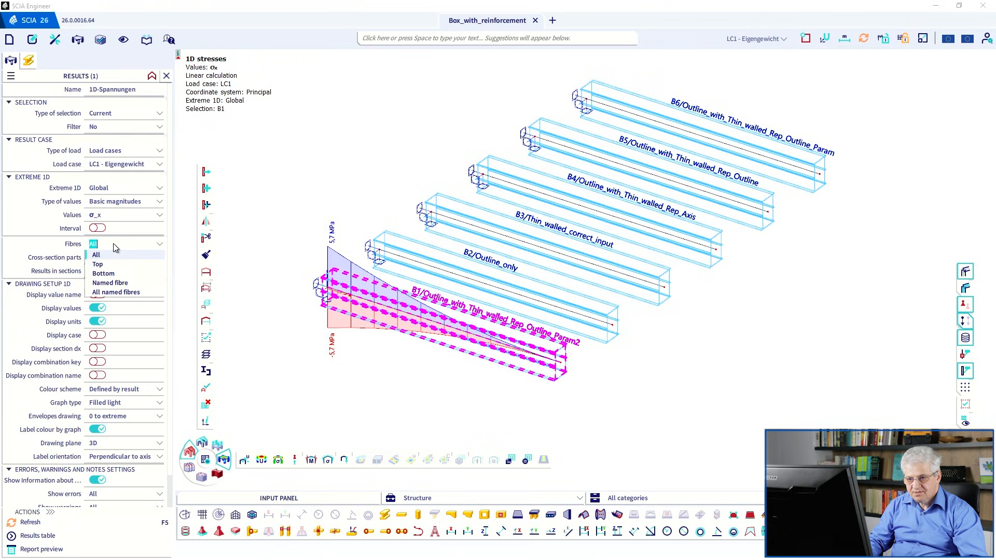
pyautogui.click(110, 256)
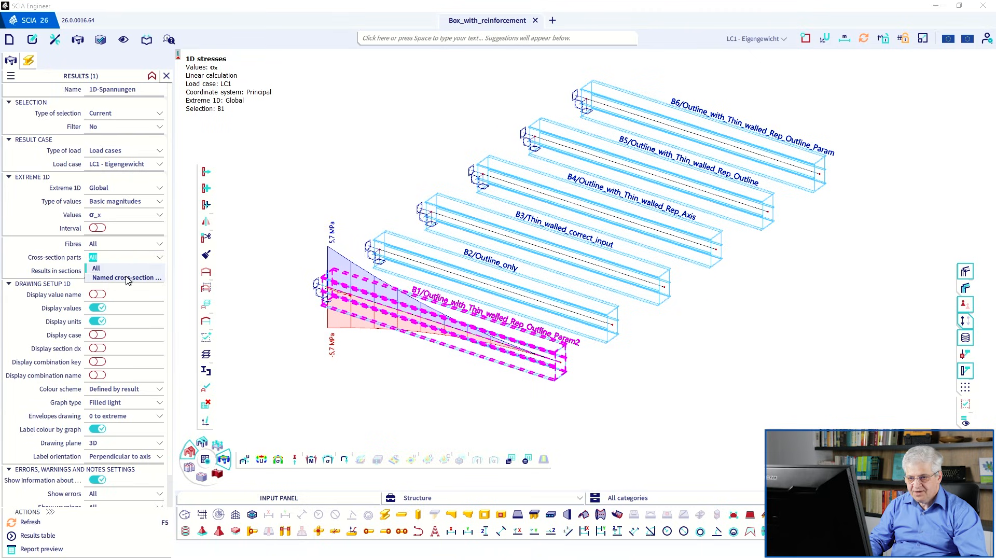
pyautogui.click(111, 276)
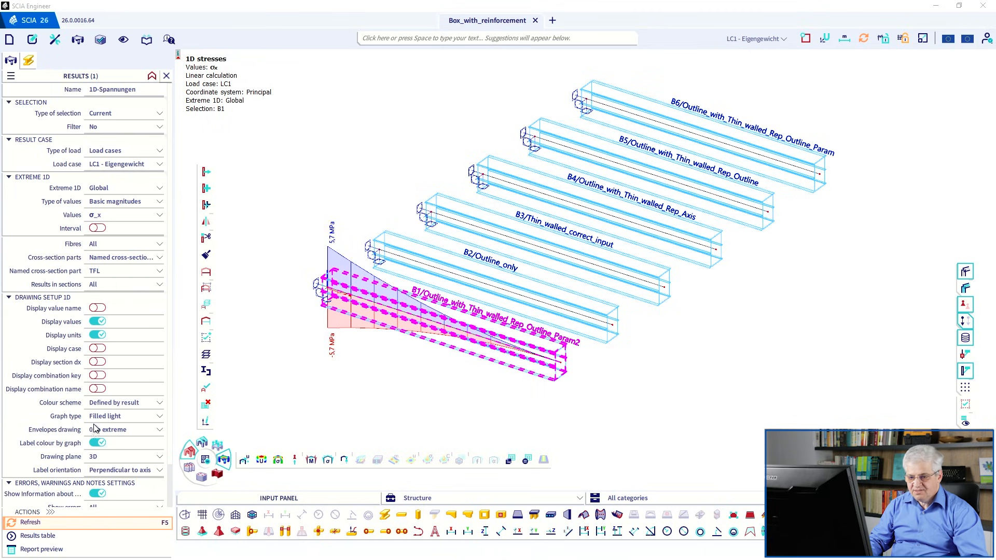
pyautogui.click(94, 522)
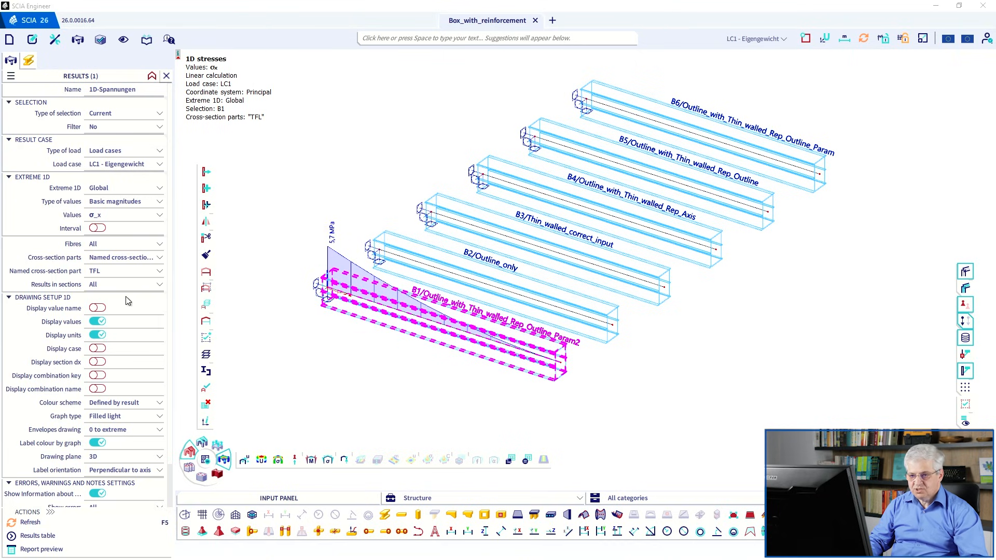
# Step: Set the cross-section parts back to All, restrict the stress results to the named fibre RLT, and refresh the diagram
pyautogui.click(161, 262)
pyautogui.click(151, 269)
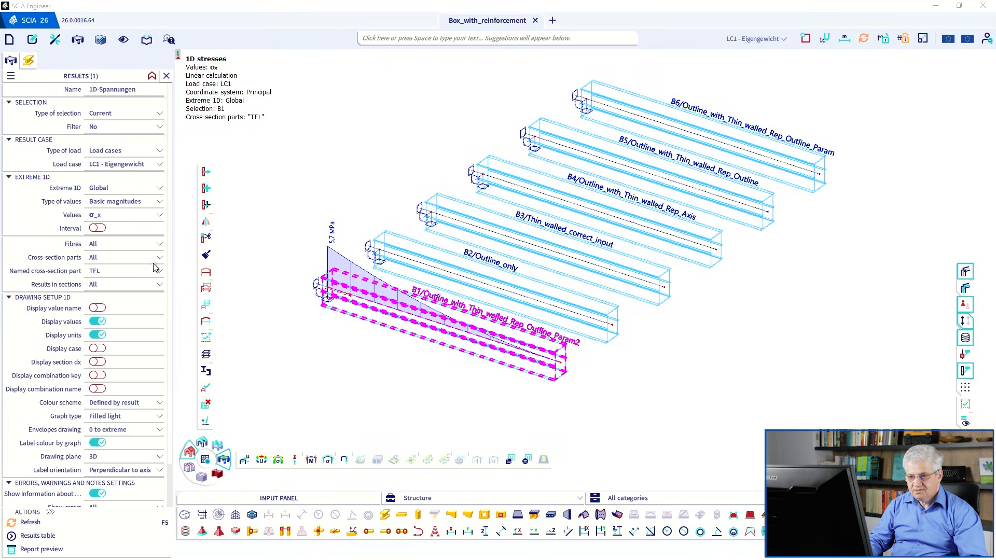
pyautogui.click(158, 246)
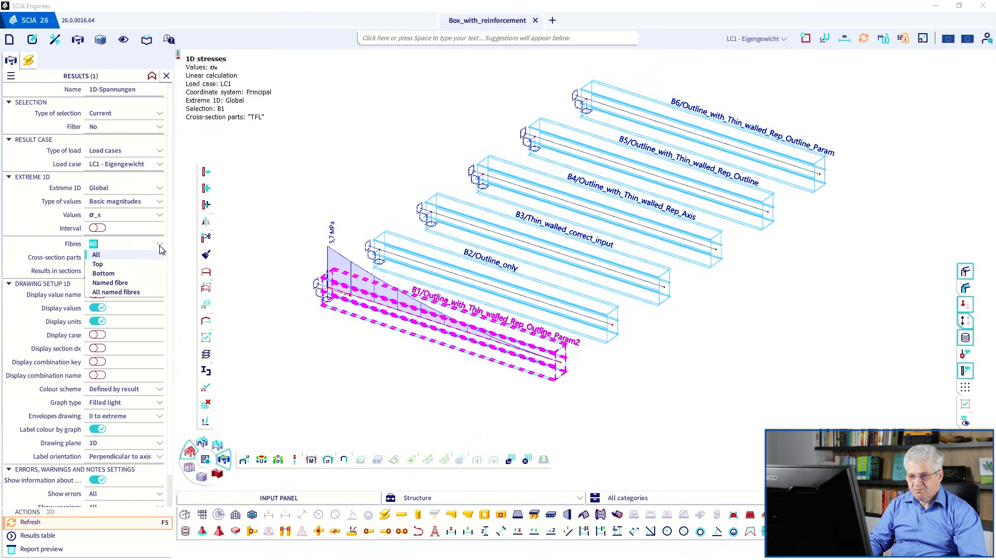
pyautogui.click(135, 283)
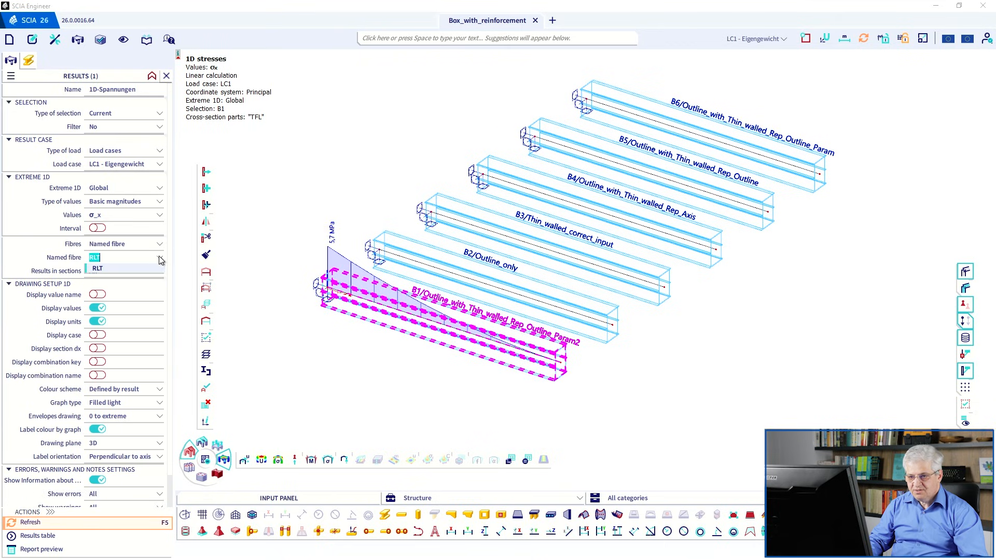
pyautogui.scroll(10, 392, 301)
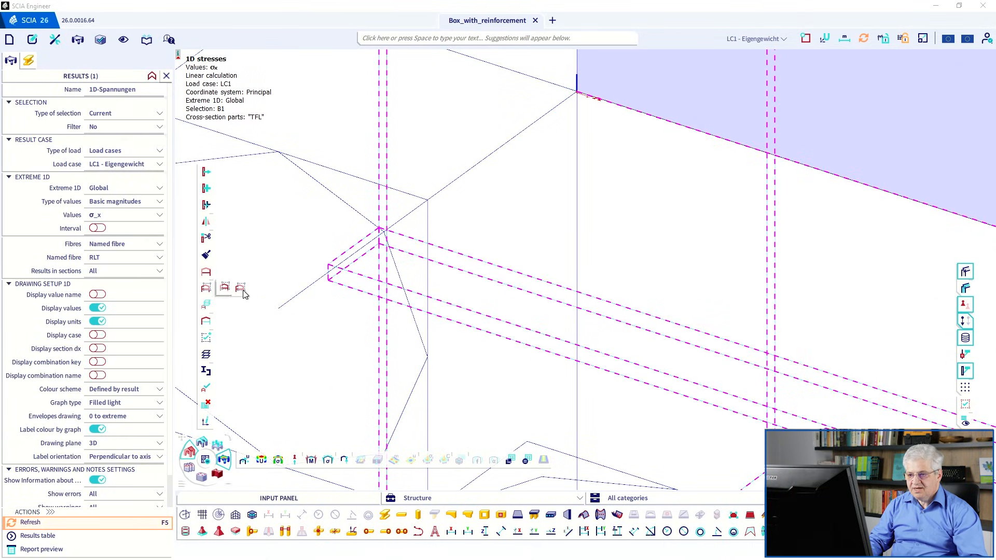
pyautogui.scroll(-1, 357, 334)
pyautogui.scroll(-3, 357, 333)
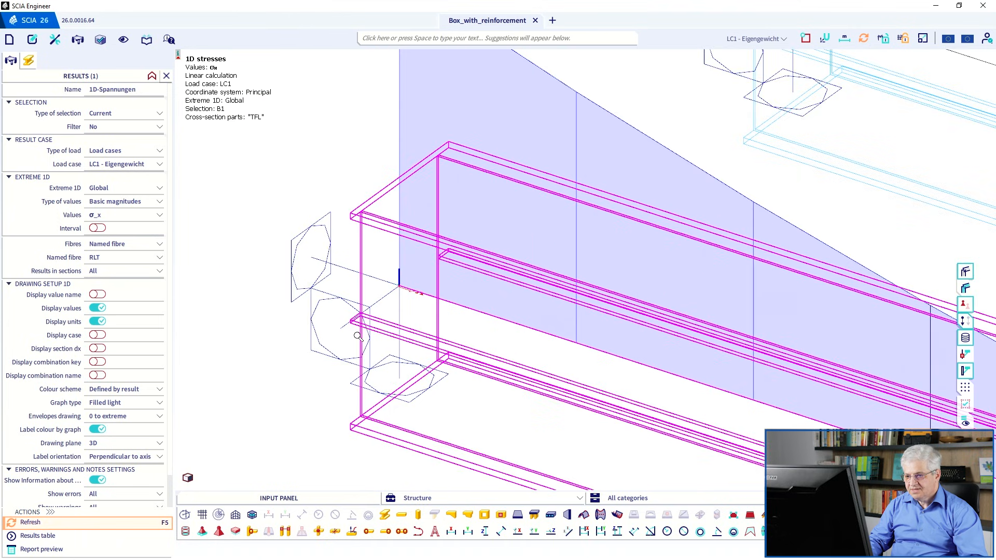
pyautogui.click(36, 523)
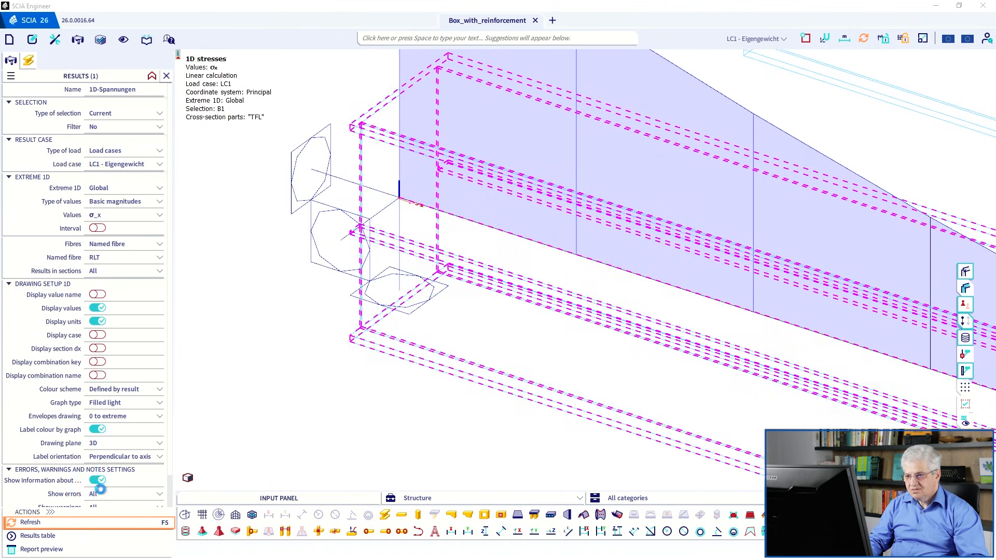
pyautogui.scroll(-4, 365, 232)
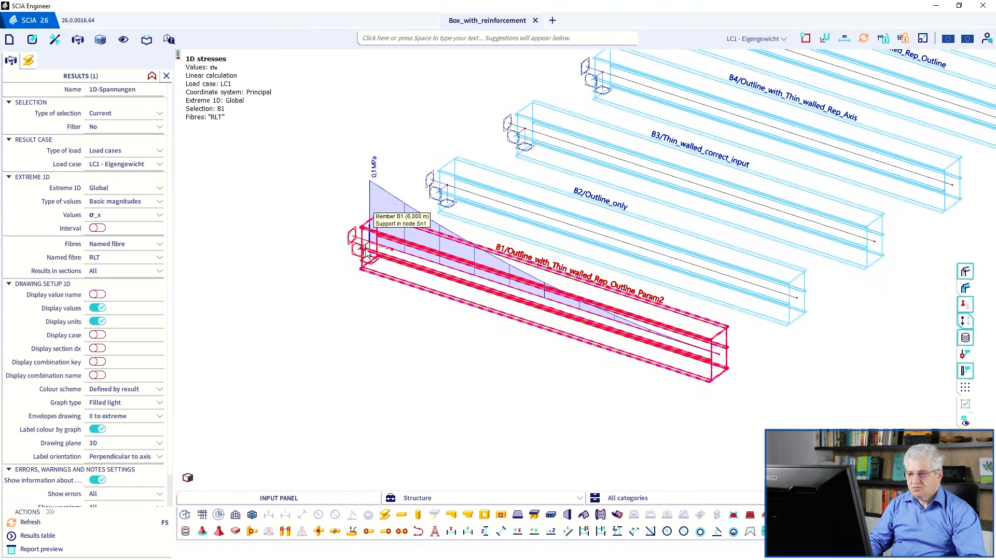
# Step: Clear the selection of beam B1 and inspect its stress diagram for fibre RLT
pyautogui.click(364, 232)
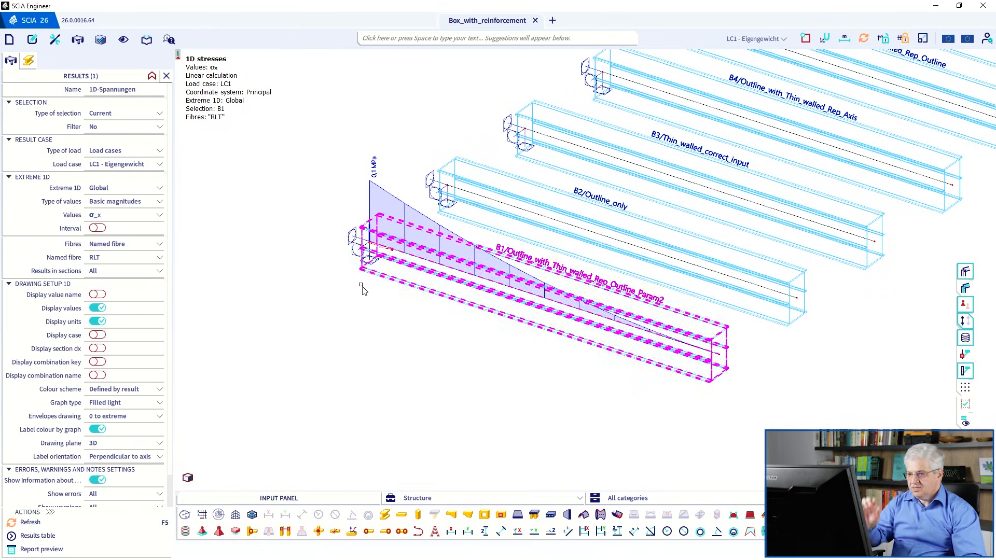
pyautogui.press('Escape')
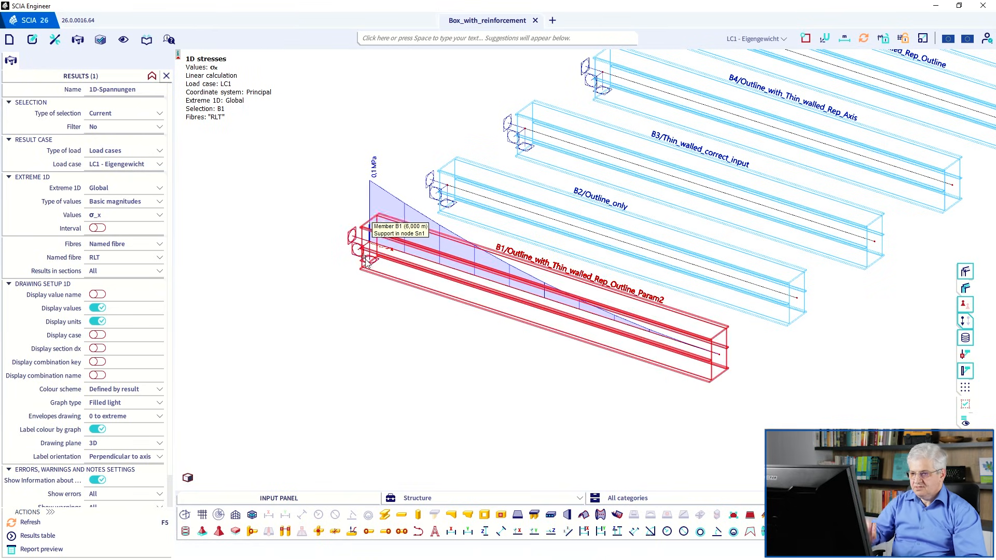
pyautogui.moveTo(411, 281); pyautogui.dragTo(357, 287, button='middle')
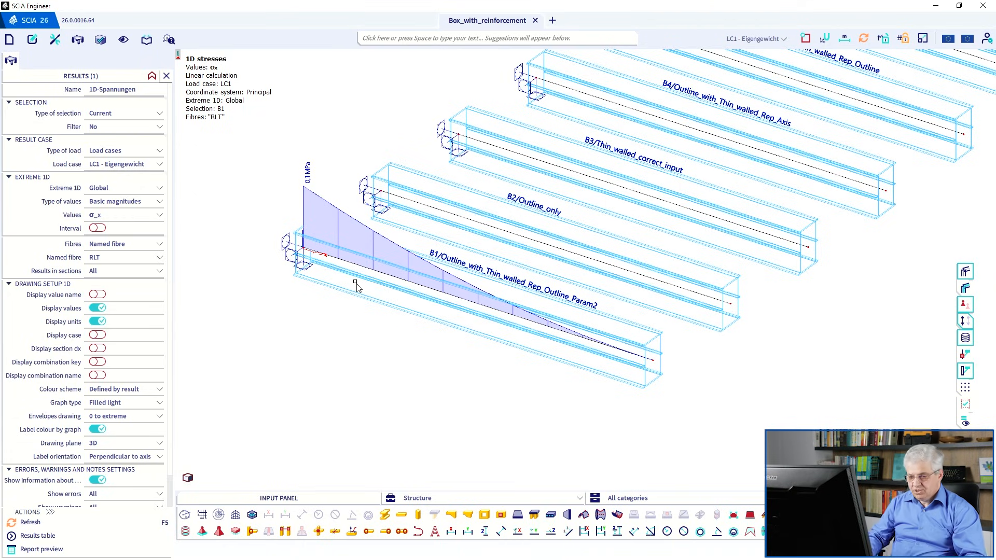
pyautogui.moveTo(190, 478)
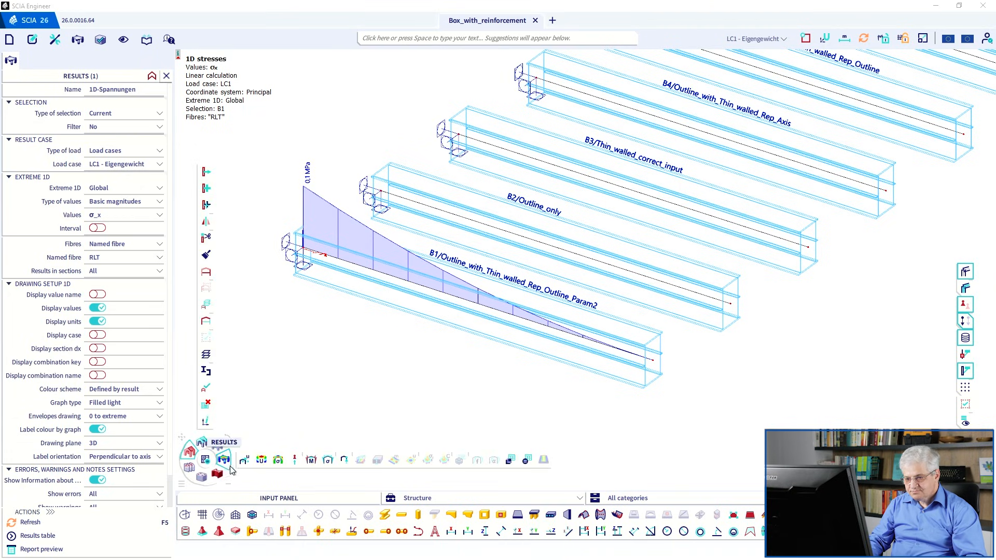
# Step: Open the EC-EN 1993 steel check ULS and filter it by cross-section Outline_with_Thin_walled_Rep_Outline_Param
pyautogui.click(216, 473)
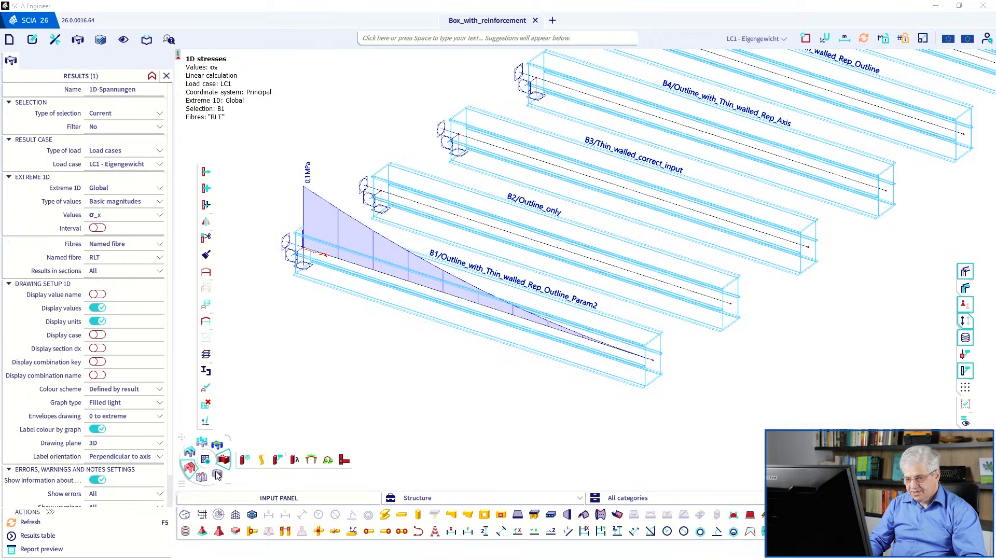
pyautogui.click(312, 462)
pyautogui.scroll(-3, 393, 336)
pyautogui.moveTo(406, 344); pyautogui.dragTo(383, 367, button='middle')
pyautogui.click(110, 128)
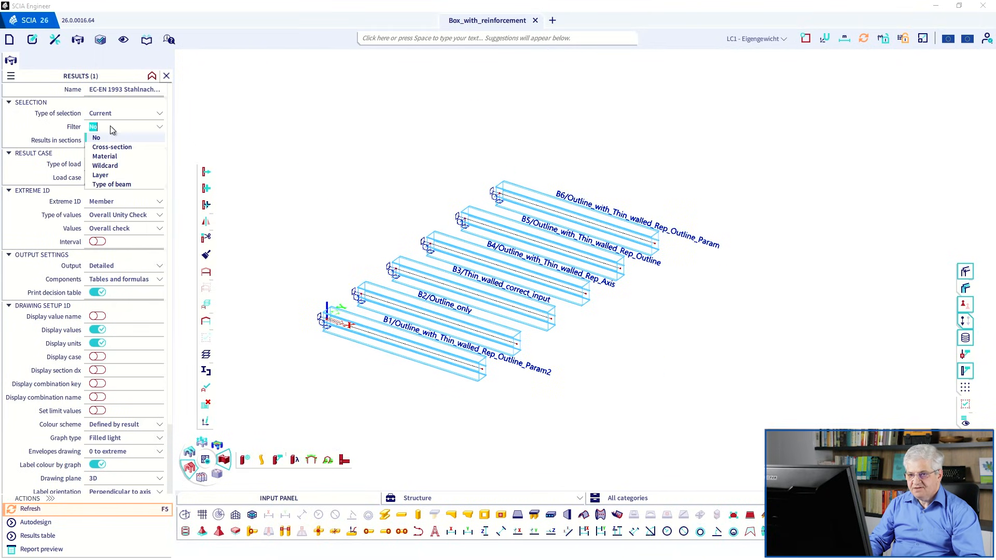
pyautogui.click(120, 148)
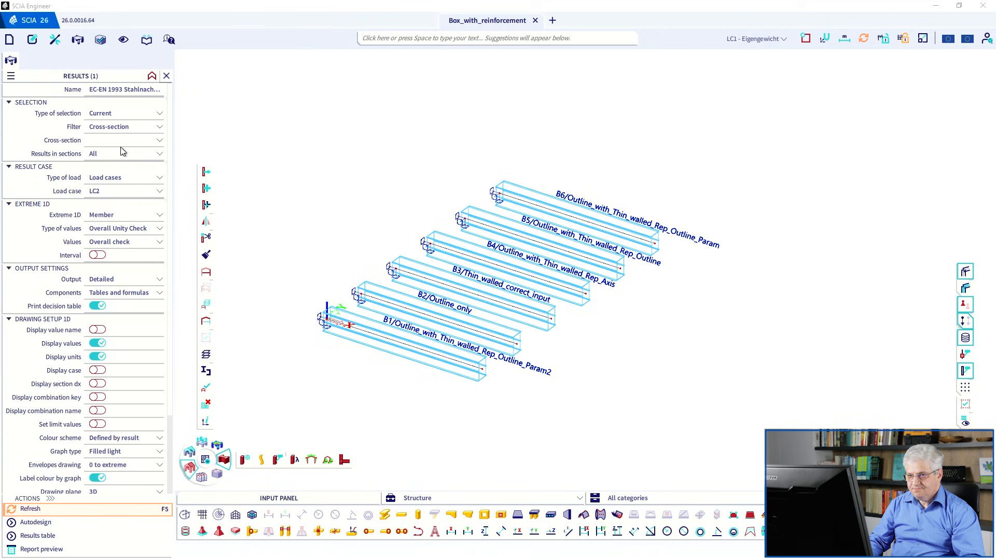
pyautogui.click(139, 142)
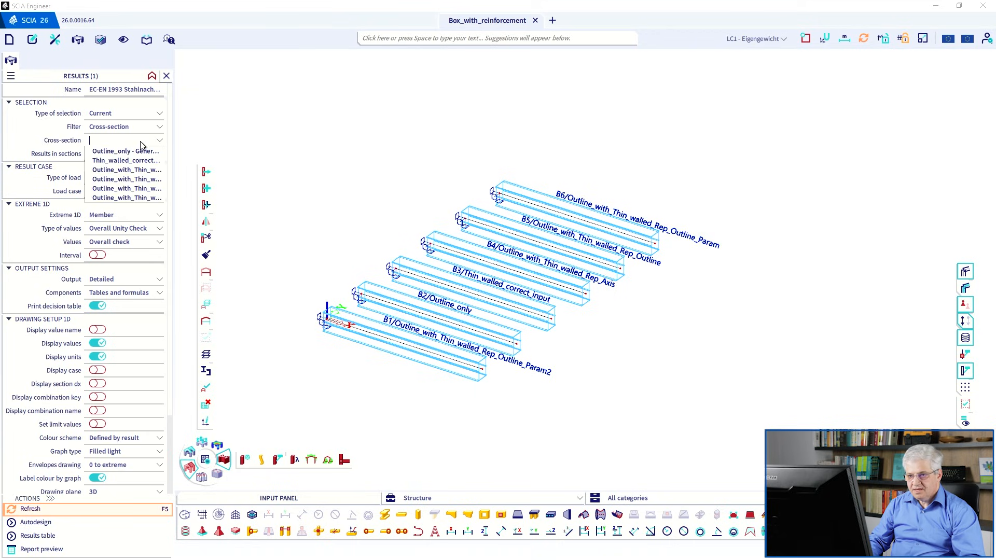
pyautogui.click(148, 190)
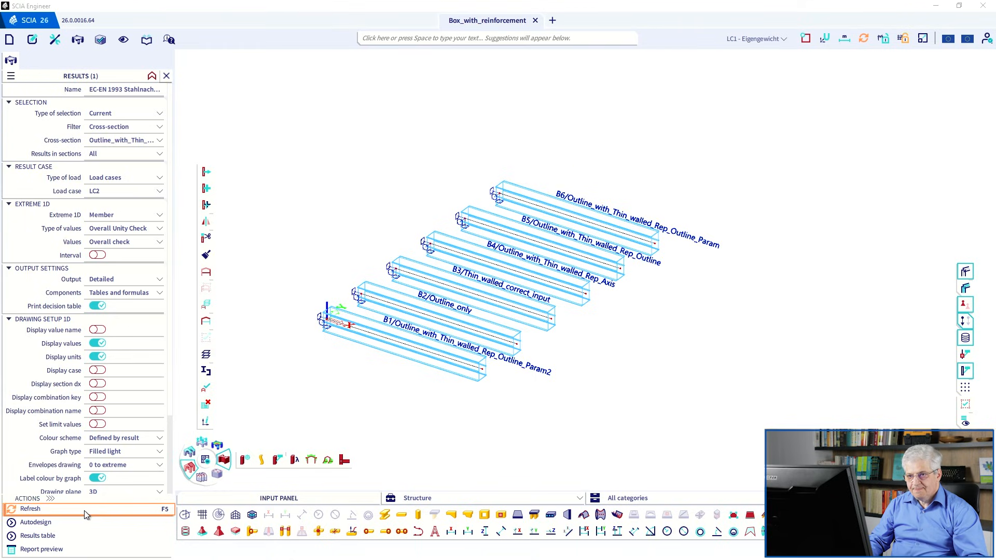
# Step: Set the steel check's type of selection to All and refresh the overall unity check for load case LC2
pyautogui.click(115, 113)
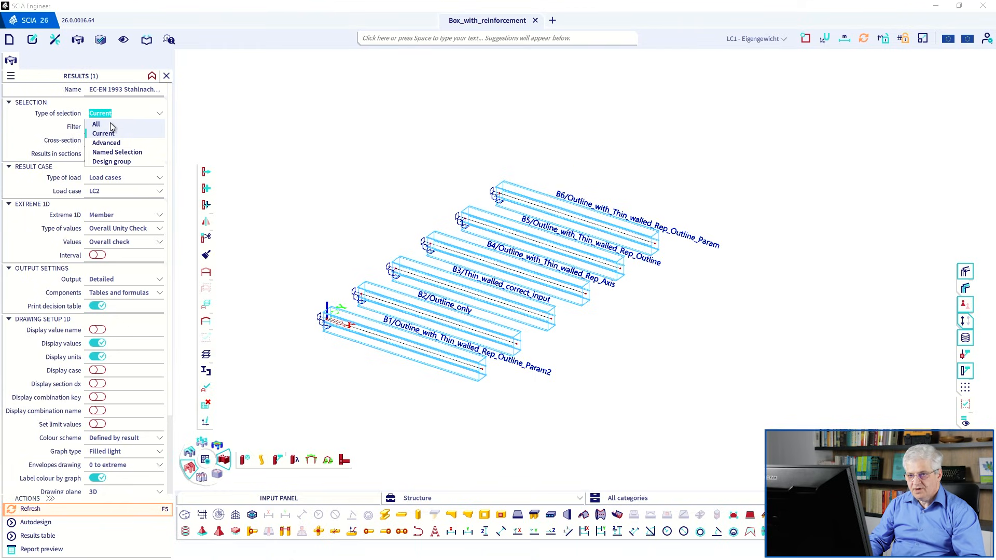
pyautogui.click(111, 125)
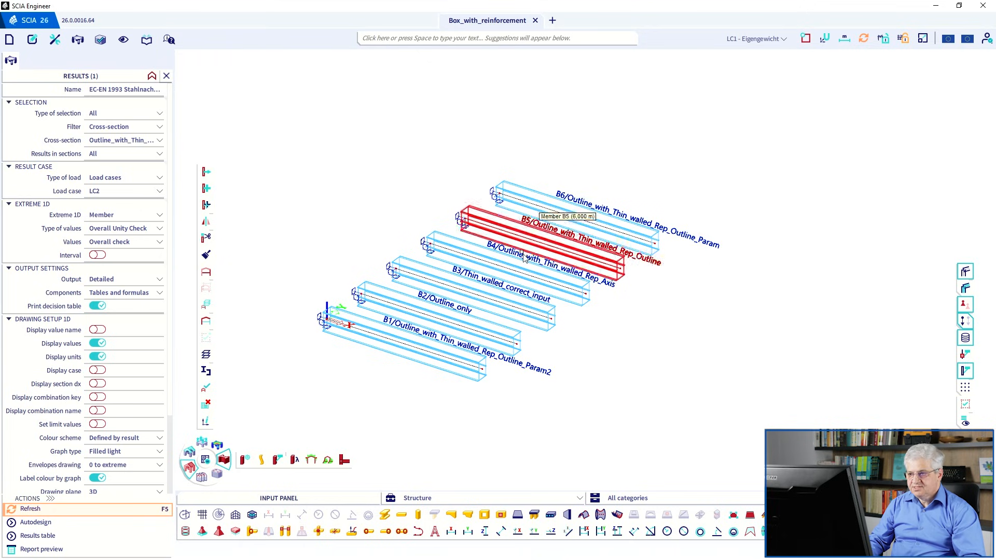
pyautogui.click(30, 509)
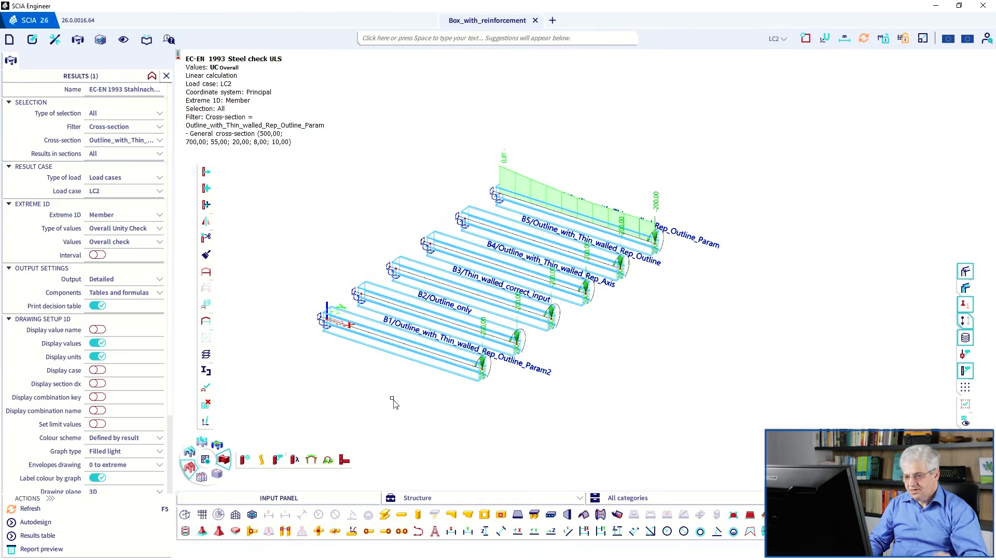
# Step: Open Autodesign for the filtered cross-section and switch its parameter mode to Advanced Autodesign
pyautogui.click(95, 523)
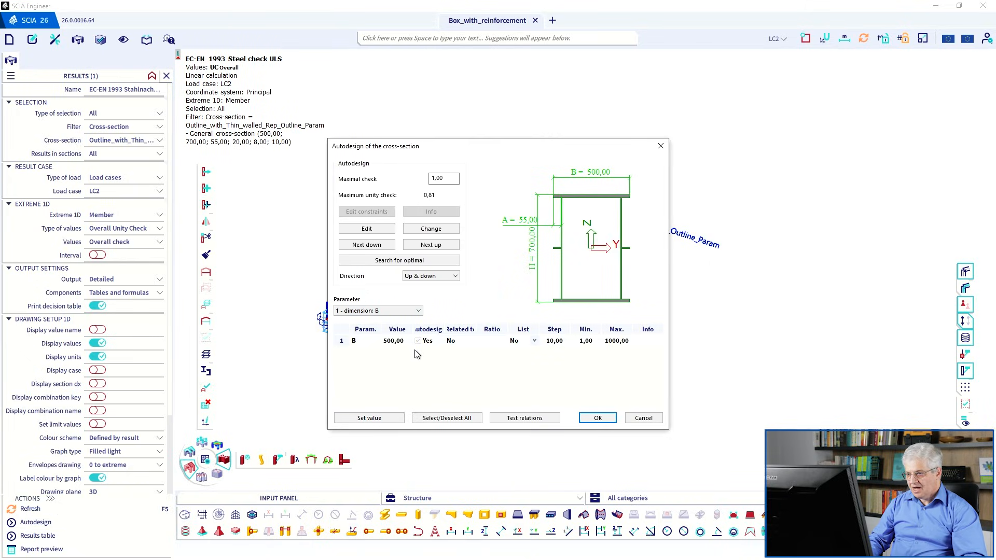
pyautogui.click(403, 311)
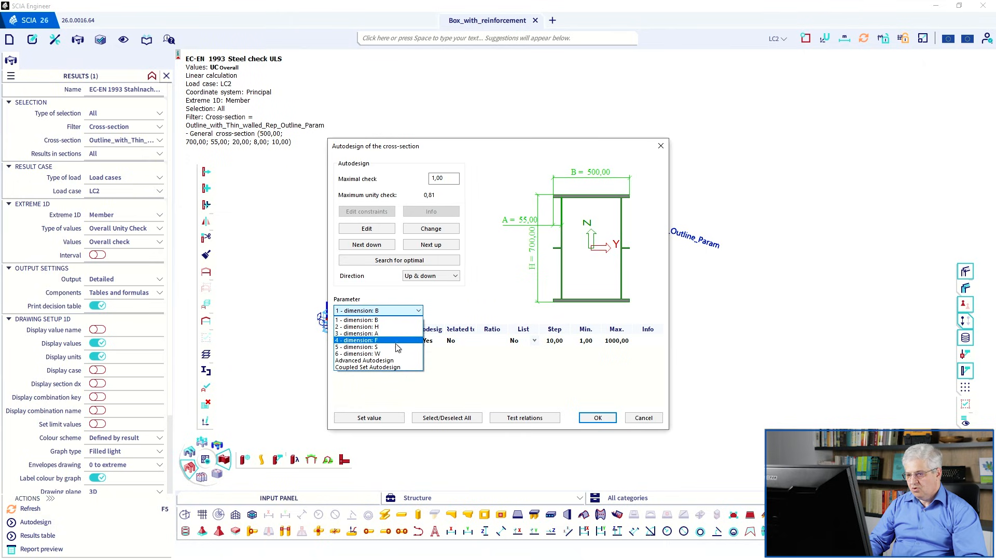
pyautogui.click(395, 360)
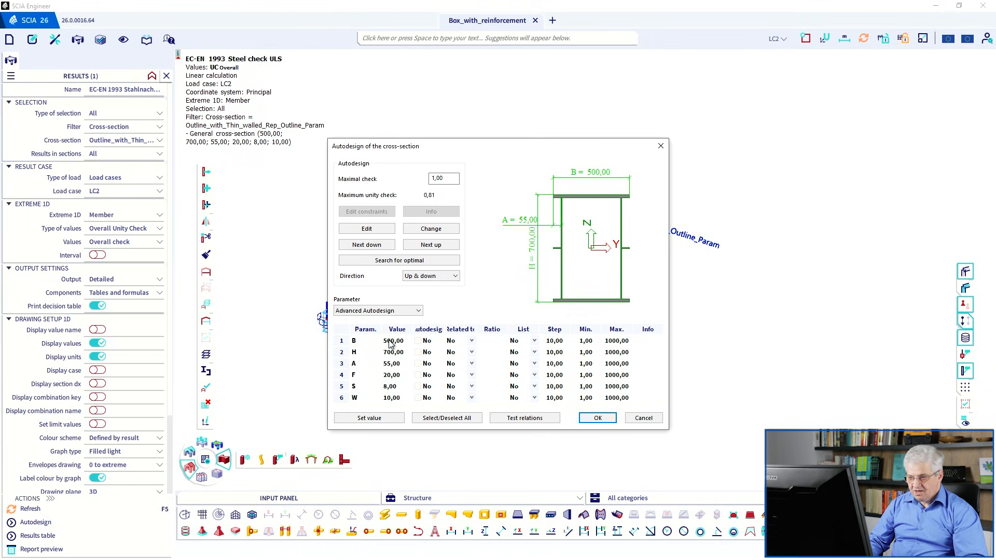
# Step: Enable autodesign of dimension B with a minimum of 300 and a maximum of 600
pyautogui.click(418, 341)
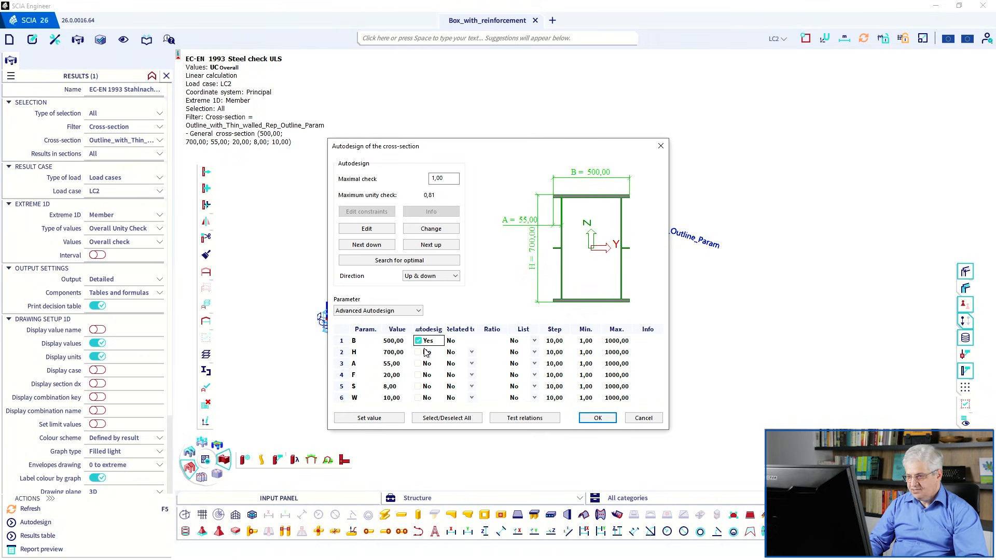
pyautogui.click(555, 341)
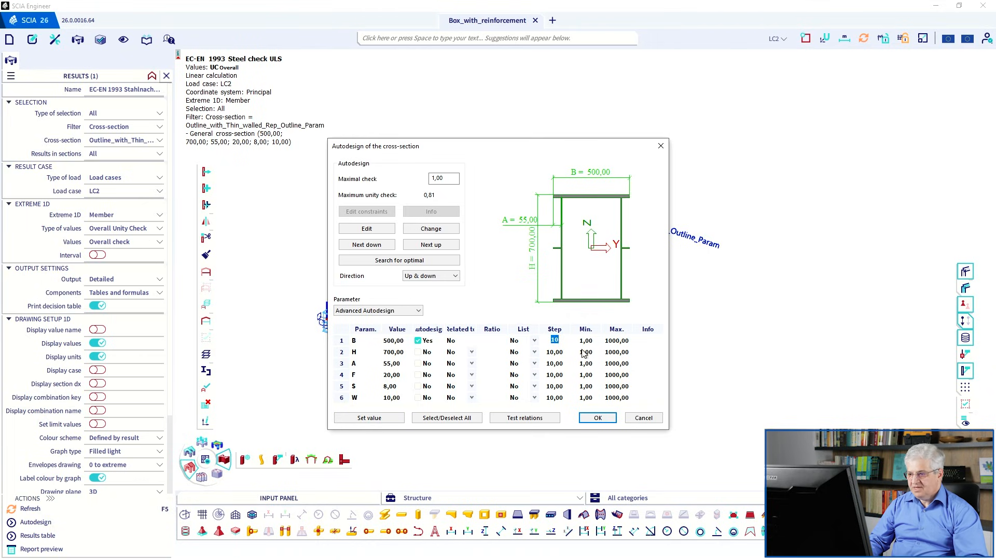
pyautogui.click(594, 344)
pyautogui.write('300')
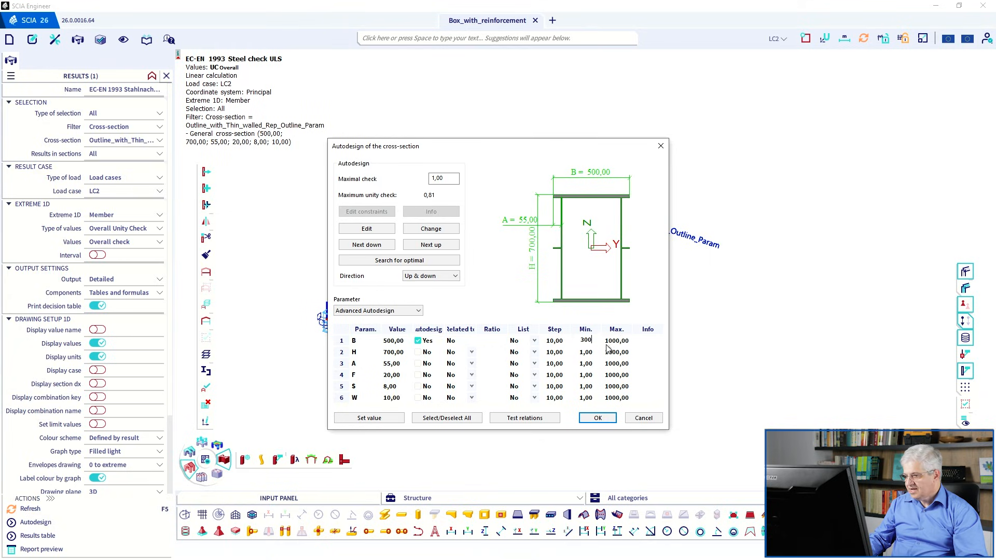
pyautogui.click(616, 341)
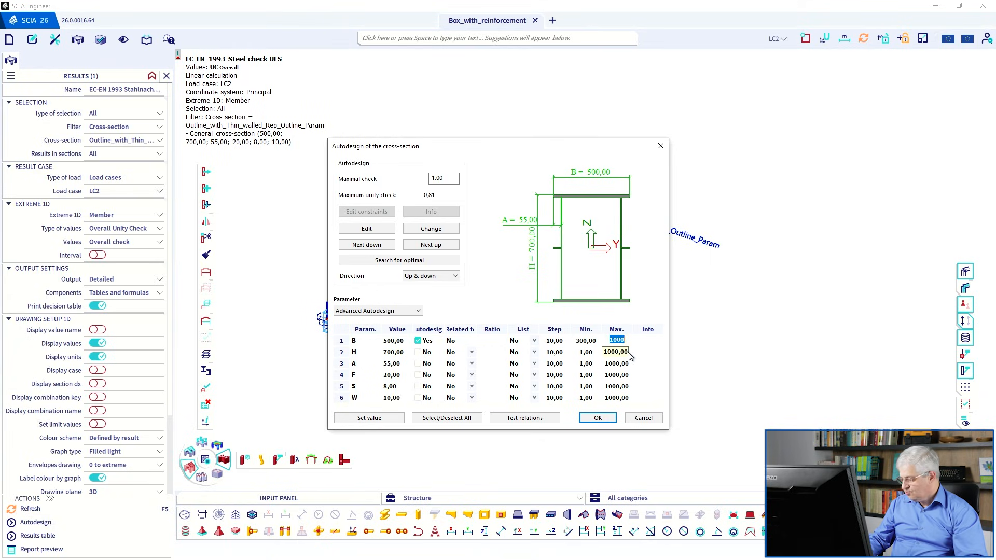
pyautogui.write('600')
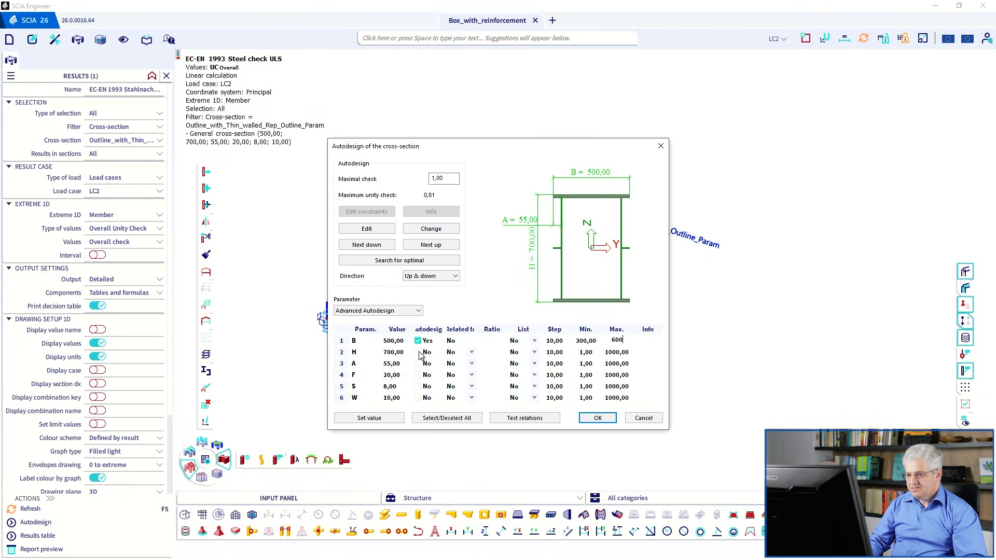
# Step: Enable autodesign of dimension H with a minimum of 300 and a maximum of 700
pyautogui.click(419, 353)
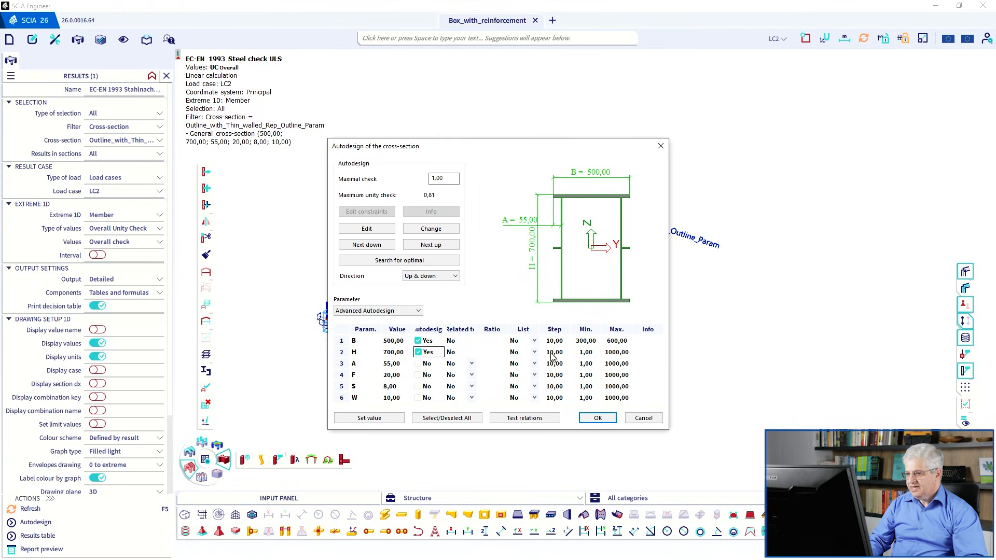
pyautogui.click(588, 353)
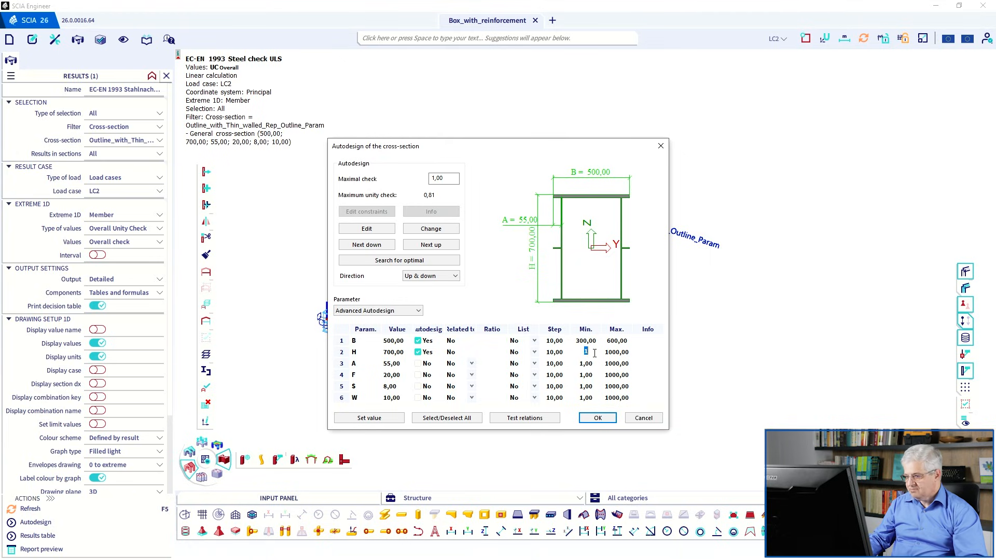
pyautogui.write('300')
pyautogui.press('Tab')
pyautogui.write('7')
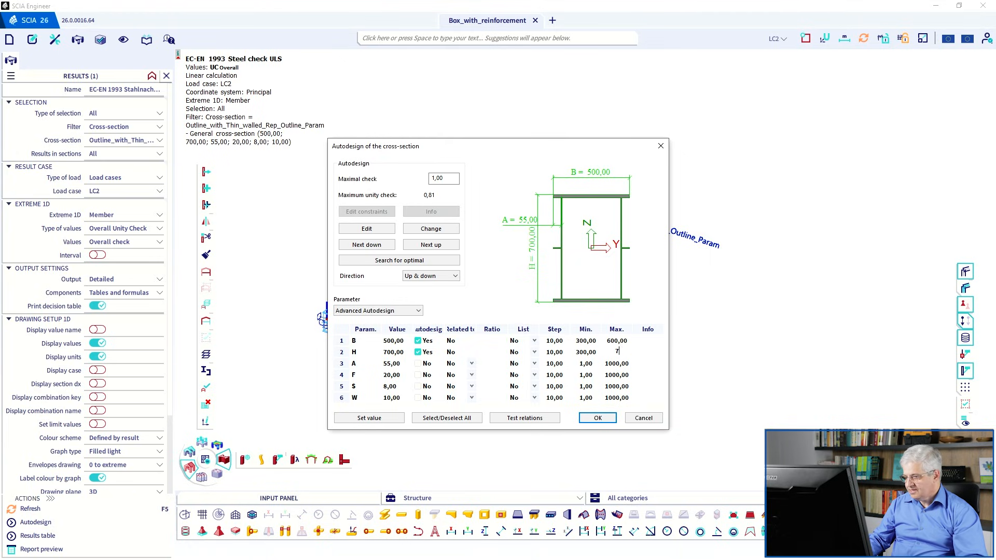
pyautogui.write('00')
# Step: Enable autodesign of dimension F with a step of 2, a minimum of 12 and a maximum of 30
pyautogui.click(418, 375)
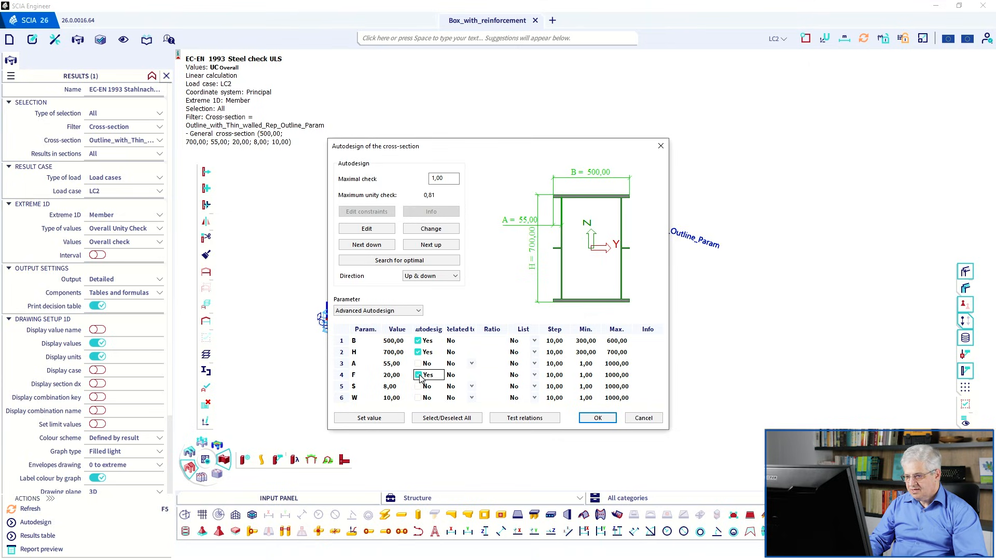
pyautogui.click(559, 376)
pyautogui.write('2')
pyautogui.press('Tab')
pyautogui.write('12')
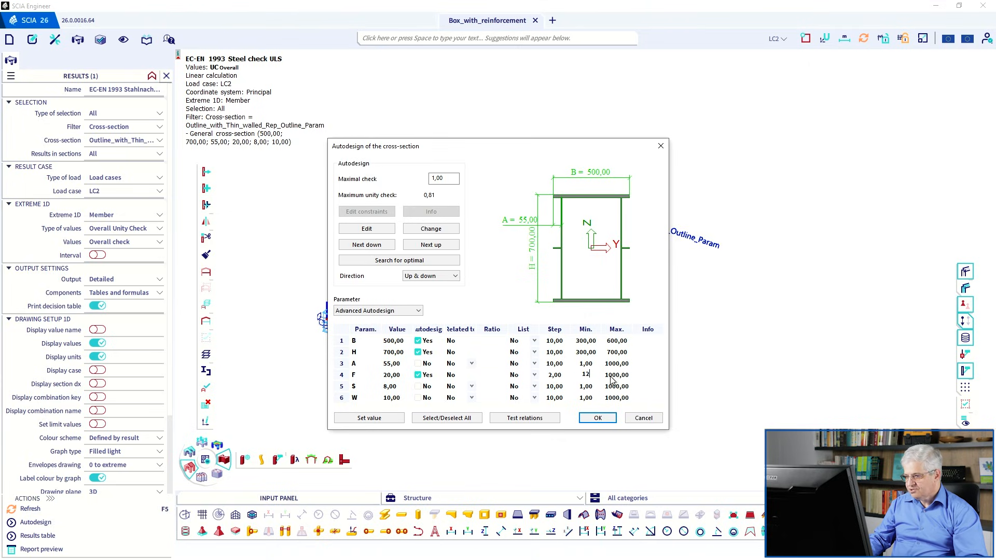
pyautogui.press('Tab')
pyautogui.write('30')
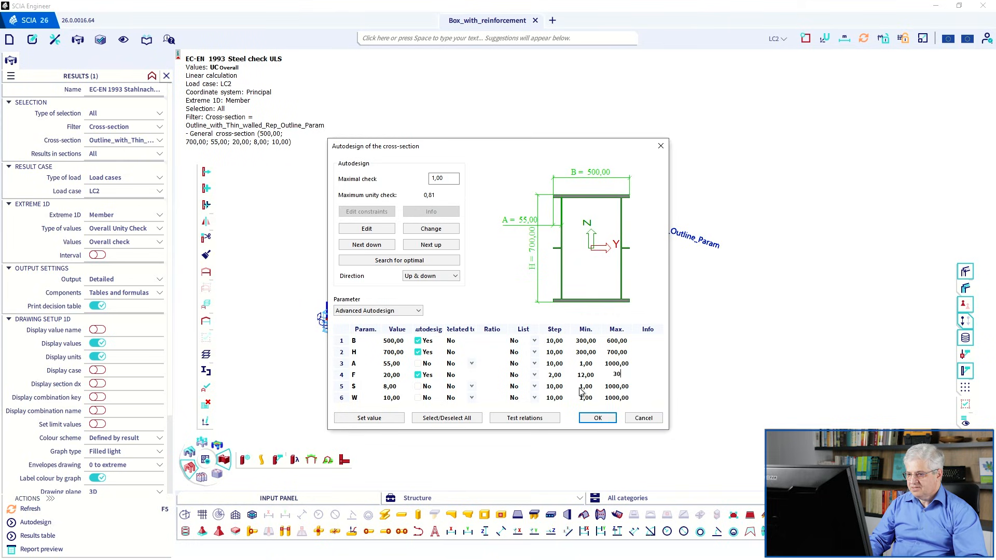
# Step: Search for the optimal cross-section dimensions, then cancel the autodesign
pyautogui.click(404, 262)
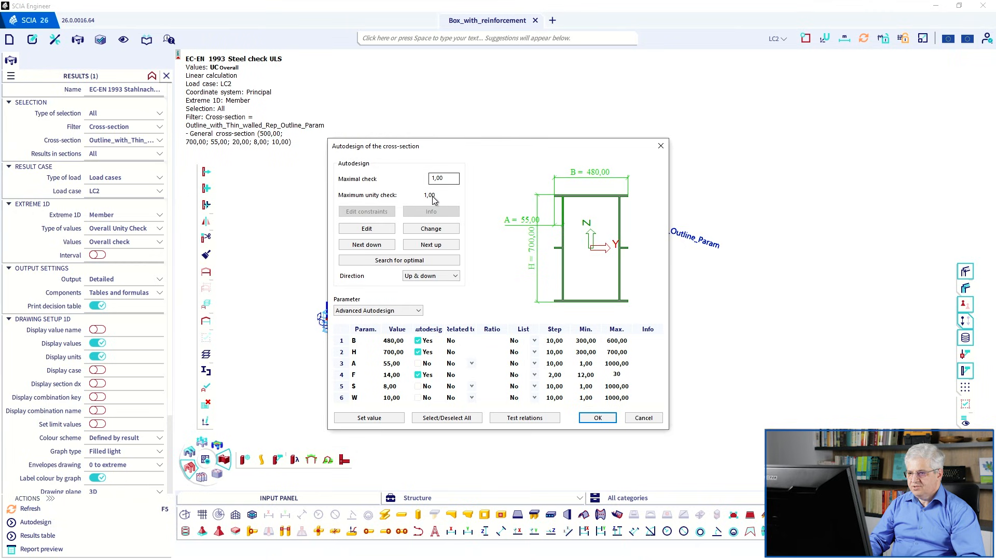
pyautogui.click(640, 421)
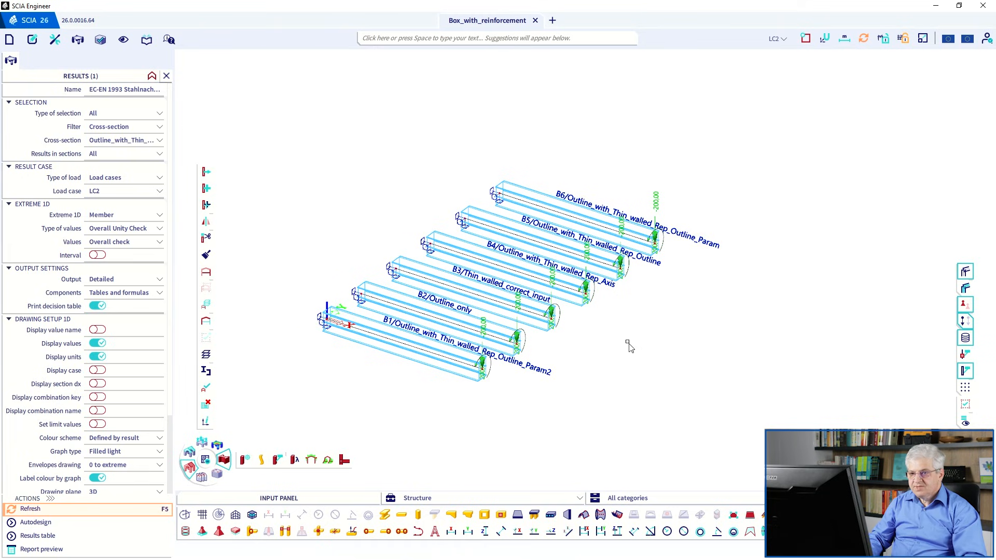
# Step: Open the cross-section list library and inspect the dimension values in list B
pyautogui.click(147, 42)
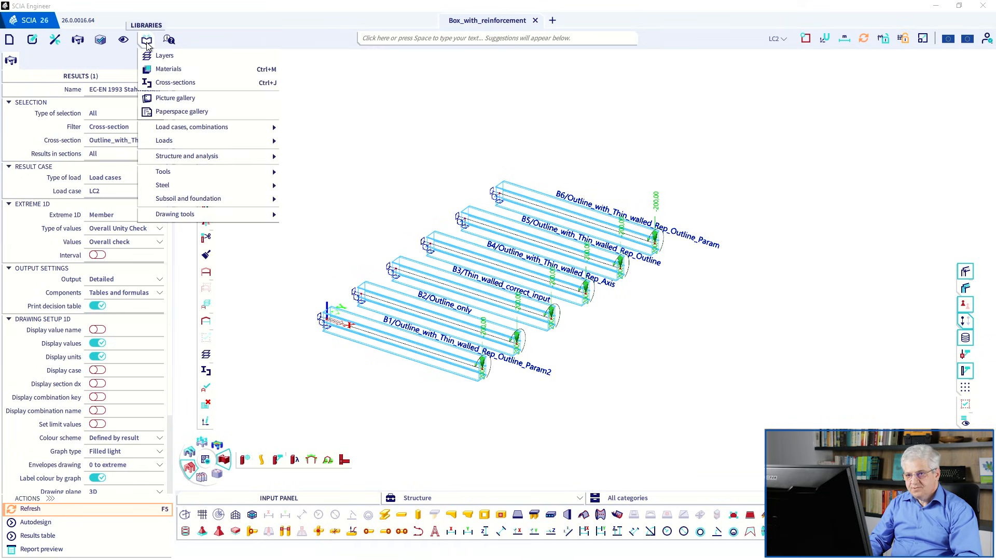
pyautogui.moveTo(192, 156)
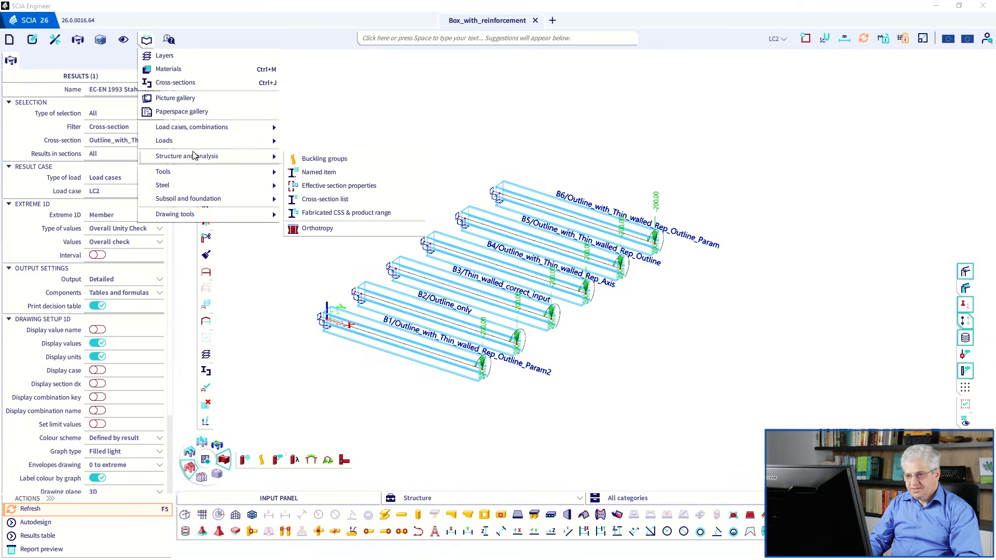
pyautogui.click(349, 201)
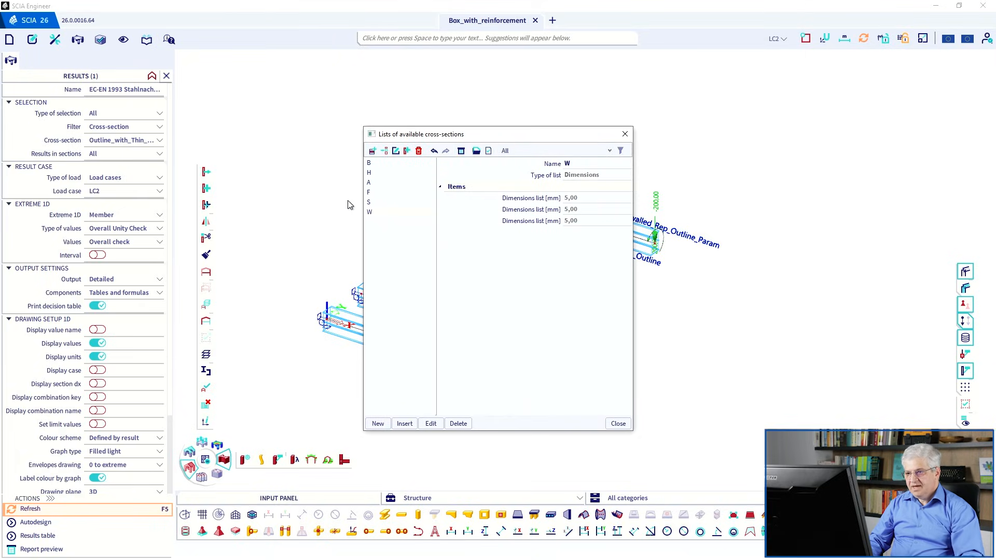
pyautogui.click(375, 164)
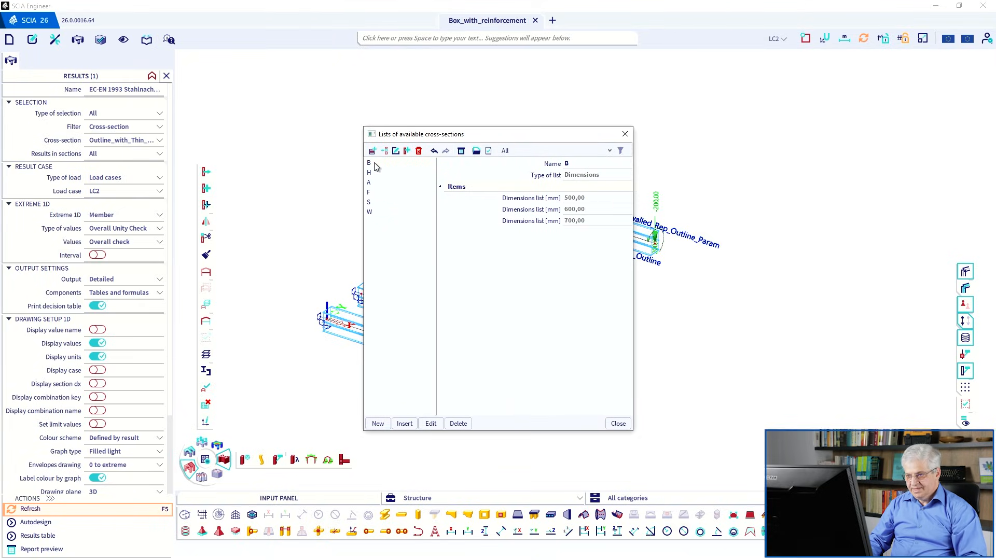
pyautogui.click(431, 423)
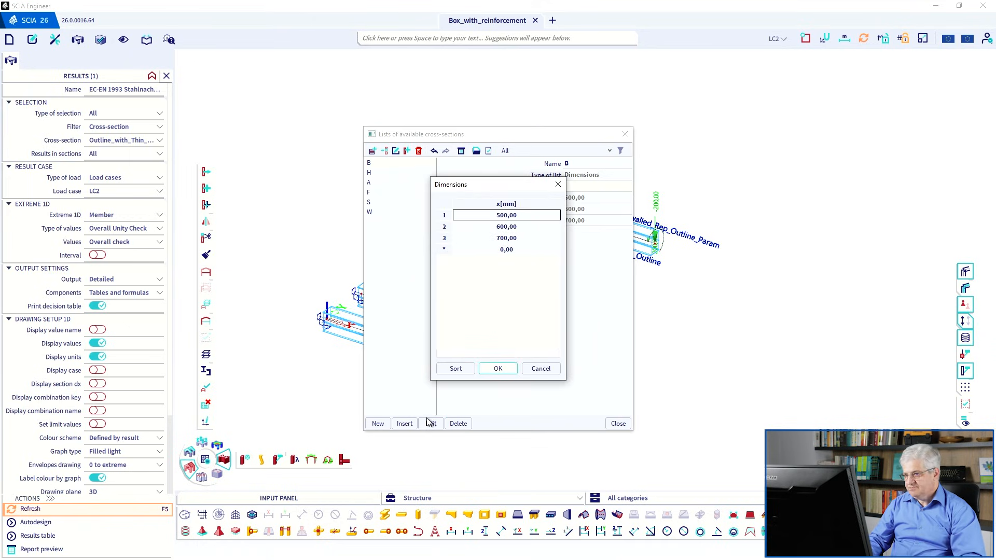
pyautogui.moveTo(464, 188); pyautogui.dragTo(490, 226)
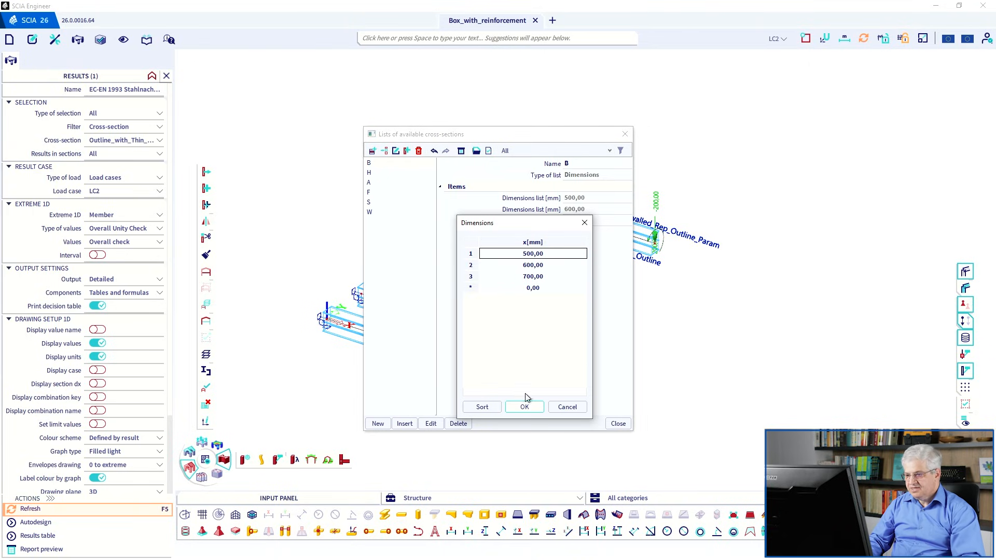
pyautogui.click(524, 407)
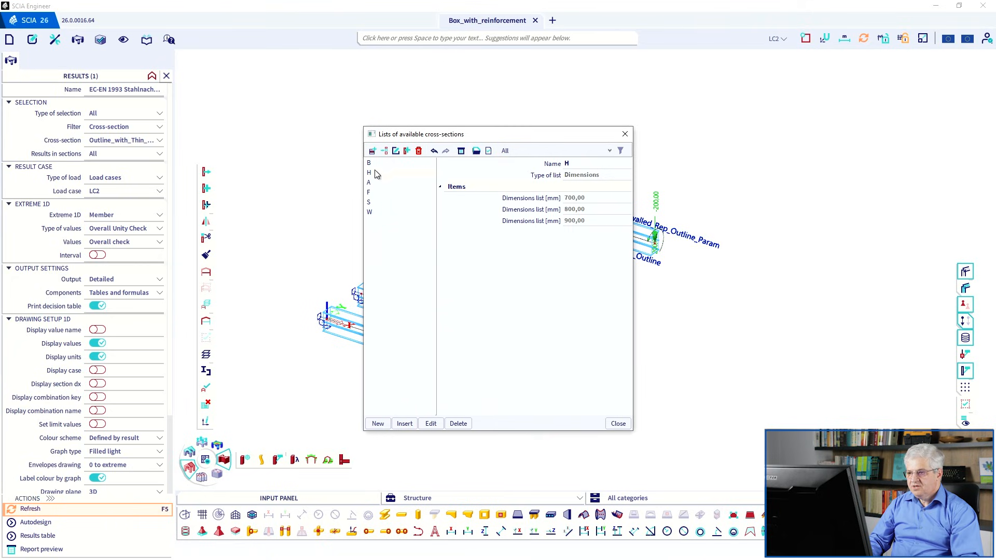
# Step: Review the remaining dimension lists H, A, F, S and W, and close the library
pyautogui.click(369, 186)
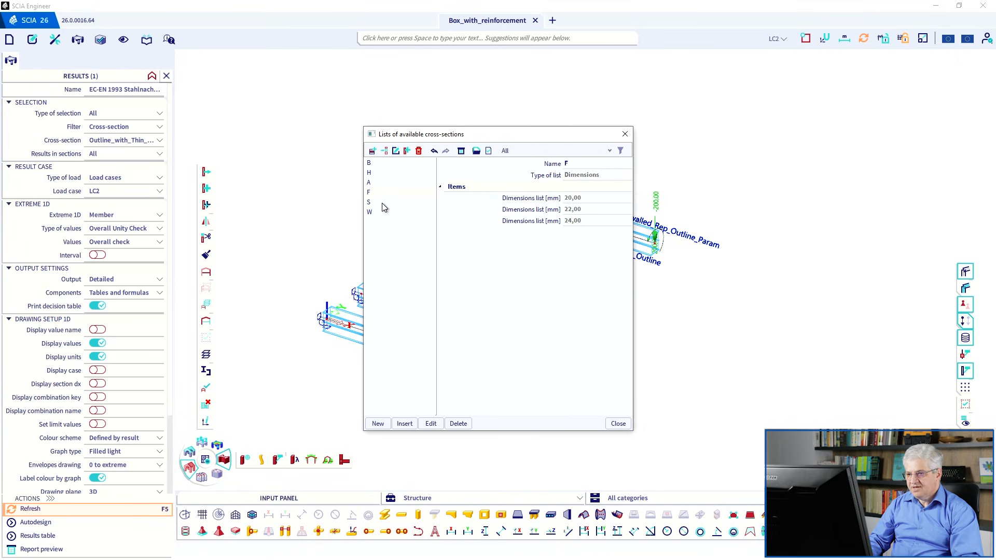
pyautogui.click(370, 203)
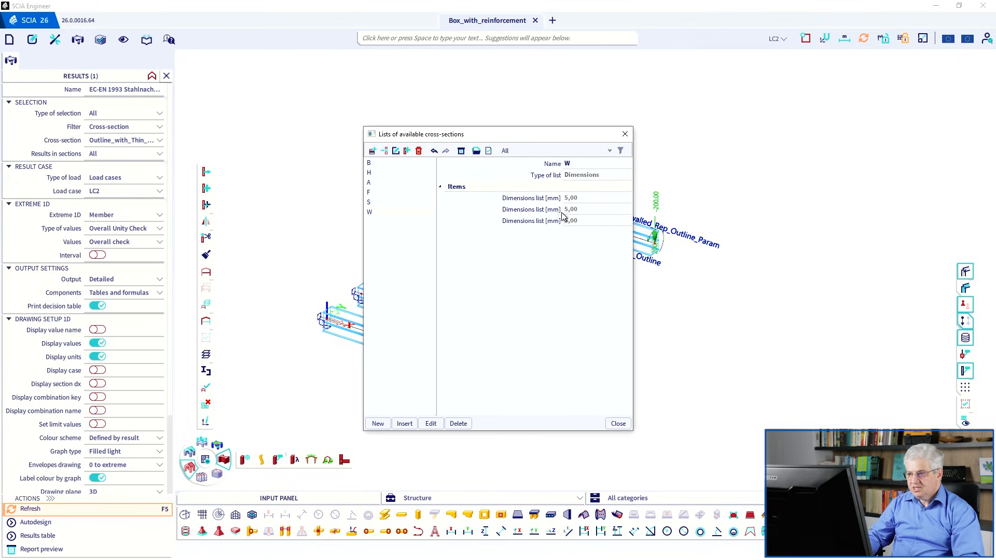
pyautogui.click(617, 423)
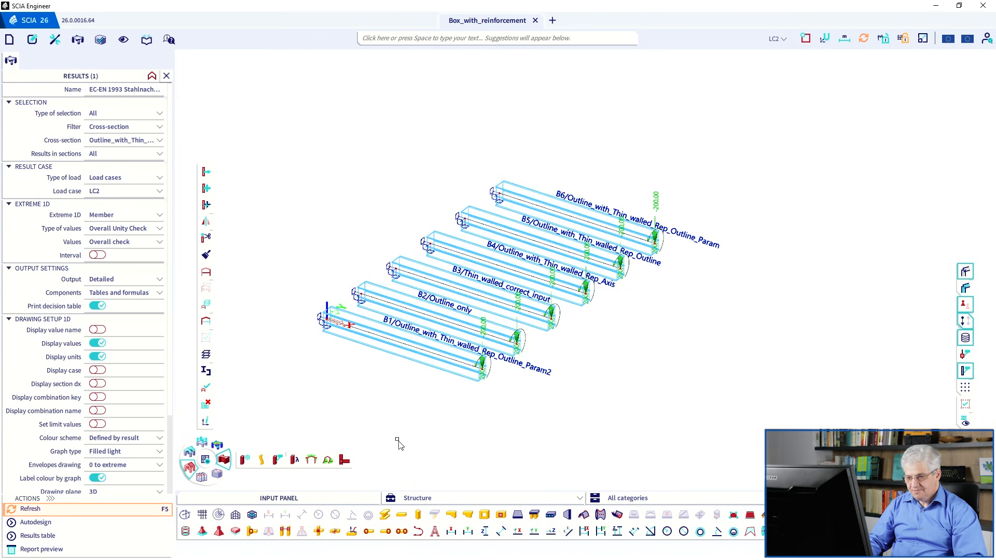
# Step: Refresh the steel check diagram for the filtered cross-section
pyautogui.click(52, 511)
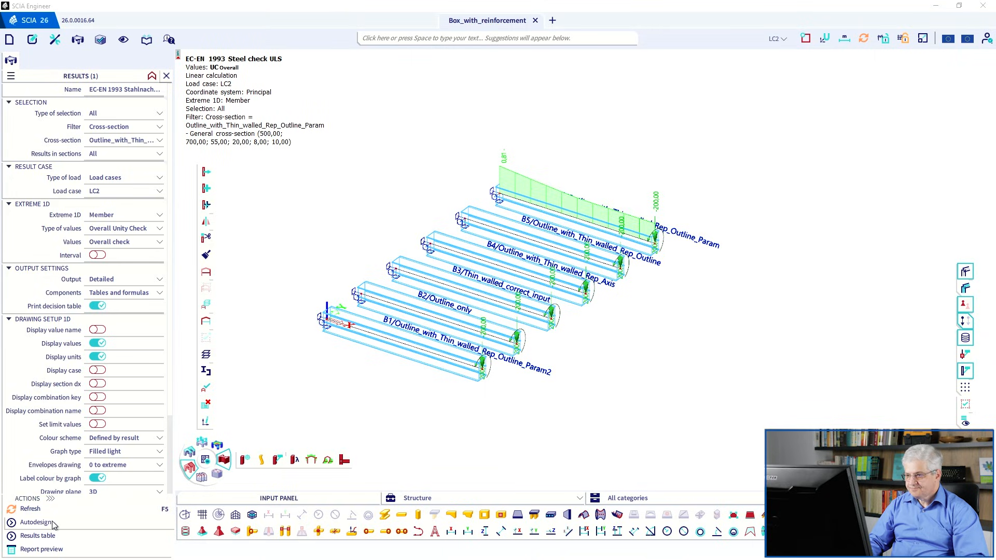
# Step: Start autodesign of the filtered cross-section as Coupled Set Autodesign and assign list B to dimension B
pyautogui.click(52, 522)
pyautogui.click(365, 312)
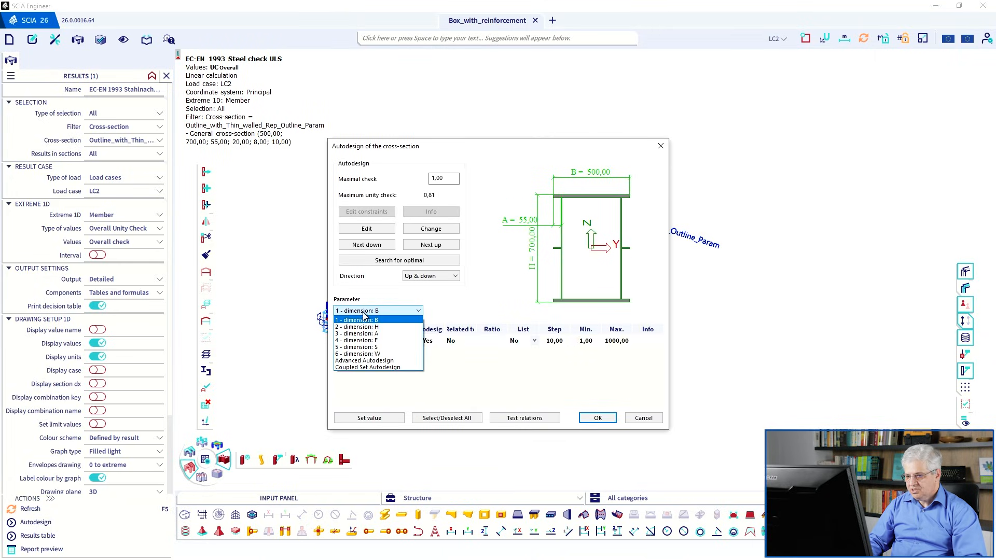
pyautogui.click(366, 368)
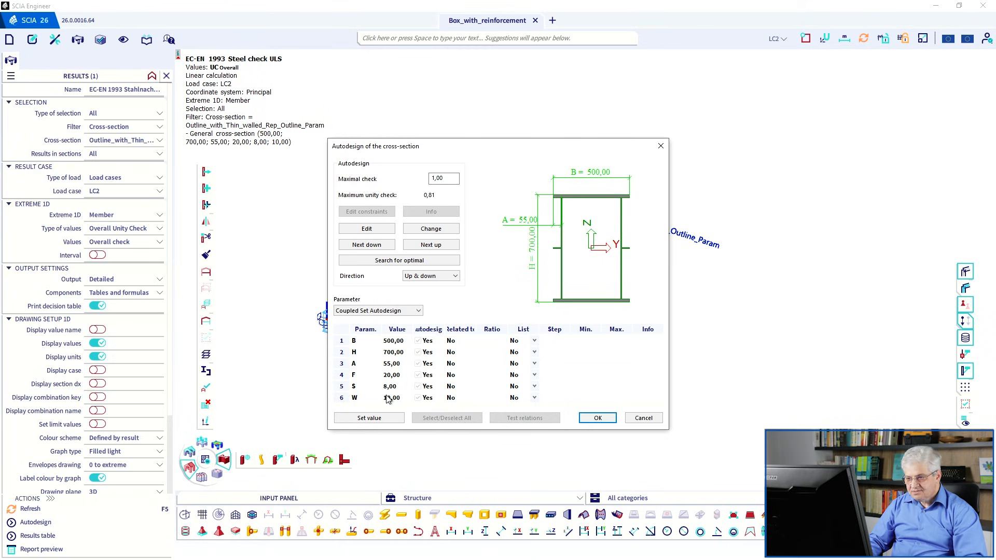
pyautogui.click(535, 341)
pyautogui.click(527, 359)
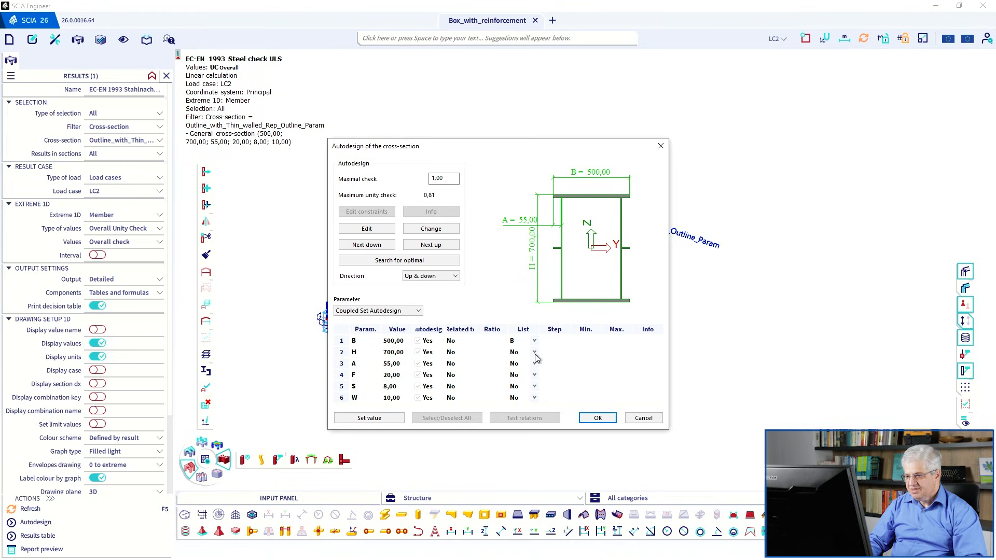
pyautogui.click(534, 352)
pyautogui.click(536, 353)
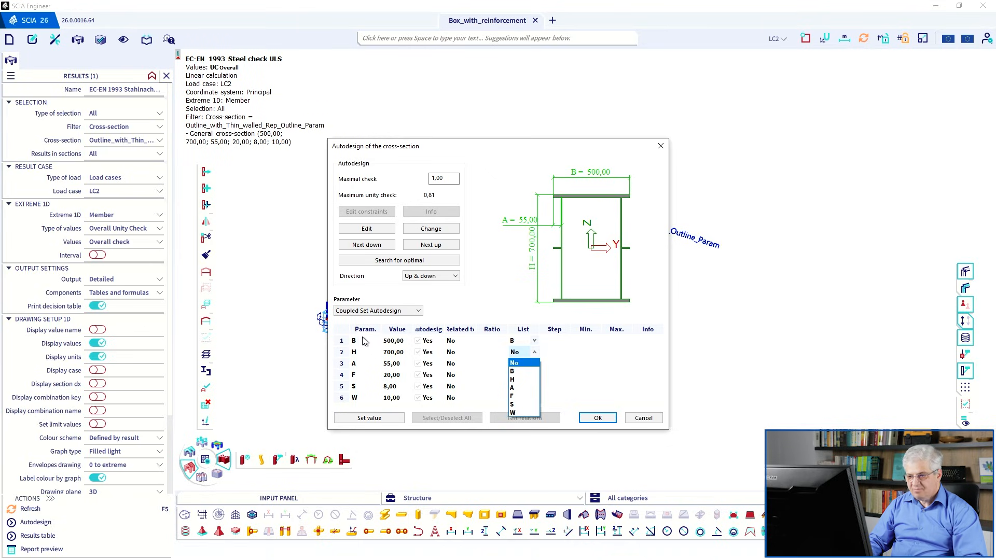
pyautogui.hotkey('ctrl', 'shift', '3')
pyautogui.moveTo(347, 333)
pyautogui.mouseDown()
pyautogui.moveTo(338, 346)
pyautogui.moveTo(351, 330)
pyautogui.mouseUp()
pyautogui.moveTo(507, 322)
pyautogui.mouseDown()
pyautogui.moveTo(545, 354)
pyautogui.moveTo(505, 338)
pyautogui.moveTo(518, 327)
pyautogui.mouseUp()
pyautogui.press('Escape')
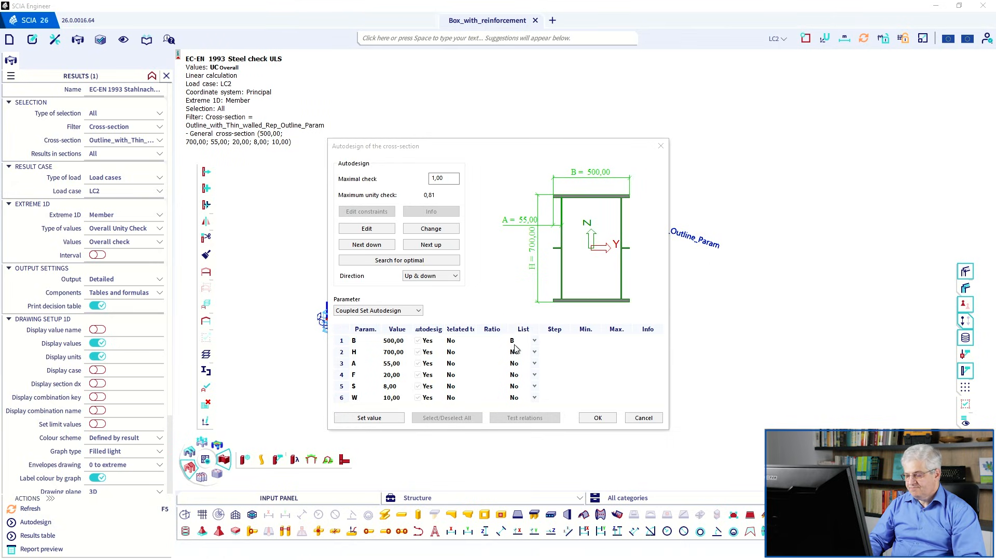
# Step: Assign the matching lists H, A, F, S and W to the remaining five dimensions of the coupled set
pyautogui.click(534, 352)
pyautogui.click(534, 367)
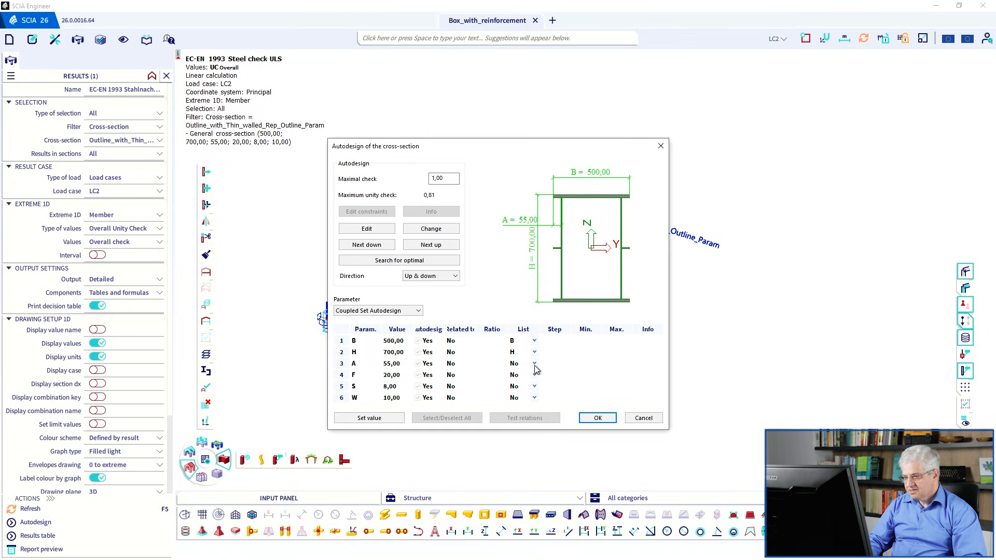
pyautogui.click(534, 363)
pyautogui.click(525, 398)
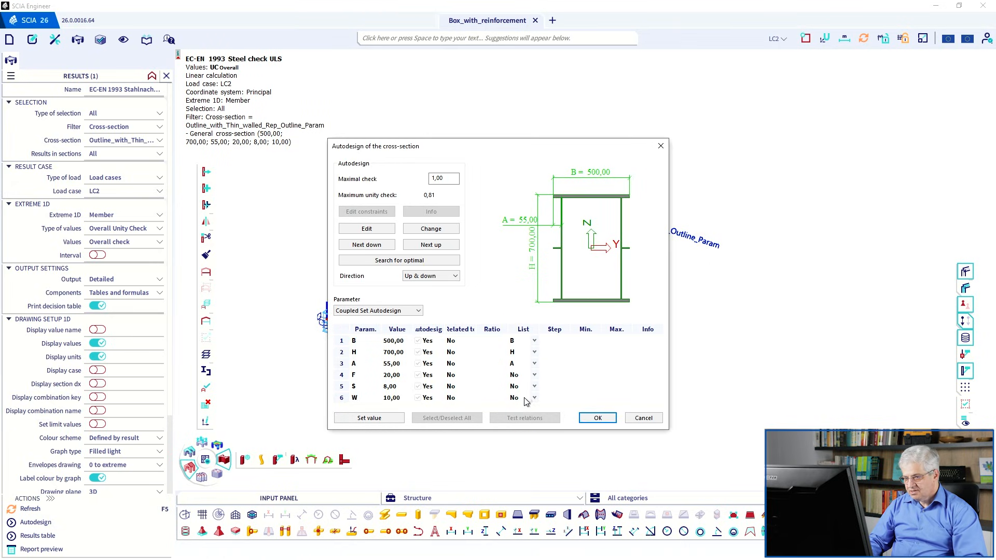
pyautogui.click(534, 374)
pyautogui.click(525, 419)
pyautogui.click(534, 386)
pyautogui.click(528, 421)
pyautogui.click(534, 398)
pyautogui.click(522, 462)
# Step: Search for the optimal coupled dimensions and accept the autodesign result
pyautogui.click(394, 260)
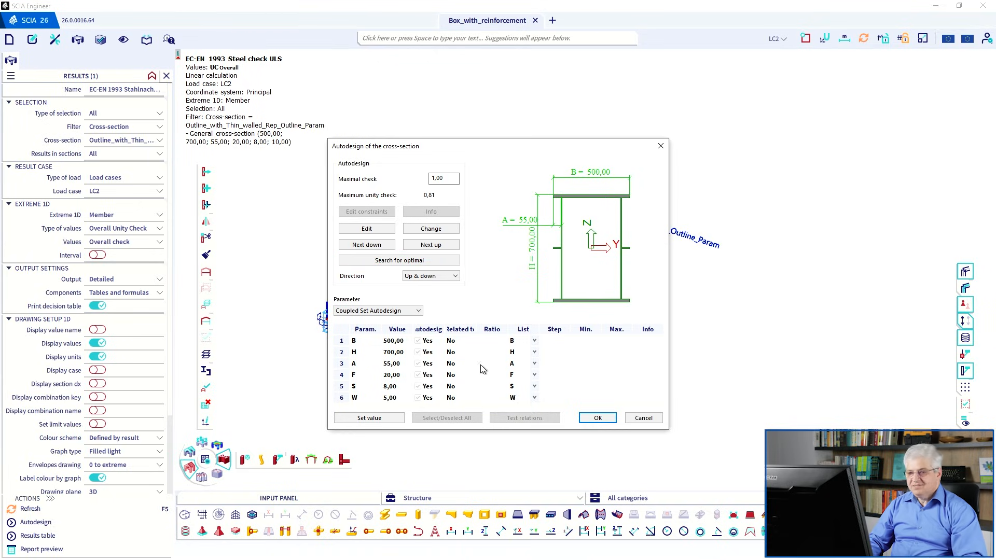
pyautogui.click(597, 418)
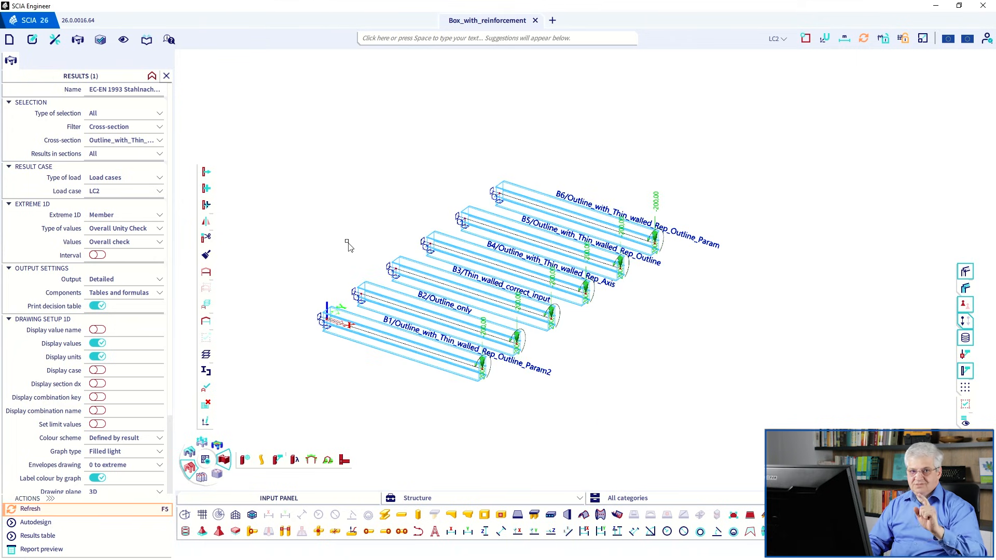
# Step: Add a new cross-section of the General group to the project's cross-sections
pyautogui.hotkey('ctrl', 'shift', 'c')
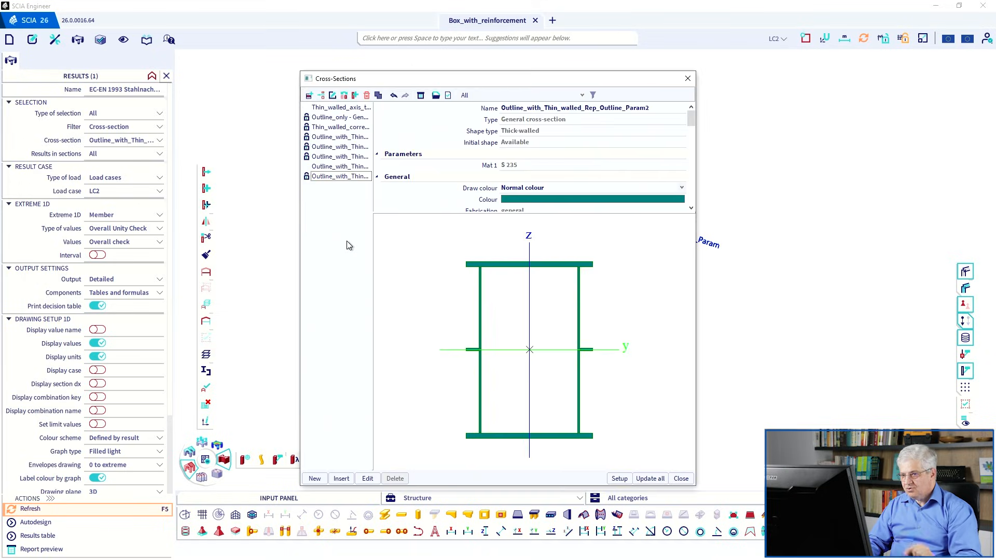
pyautogui.moveTo(393, 81); pyautogui.dragTo(392, 39)
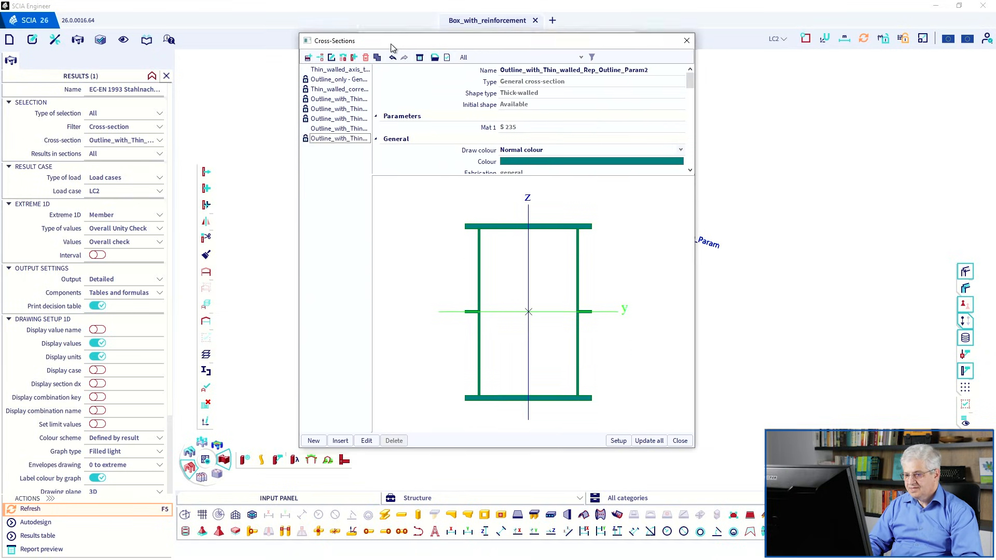
pyautogui.click(314, 436)
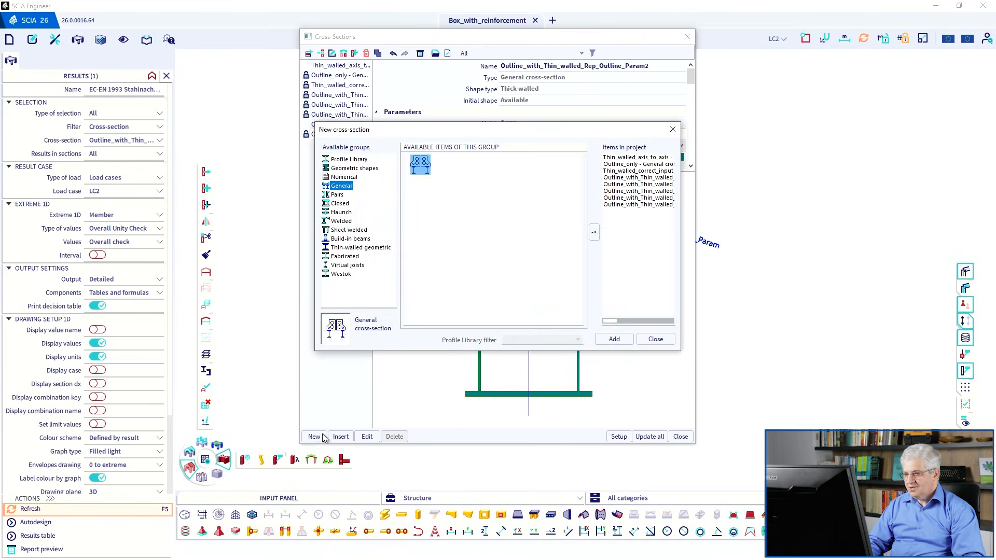
pyautogui.click(618, 341)
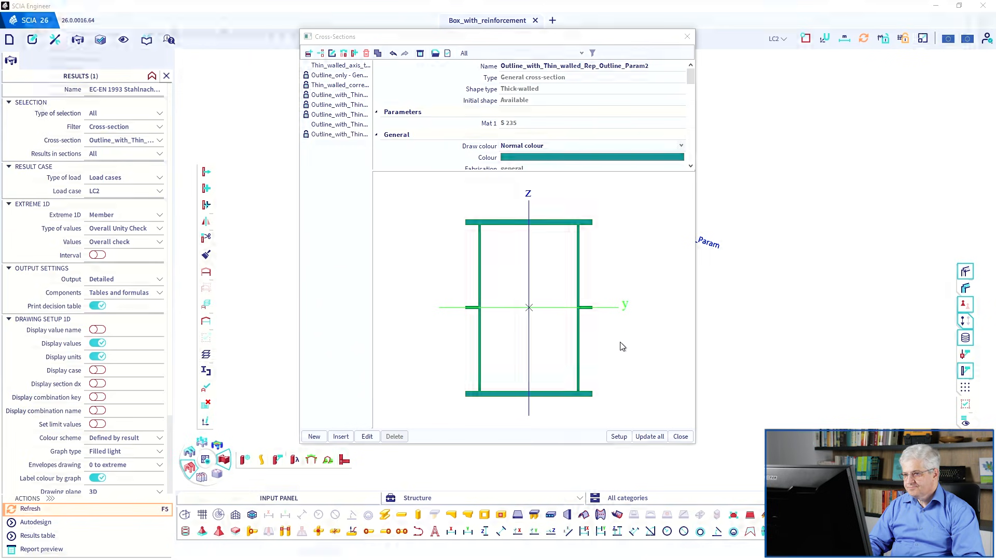
# Step: Load cross_section.dwg for import and enable only the Thin_axial_scheme layer
pyautogui.click(71, 88)
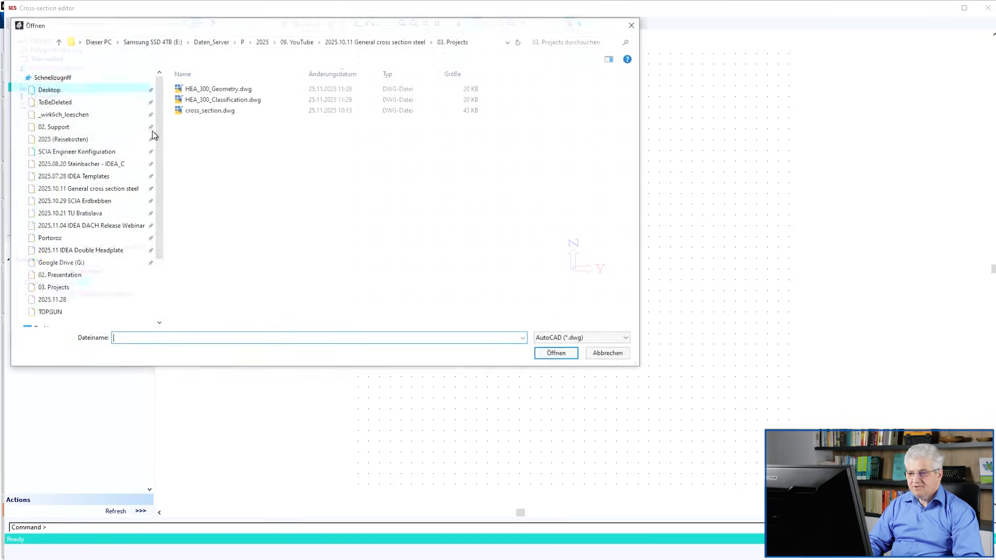
pyautogui.doubleClick(187, 110)
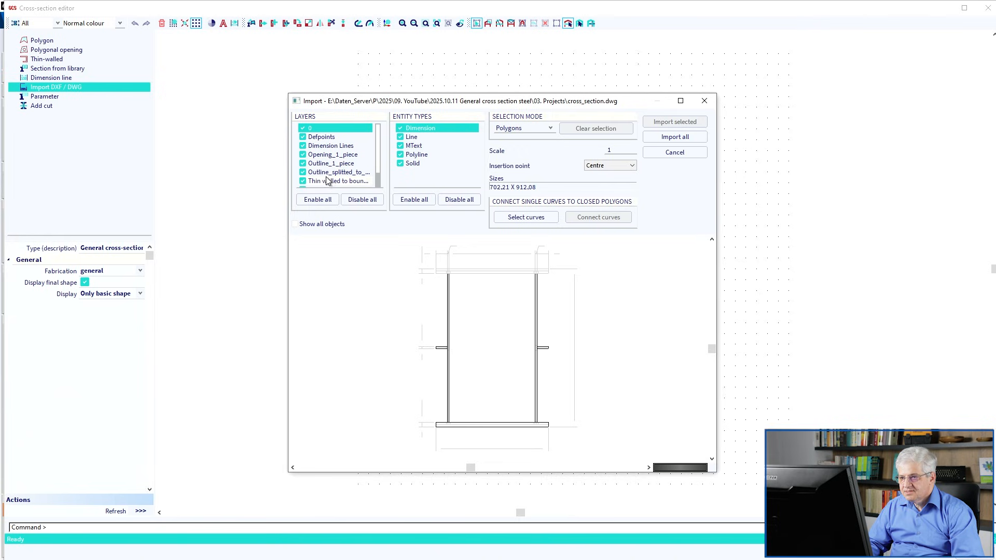
pyautogui.scroll(-1, 379, 186)
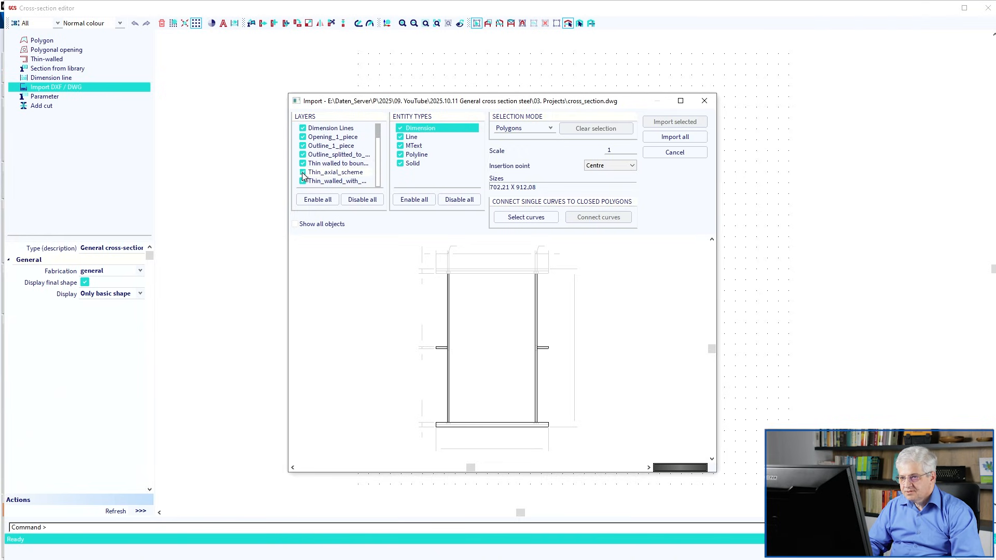
pyautogui.click(362, 199)
pyautogui.click(302, 172)
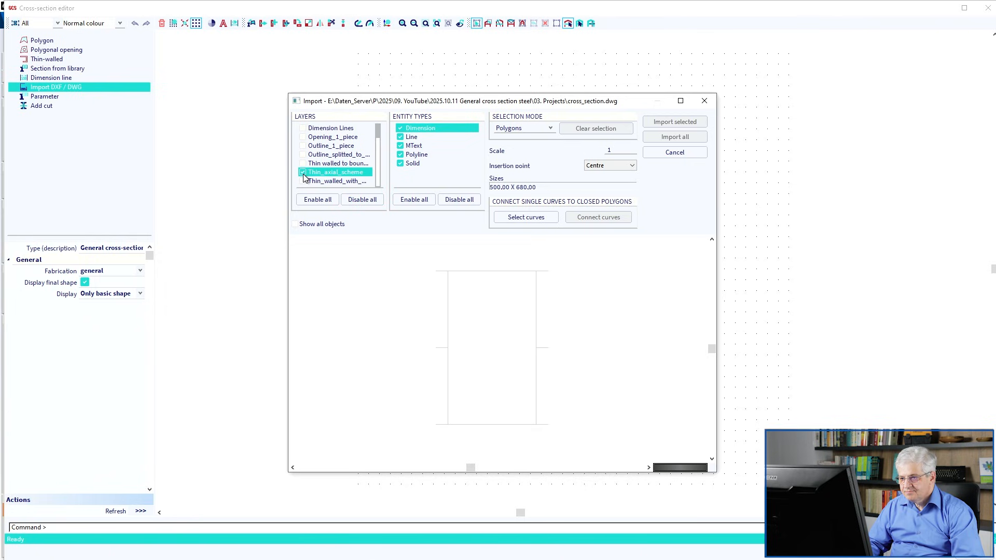
# Step: Import all axis lines of the box section with the selection mode set to Thin-walled
pyautogui.click(515, 129)
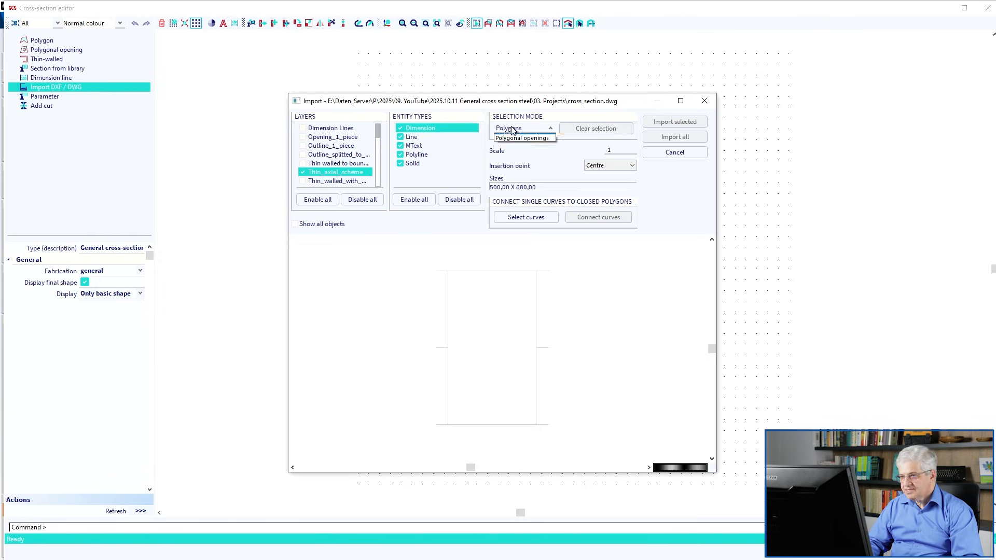
pyautogui.click(517, 138)
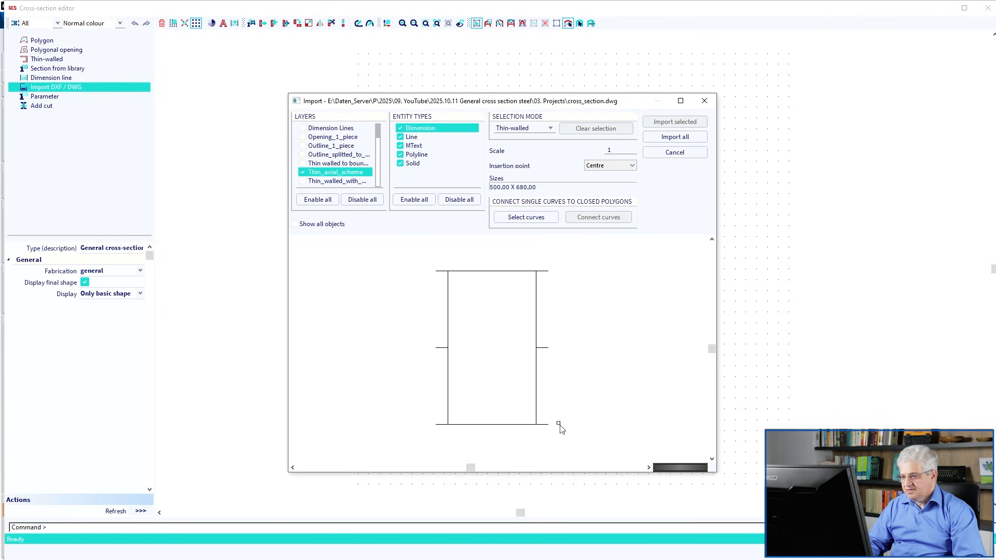
pyautogui.moveTo(565, 432); pyautogui.dragTo(402, 257)
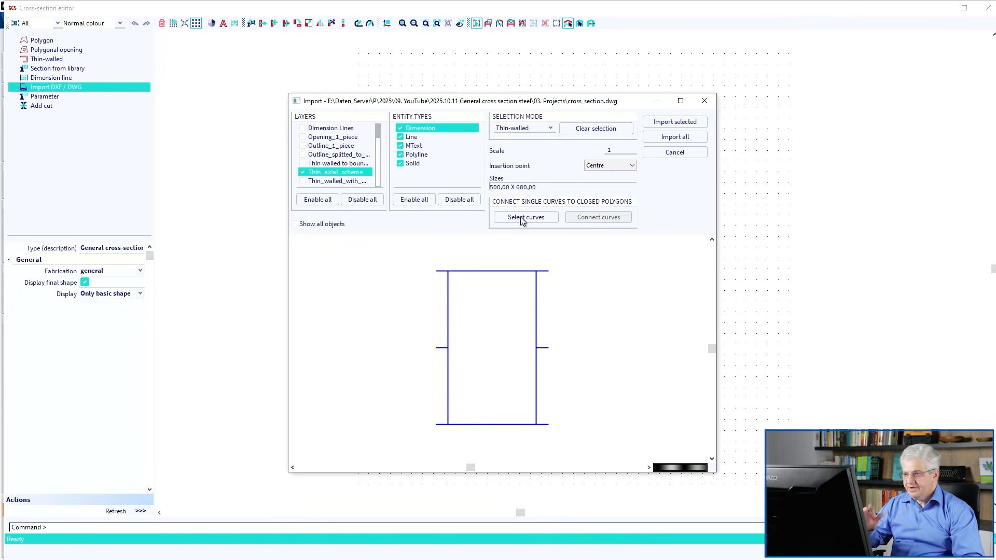
pyautogui.click(661, 123)
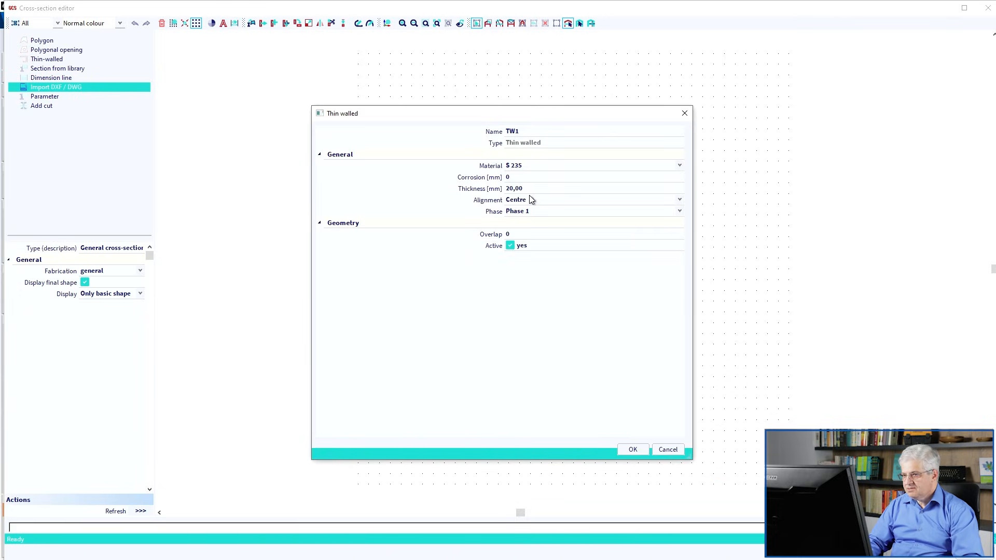
# Step: Set the imported thin-walled elements' thickness to 8 mm and insert the block at the origin (0)
pyautogui.click(525, 188)
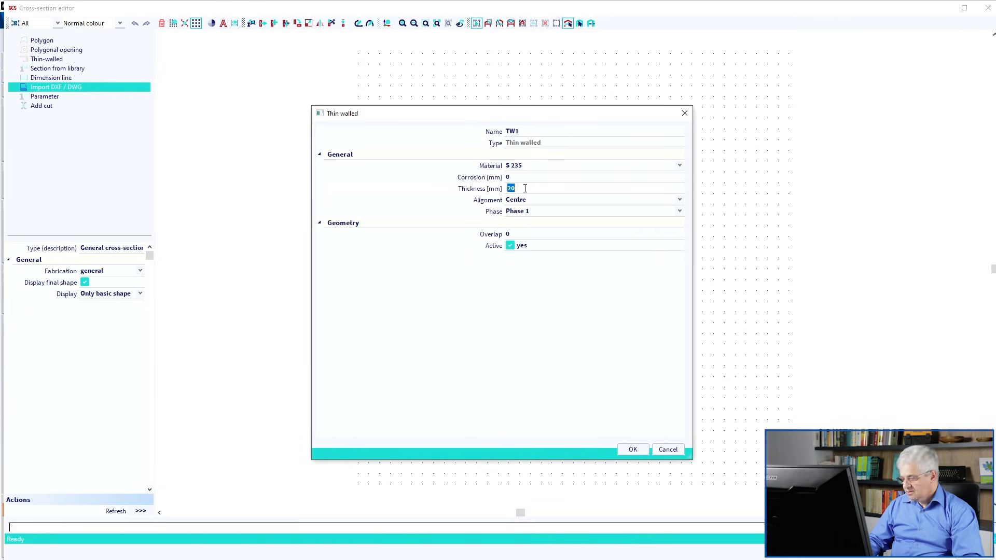
pyautogui.click(631, 449)
pyautogui.write('0')
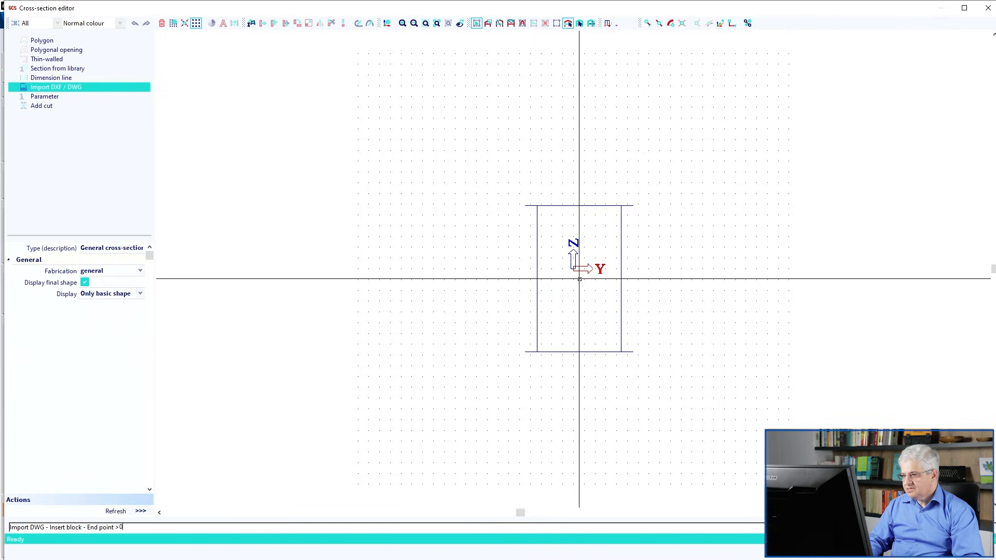
pyautogui.press('Return')
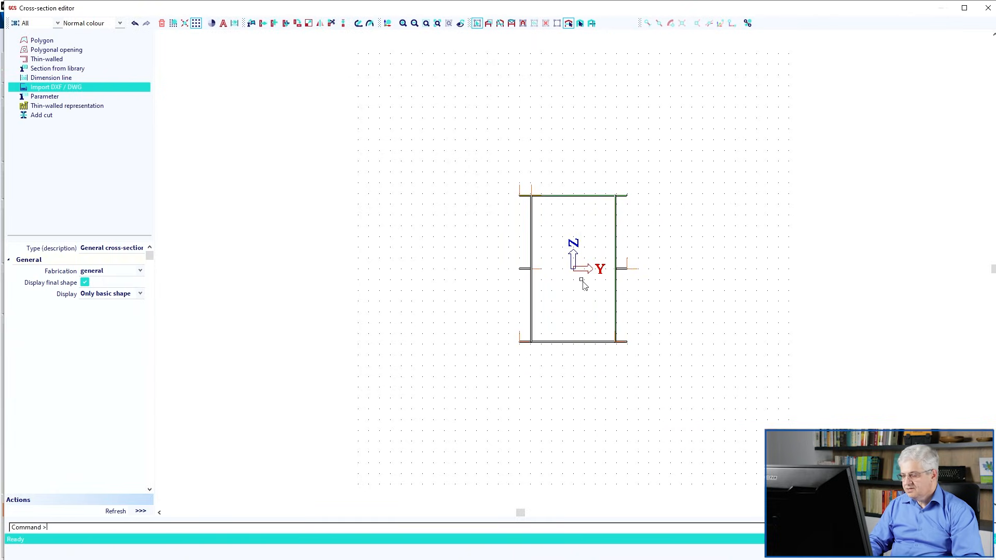
# Step: Increase the thickness of the upper and lower flange plates, then finish editing the section and acknowledge the overlap warning
pyautogui.click(592, 348)
pyautogui.click(552, 195)
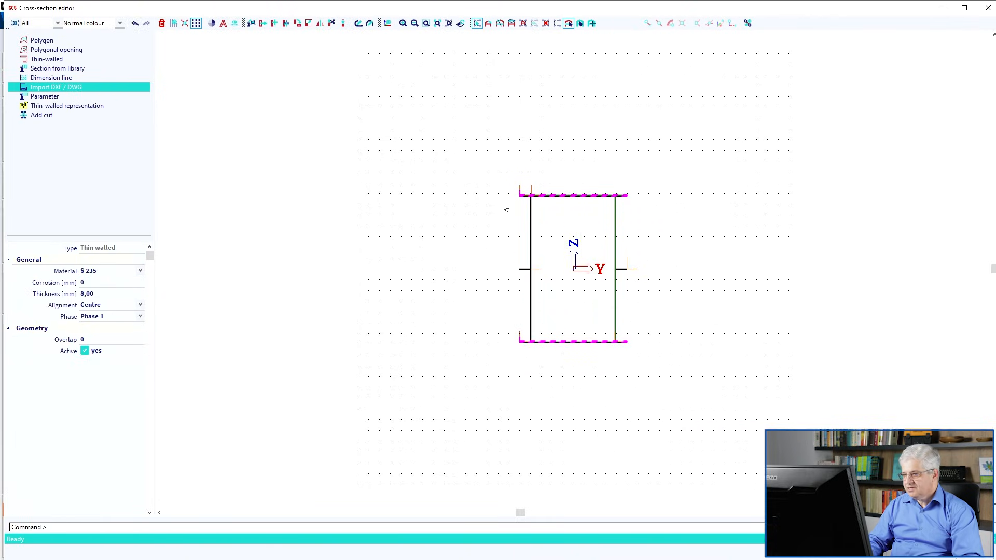
pyautogui.click(93, 295)
pyautogui.click(368, 307)
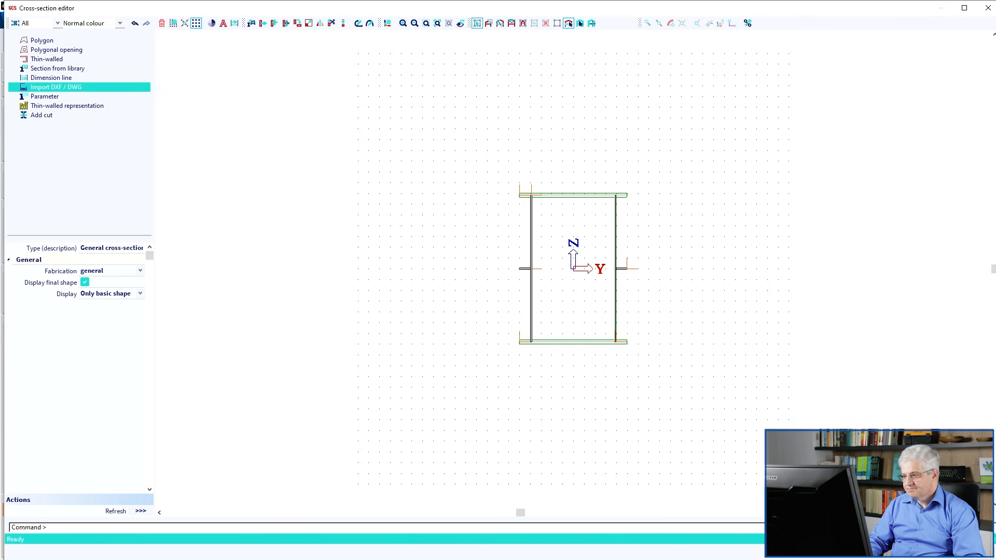
pyautogui.click(960, 557)
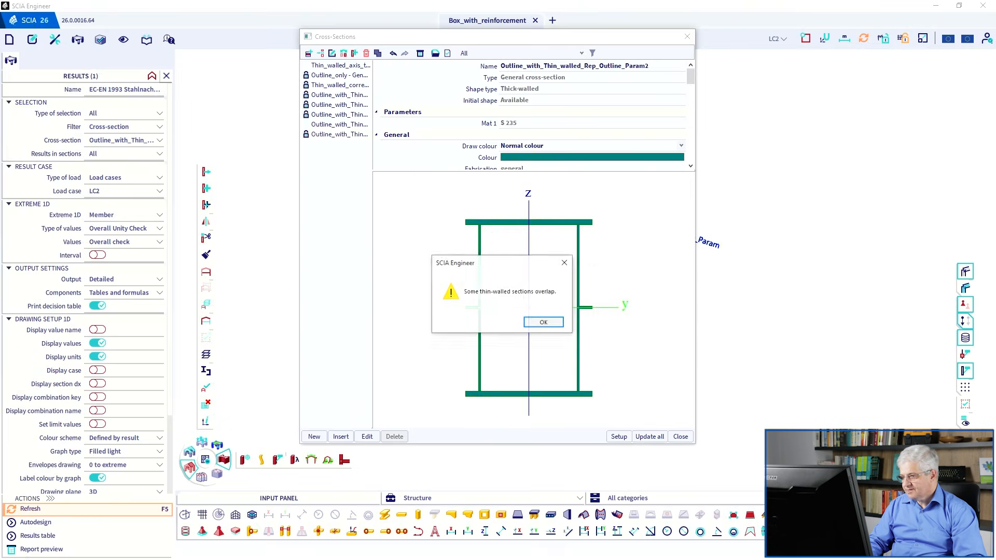
pyautogui.click(543, 323)
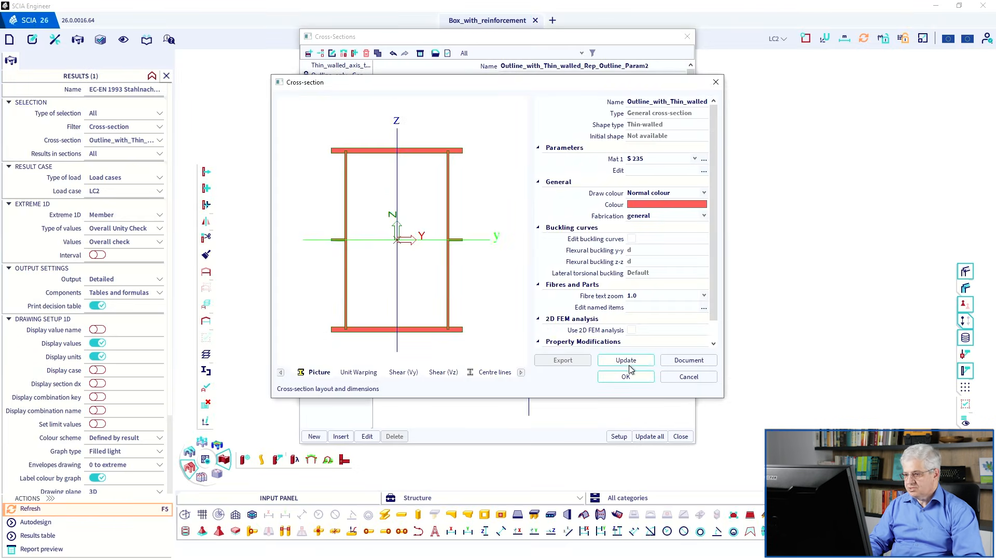
# Step: Update the thin-walled section's properties and inspect the overlap where the web meets the upper flange
pyautogui.click(627, 363)
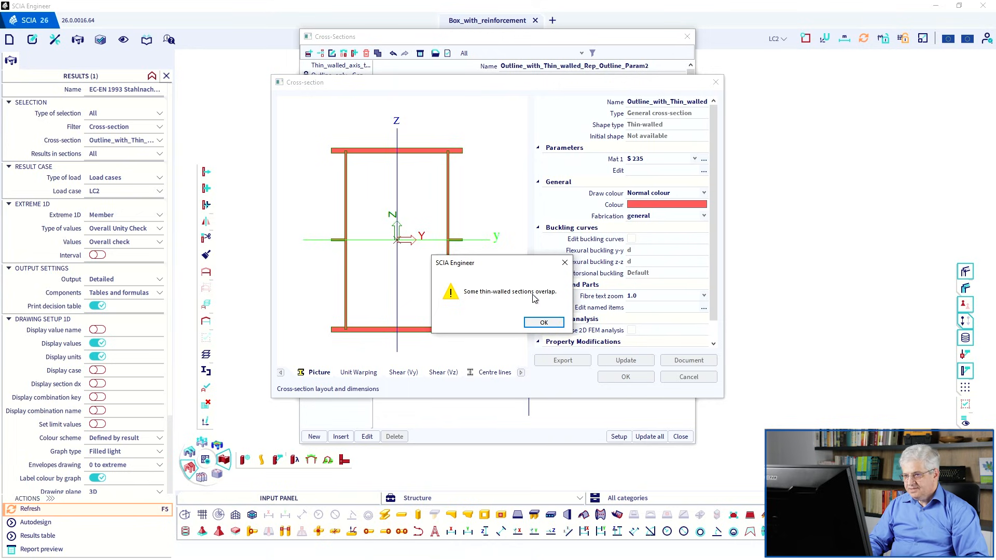
pyautogui.click(543, 322)
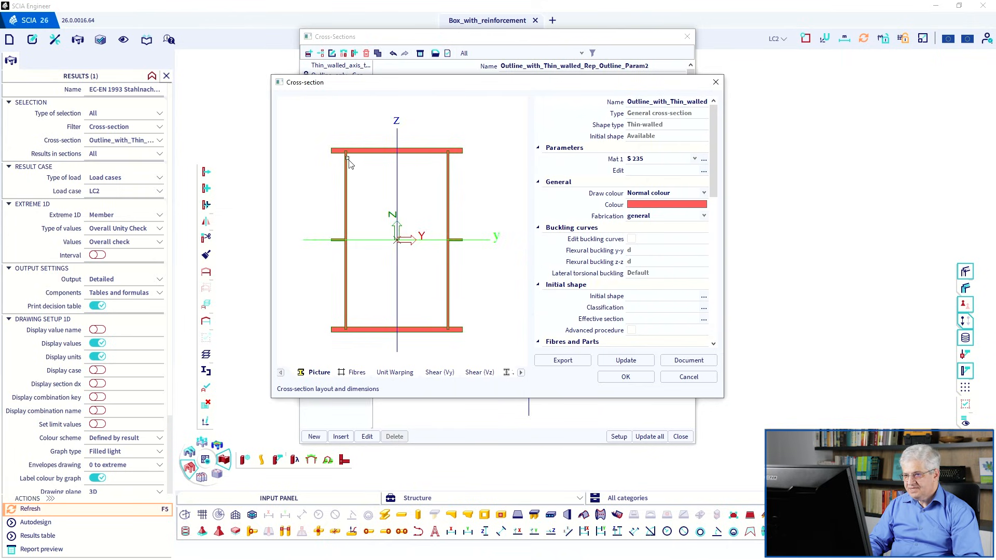
pyautogui.scroll(5, 378, 186)
pyautogui.moveTo(377, 185); pyautogui.dragTo(395, 208, button='middle')
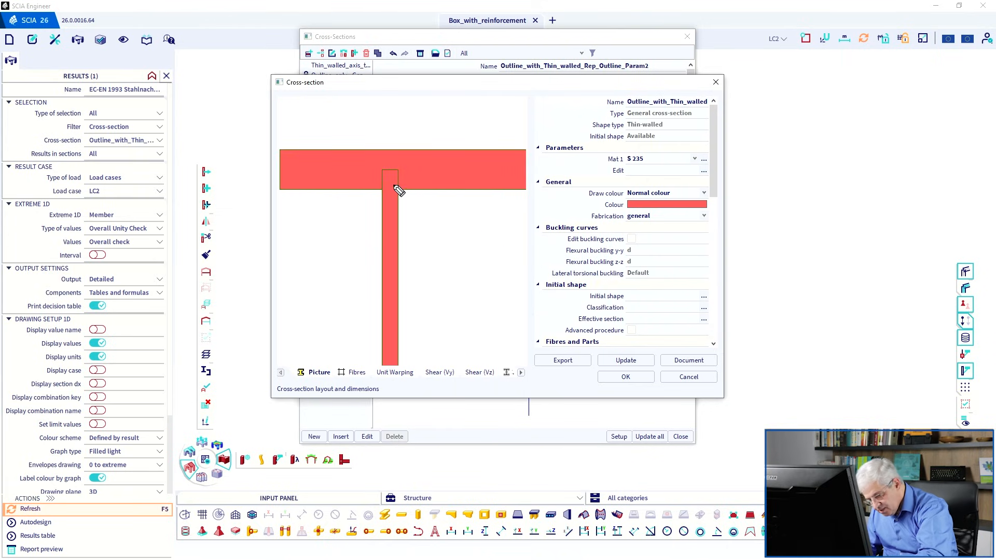
pyautogui.moveTo(398, 188)
pyautogui.mouseDown()
pyautogui.moveTo(384, 187)
pyautogui.moveTo(391, 169)
pyautogui.moveTo(391, 186)
pyautogui.mouseUp()
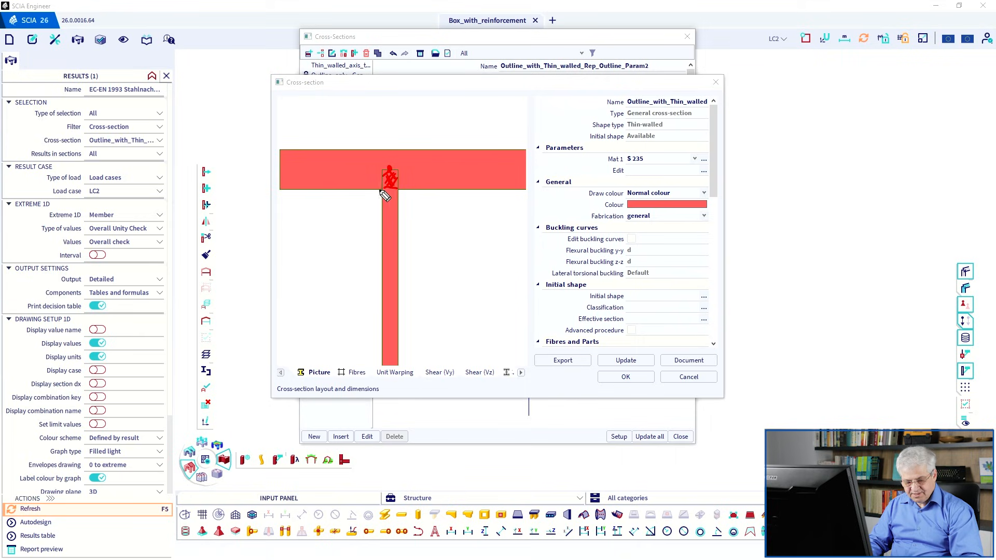
pyautogui.press('Escape')
# Step: Enable 2D FEM analysis for the cross-section and open the choice of calculation type
pyautogui.scroll(-3, 543, 256)
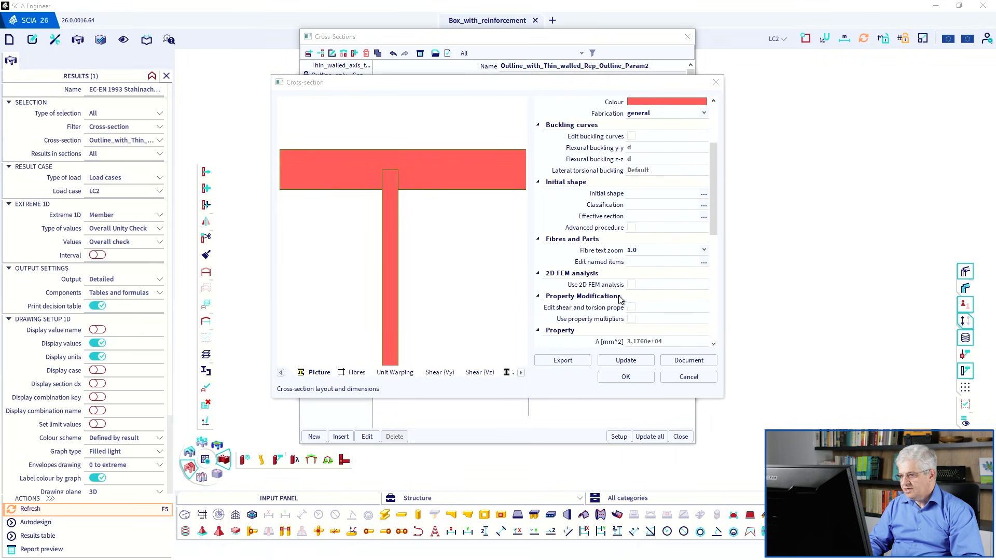
pyautogui.click(631, 285)
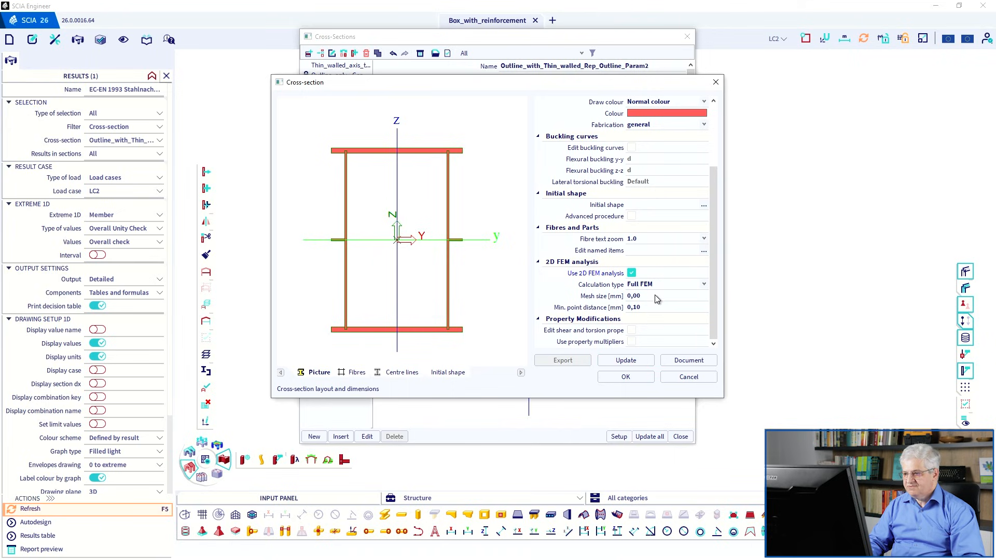
pyautogui.click(655, 285)
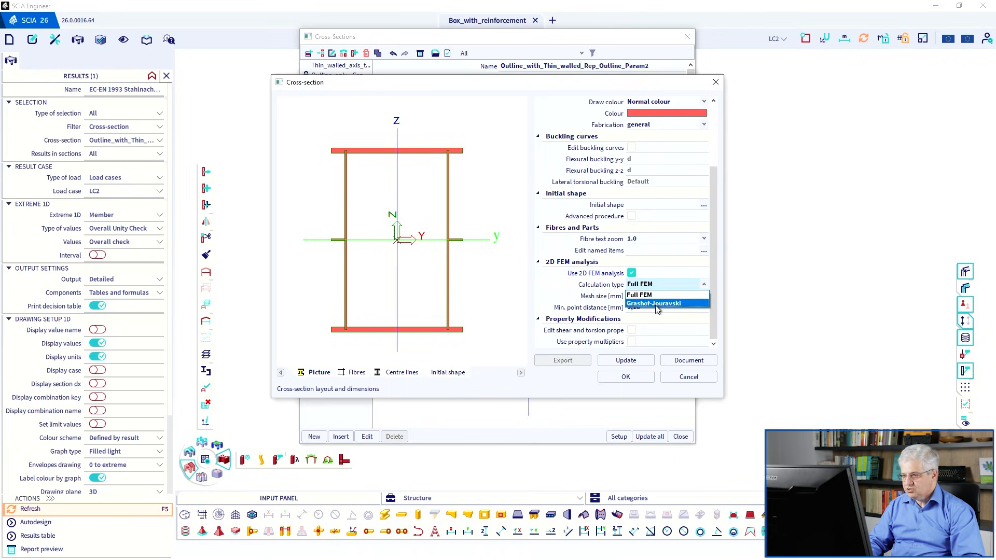